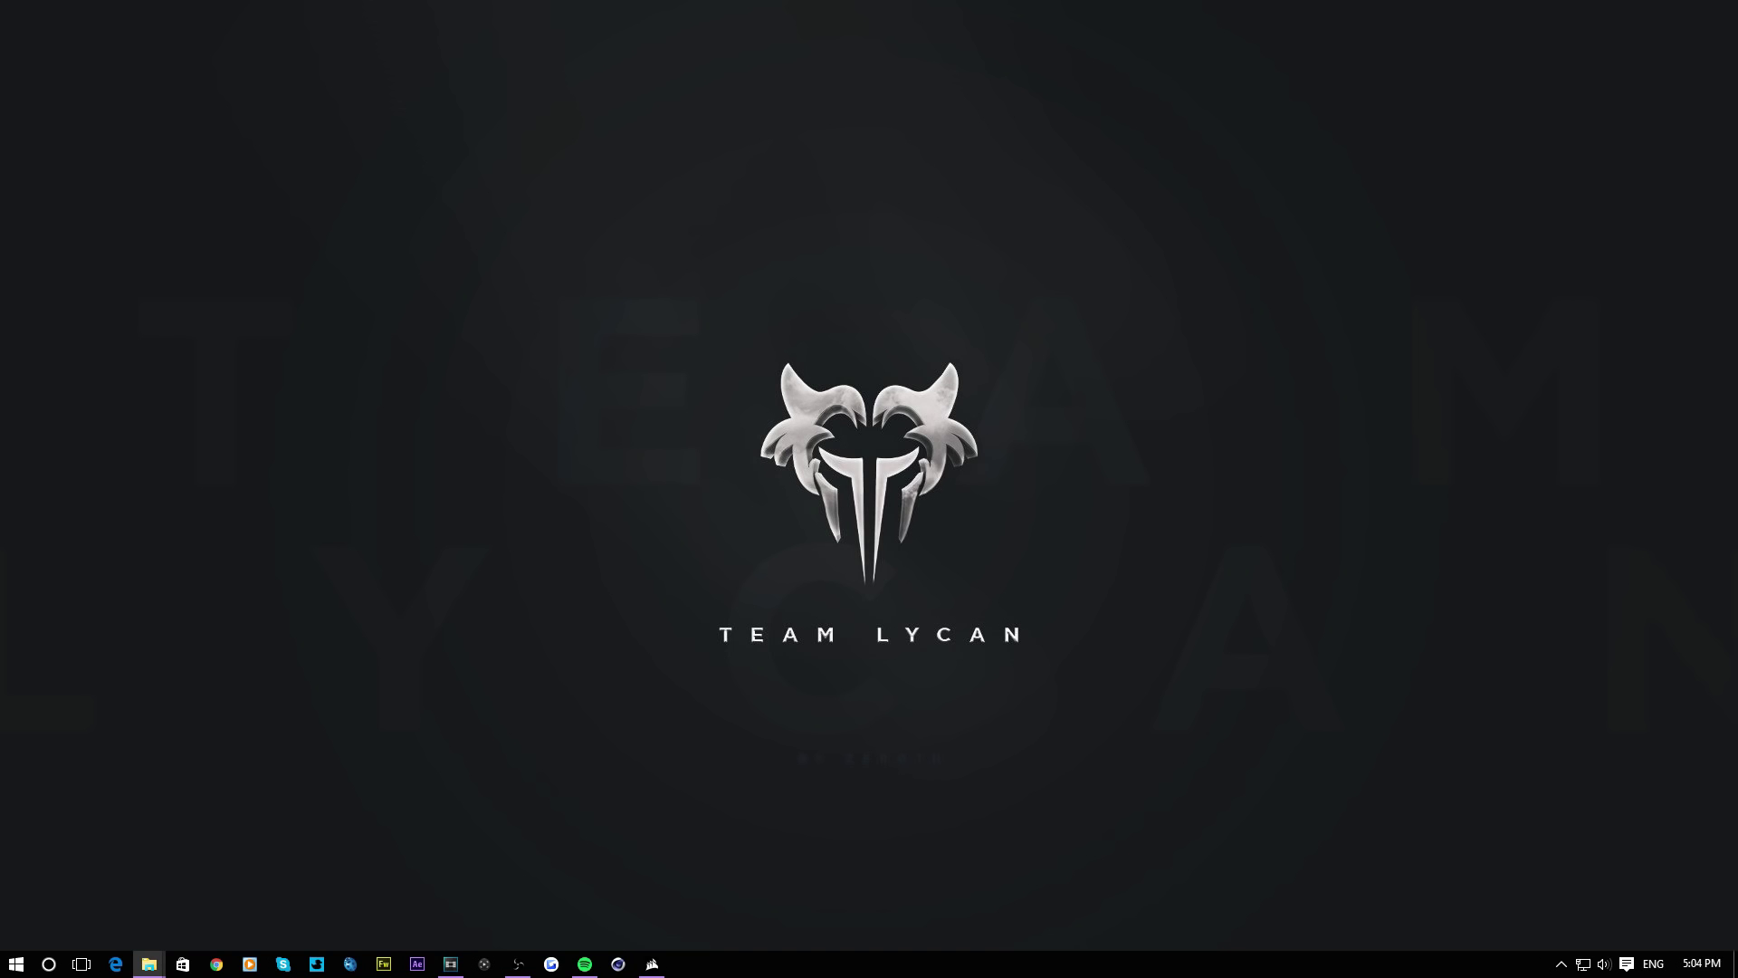
Switch to Vegas Pro 13.0 and maximize its window
click(453, 966)
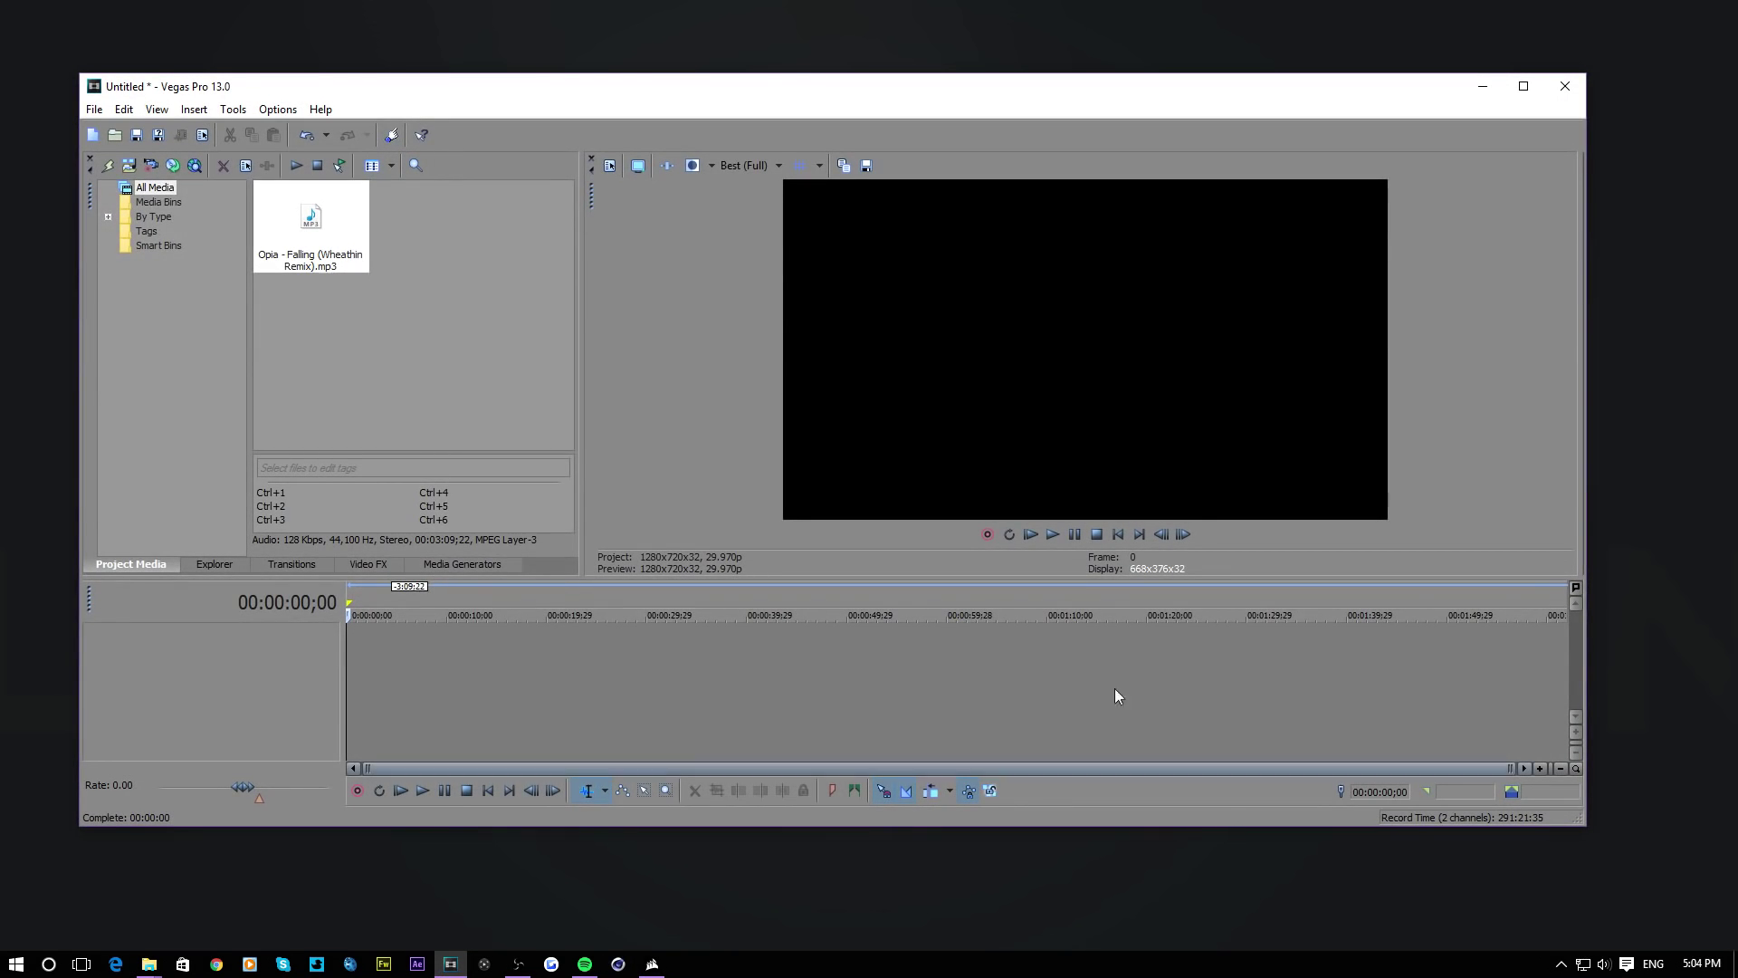
click(1523, 86)
scroll(706, 640, up, 3)
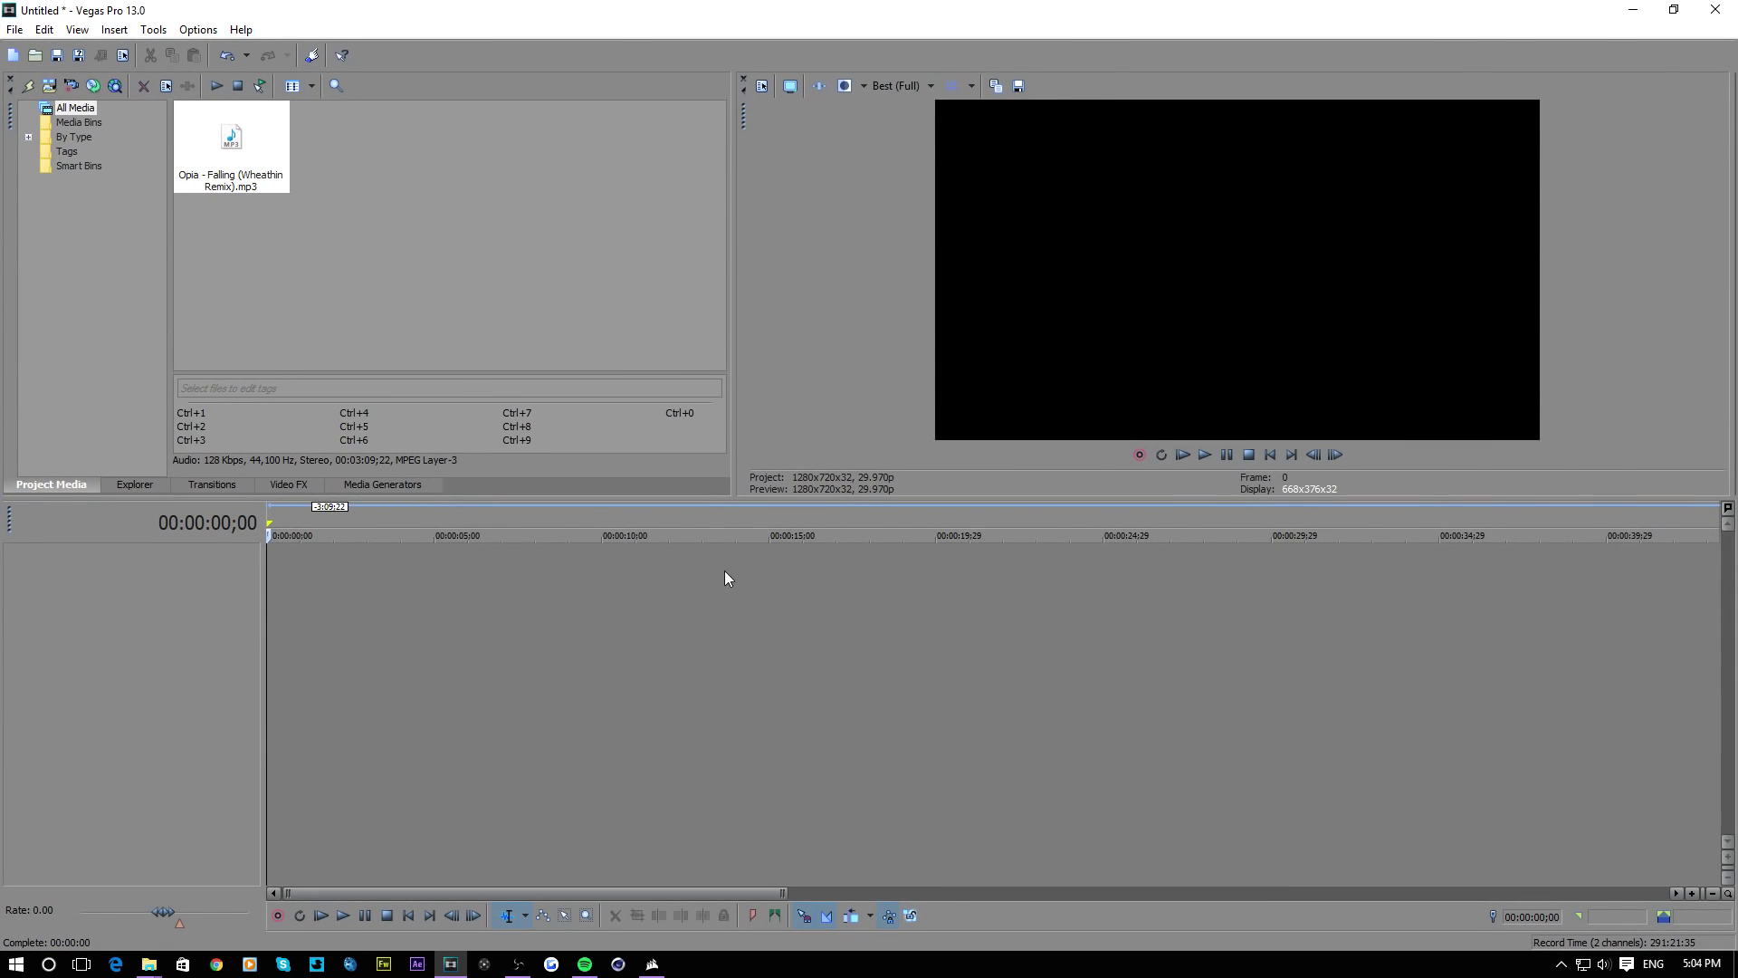
Widen the video preview area and set its preview quality to Best (Half)
drag(734, 202, 640, 201)
click(819, 86)
mouse_move(826, 172)
click(903, 213)
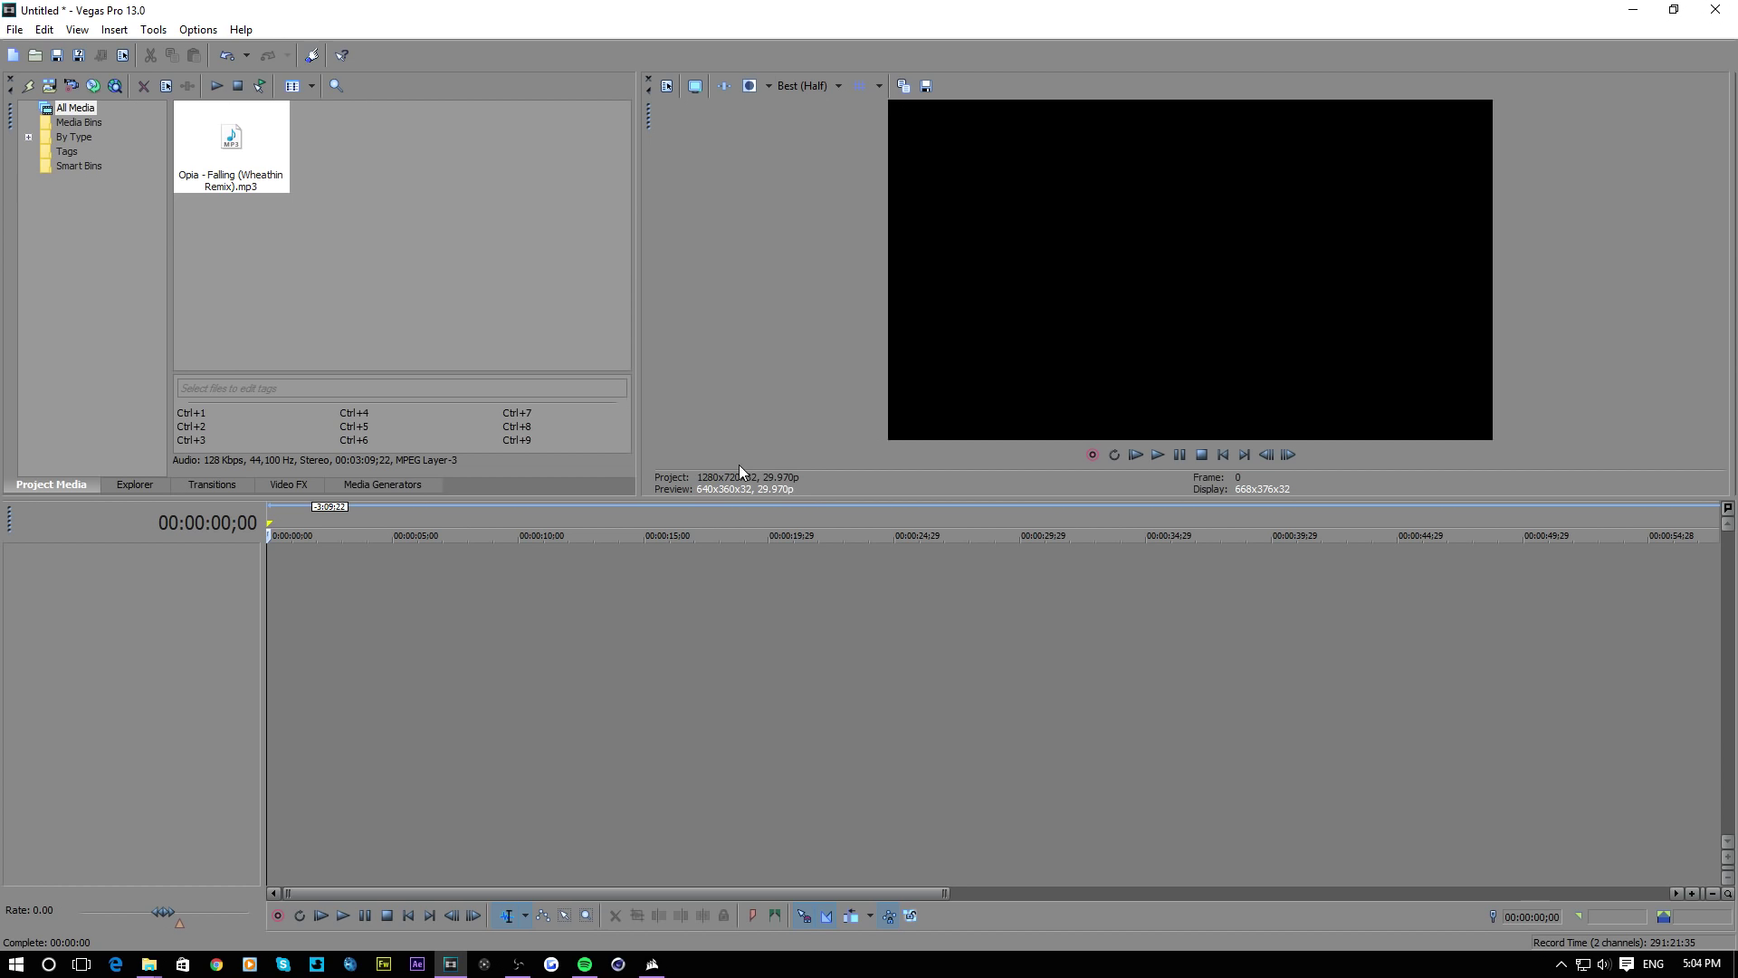
Add the song Opia - Falling (Wheathin Remix).mp3 from File Explorer to the start of the timeline
key(alt+Tab)
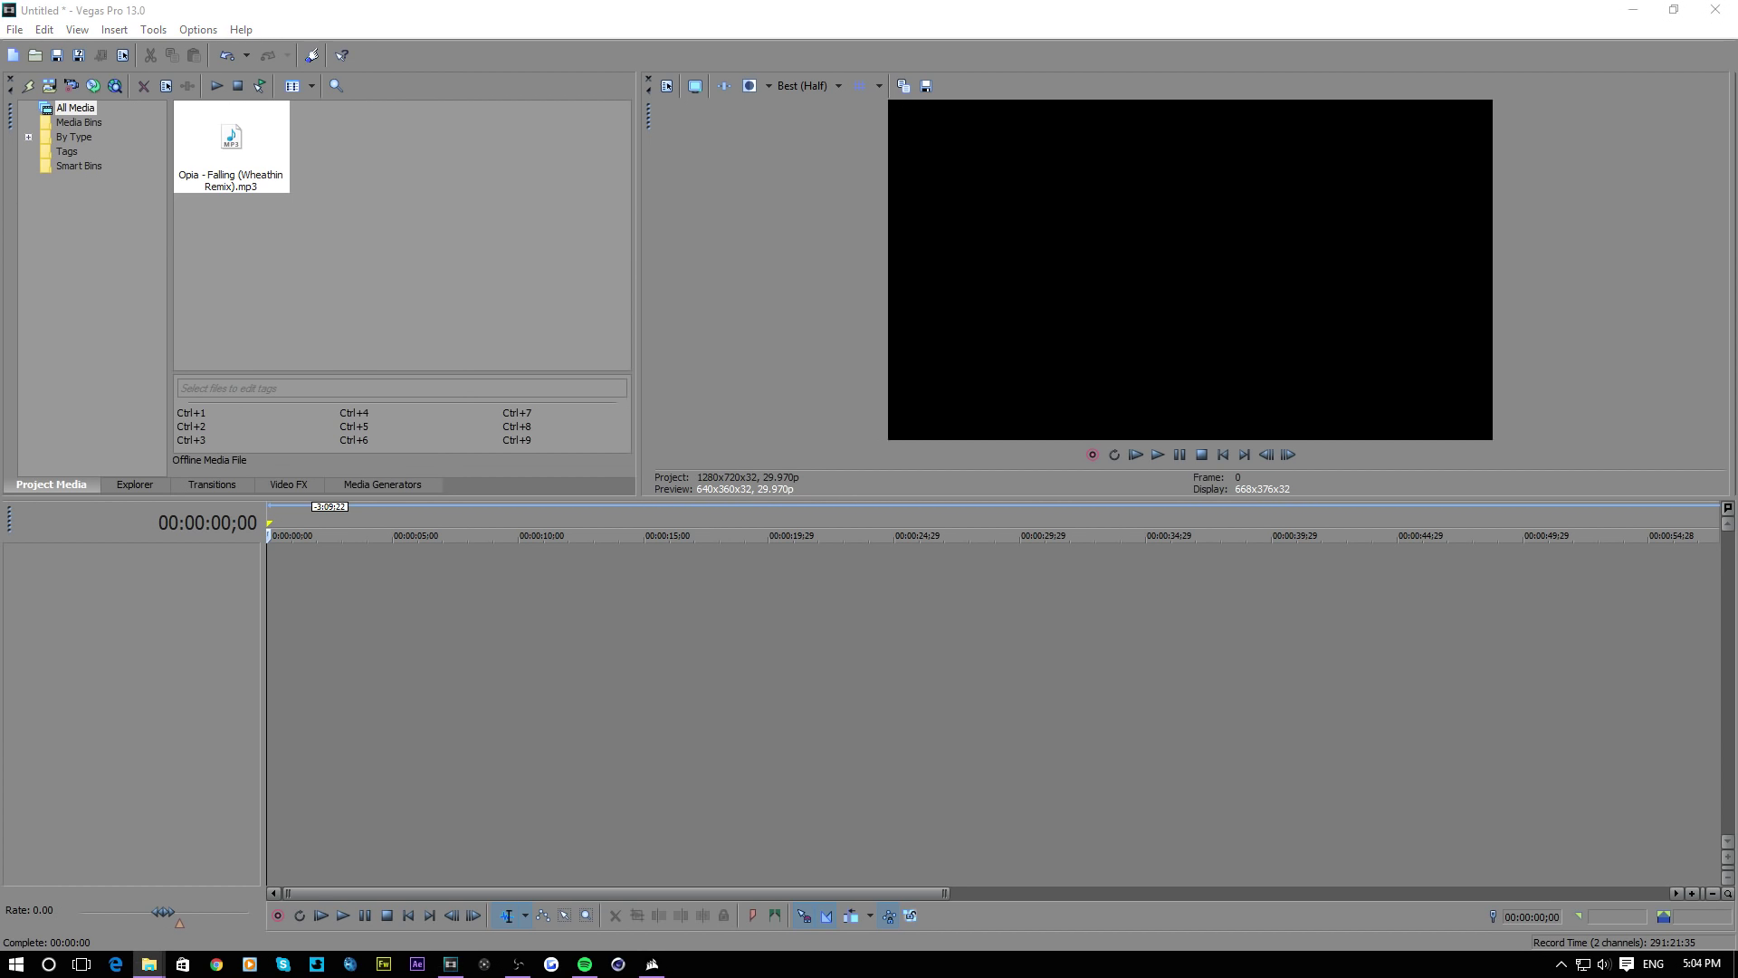
drag(539, 652, 273, 619)
scroll(366, 644, down, 8)
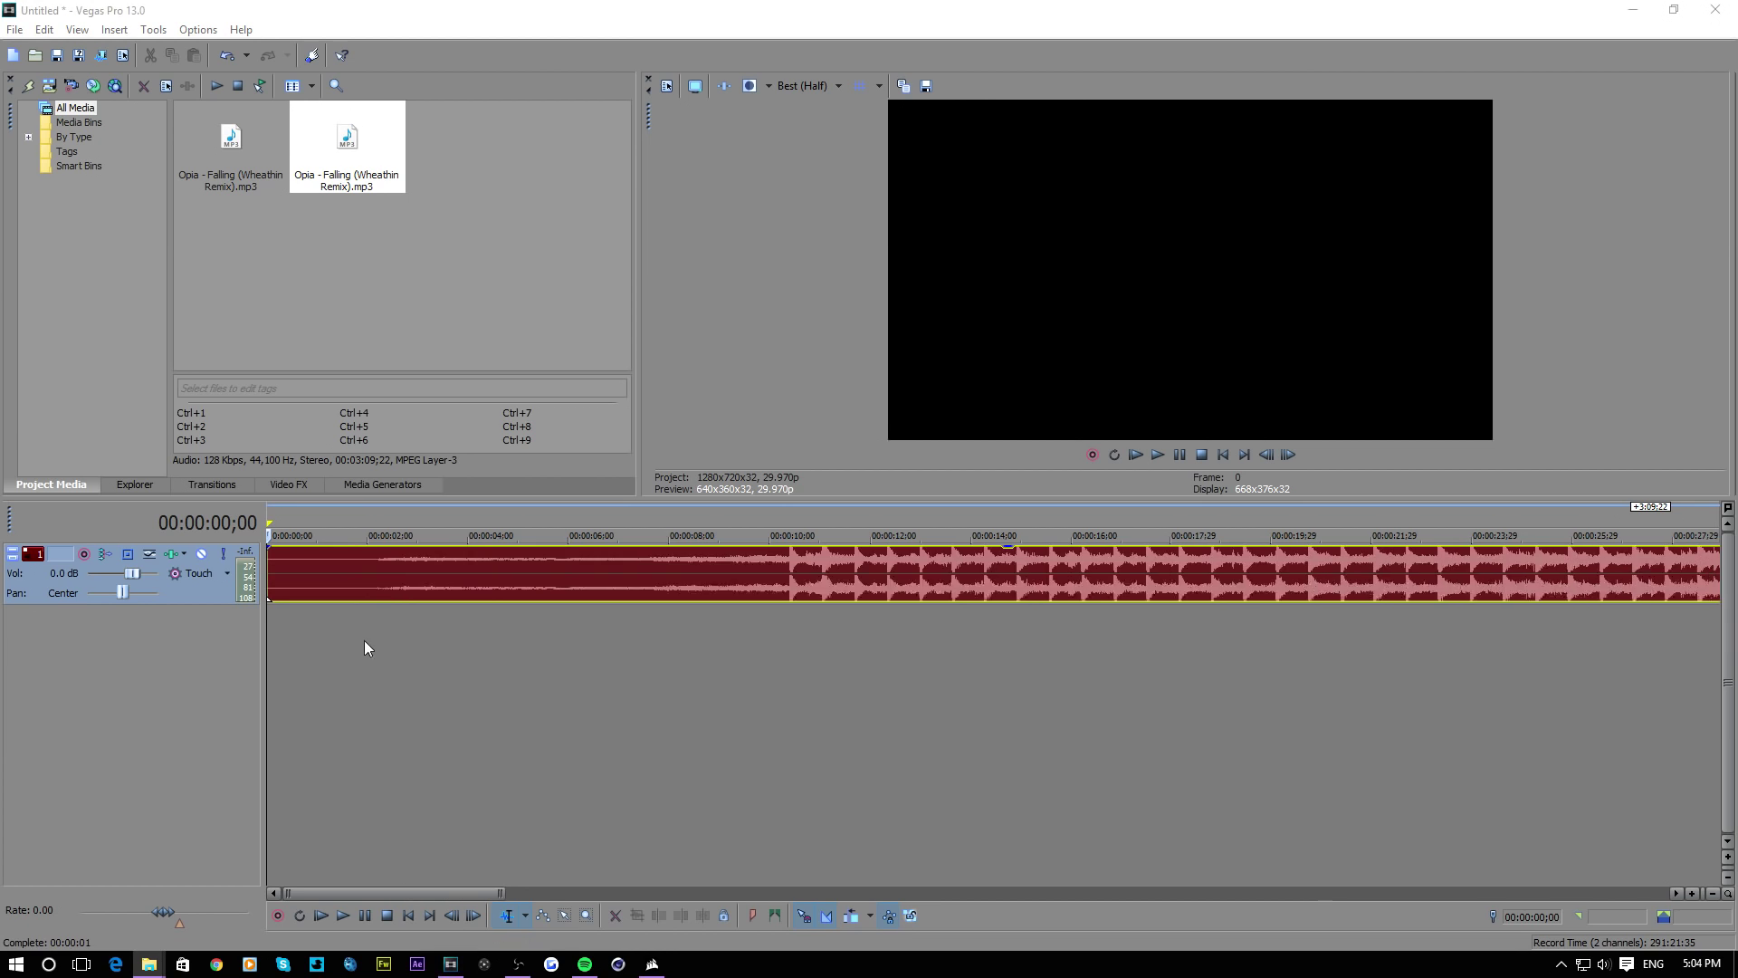
Play back part of the song on the timeline to check how it sounds
click(492, 647)
key(space)
scroll(775, 677, up, 3)
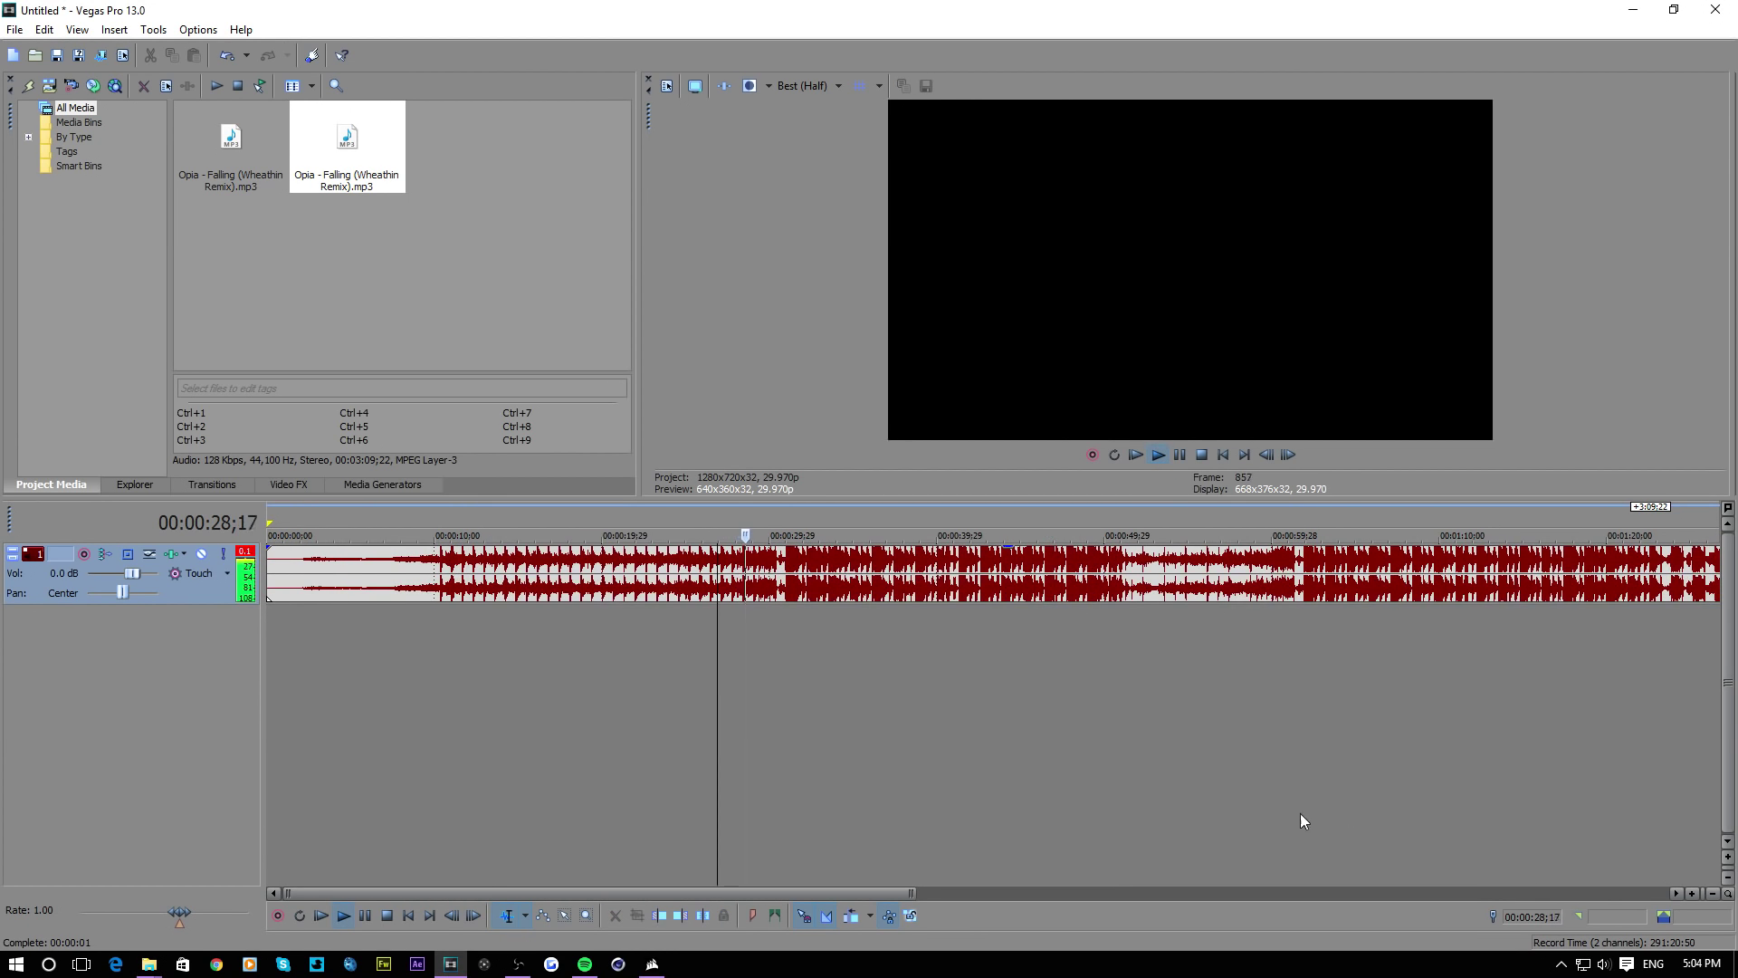
Lower the application volume in the system Volume Mixer and stop the song's playback
click(1600, 965)
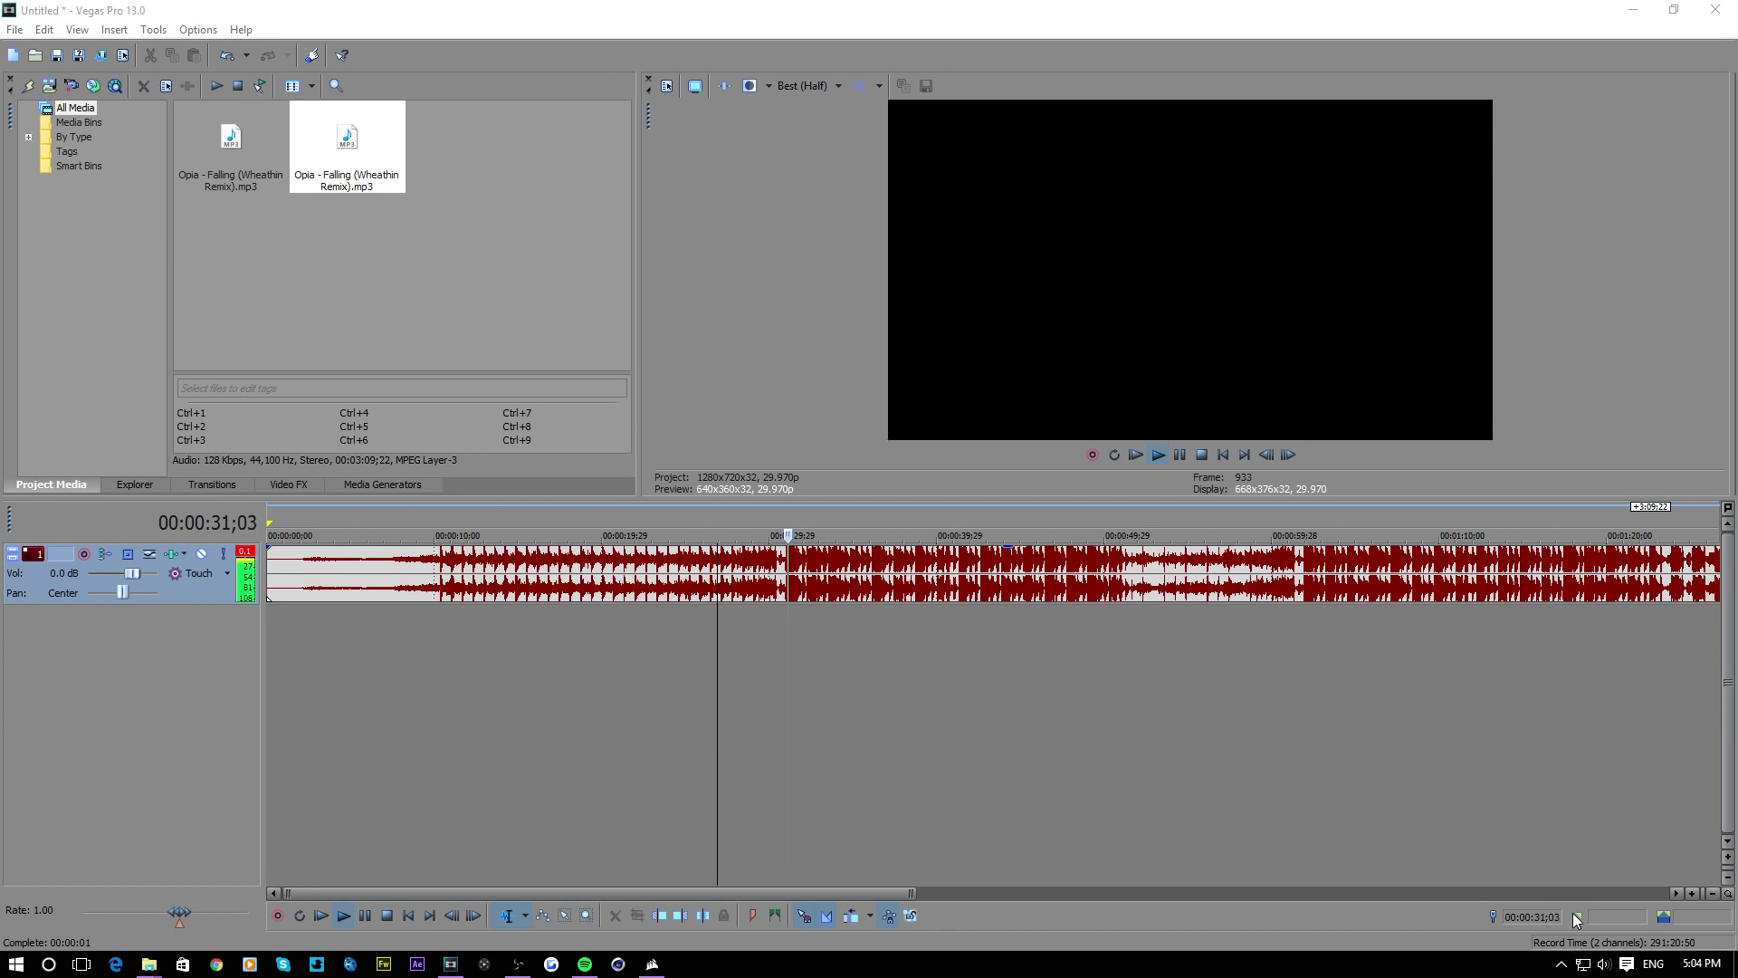
right_click(1604, 965)
click(1595, 862)
drag(1501, 920, 1691, 920)
mouse_move(1664, 846)
drag(1659, 846, 1664, 869)
click(1033, 752)
click(727, 684)
click(1201, 455)
Split the song on the timeline at 00:00:25;27
click(529, 705)
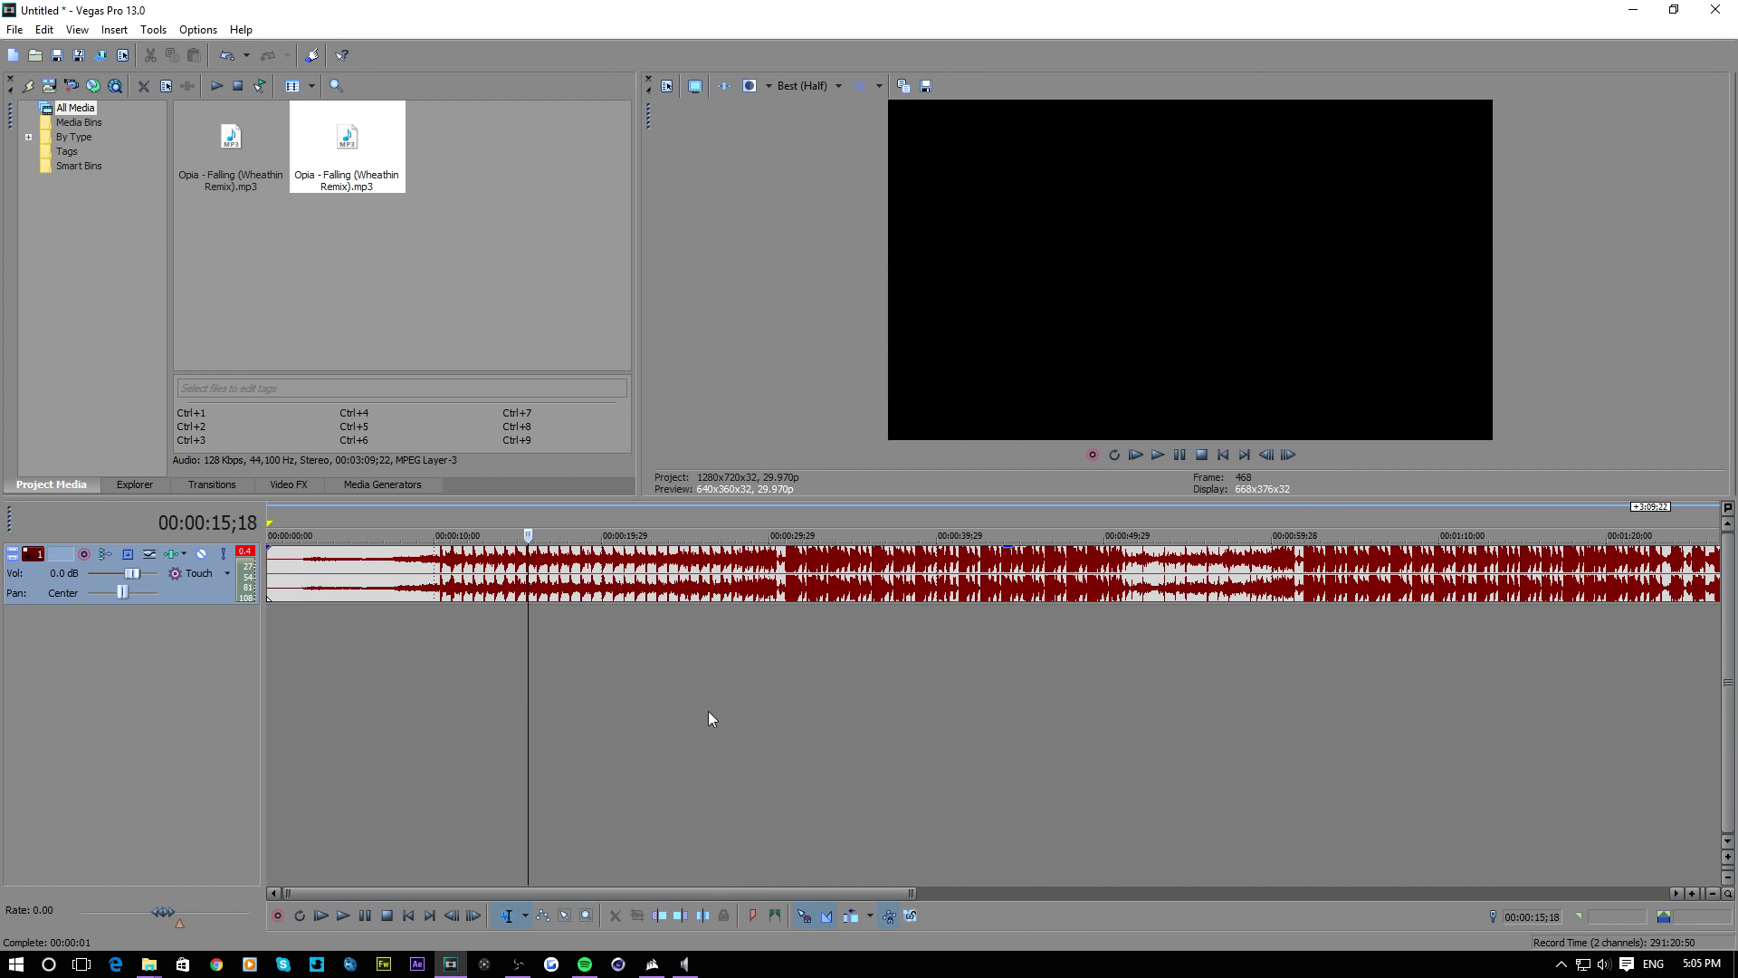
scroll(699, 675, up, 2)
click(1133, 643)
click(1134, 592)
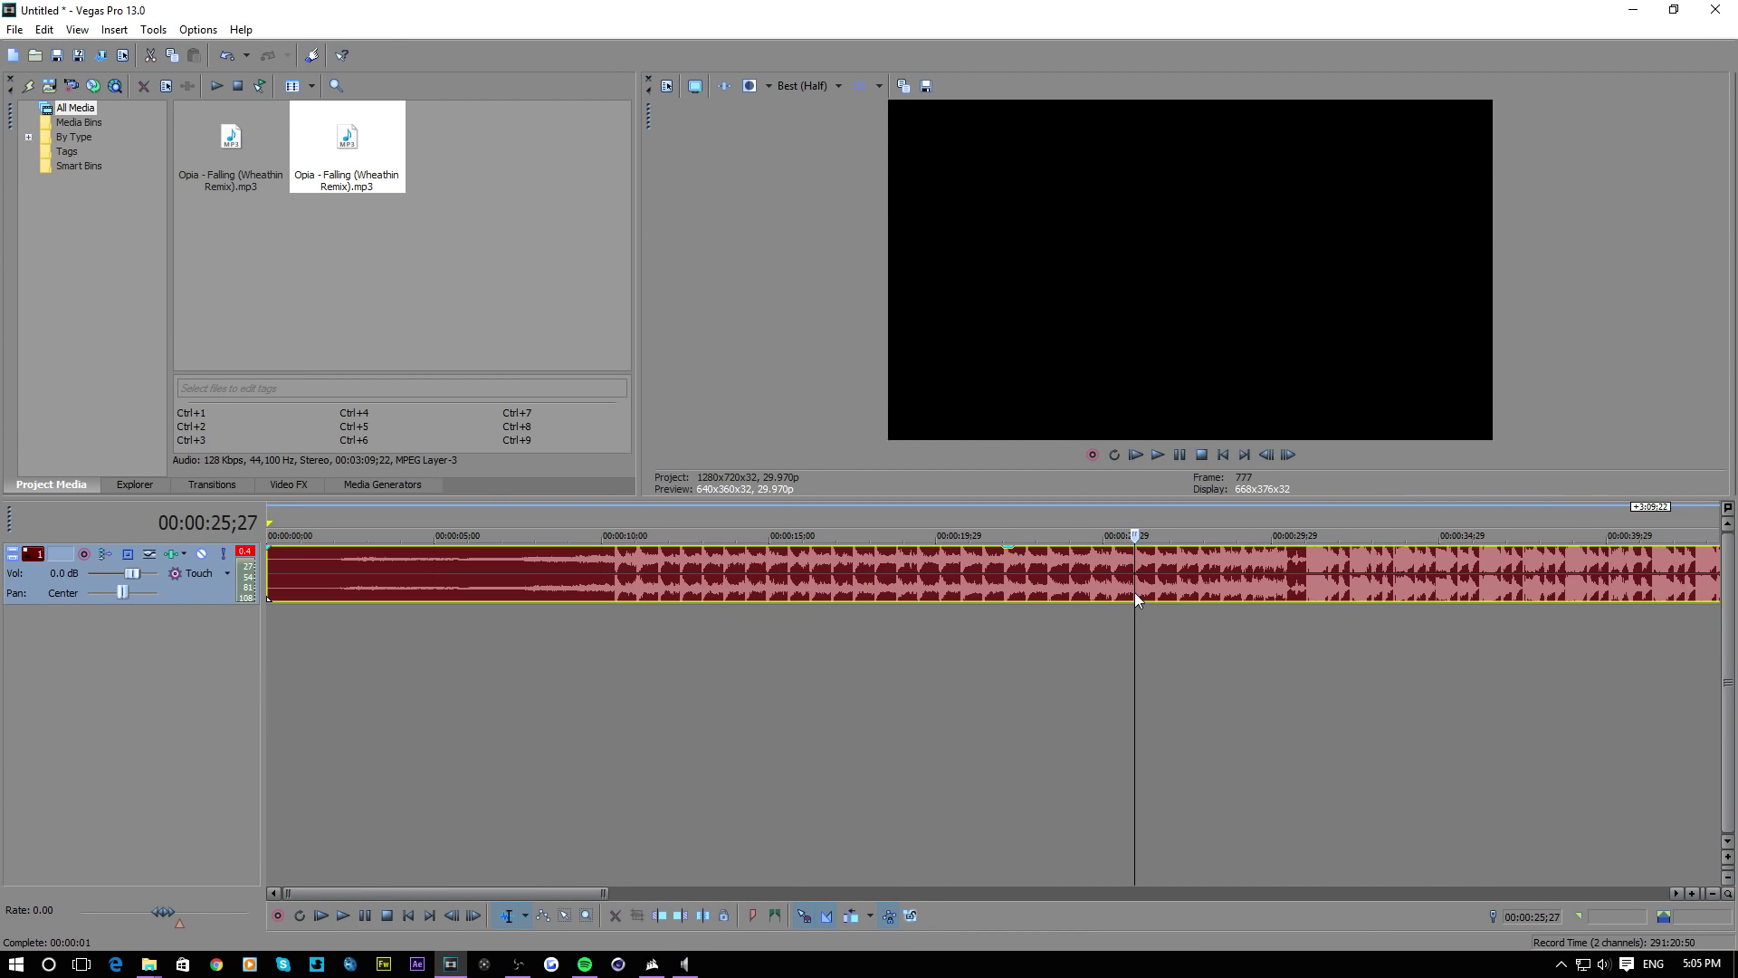
key(s)
Delete the song section before the split and move the remaining part to the start of the timeline
scroll(1112, 667, down, 3)
click(358, 581)
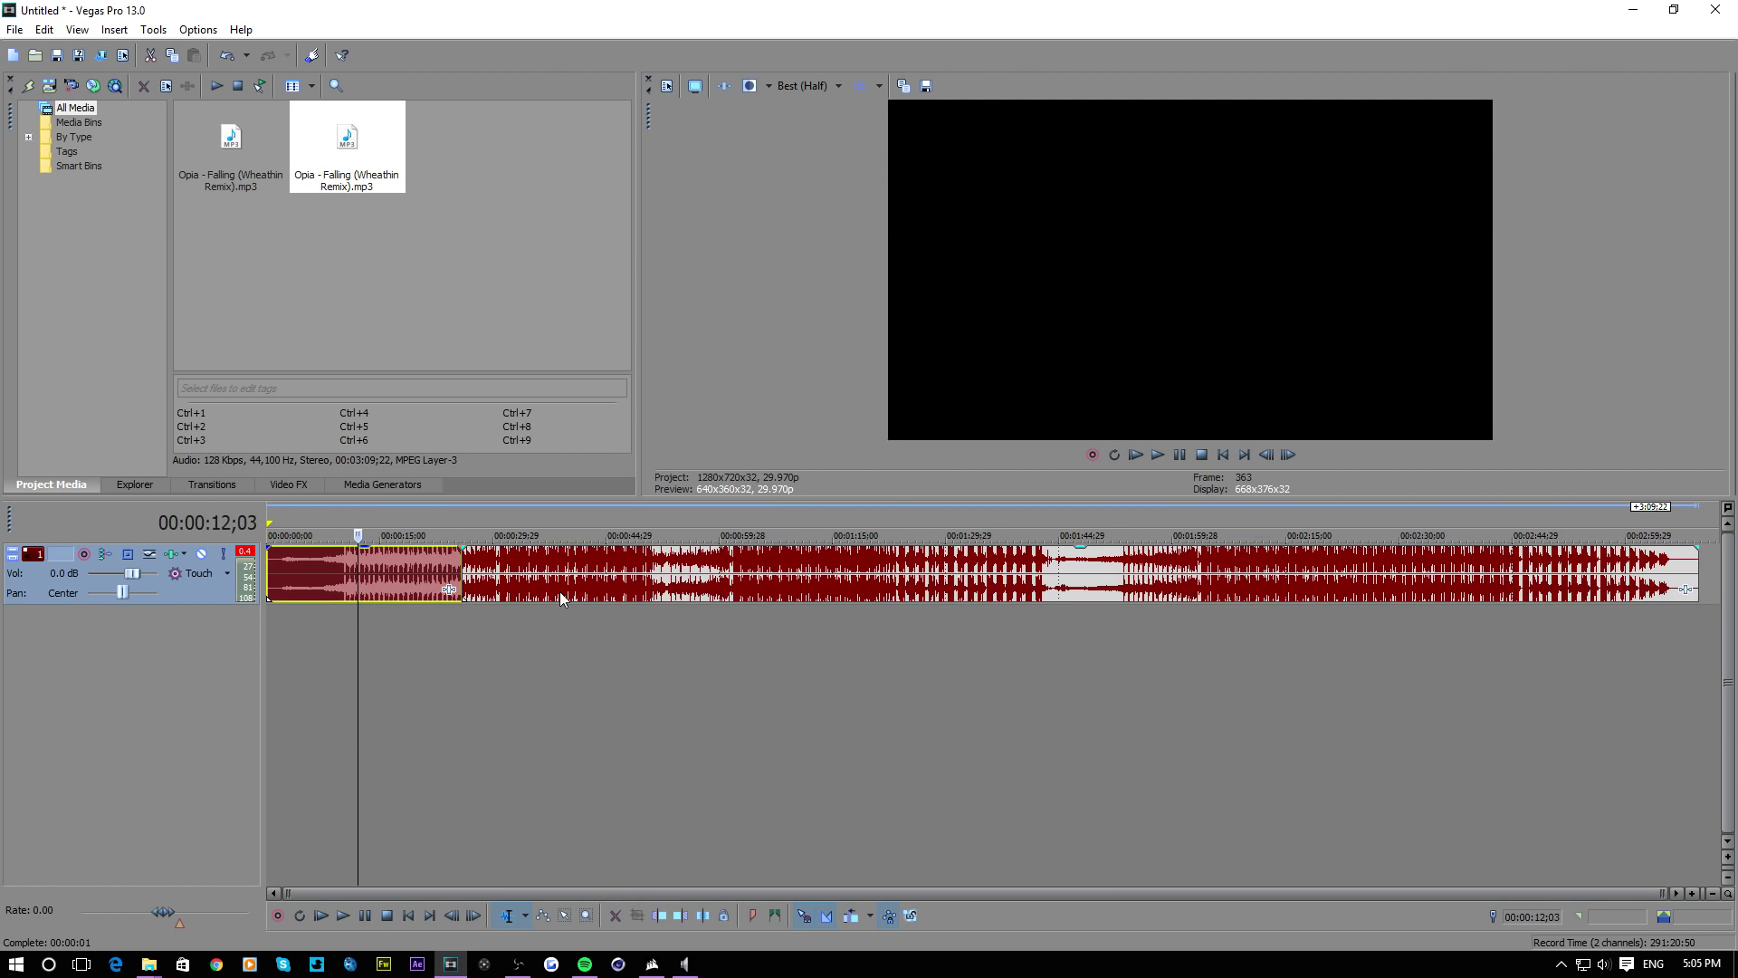
key(Delete)
drag(594, 581, 399, 580)
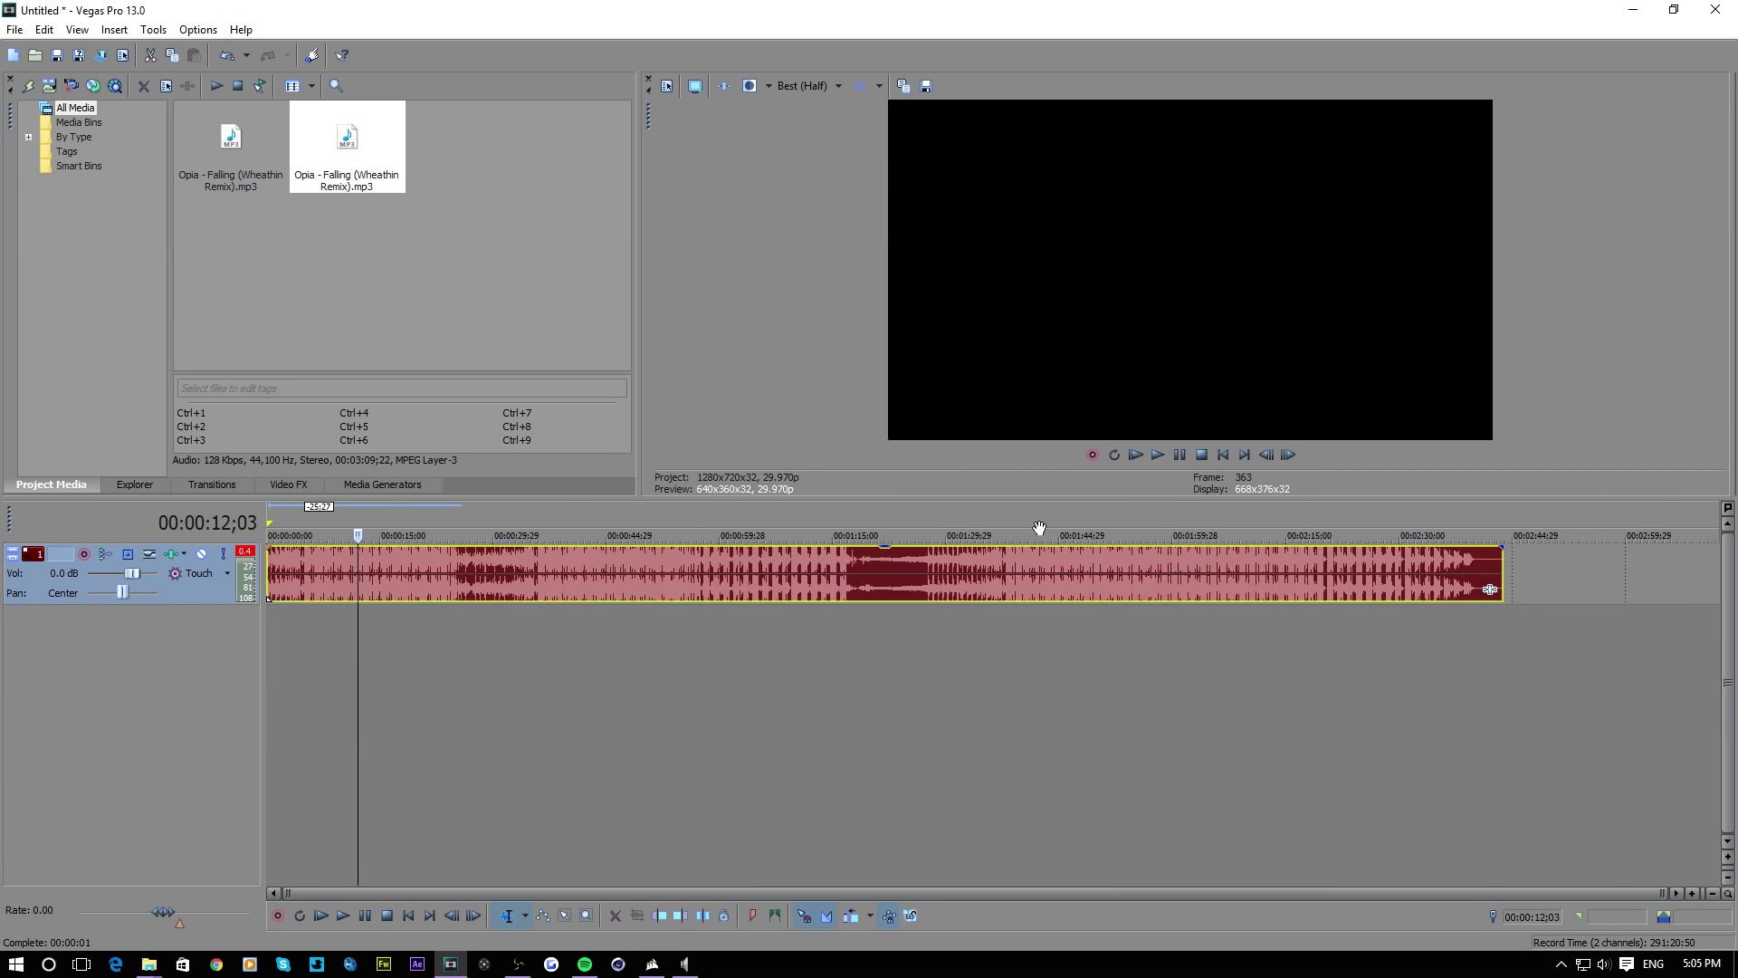
Play the trimmed song from its start to find the first beat of the drop and add a marker at 00:00:05;04
click(1135, 454)
scroll(1087, 649, up, 4)
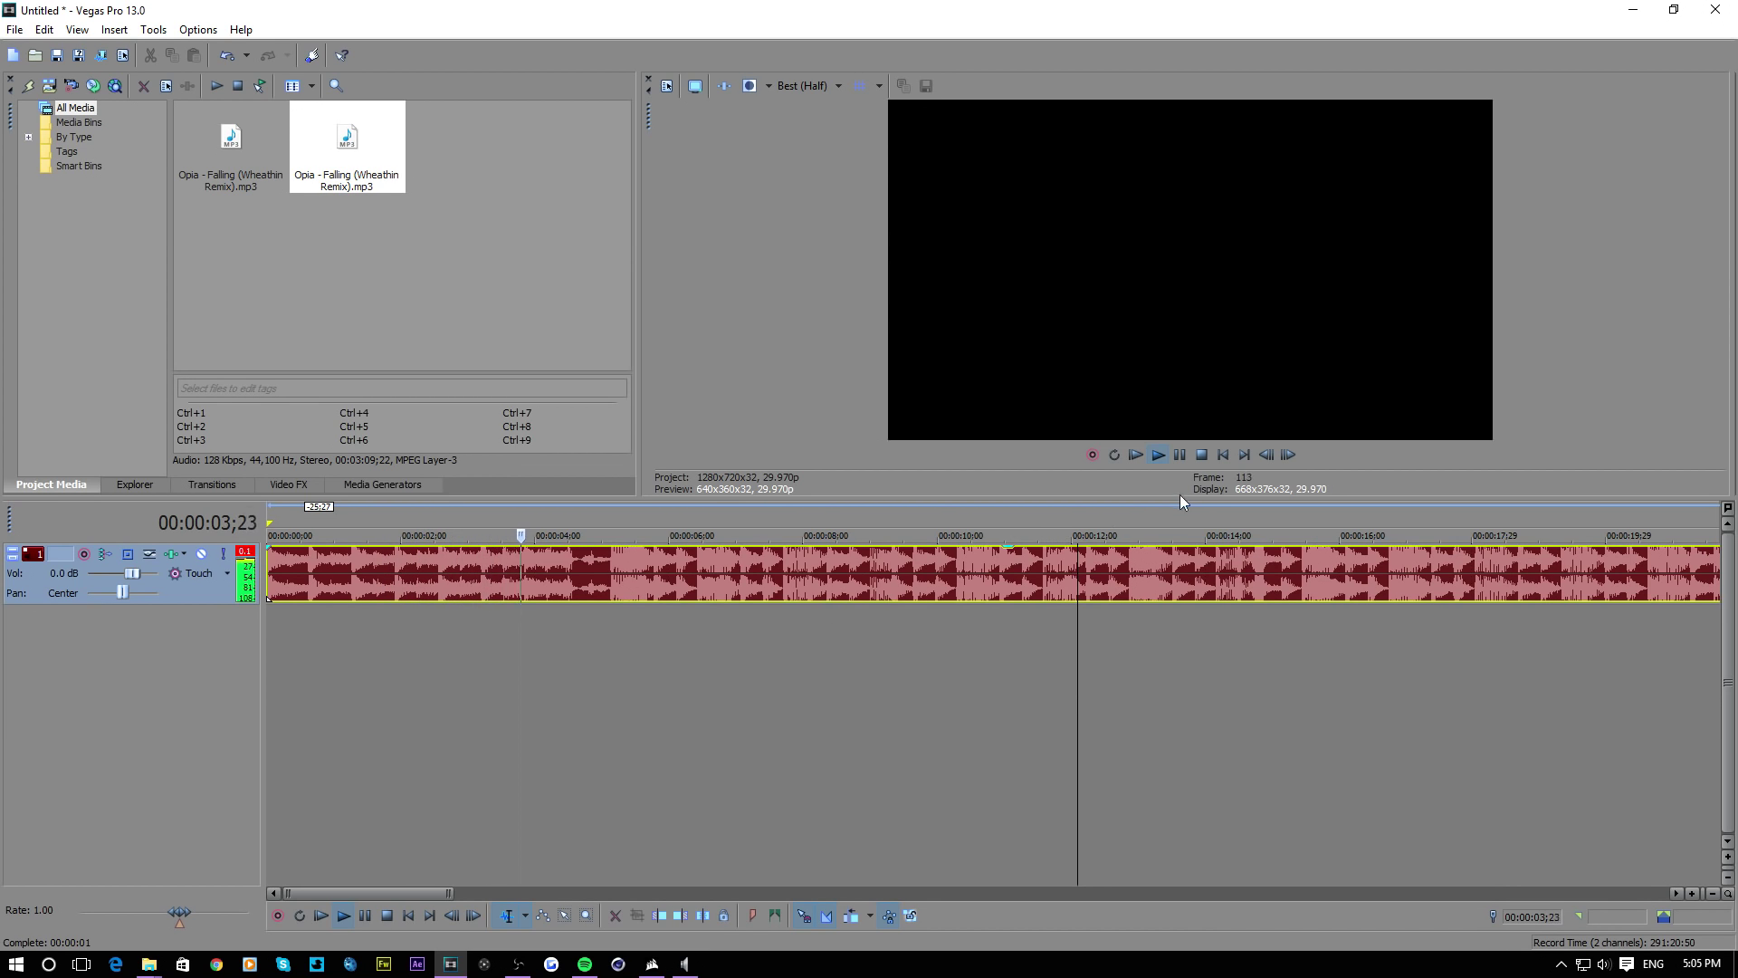
click(1180, 455)
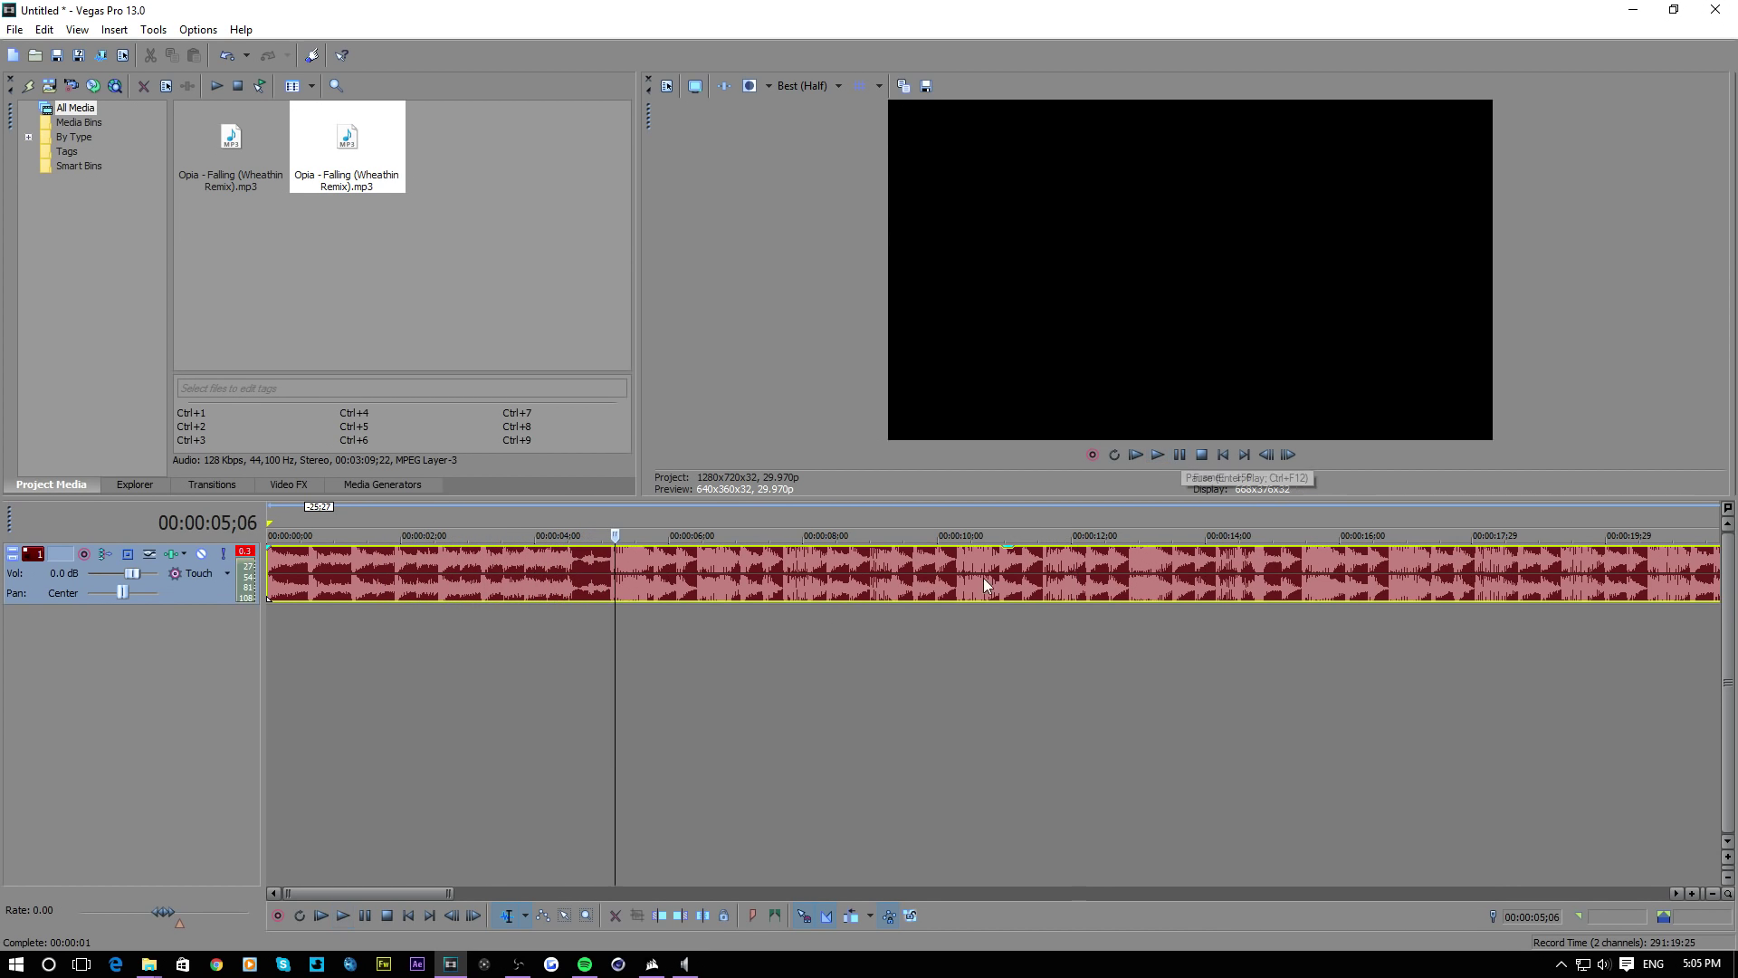
click(610, 632)
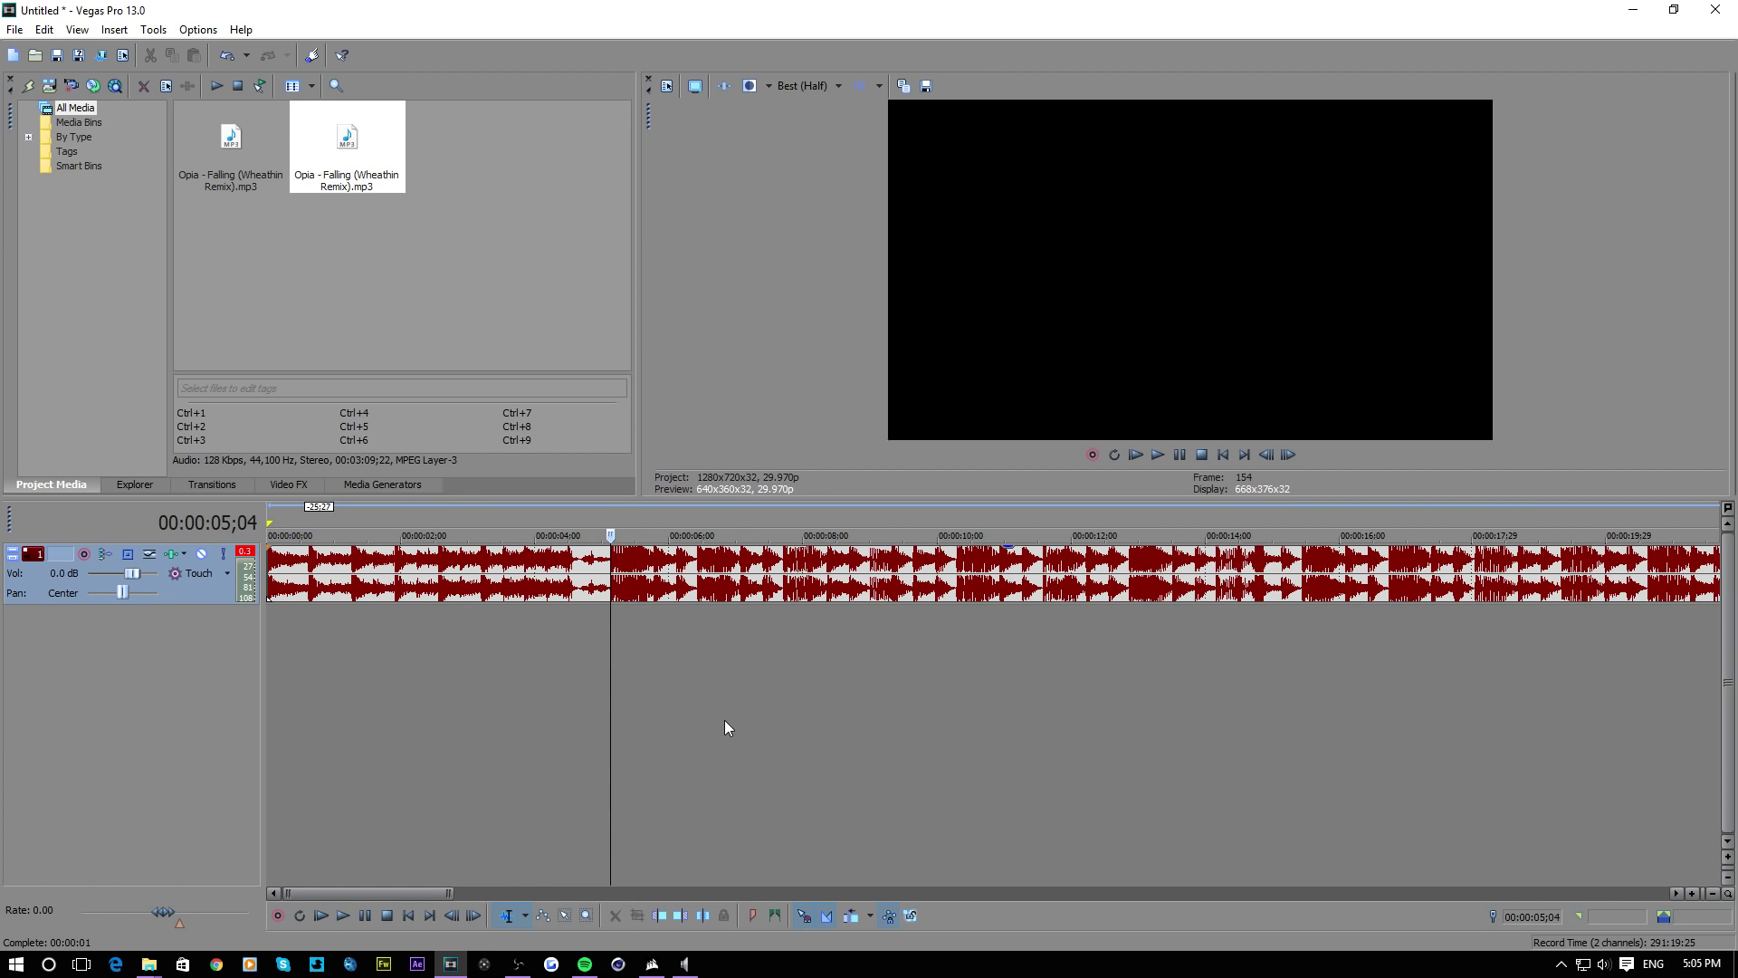
key(m)
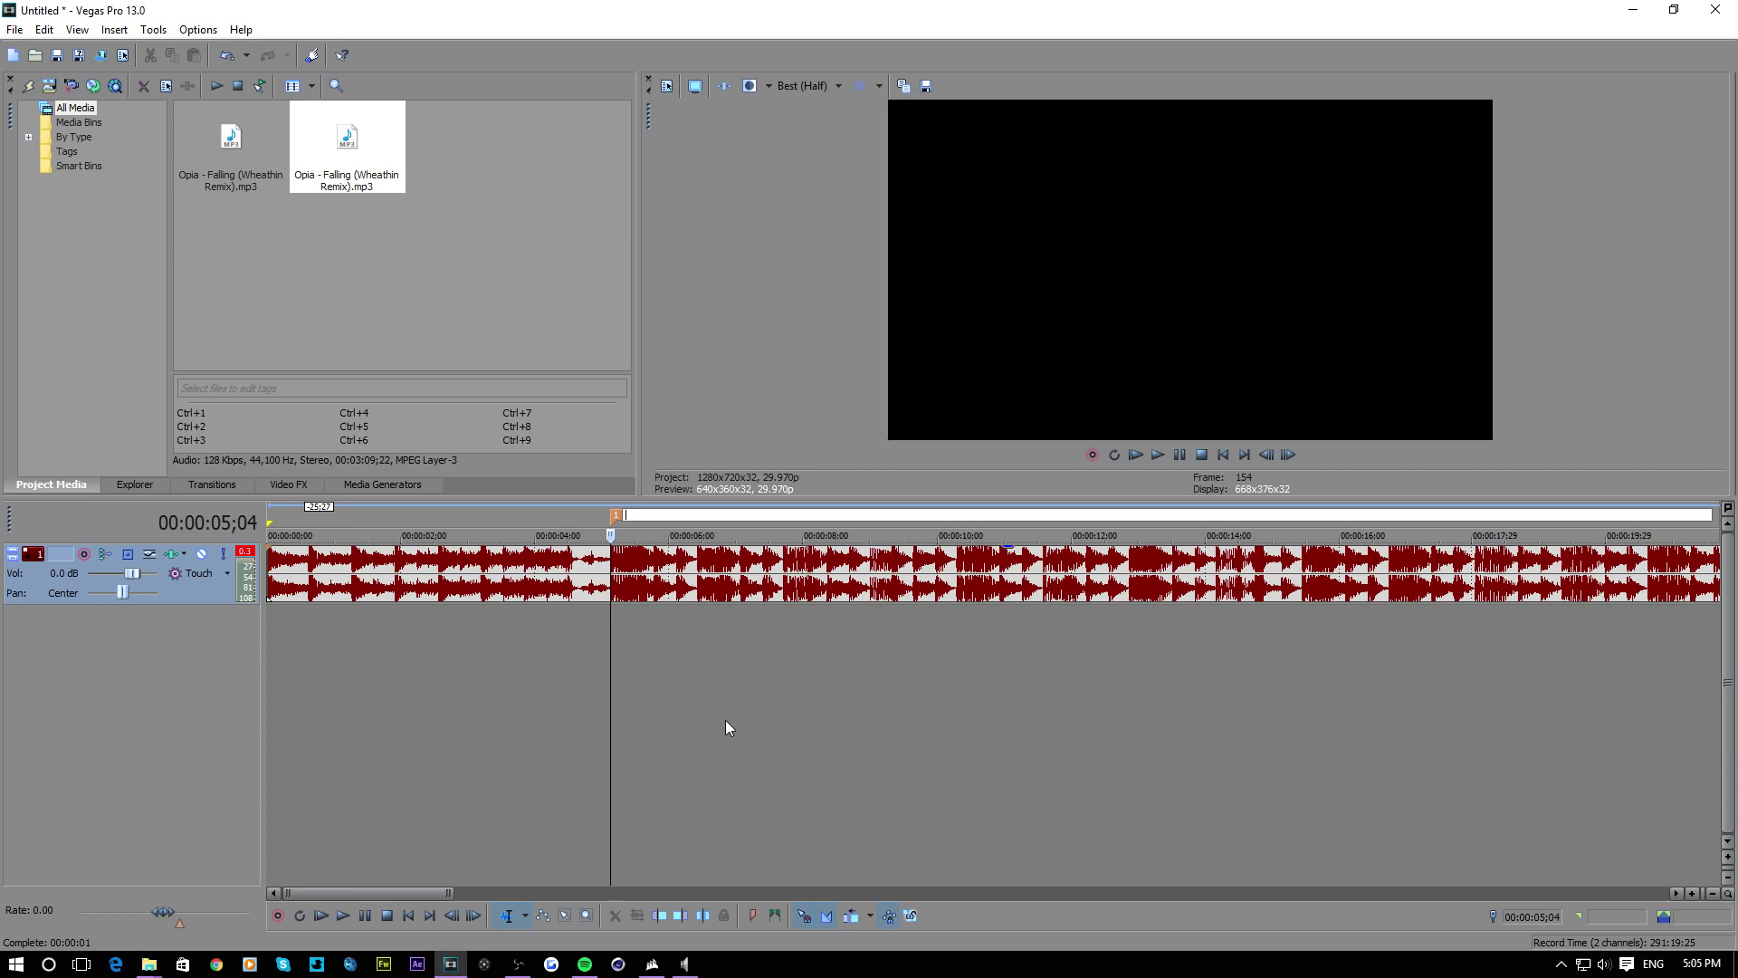
scroll(726, 722, up, 3)
scroll(920, 613, down, 3)
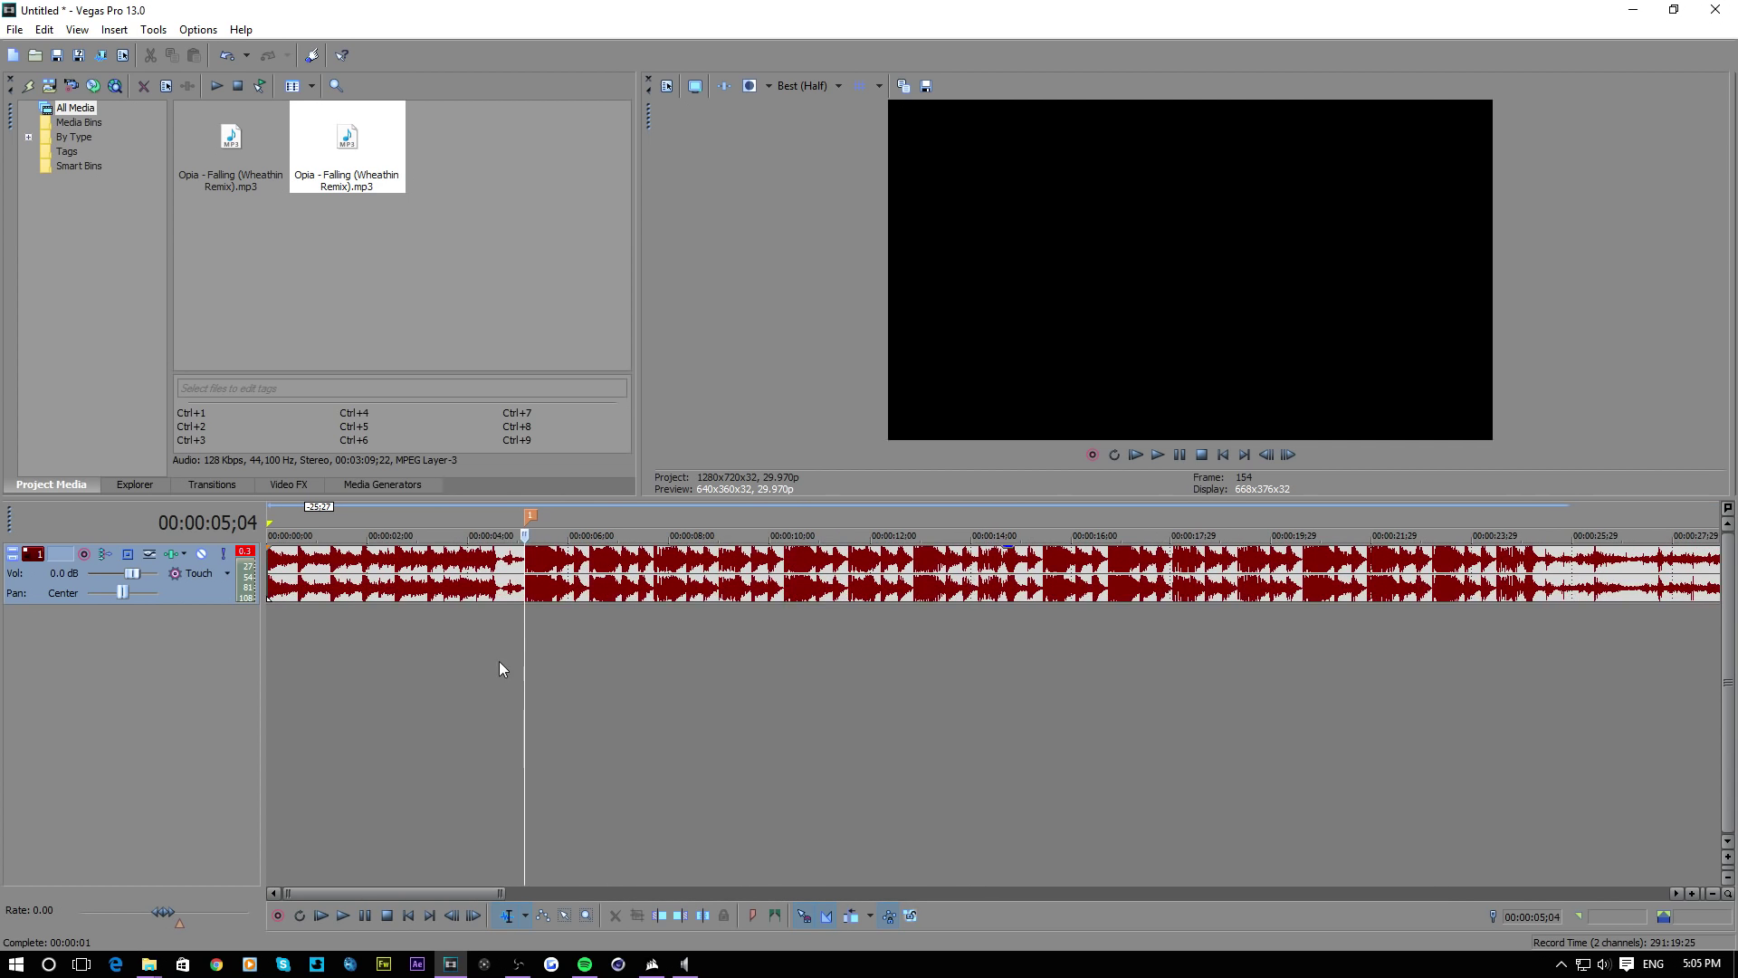
Play the song around the first marker and add a second marker on the next beat at 00:00:05;23
click(498, 580)
scroll(498, 579, up, 1)
click(1179, 454)
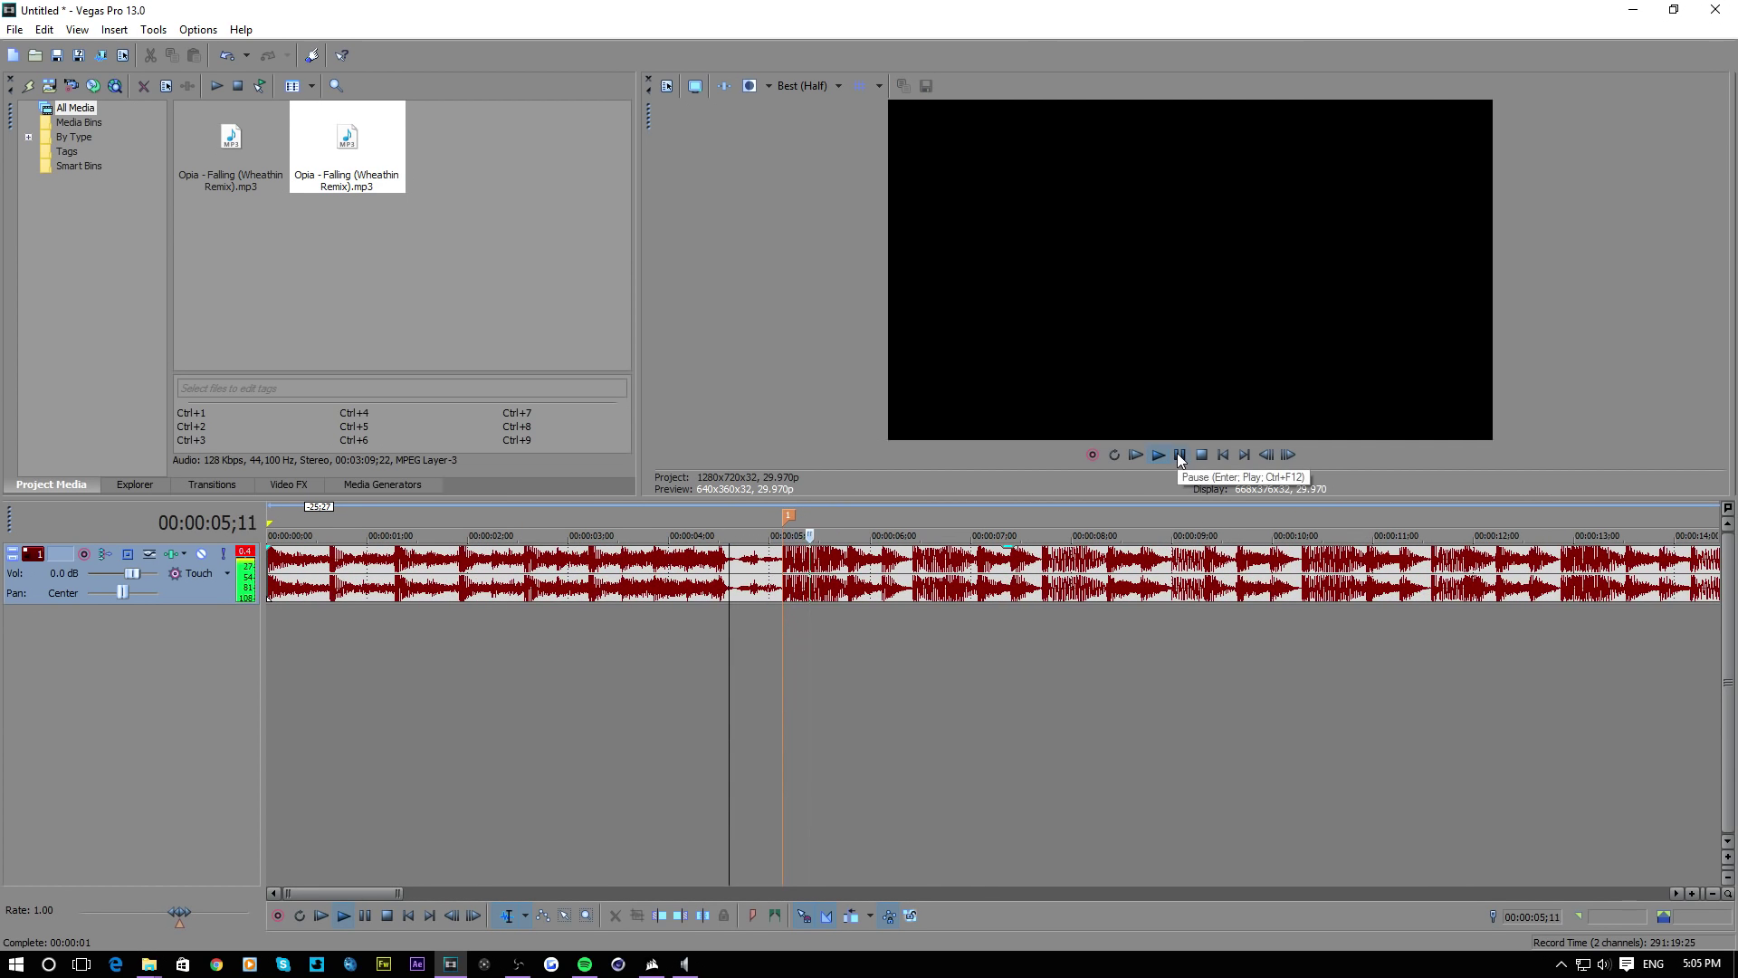
key(Return)
scroll(1003, 604, up, 2)
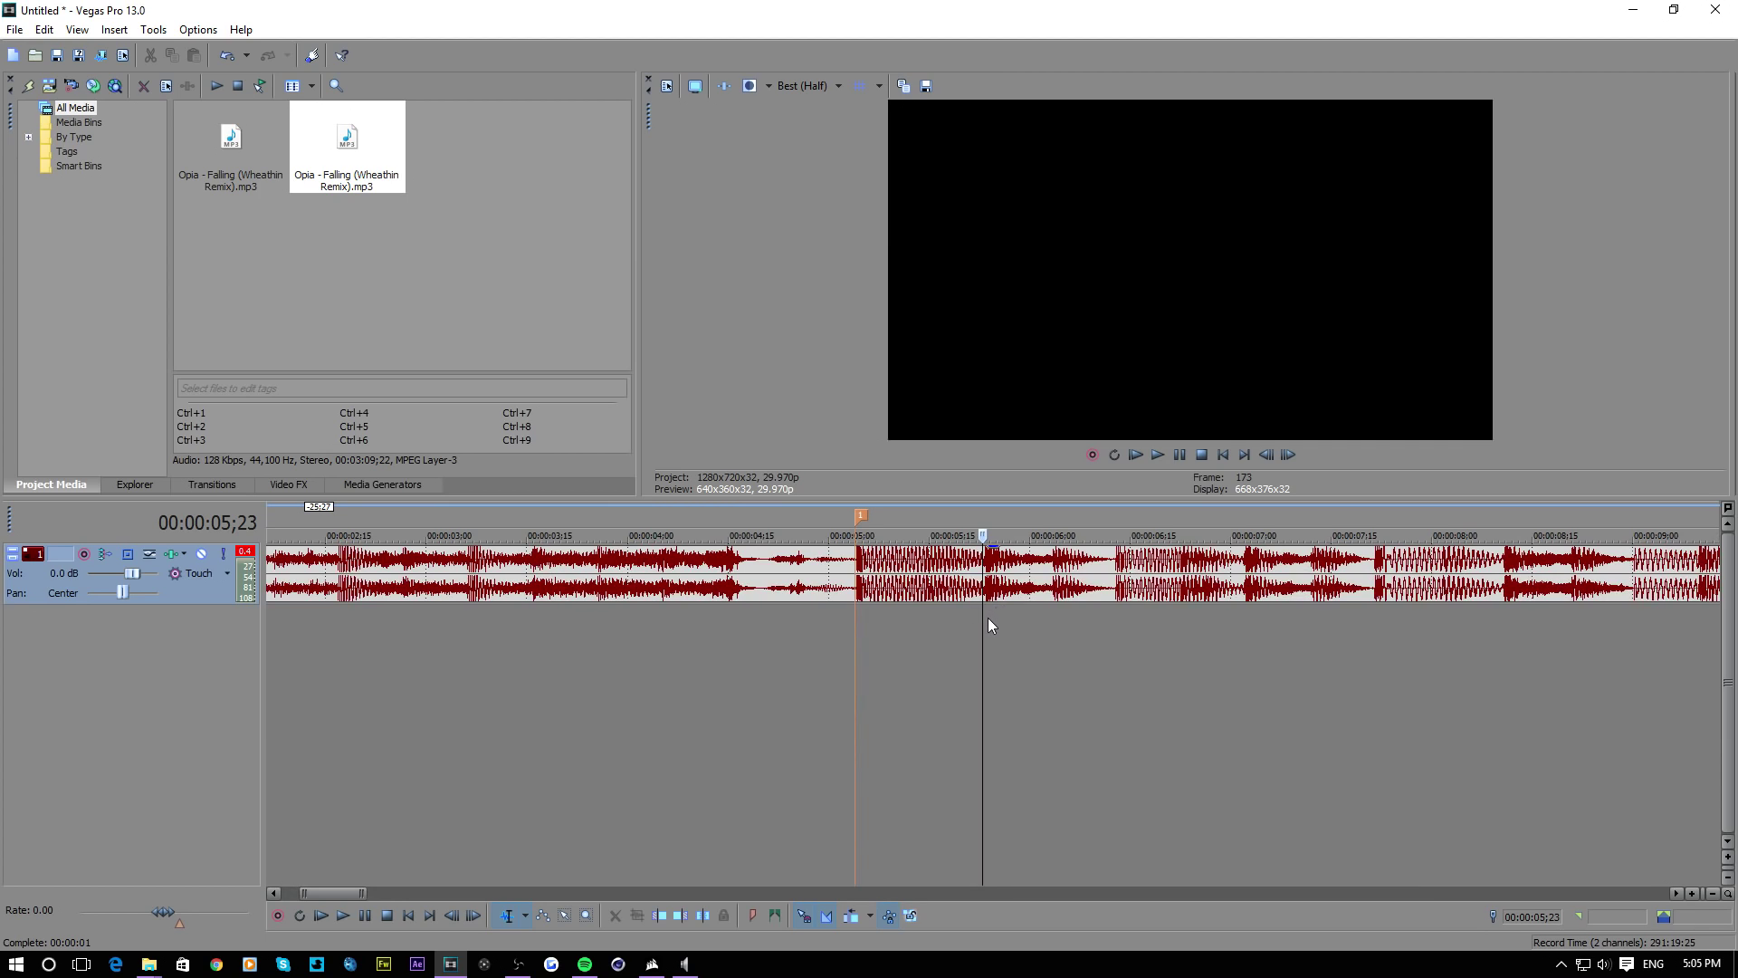
click(809, 643)
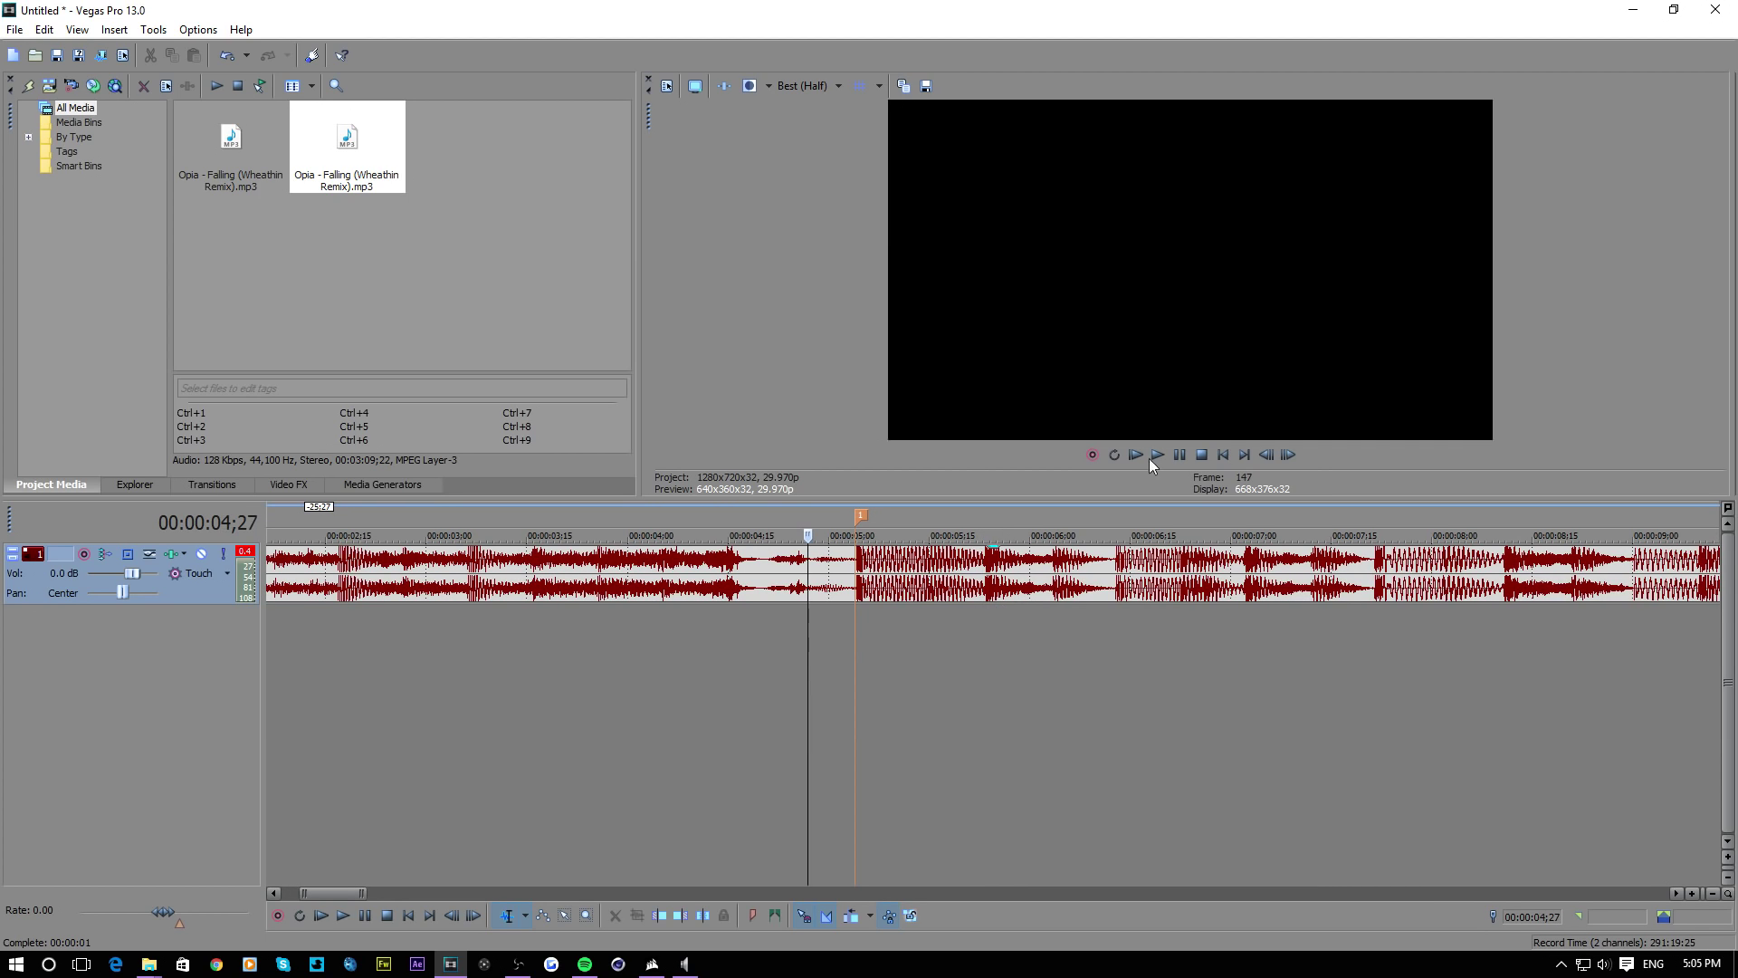
click(1181, 452)
click(983, 632)
scroll(1031, 671, down, 4)
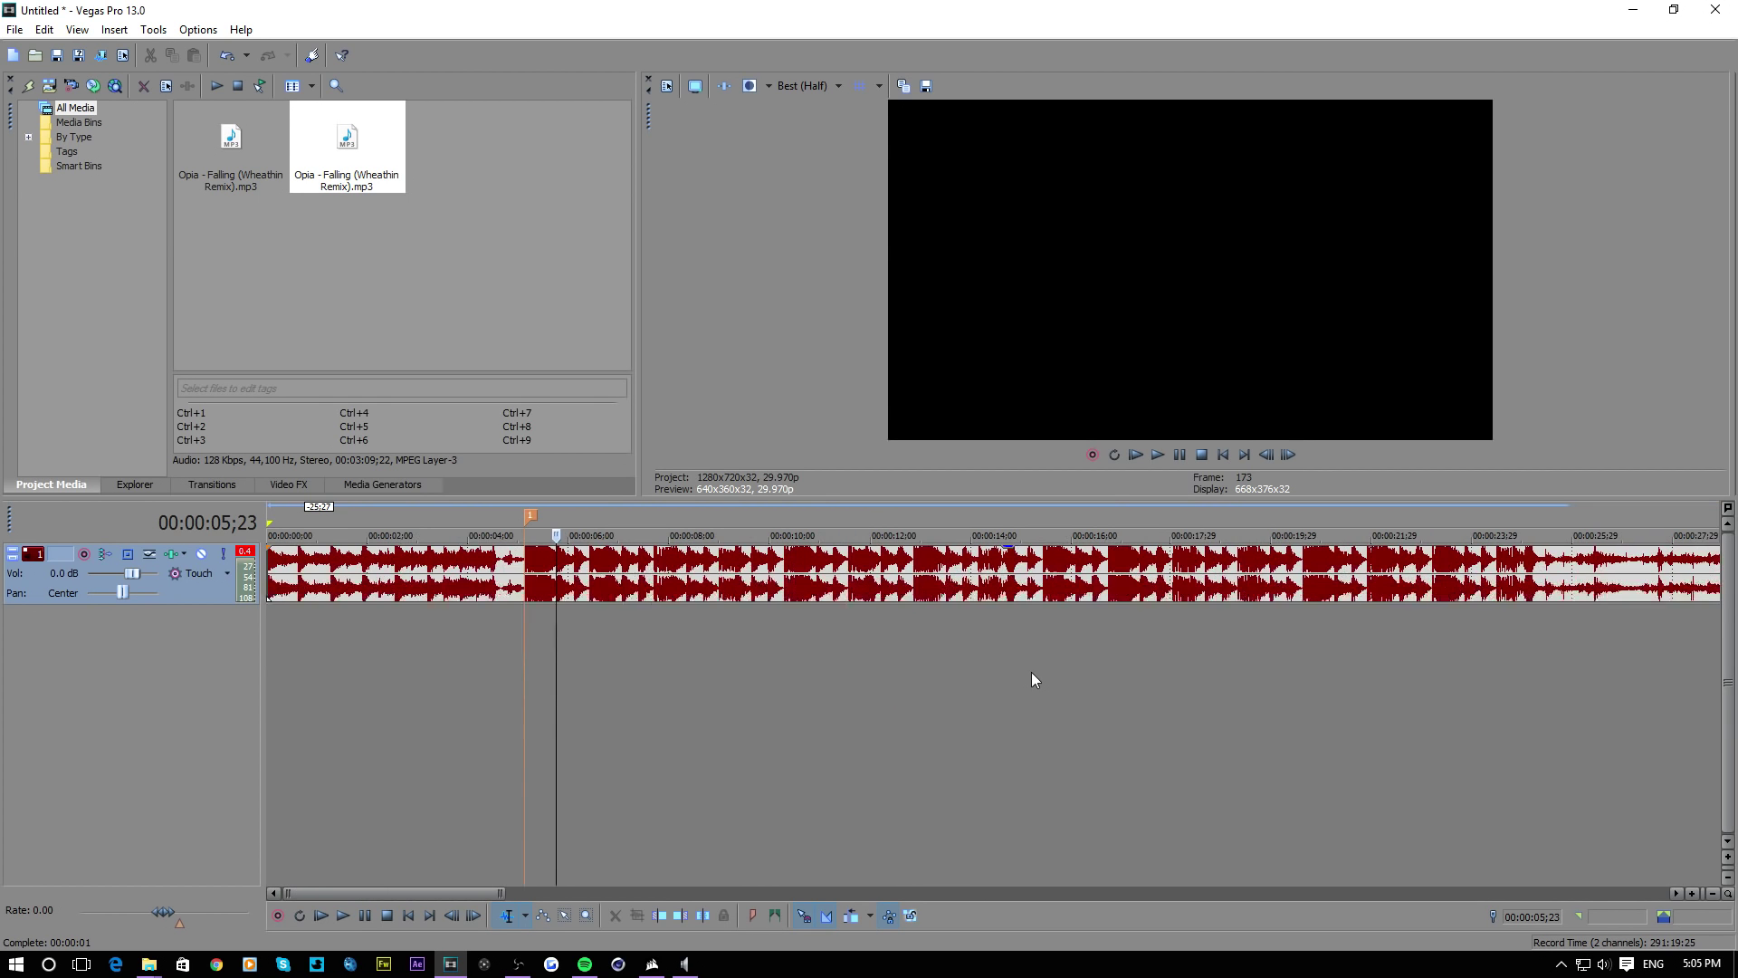
scroll(1016, 687, up, 2)
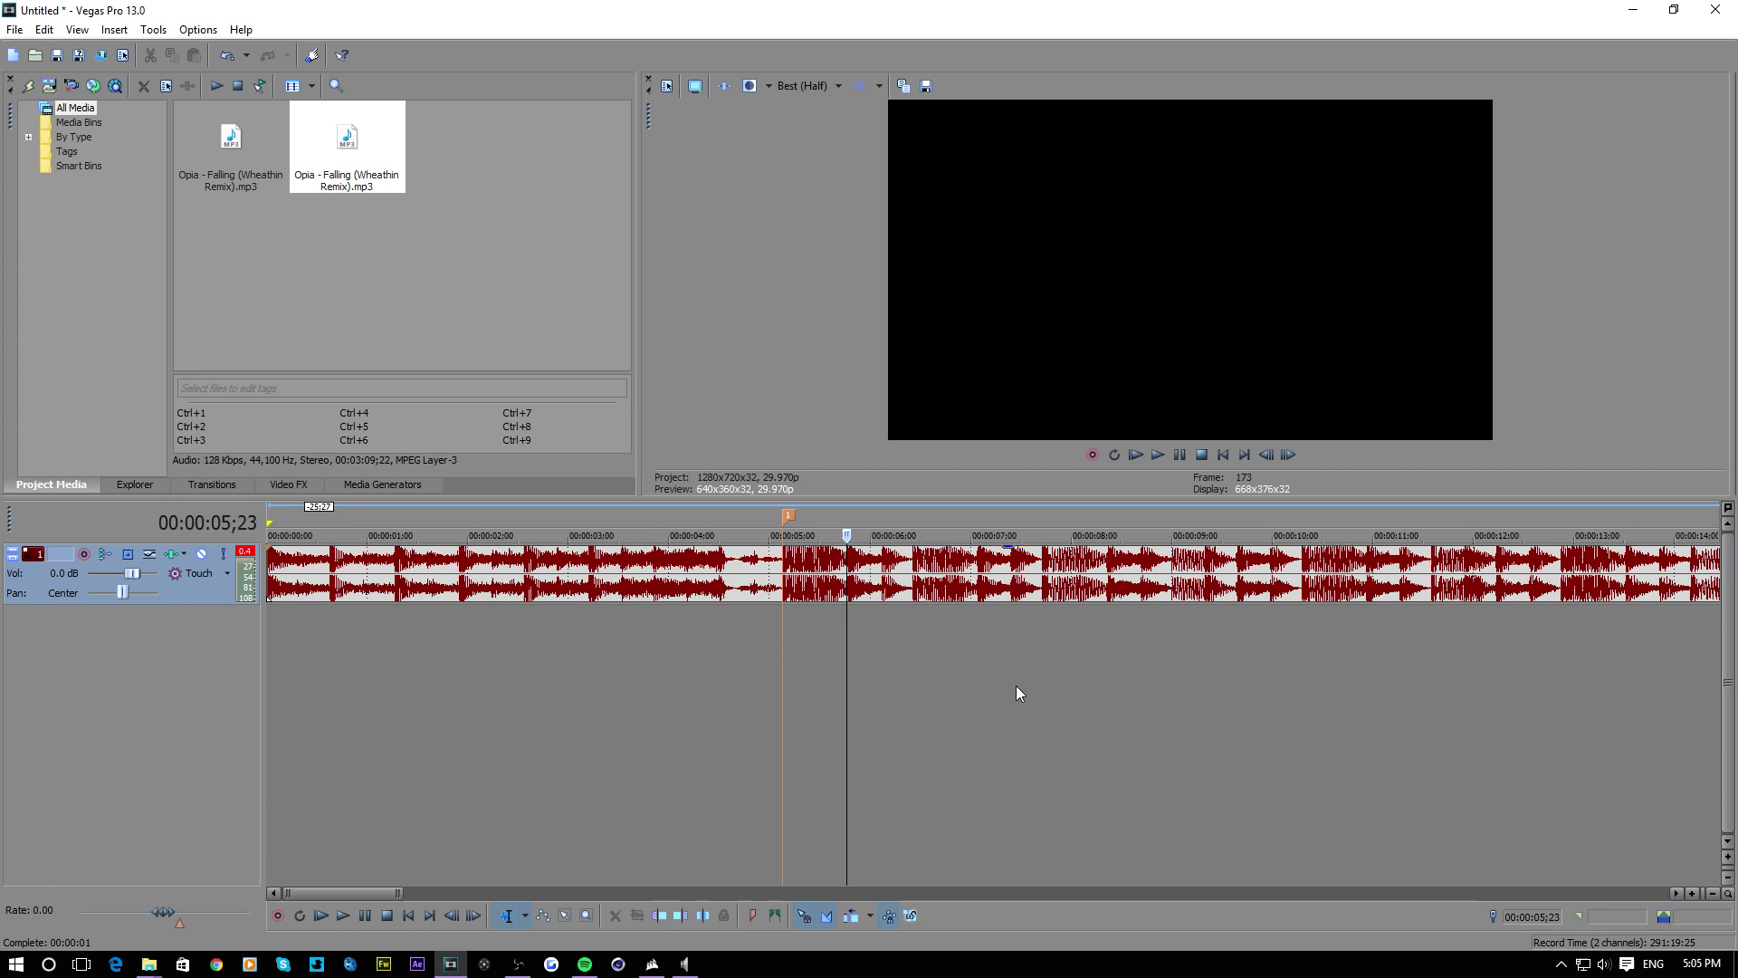
key(m)
Play on from the second marker and add a third marker on the following beat at 00:00:06;13
scroll(947, 690, up, 2)
click(1158, 455)
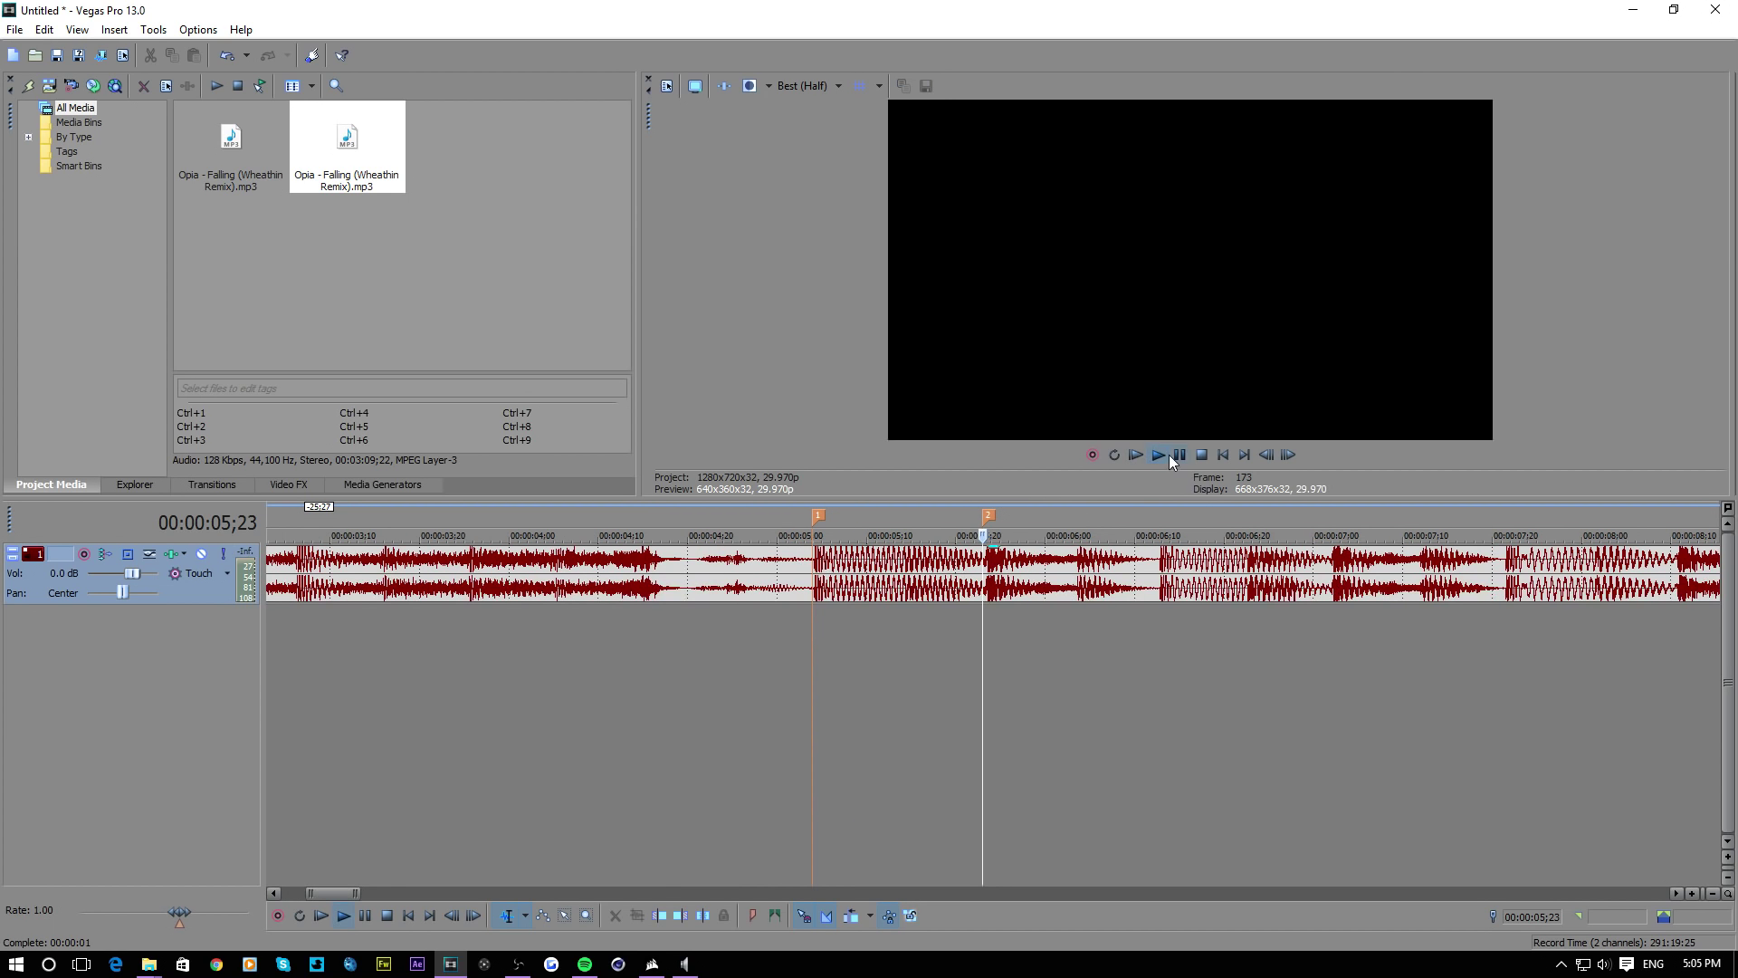
click(1174, 454)
key(m)
scroll(1166, 670, down, 6)
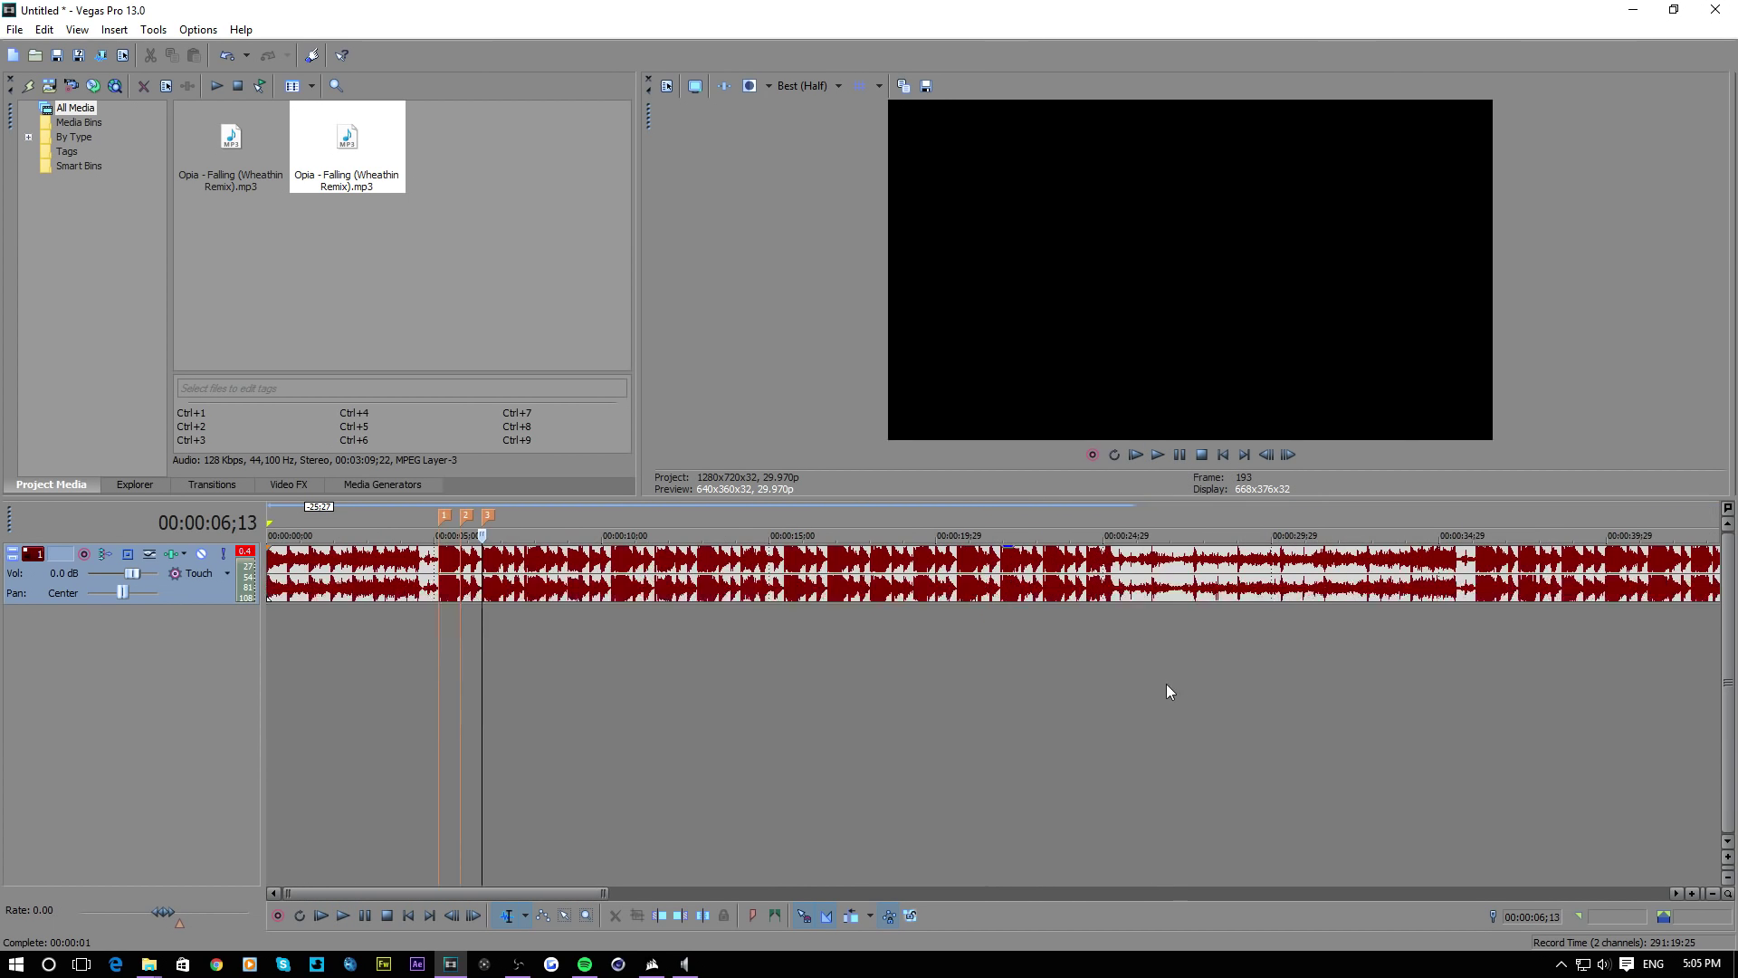
Play the song on from the third marker and add thirteen more beat markers, numbered 4 to 16, during playback
scroll(1011, 654, up, 3)
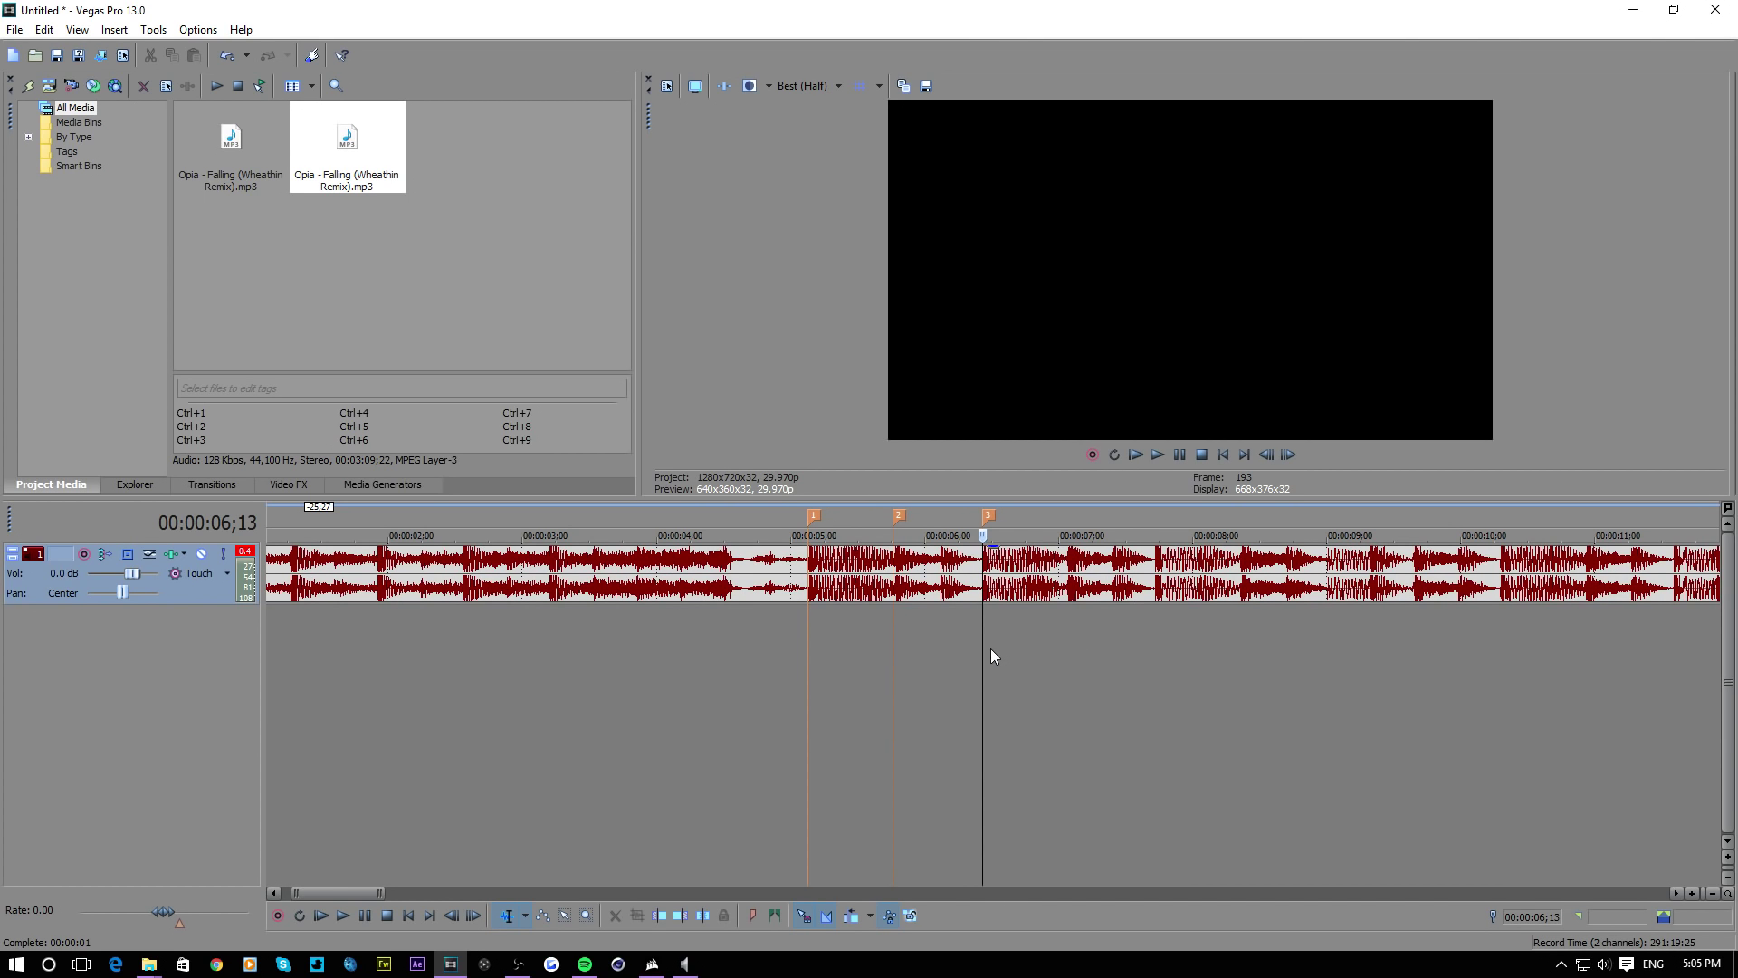
scroll(1081, 611, down, 5)
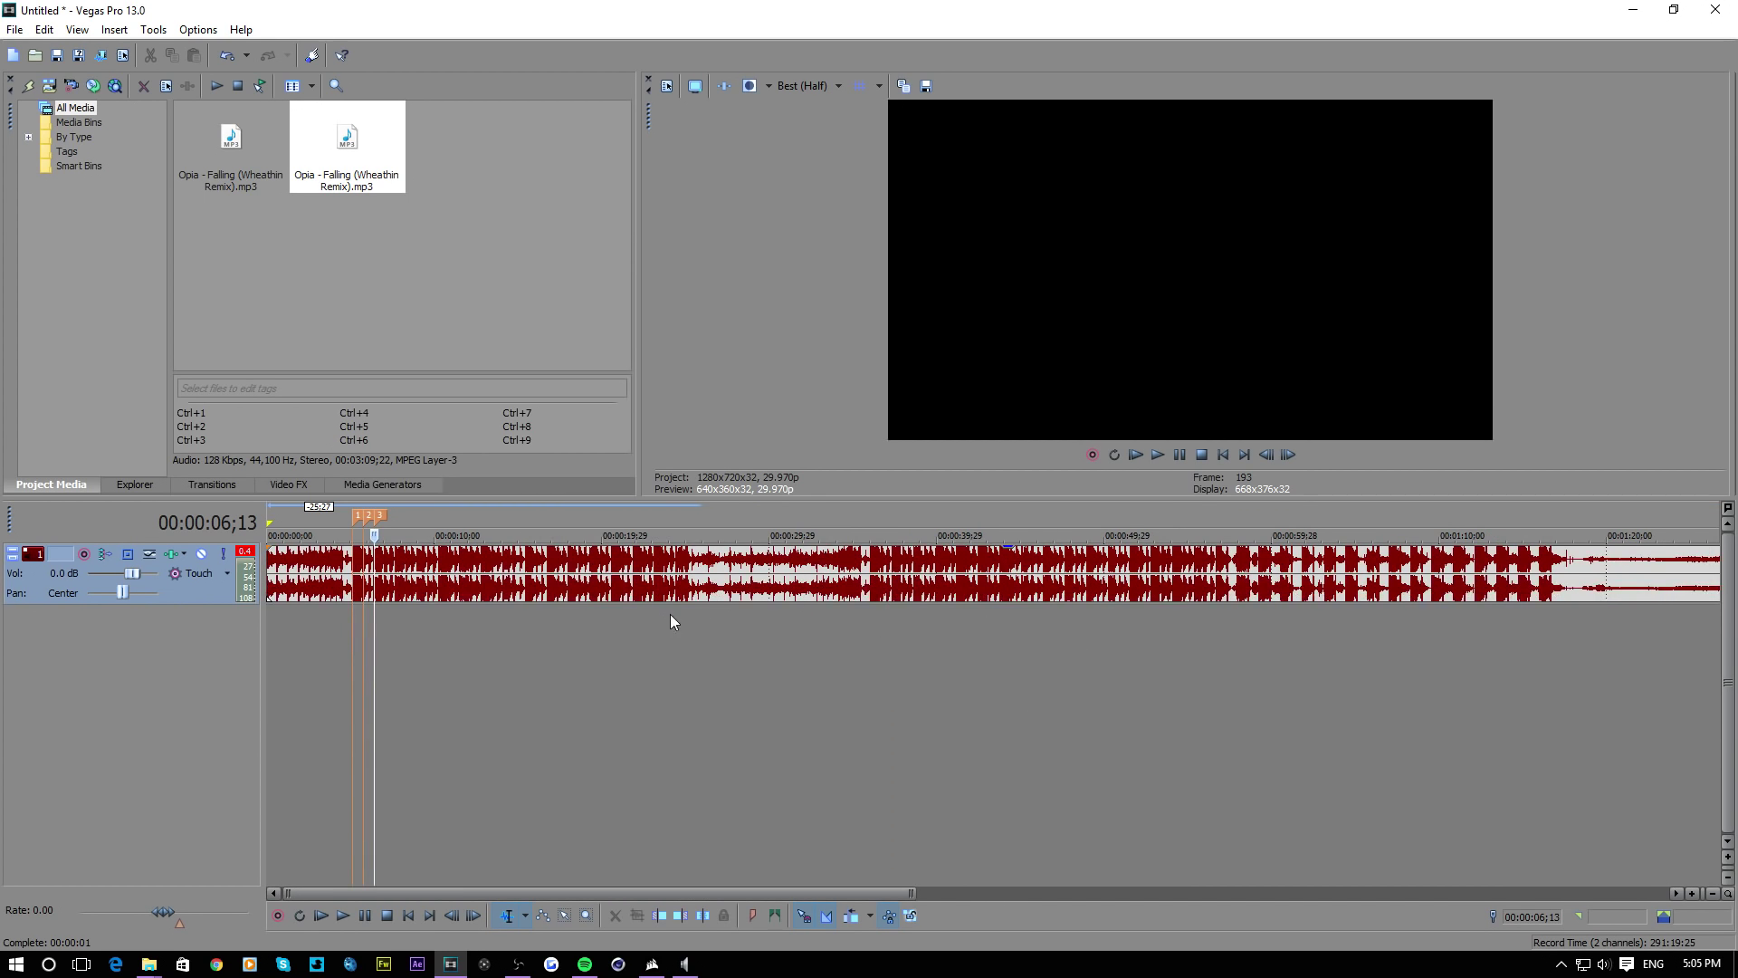
scroll(670, 615, up, 3)
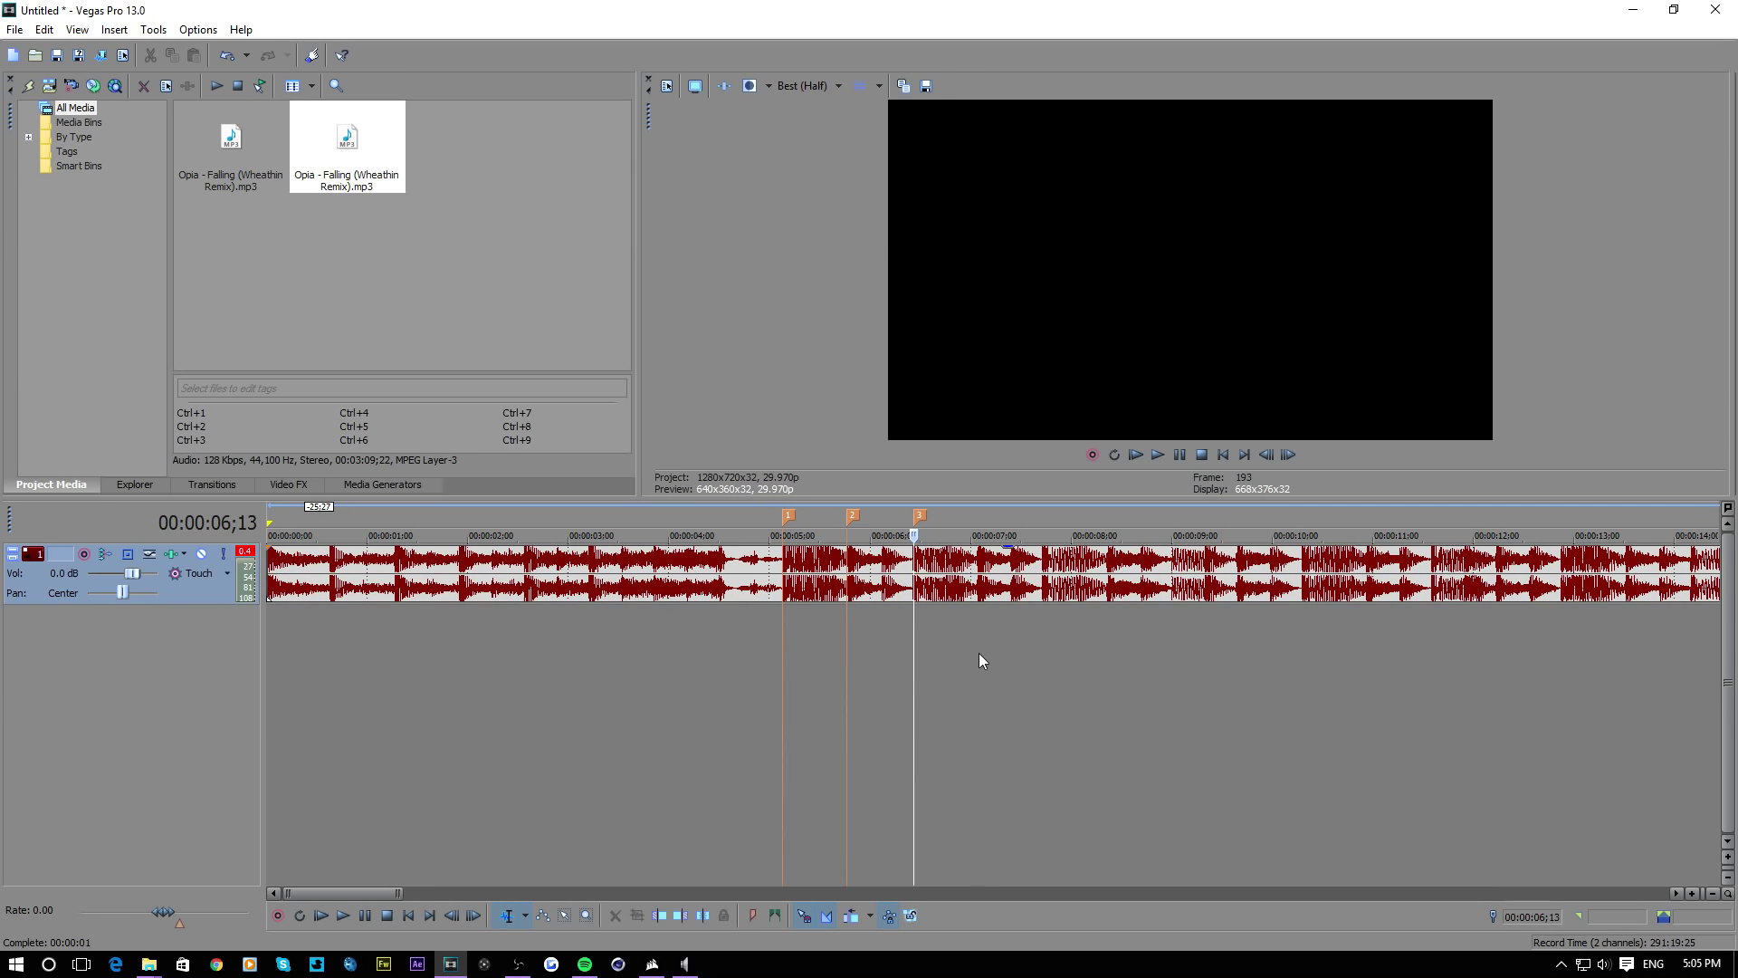
click(1160, 456)
key(Return)
key(m)
key(m)
key(m)
key(m)
key(m)
key(m)
key(m)
key(m)
key(m)
key(m)
key(m)
key(m)
key(m)
click(1181, 454)
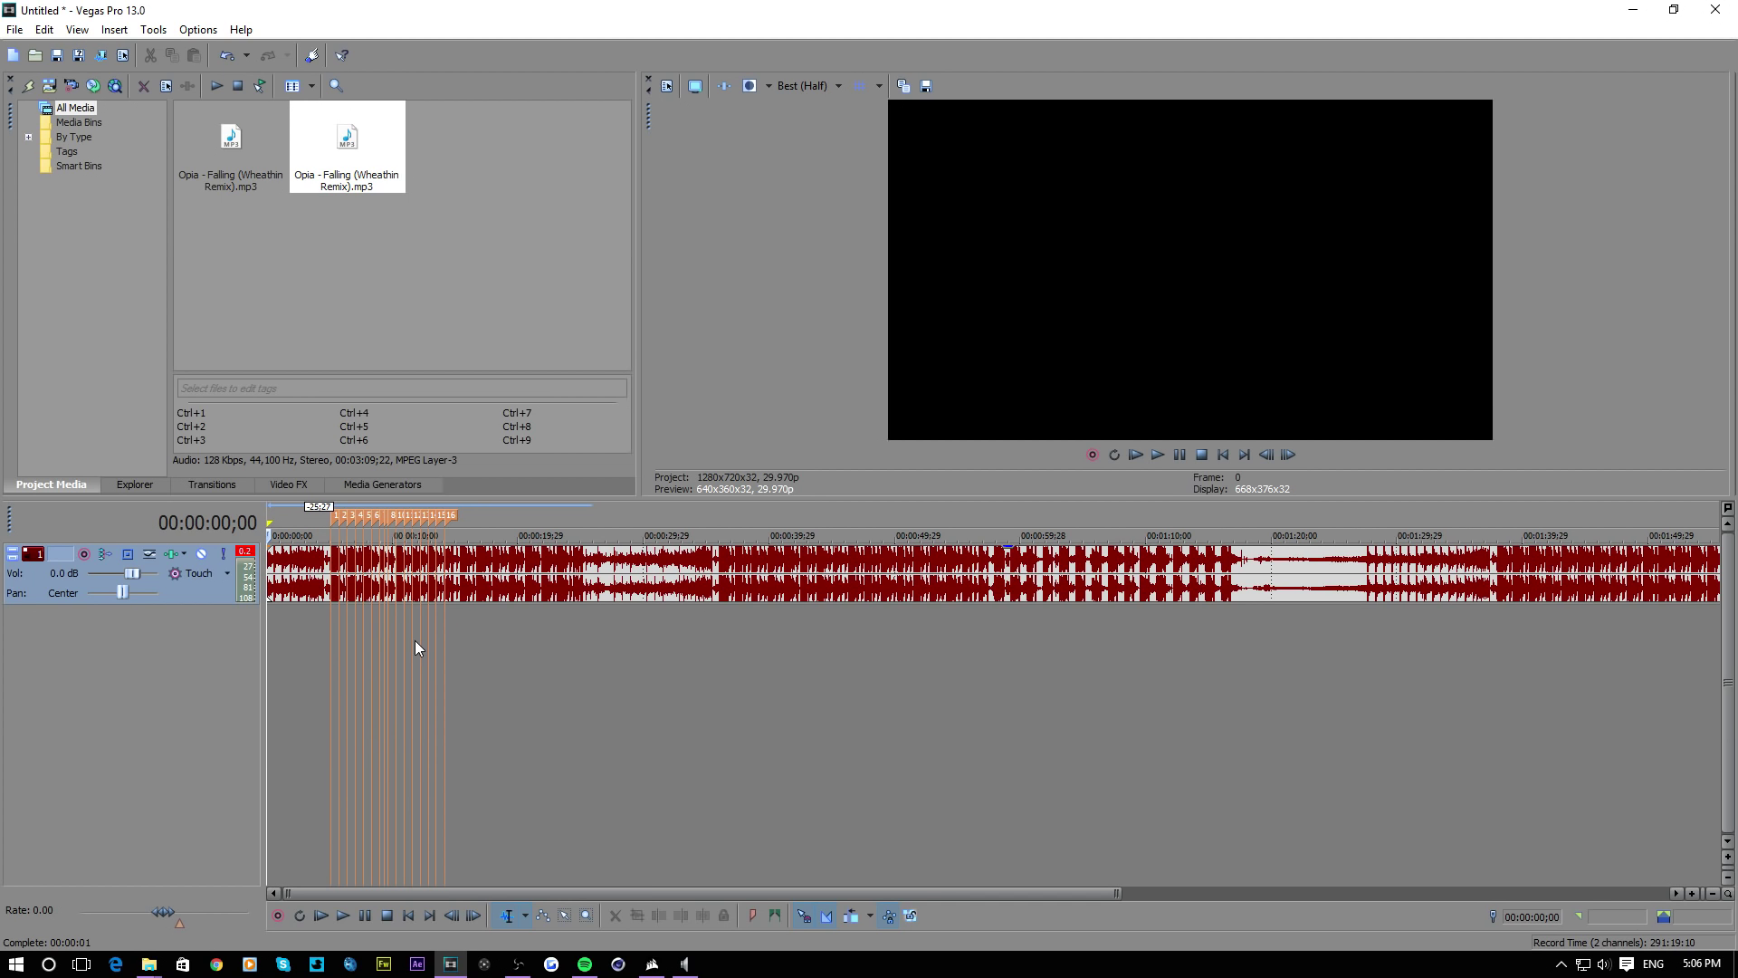
scroll(389, 670, up, 8)
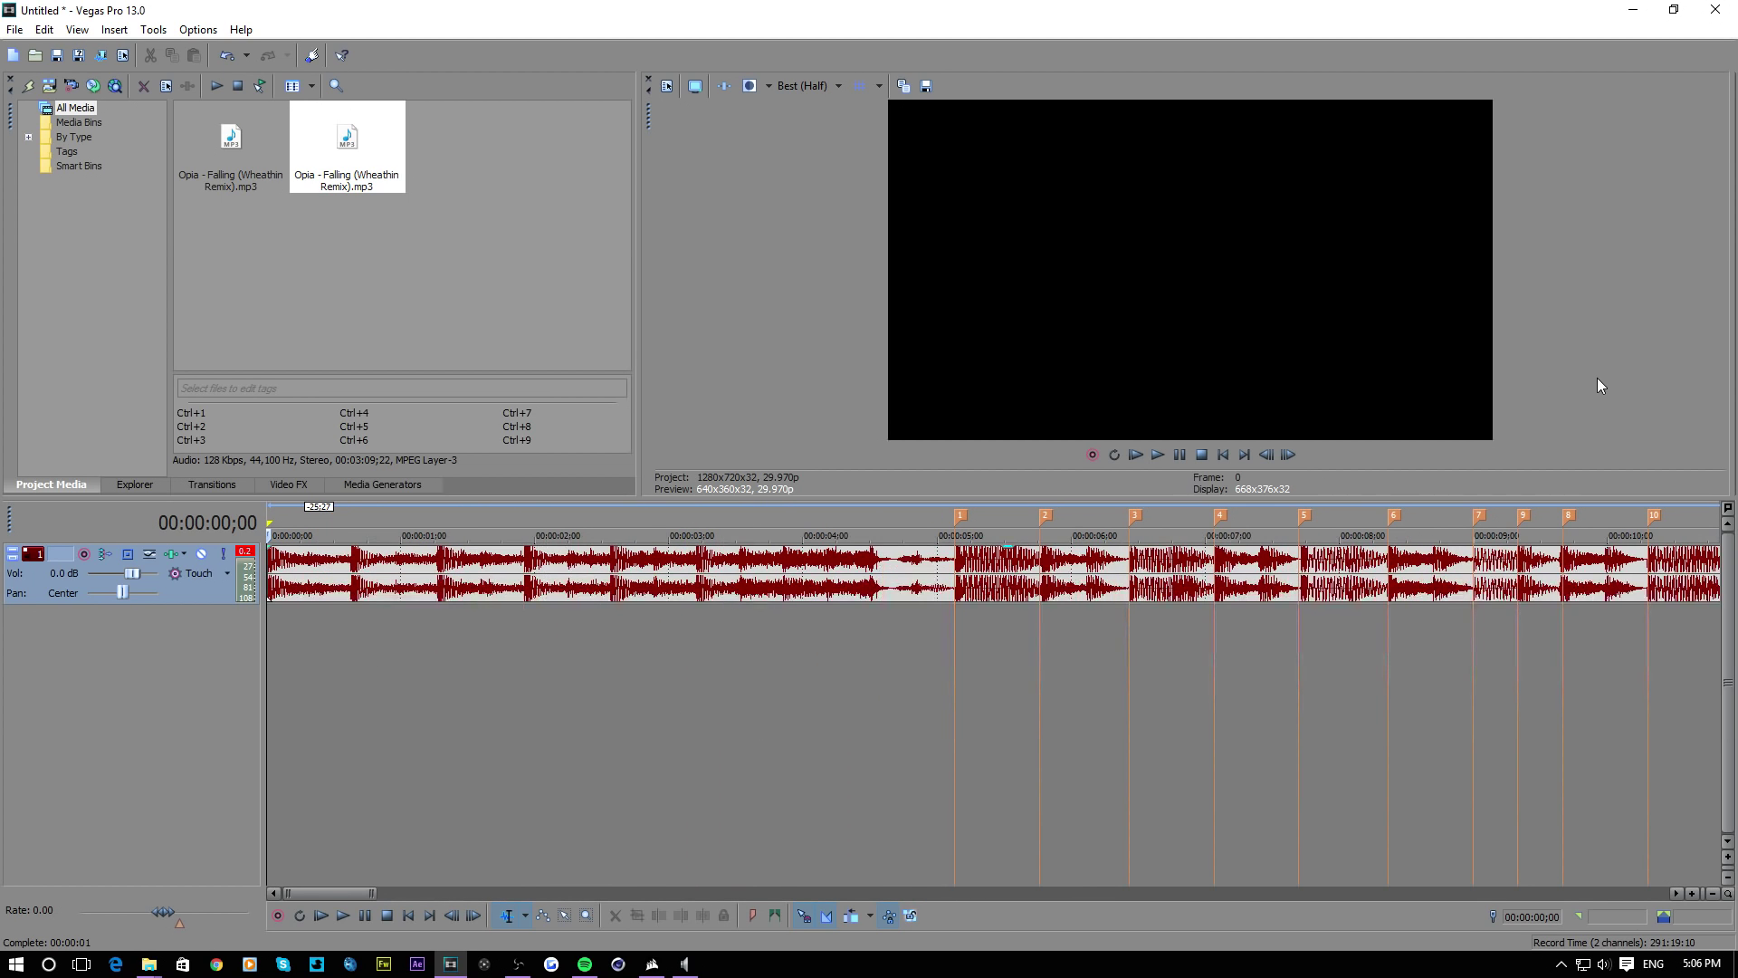
scroll(1273, 795, down, 4)
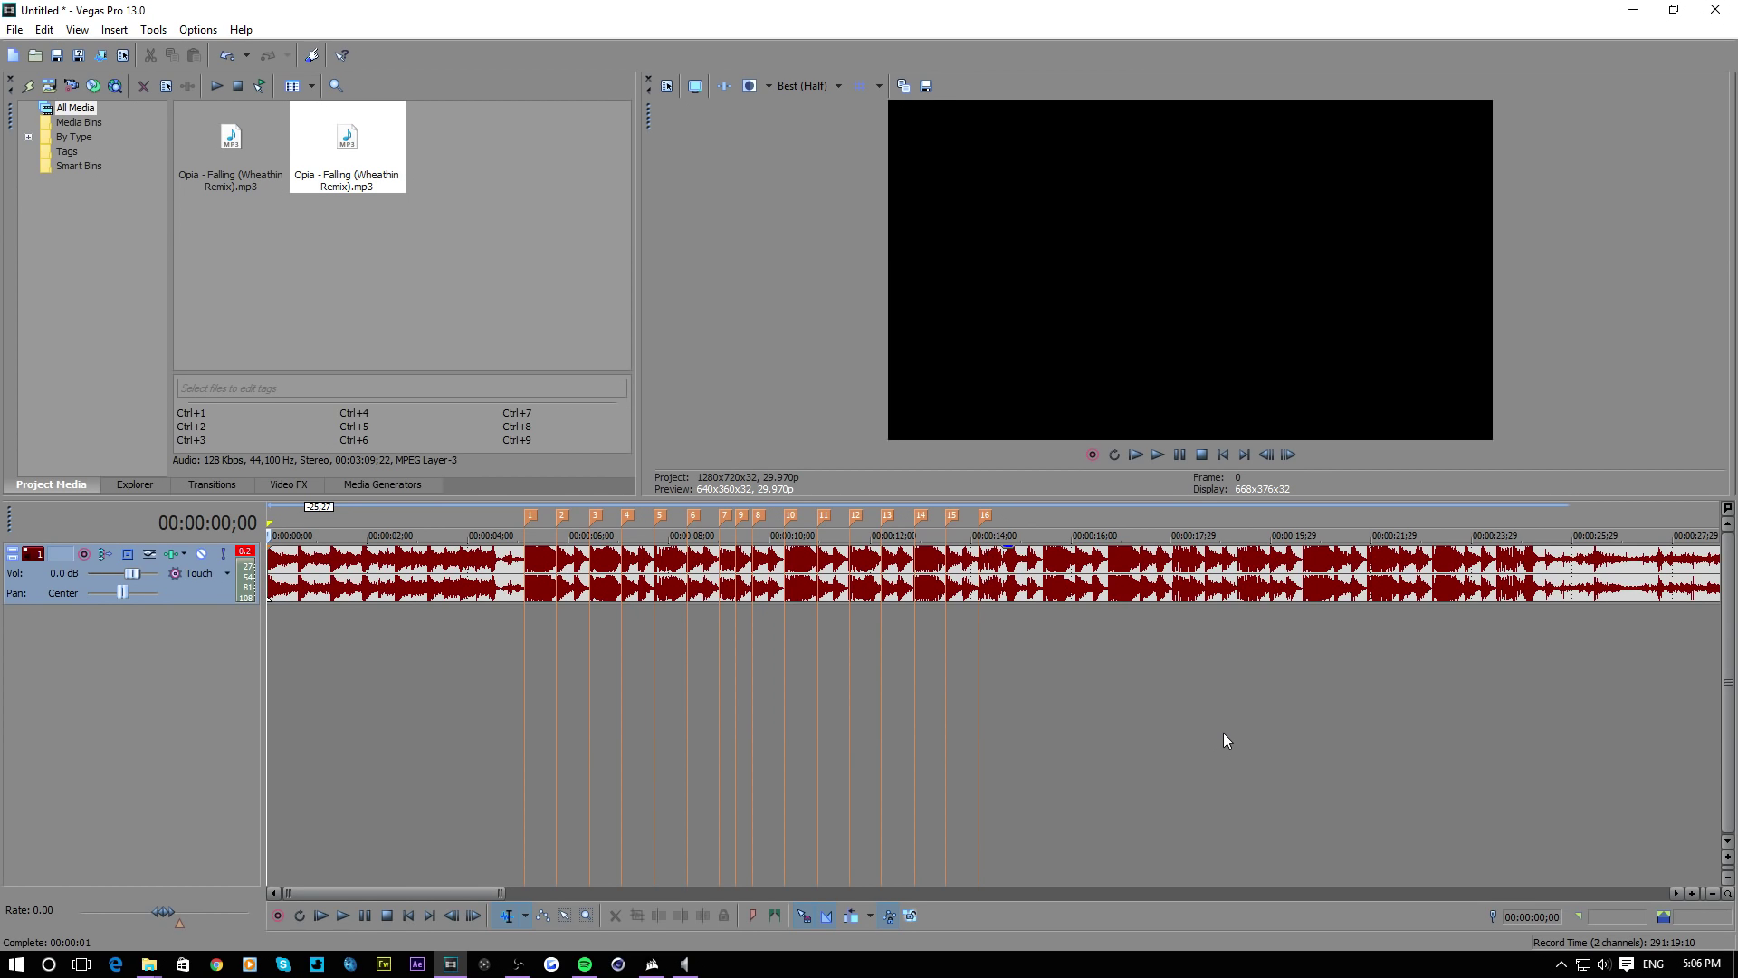
Add the clip Quad Feed Locus Rise.mp4 from File Explorer below the song, starting shortly before marker 1
key(alt+Tab)
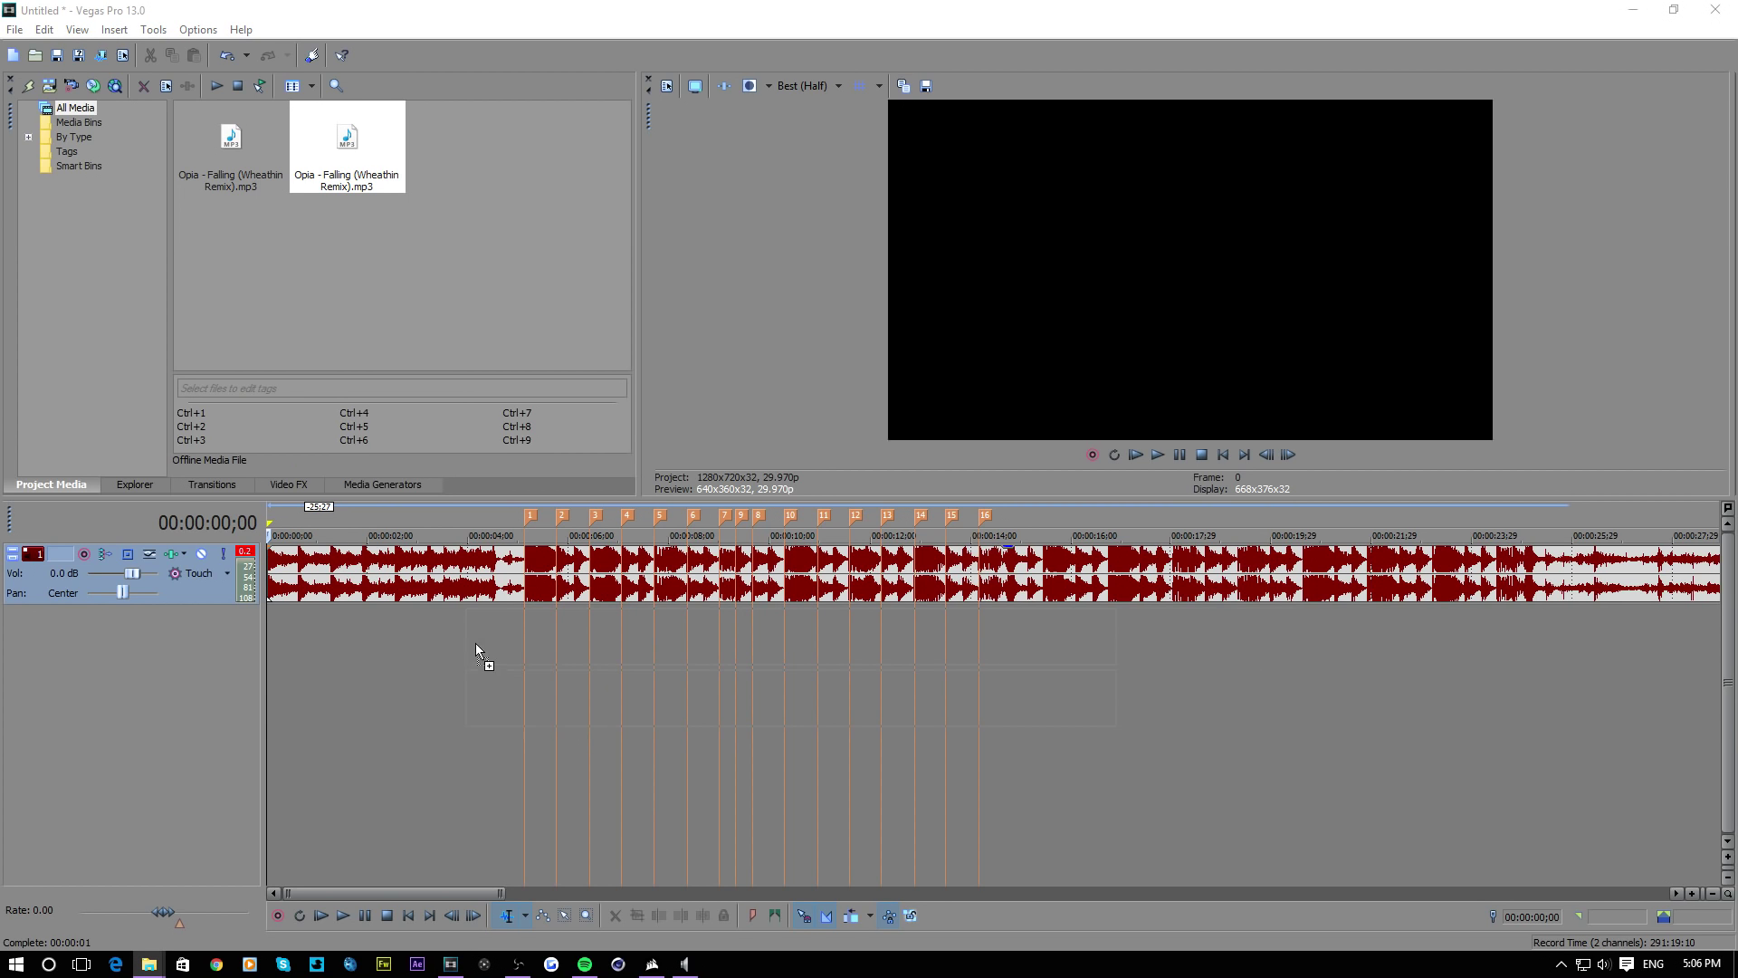
drag(476, 643, 505, 643)
click(1019, 382)
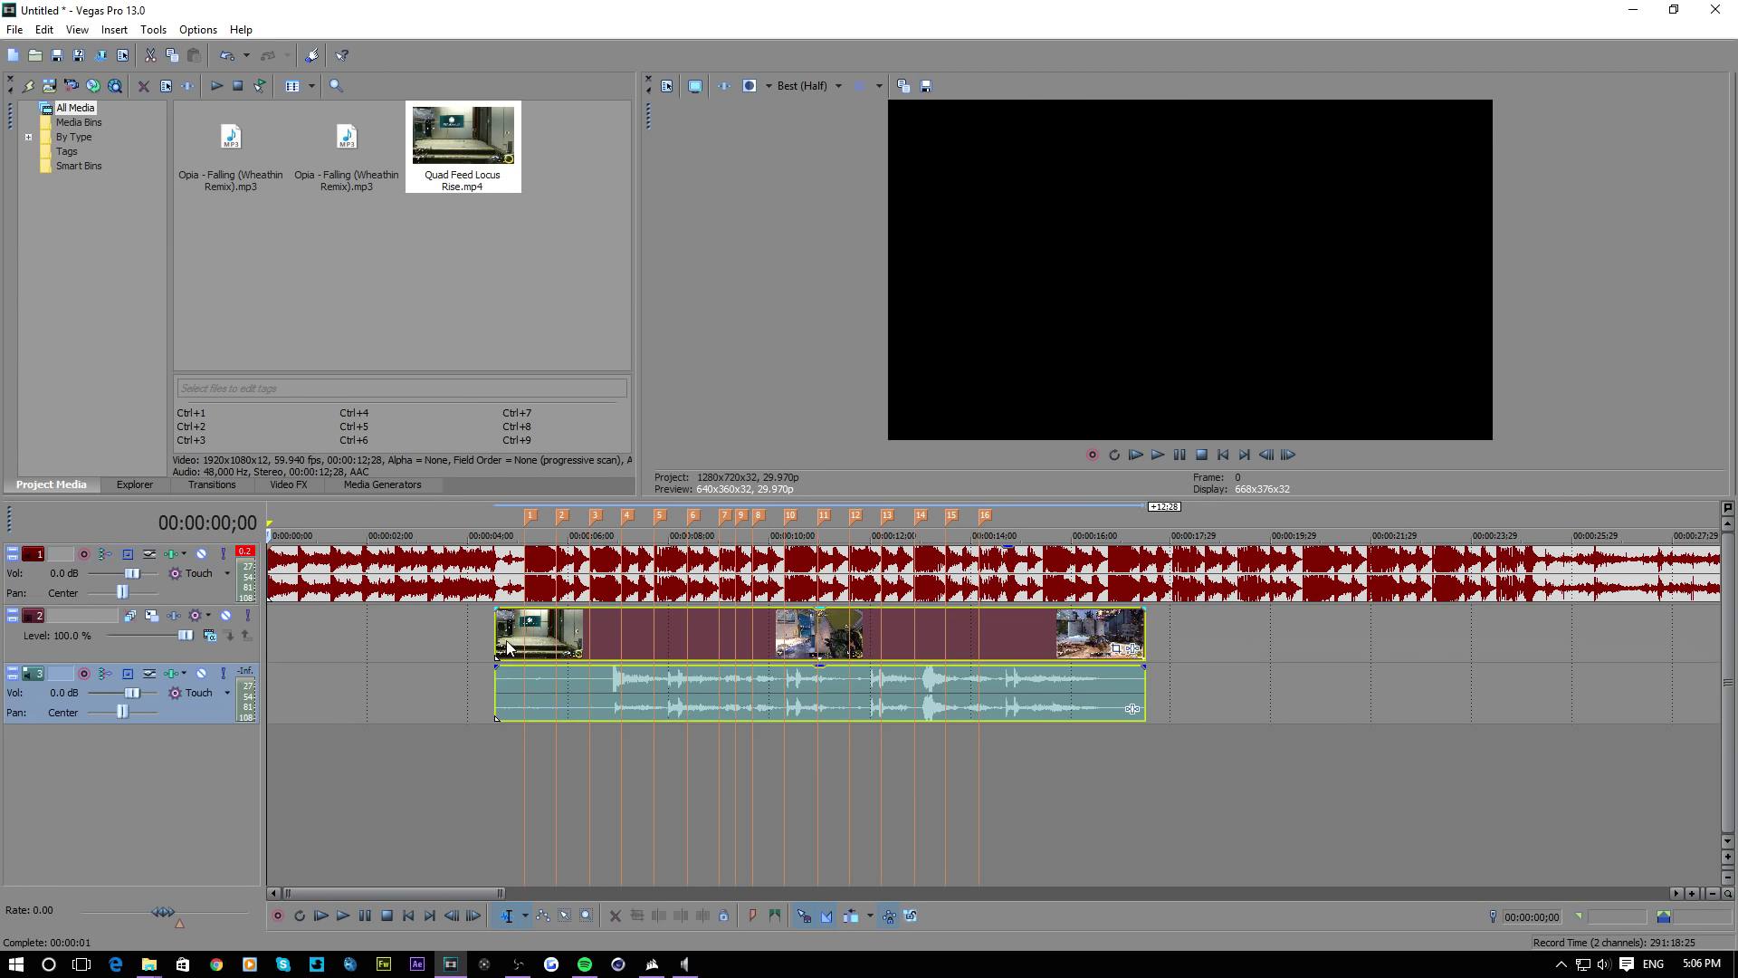
Set the Quad Feed Locus Rise video event to Disable resample in its properties
click(507, 646)
right_click(537, 651)
click(566, 623)
click(759, 379)
click(930, 653)
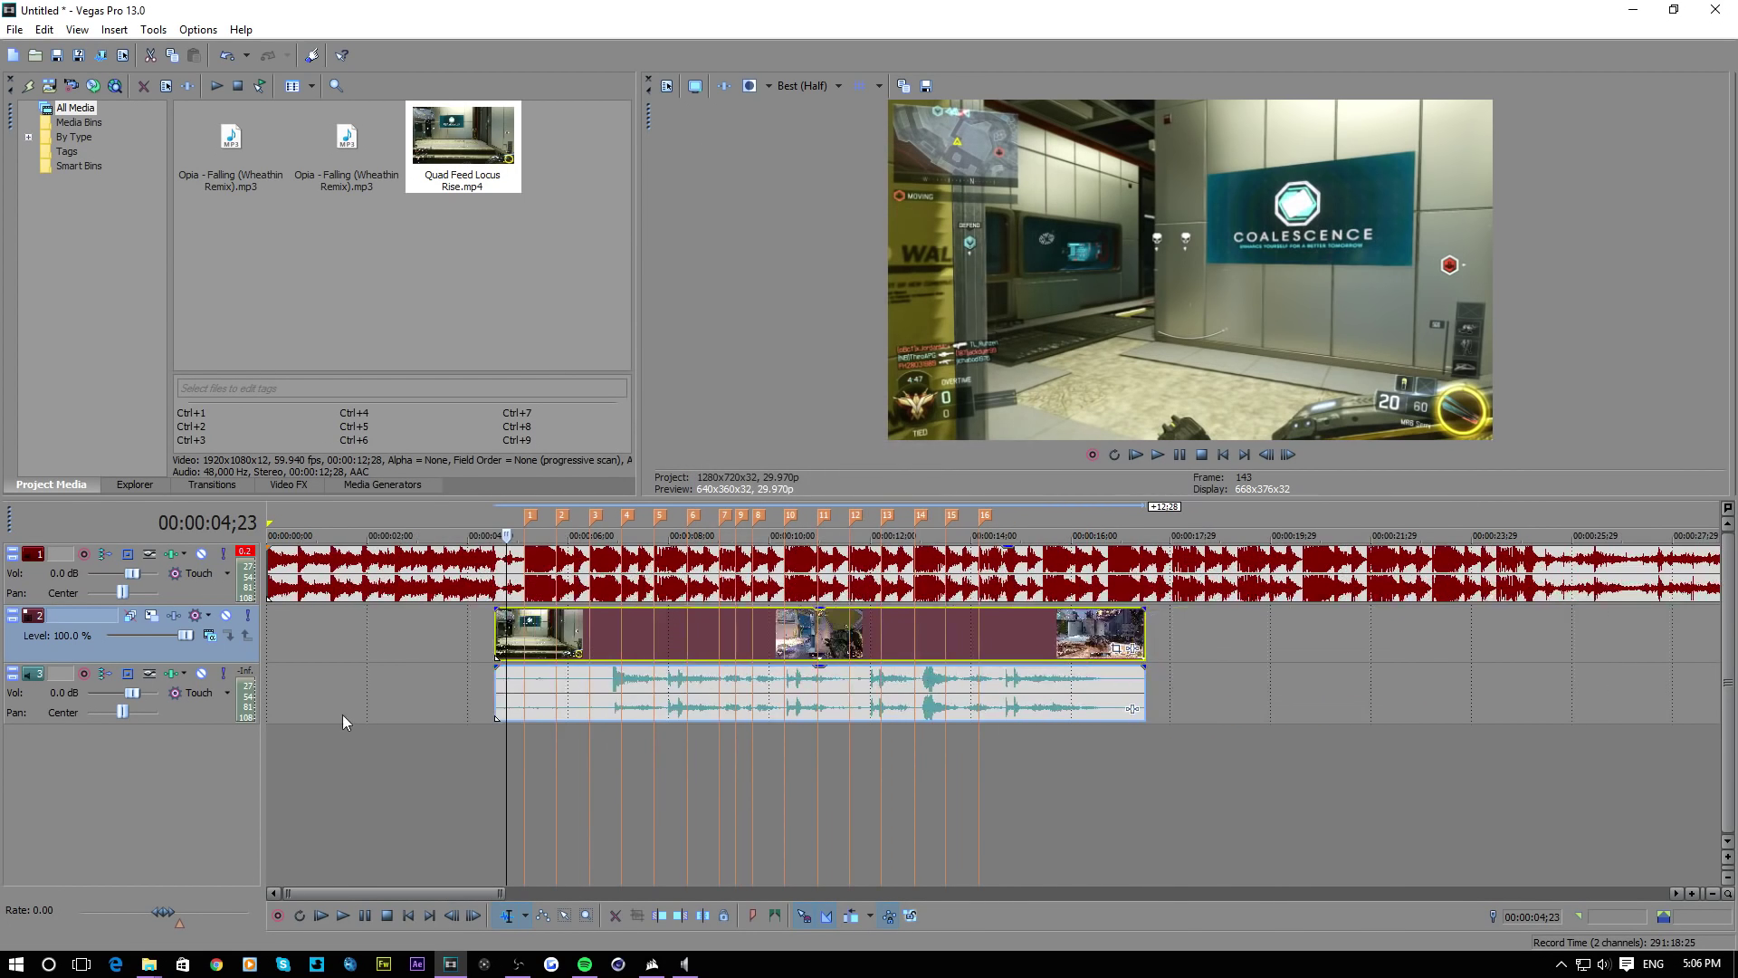
scroll(688, 729, up, 2)
scroll(719, 708, down, 2)
right_click(554, 650)
click(606, 638)
click(771, 378)
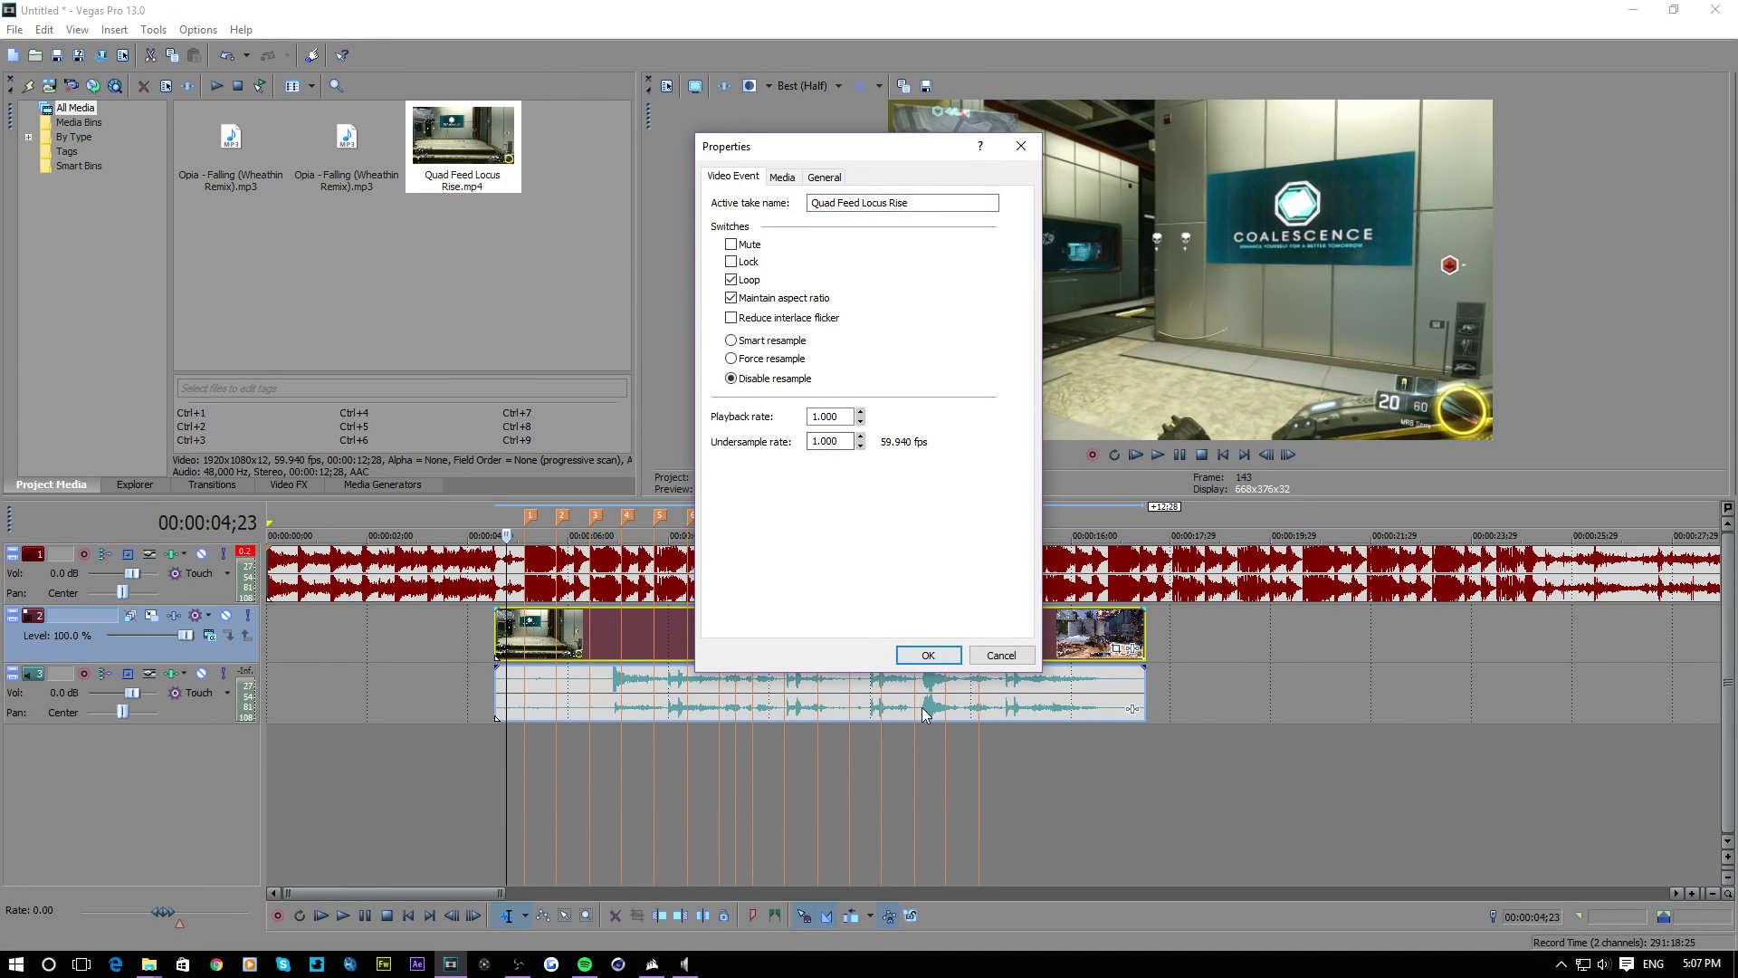
click(927, 655)
Mute the audio track of the Quad Feed Locus Rise clip
scroll(817, 691, up, 3)
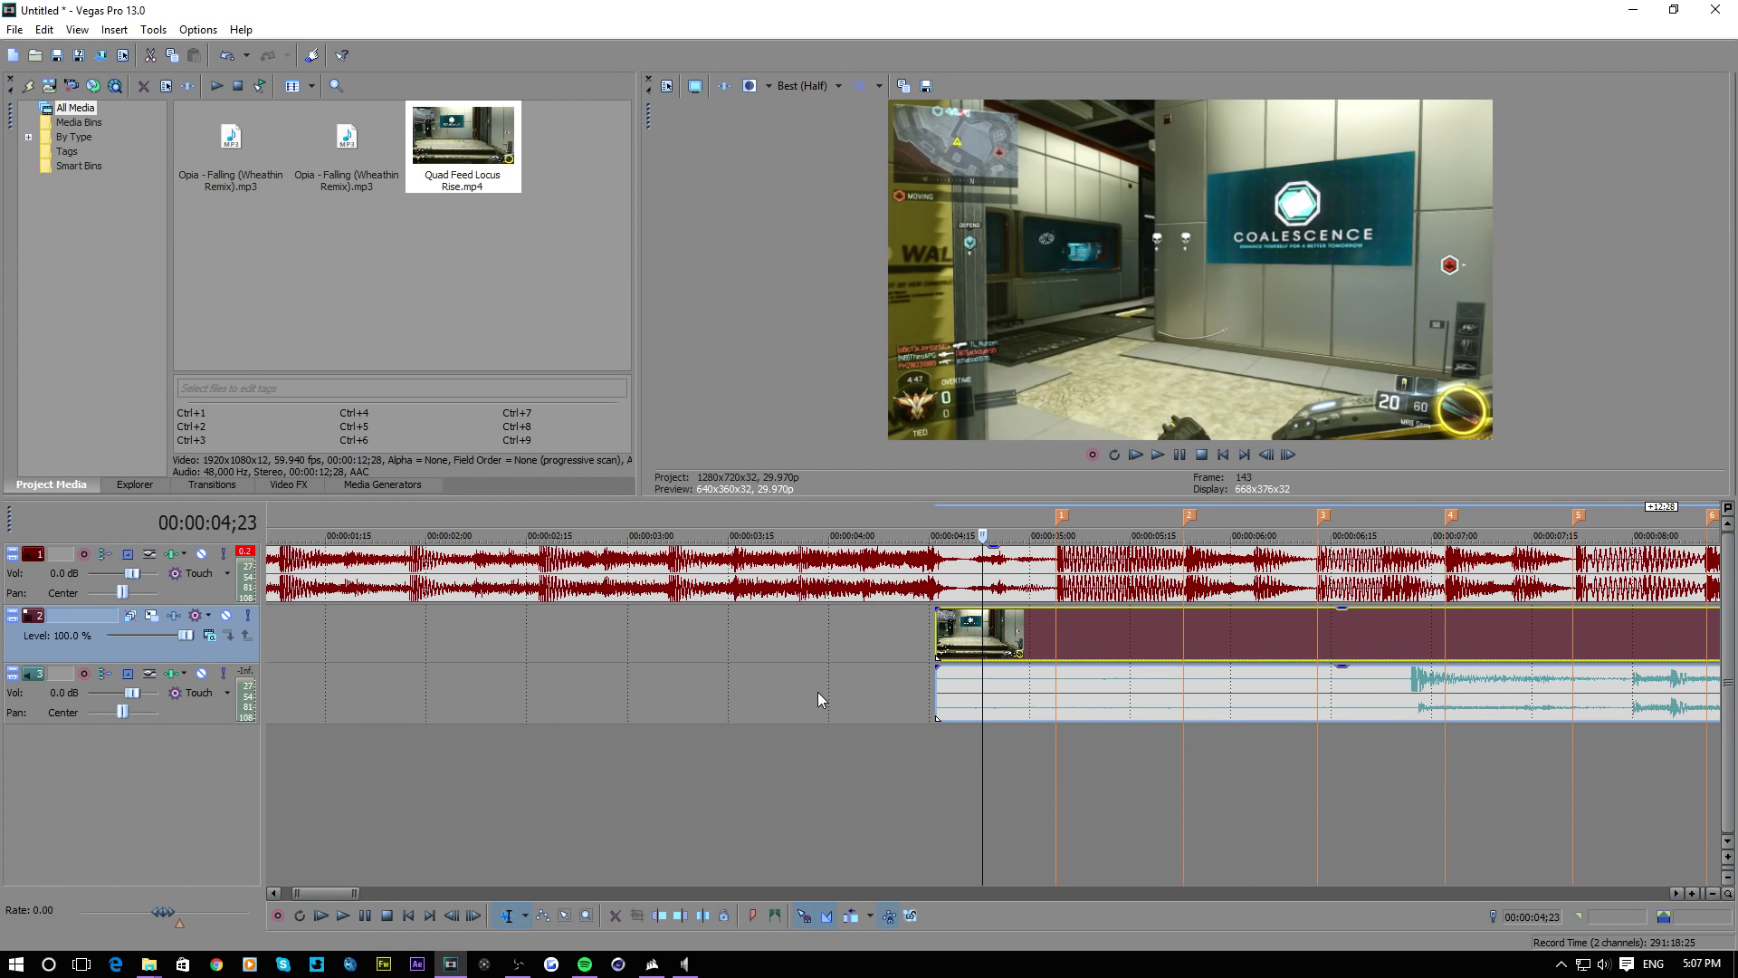
right_click(990, 625)
click(1031, 818)
click(947, 717)
scroll(894, 729, down, 3)
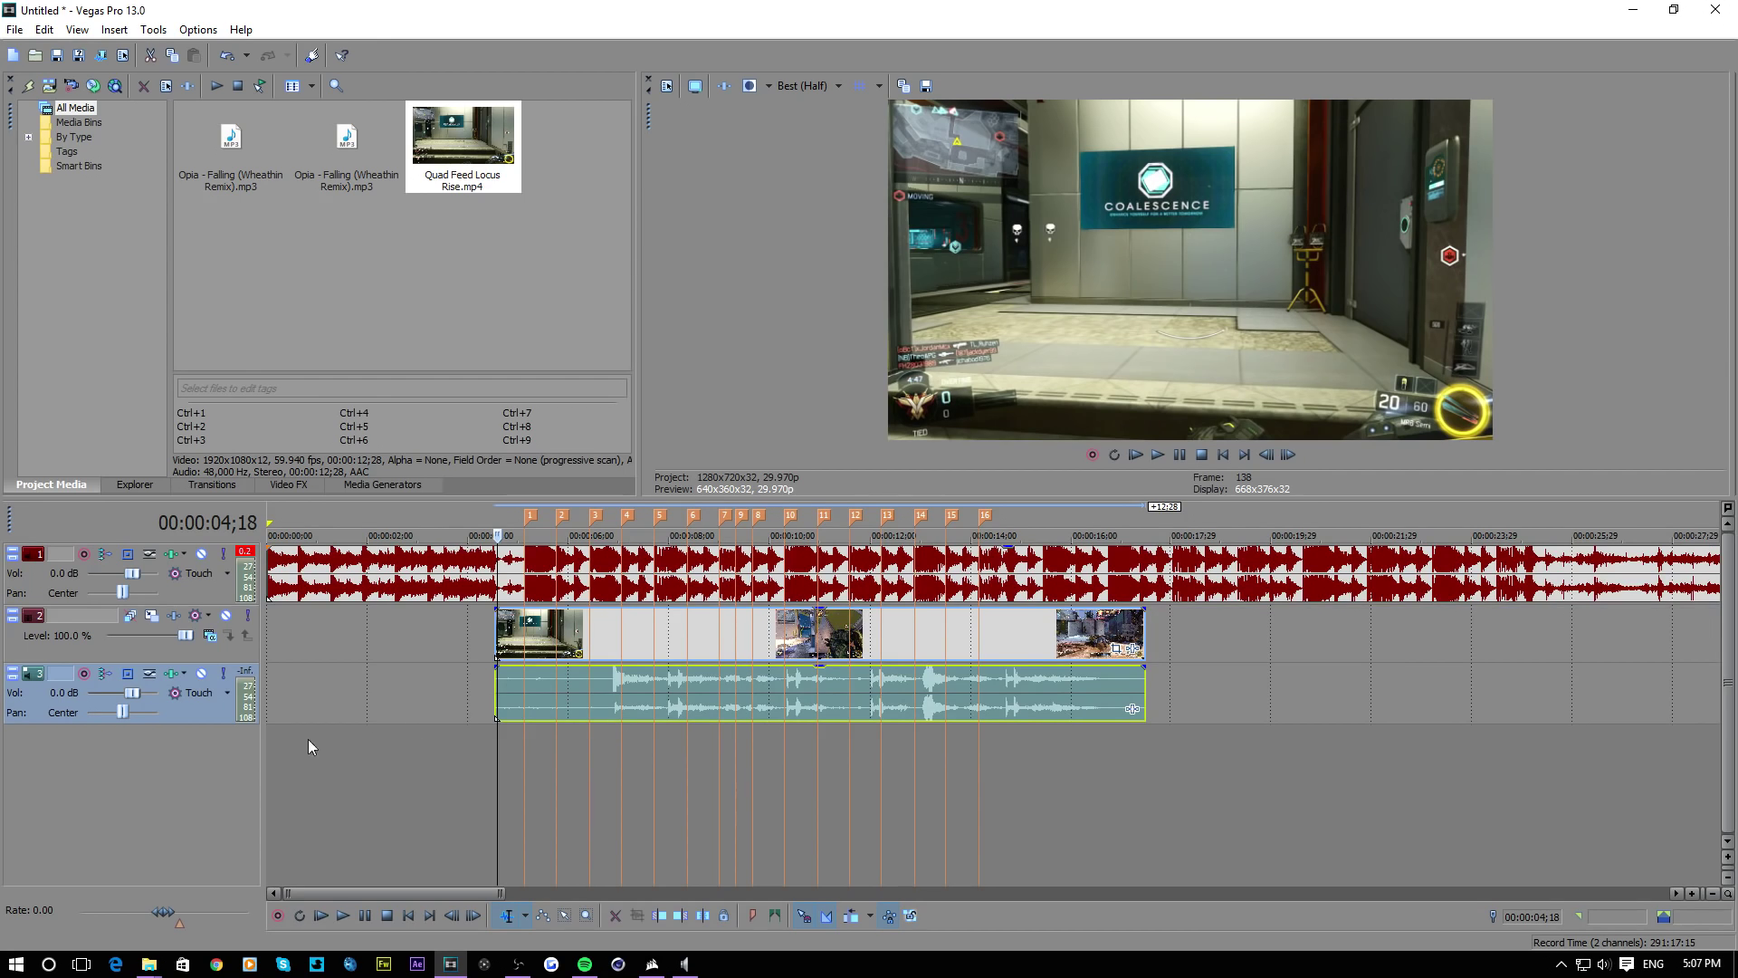
click(201, 673)
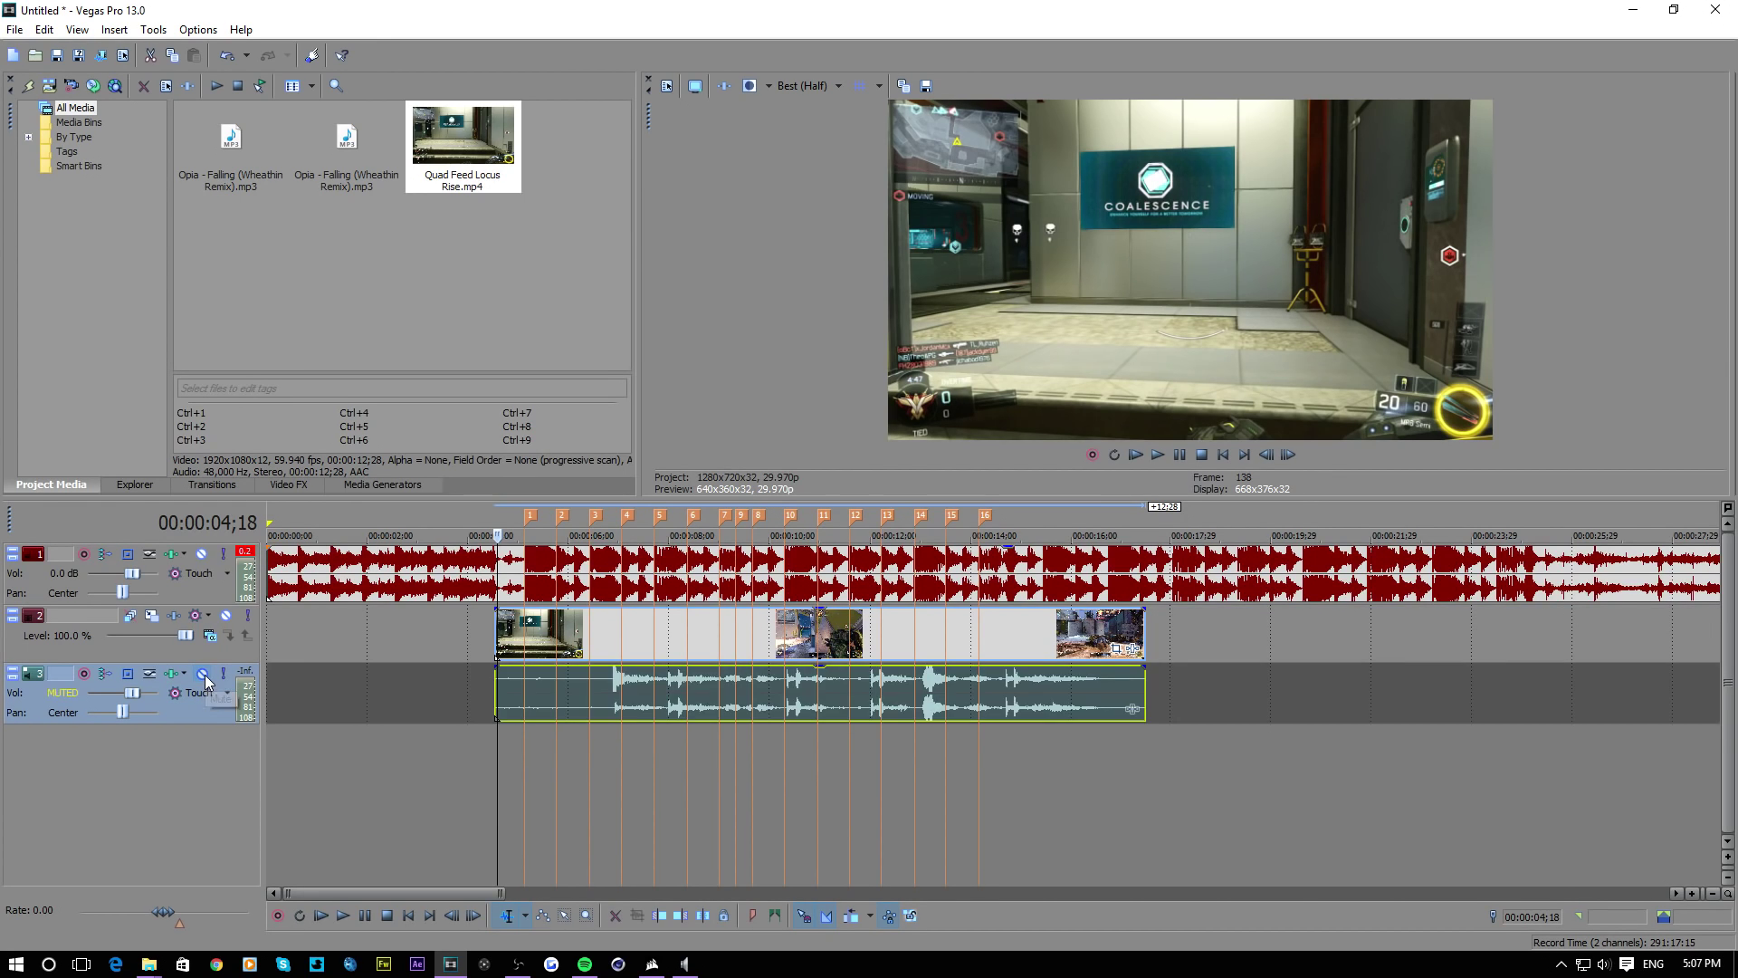
Trim the start of the Quad Feed Locus Rise clip so it begins at marker 1, shortly before the player aims down the scope
scroll(812, 751, up, 5)
click(783, 639)
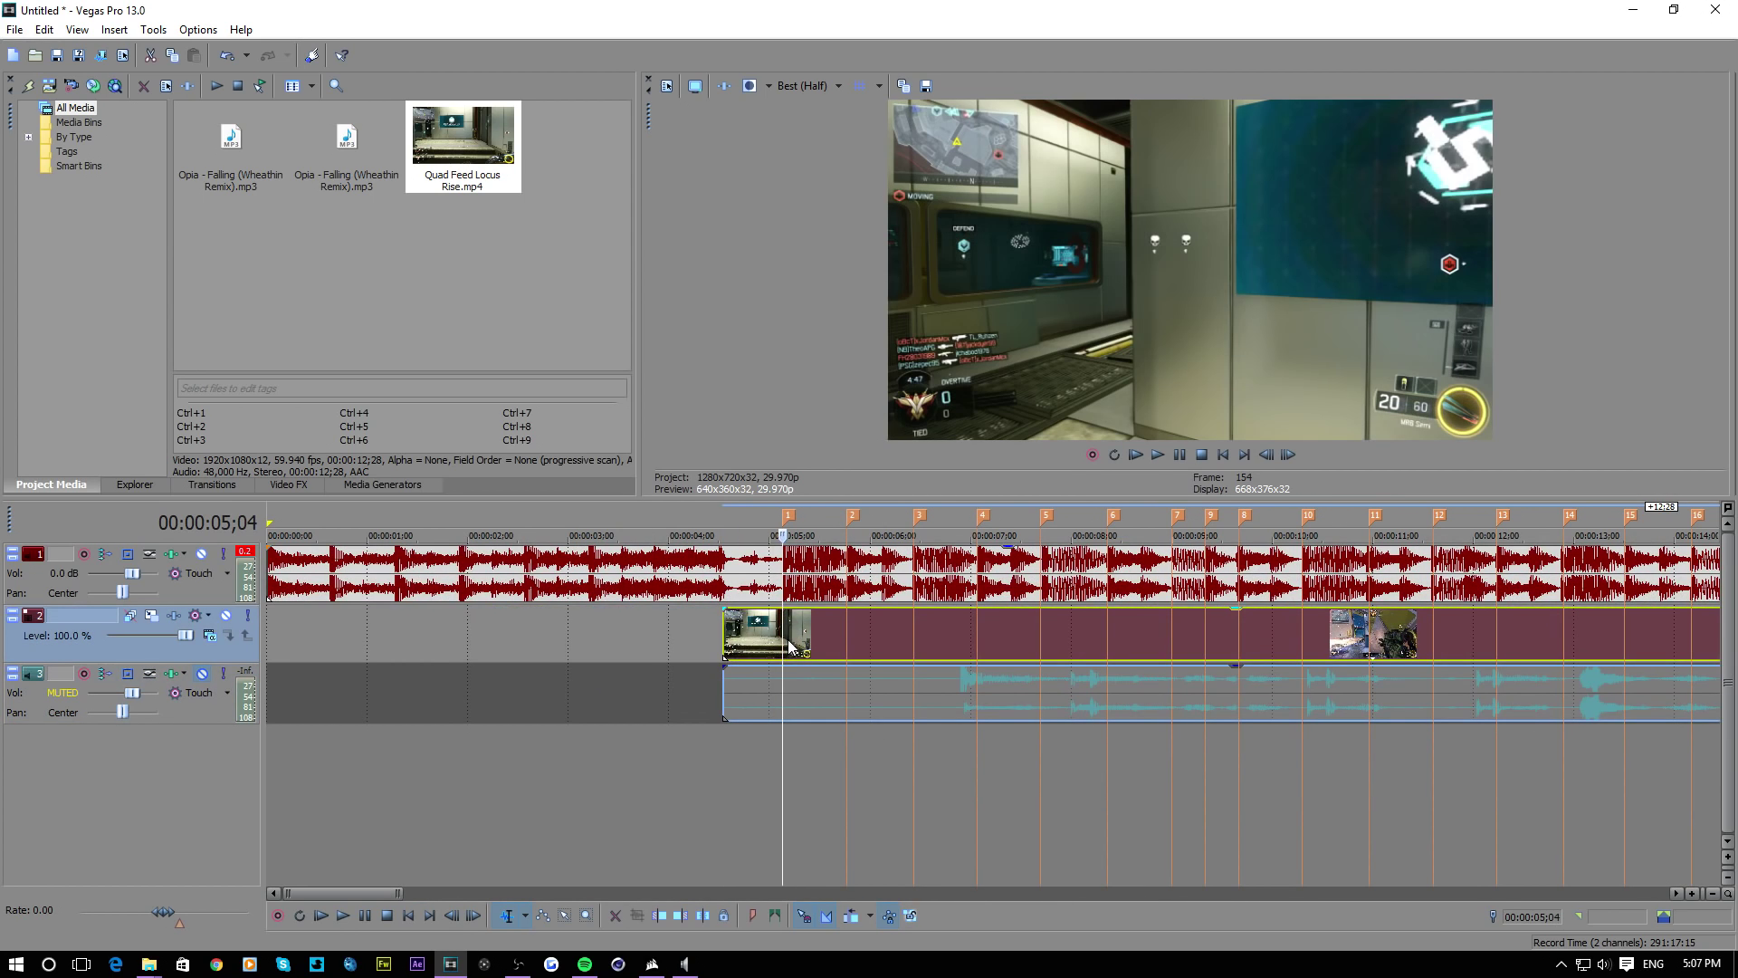
drag(751, 645, 815, 657)
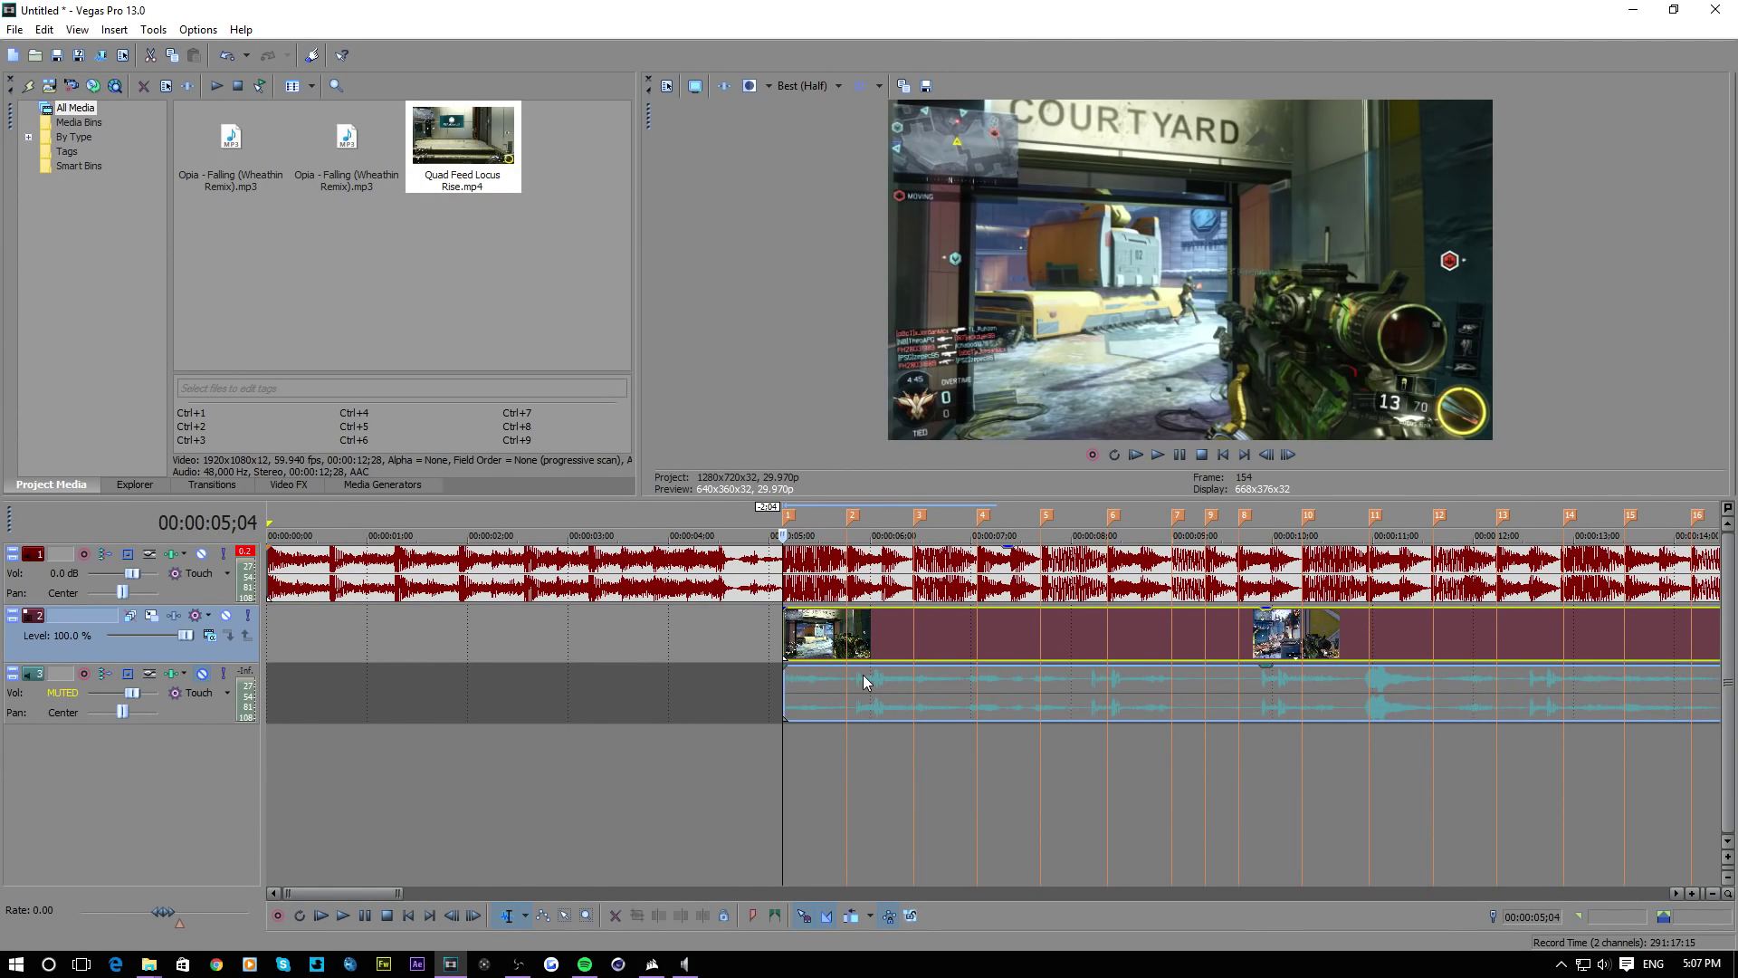
Play the trimmed clip against the beats from marker 1 and return the cursor to marker 2 at 00:00:05;23
key(space)
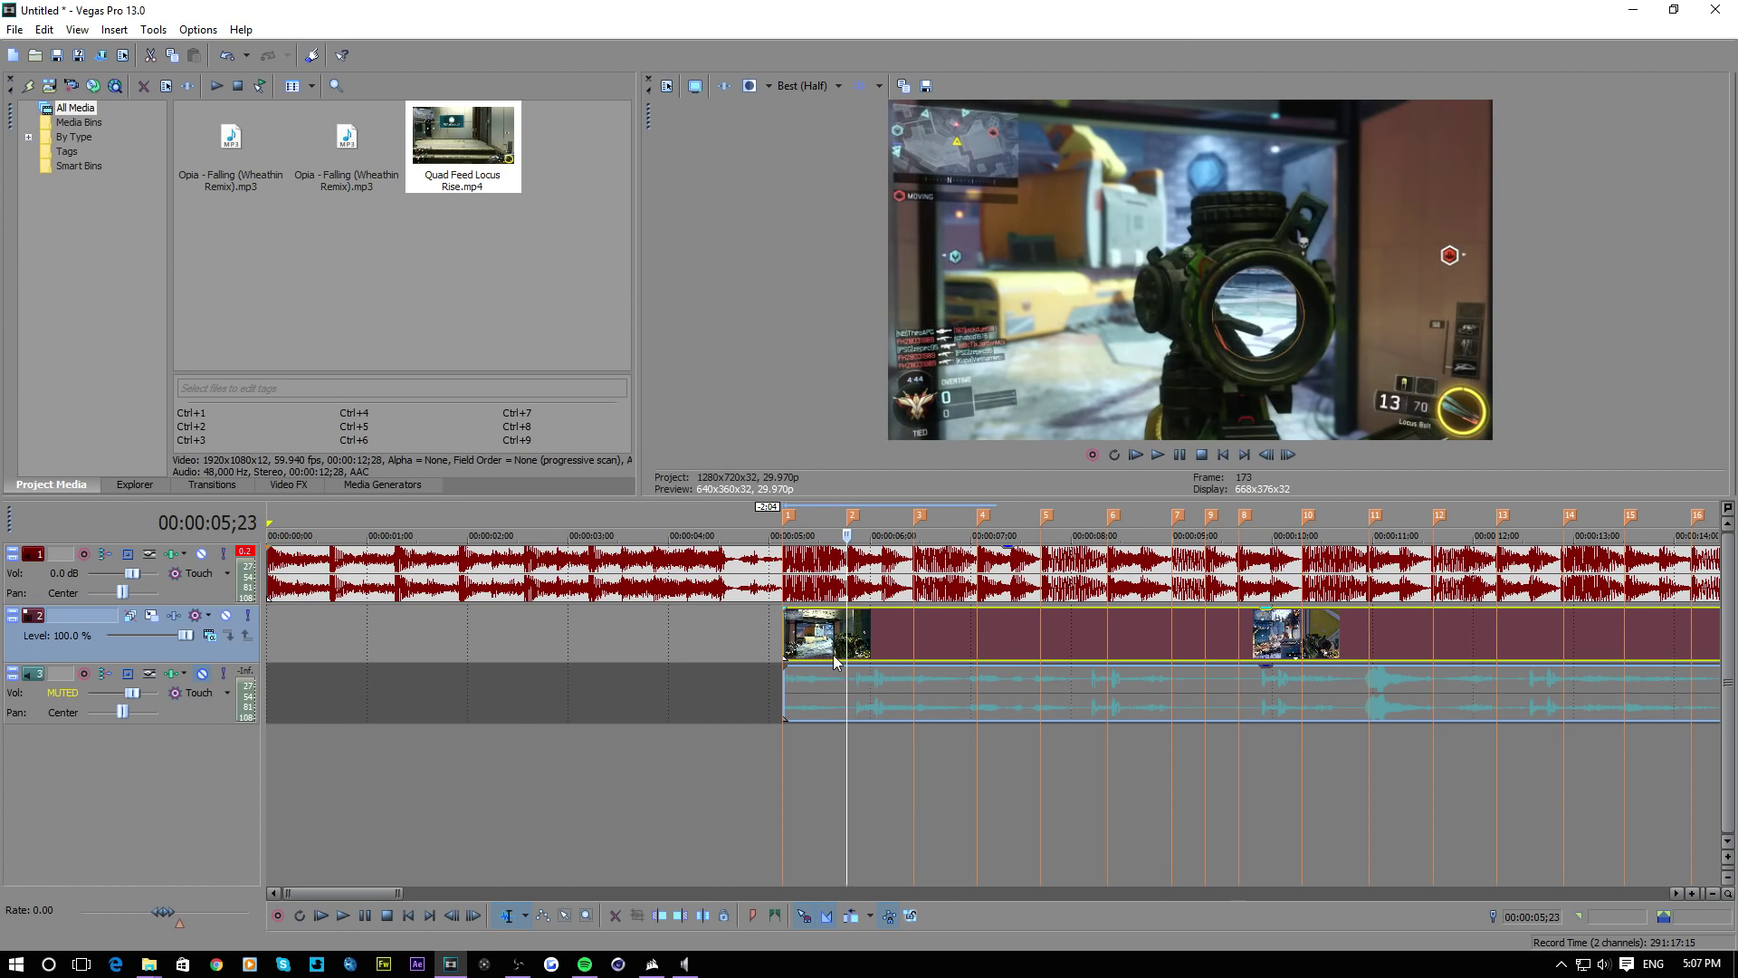
click(1137, 455)
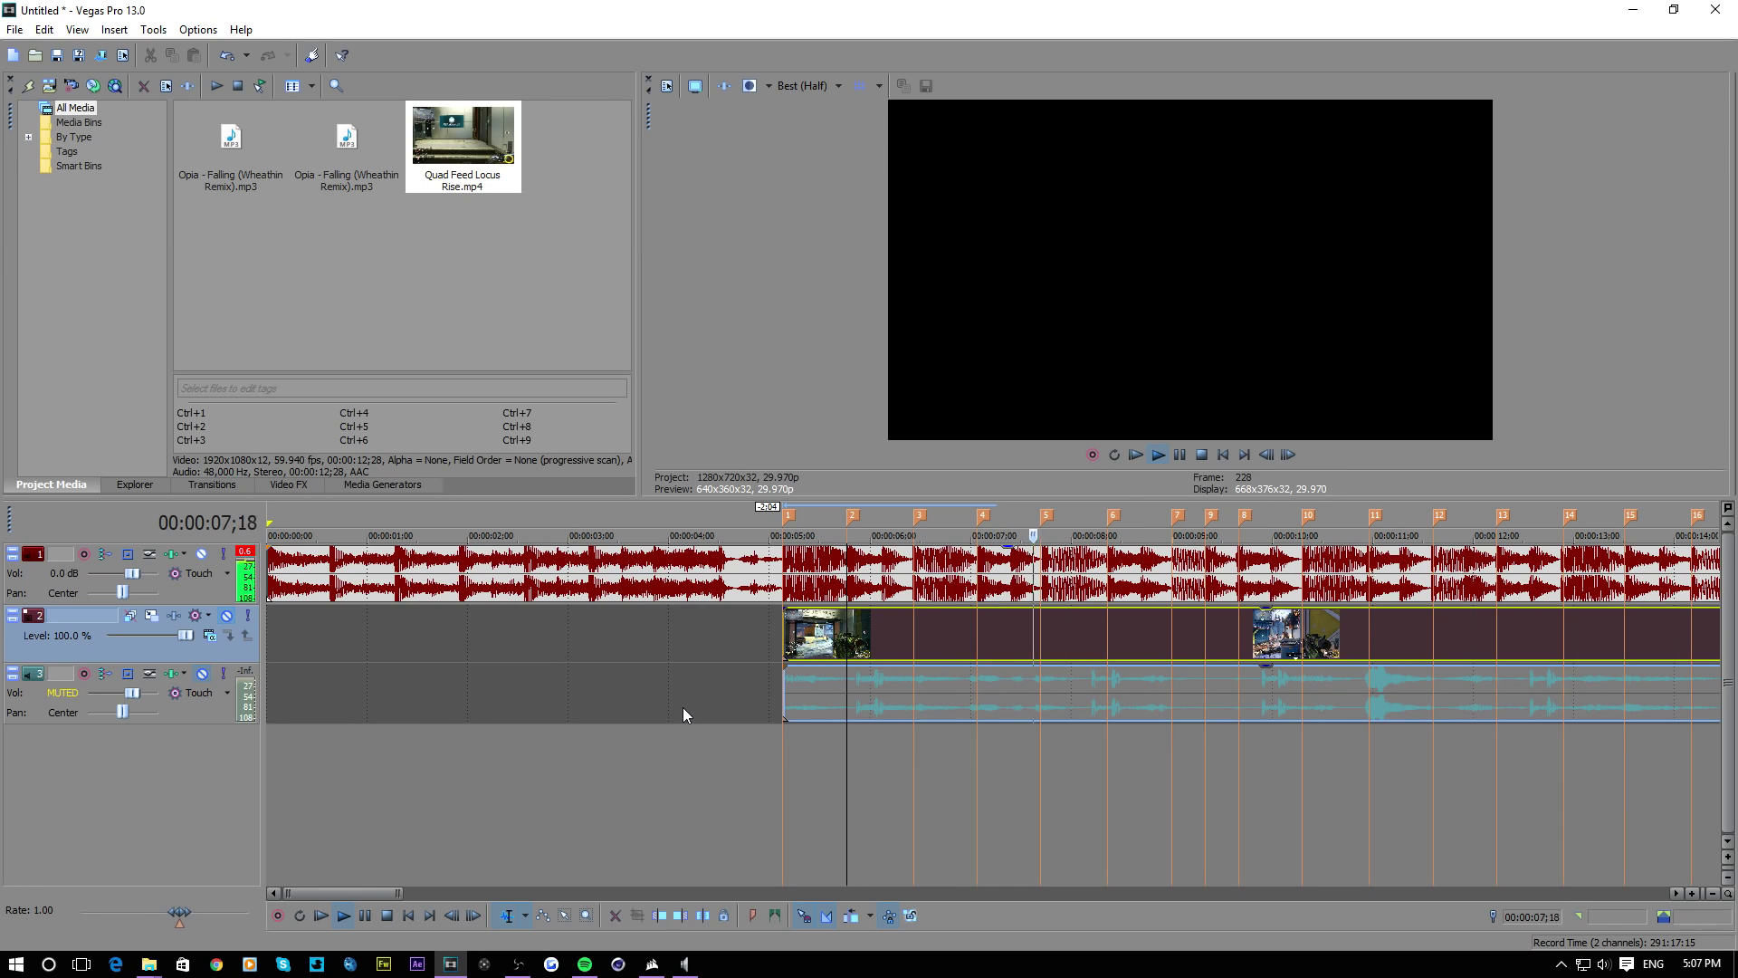
key(Return)
click(847, 651)
Insert a velocity envelope on the Quad Feed Locus Rise video event
scroll(852, 652, down, 2)
scroll(968, 752, up, 4)
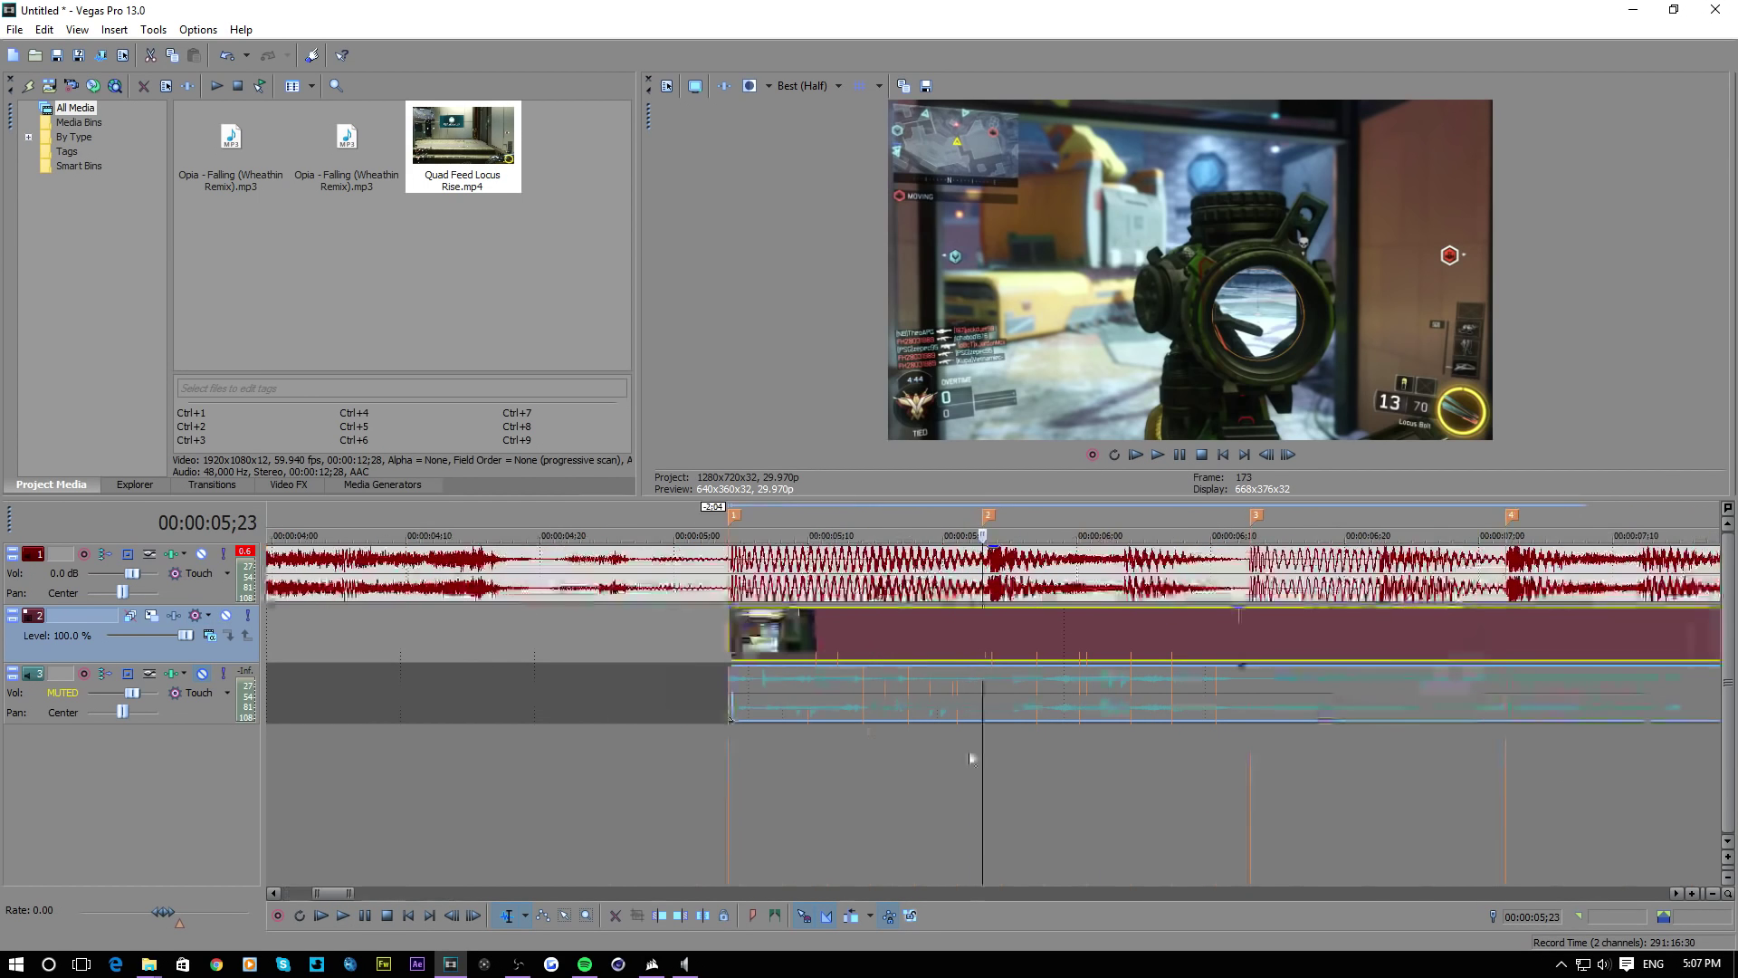
right_click(968, 625)
mouse_move(1133, 757)
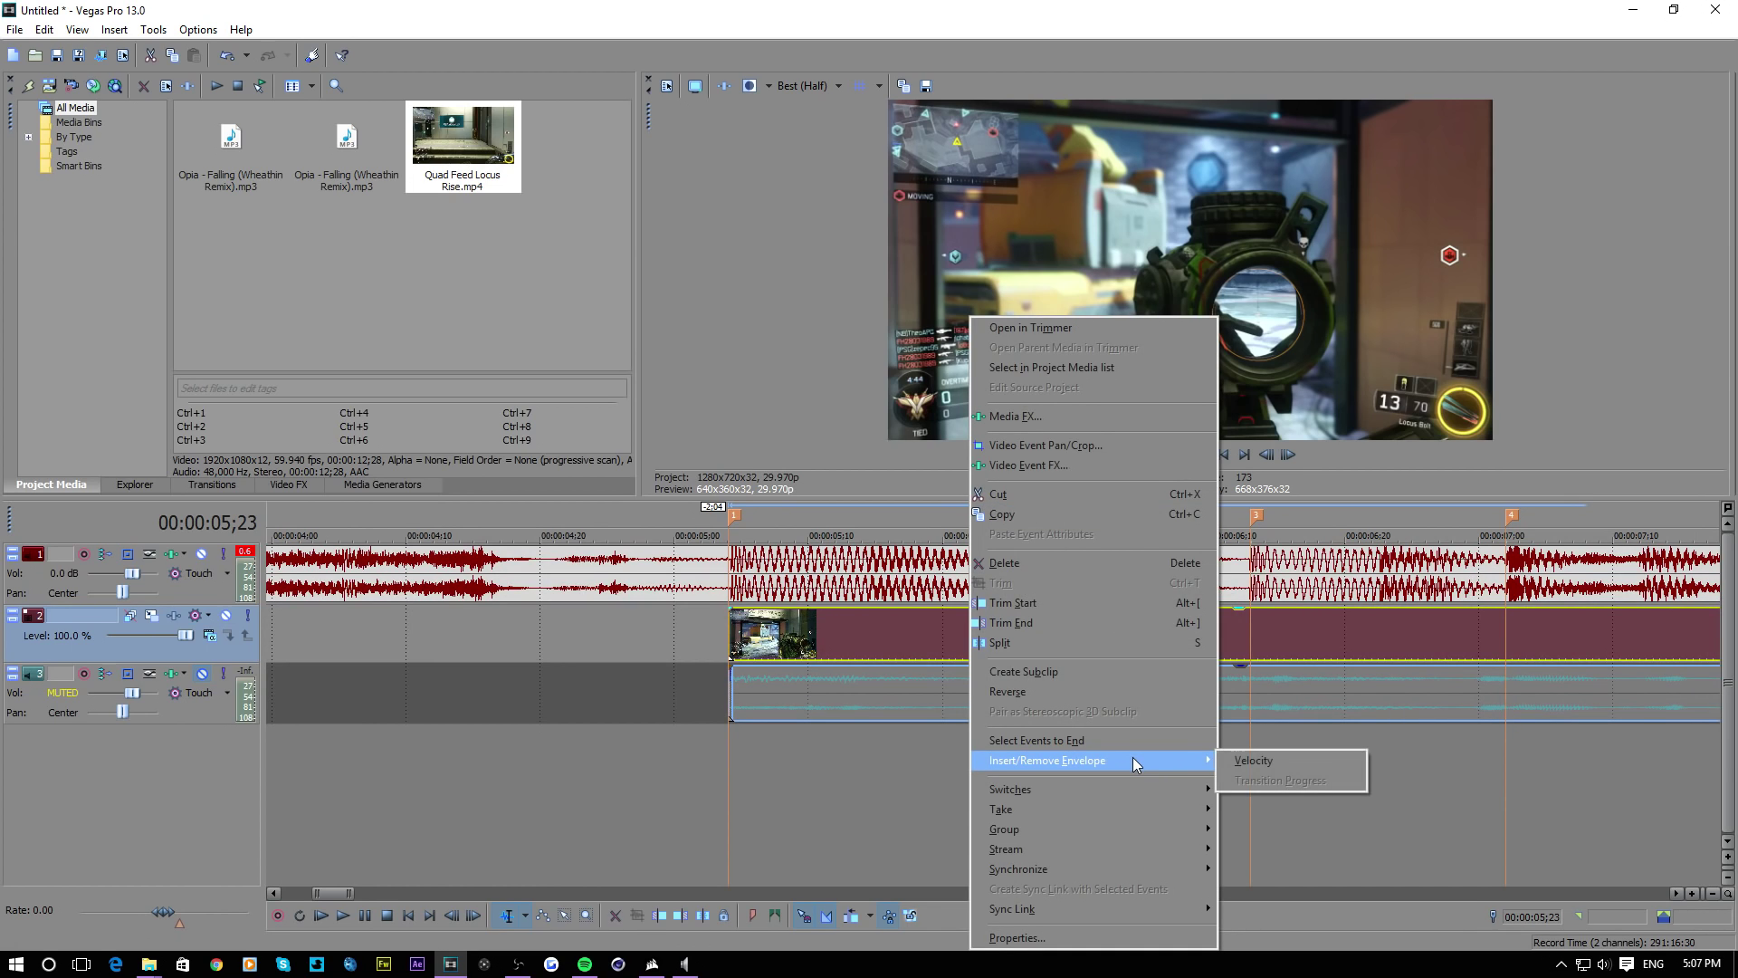
click(796, 643)
right_click(796, 643)
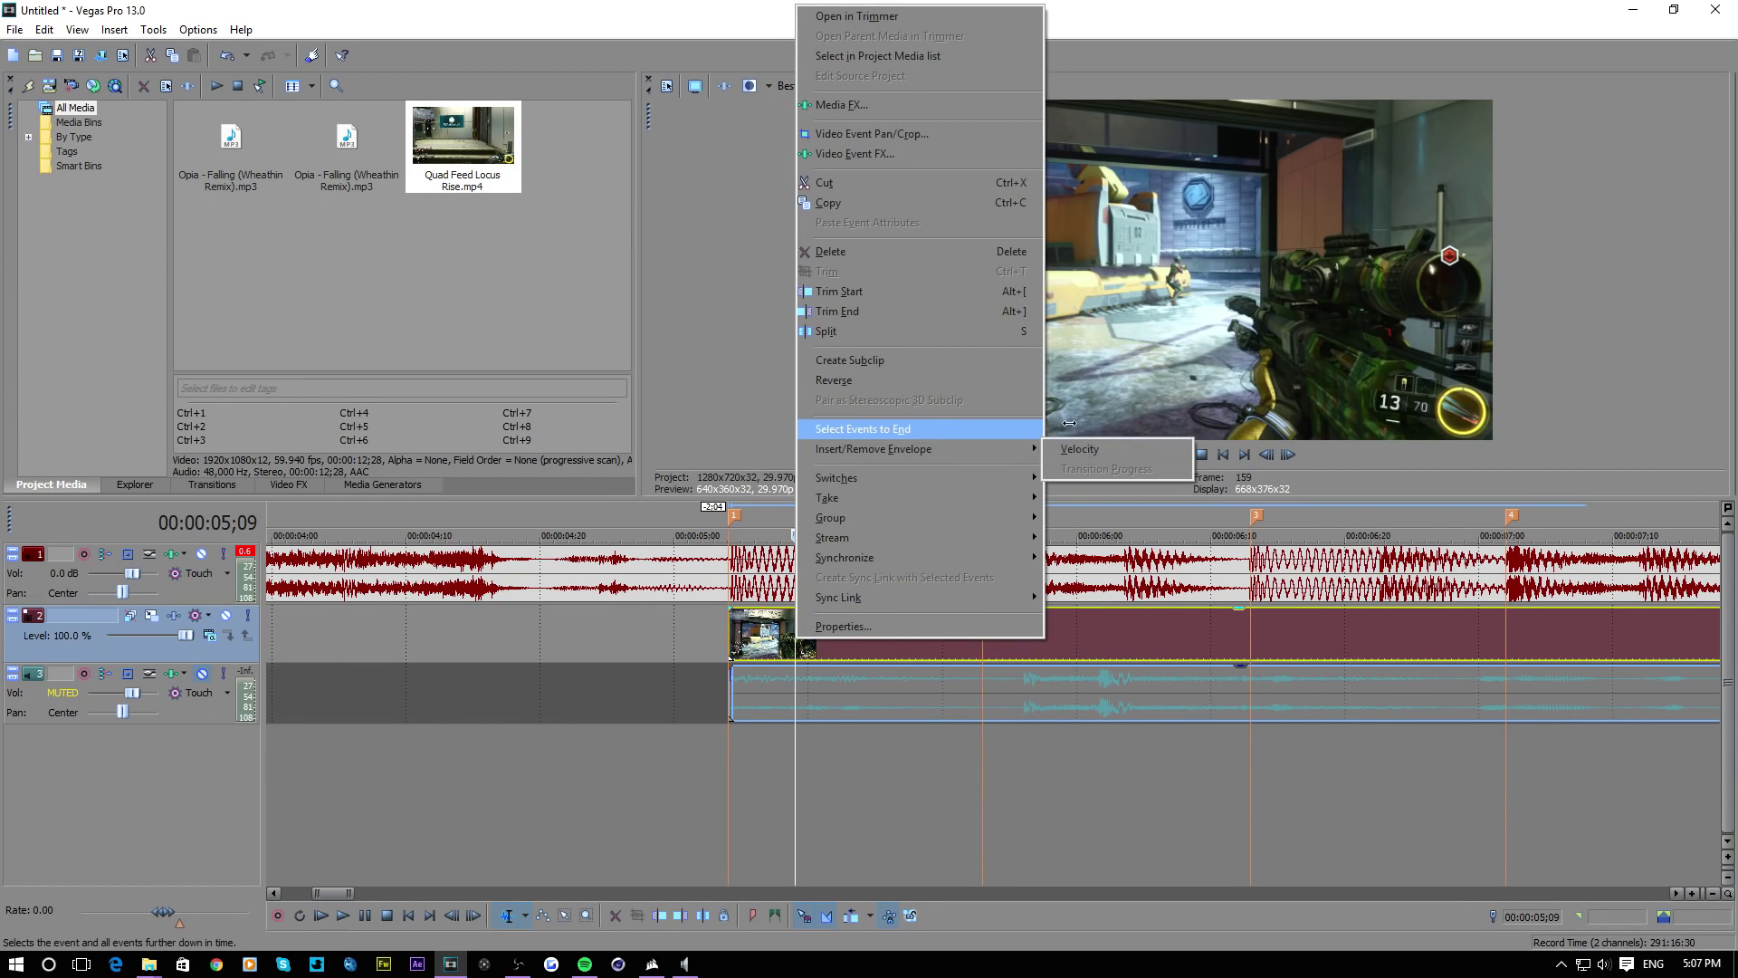
mouse_move(991, 450)
click(1077, 449)
Raise the video event's velocity envelope to 300 %
scroll(958, 649, down, 2)
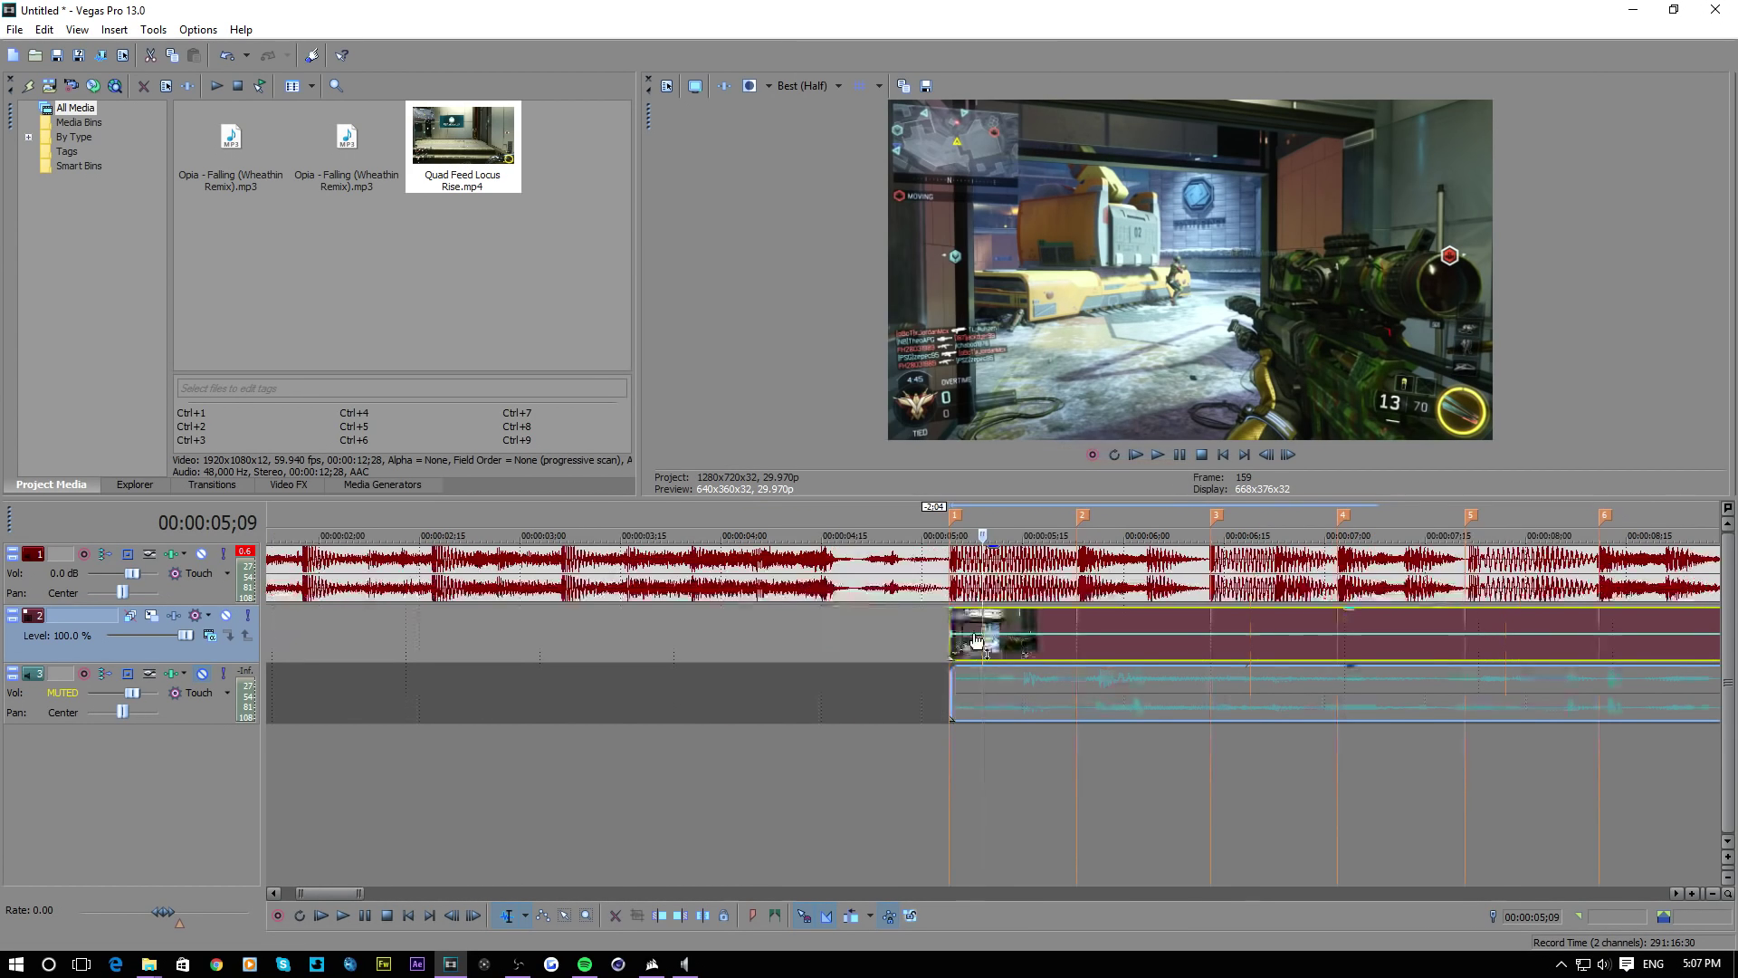
scroll(958, 645, down, 4)
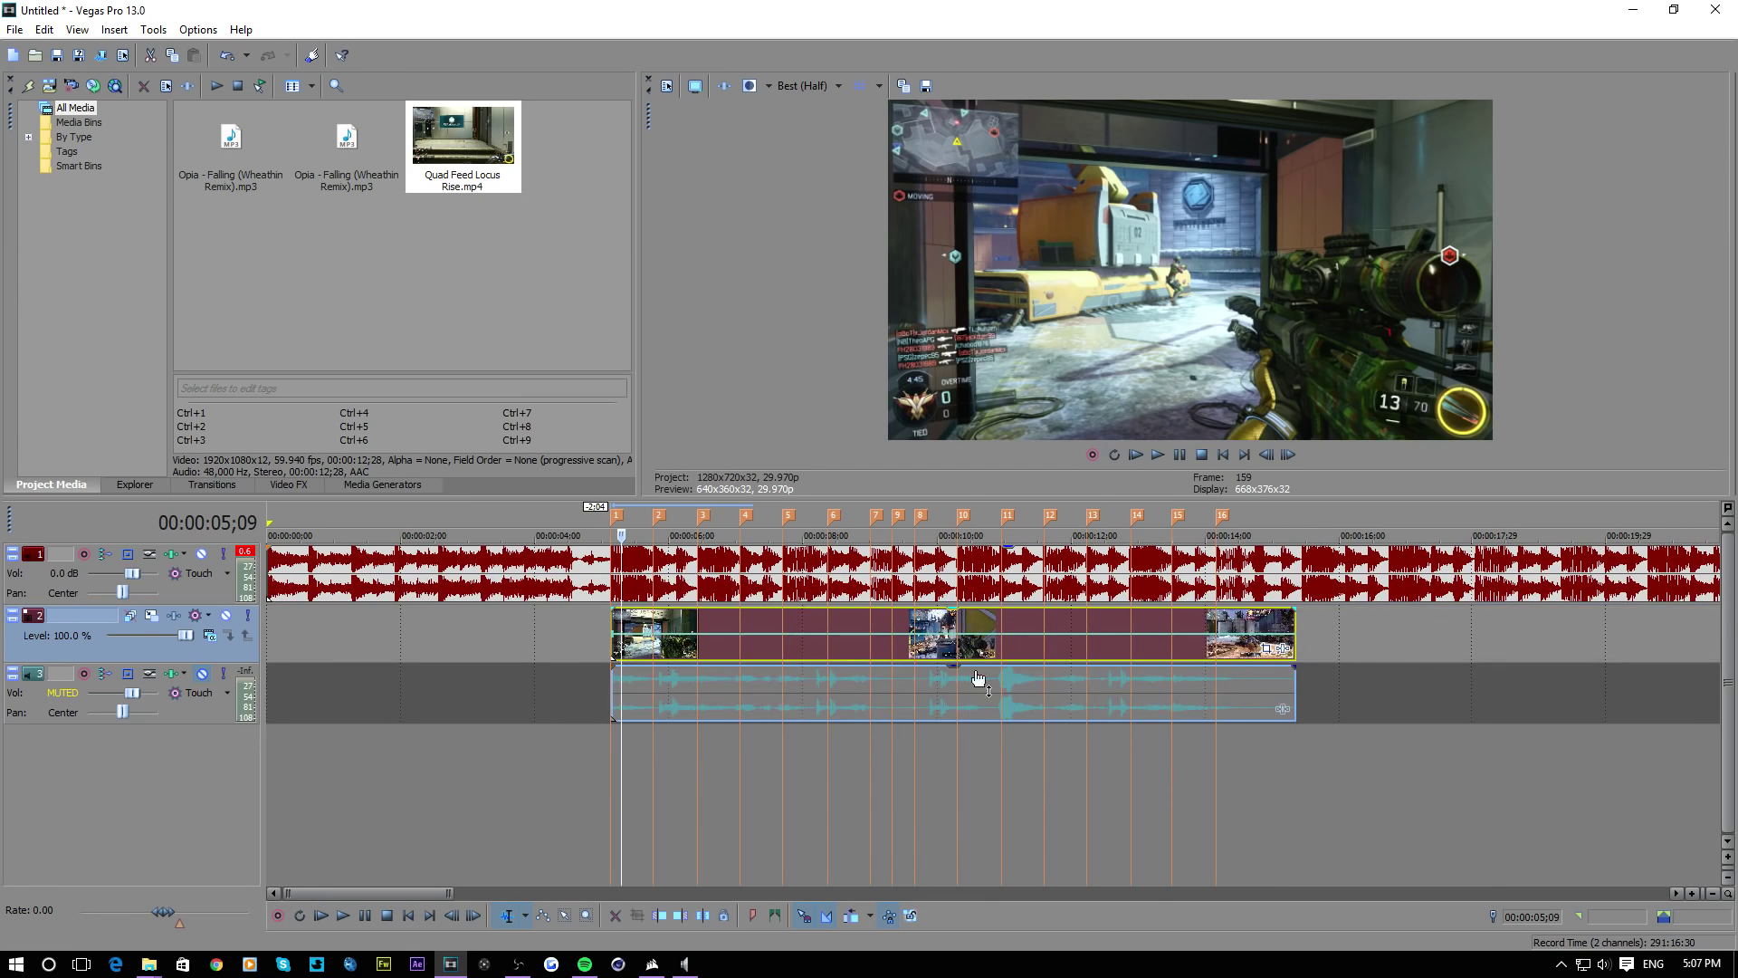
scroll(976, 692, up, 5)
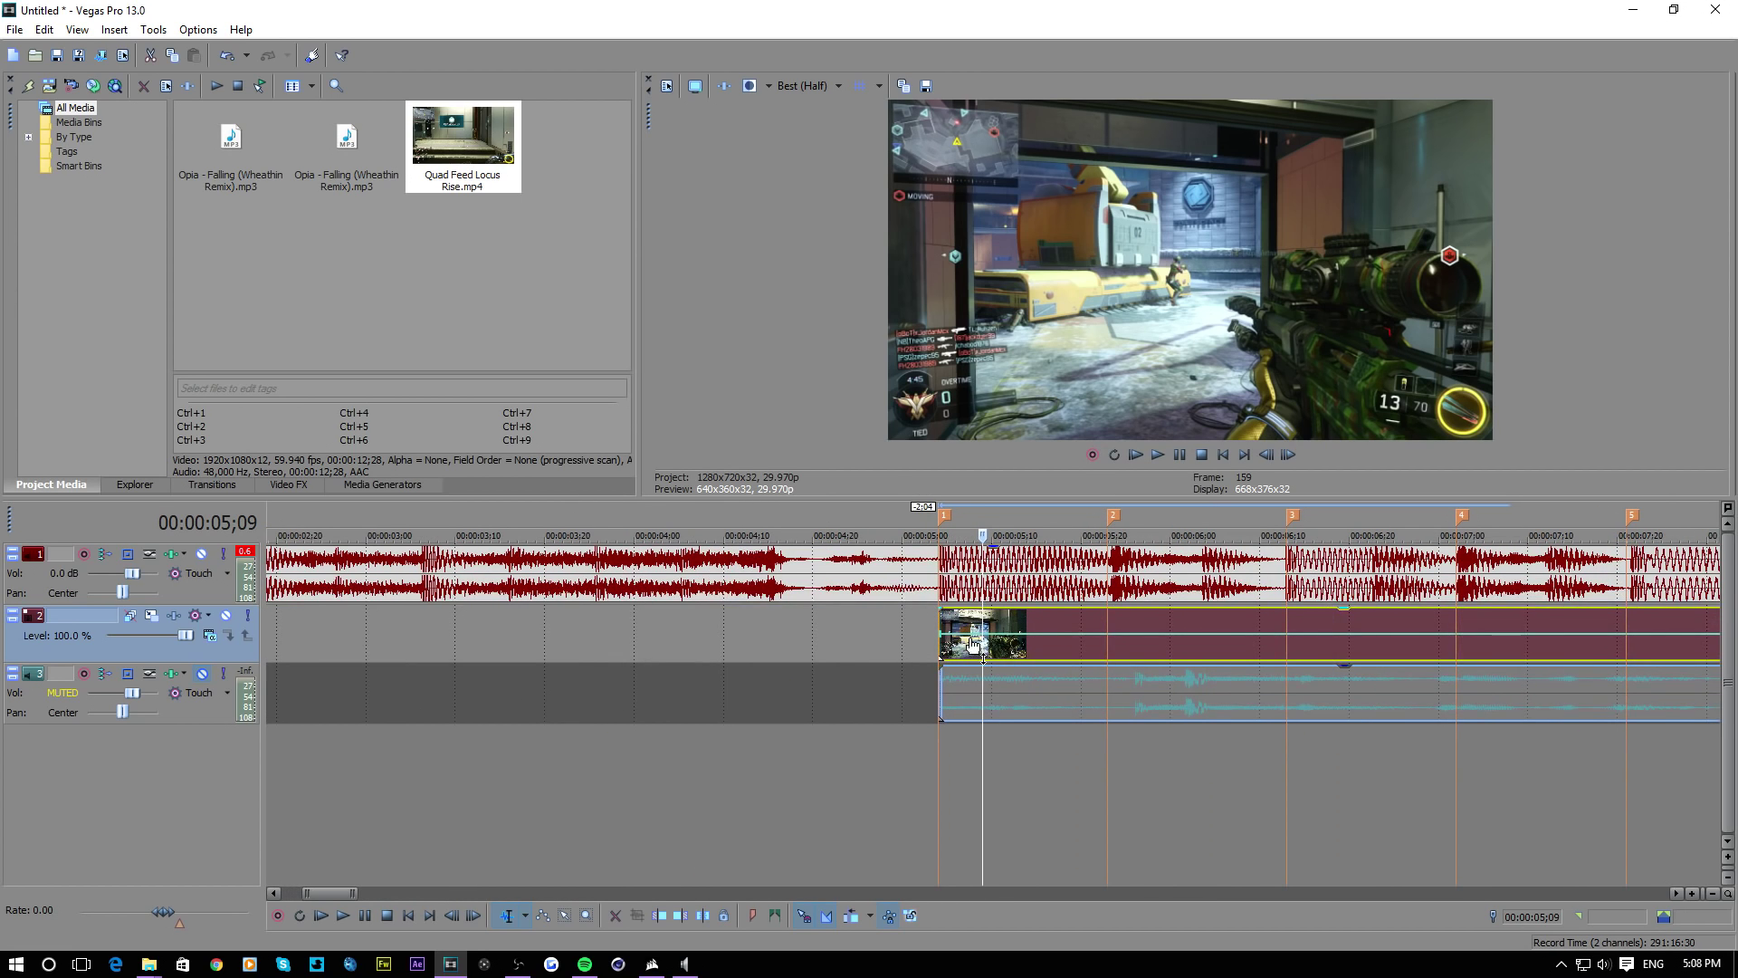
scroll(972, 682, up, 3)
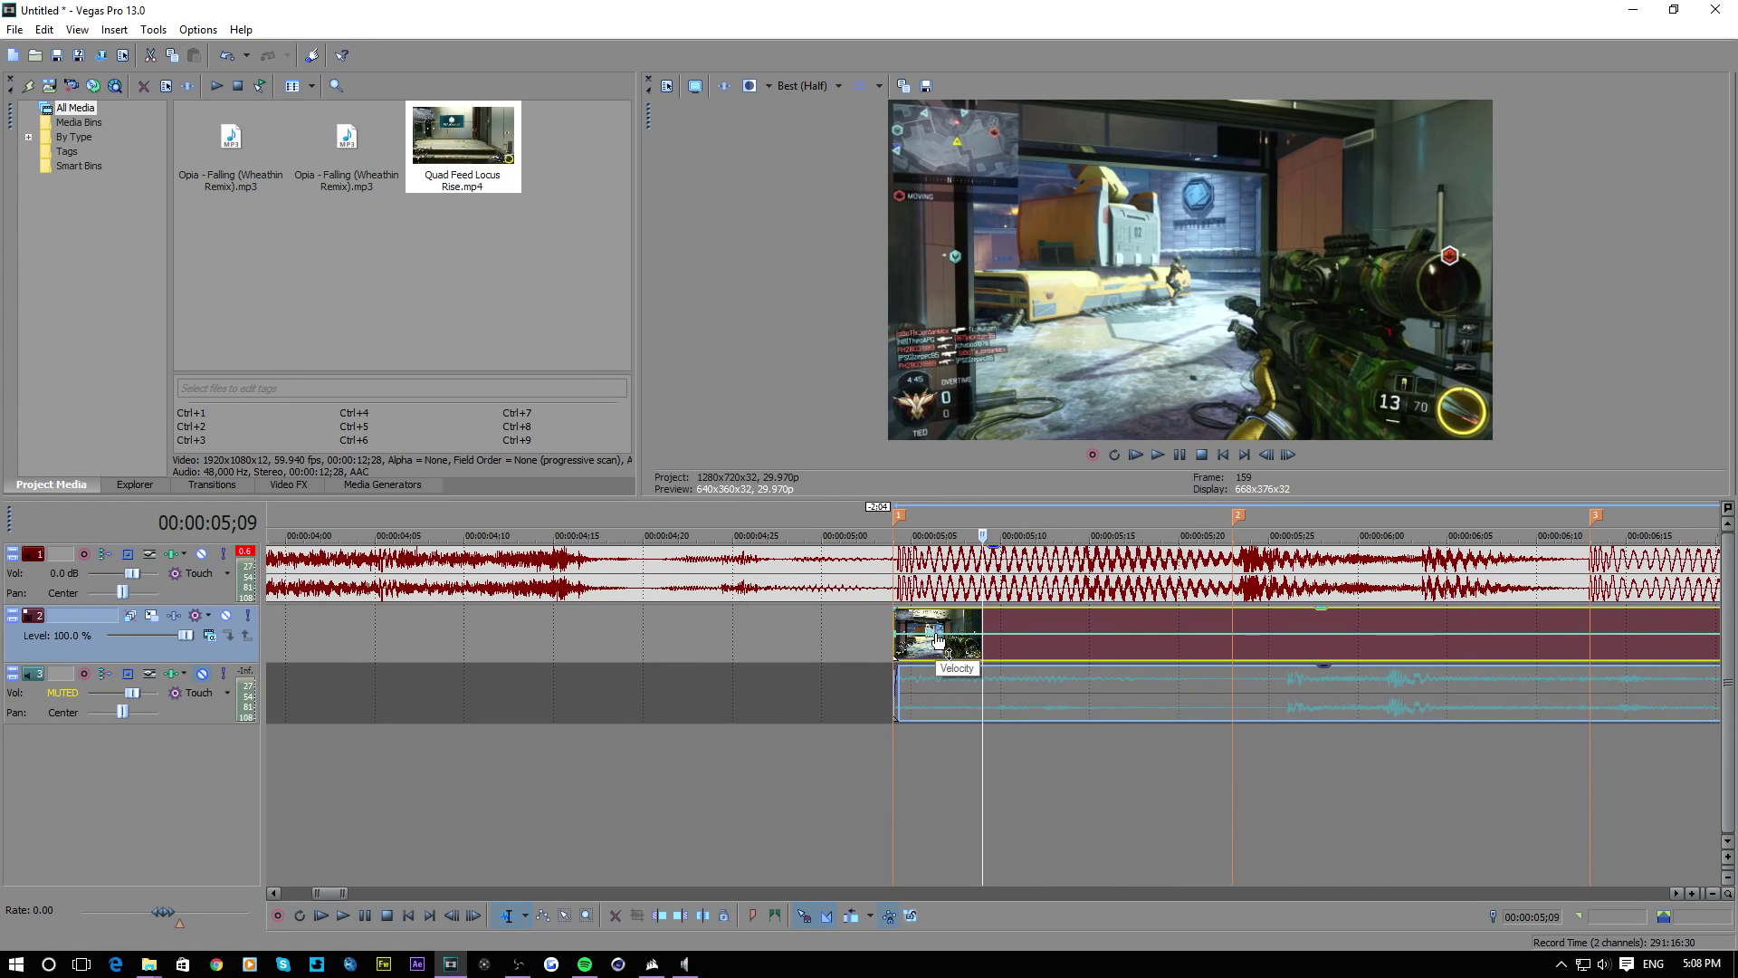
drag(937, 634, 931, 607)
Add a velocity envelope point at 00:00:05;07 and set it to 50% forward velocity
click(950, 621)
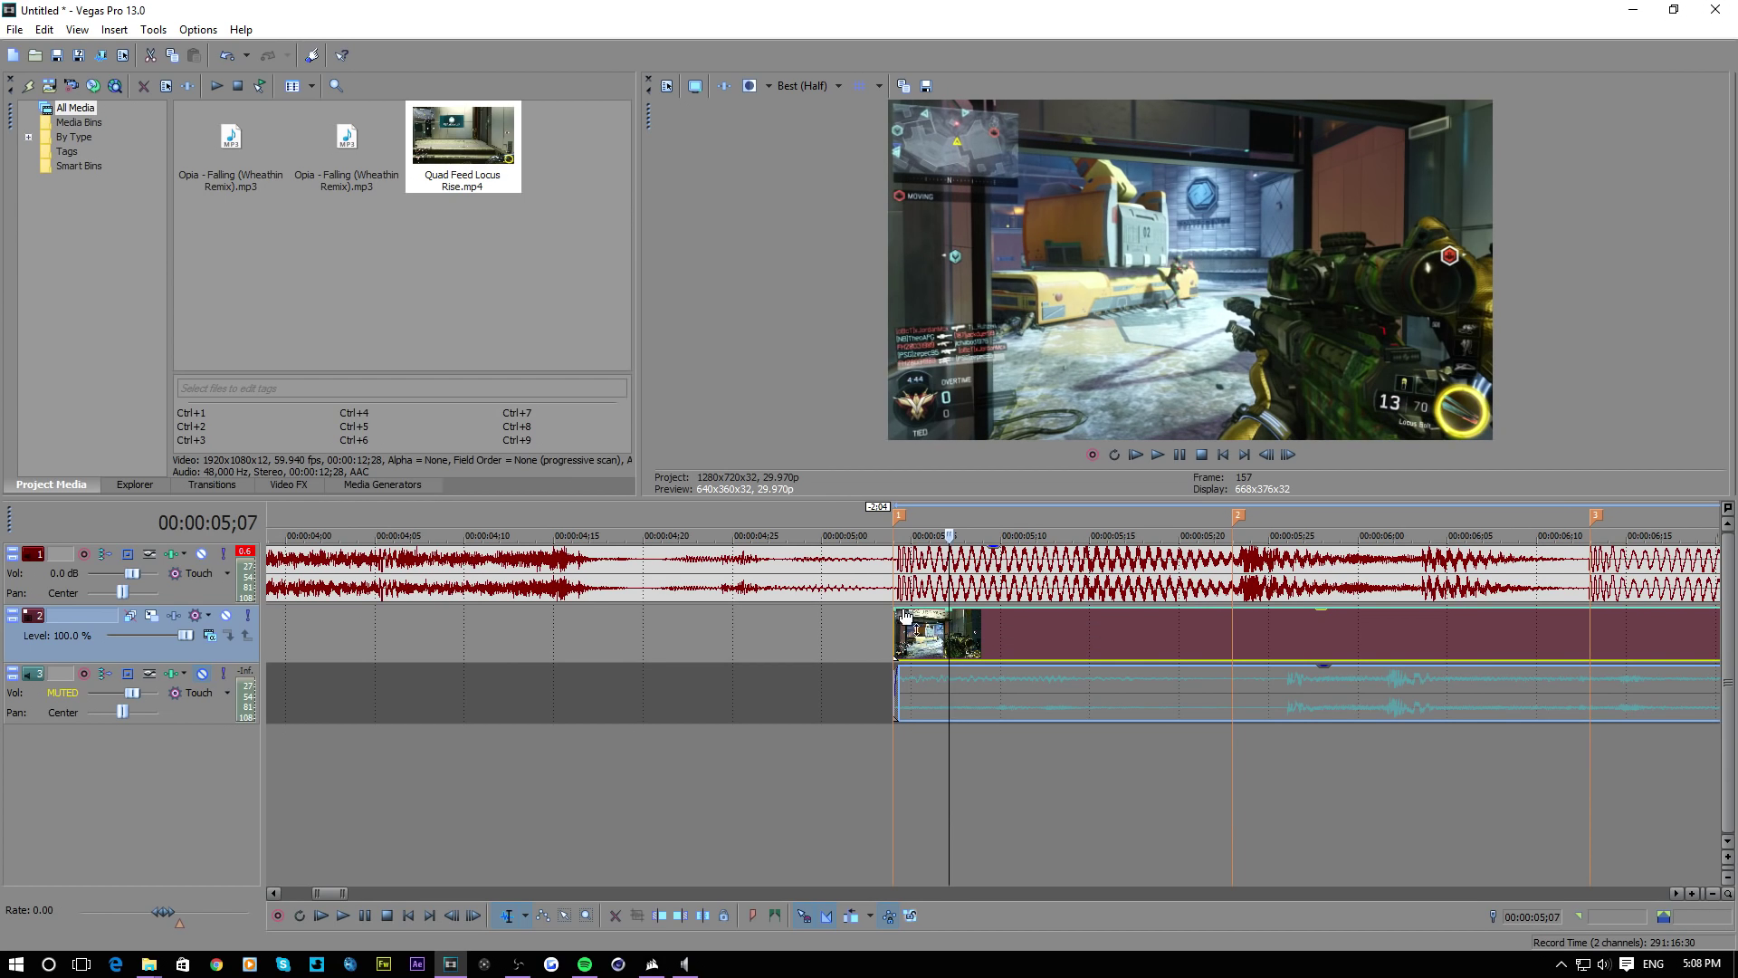
right_click(949, 612)
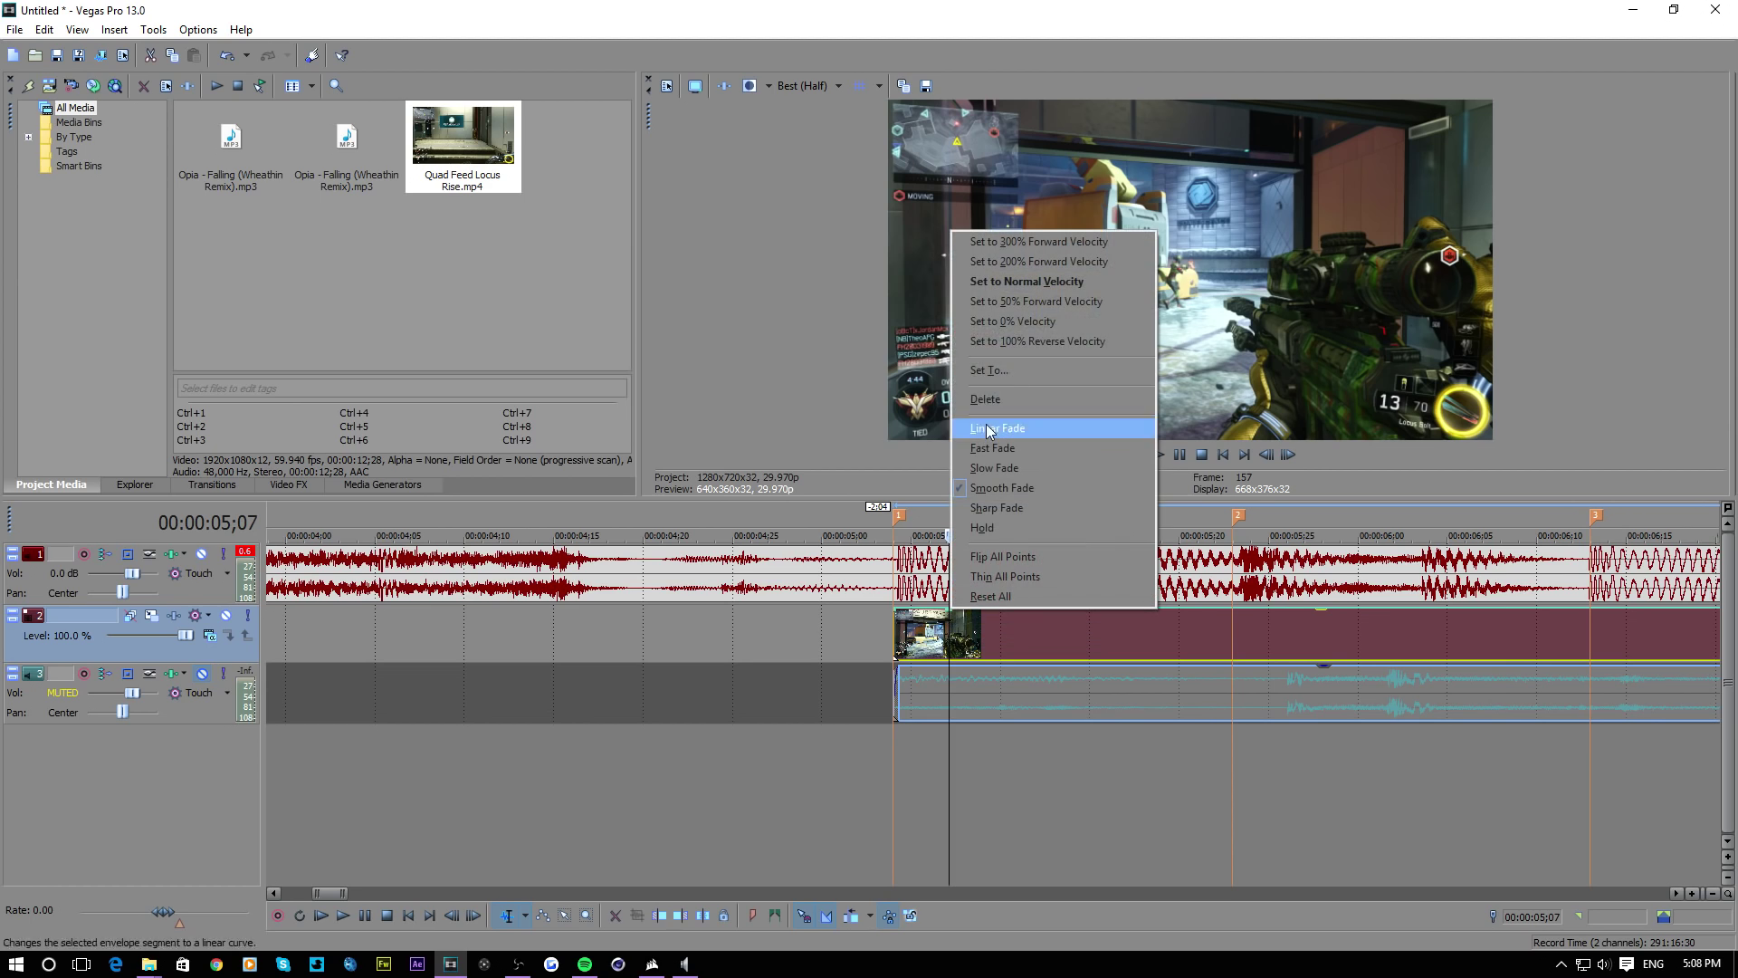
click(1007, 301)
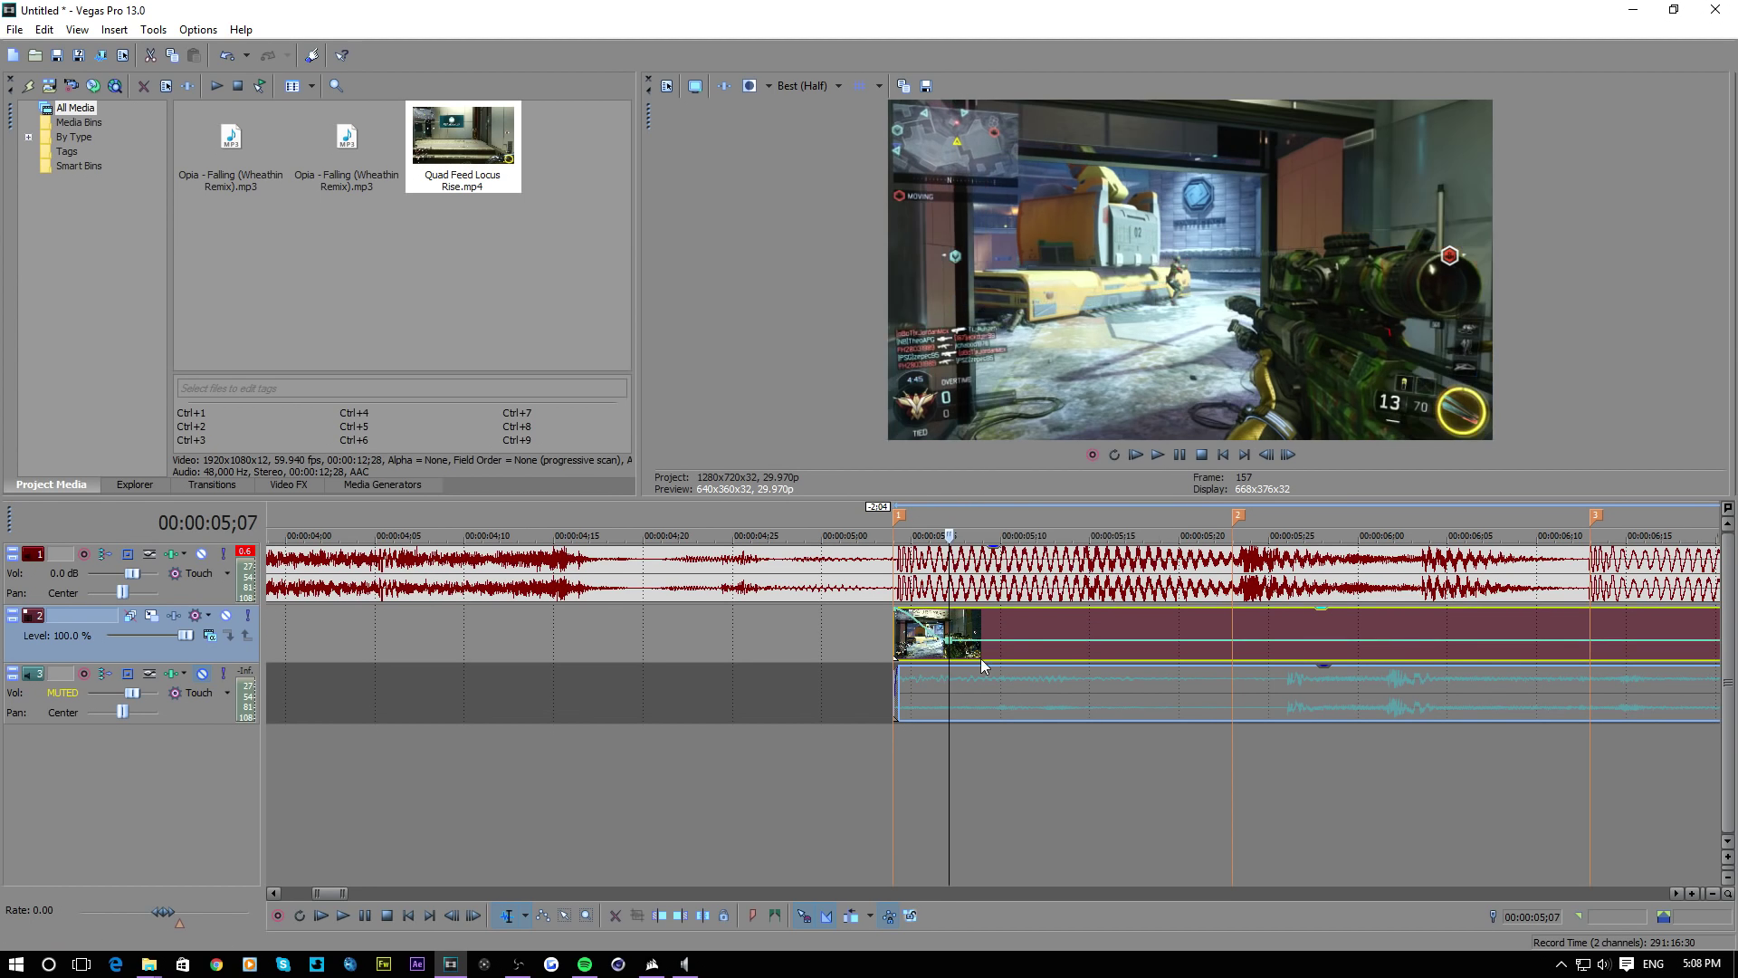
Play the velocity change from 00:00:05;00 and pause playback at marker 2
scroll(981, 659, down, 3)
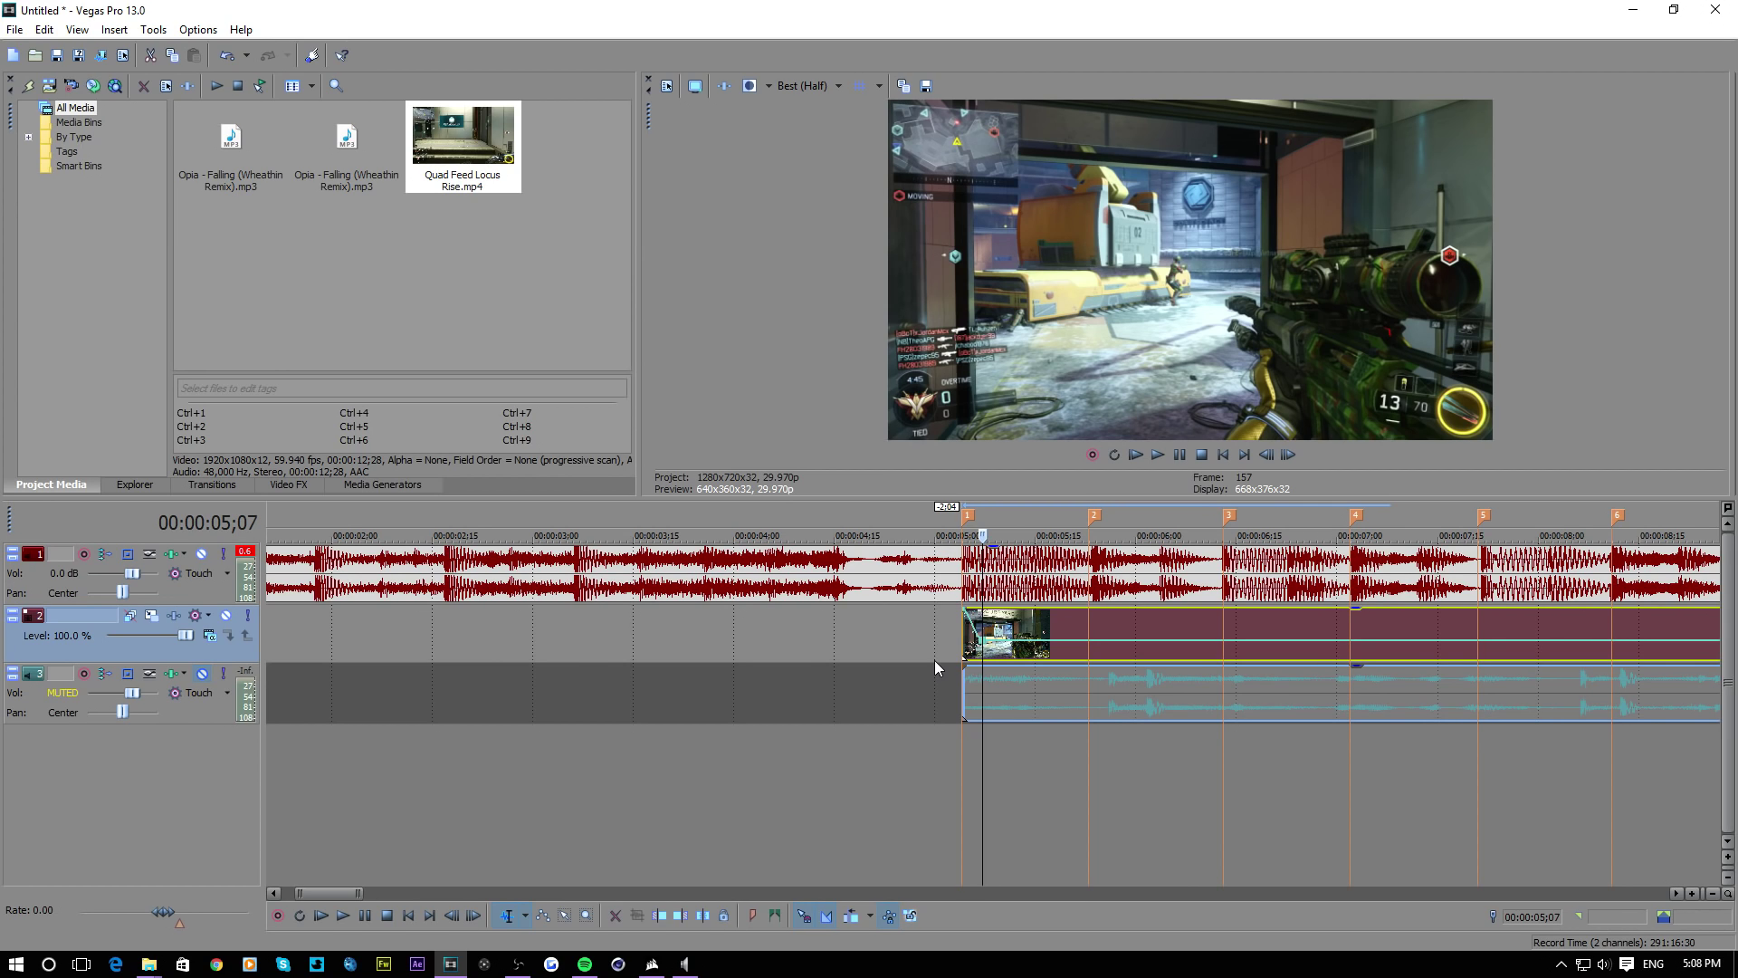
click(934, 660)
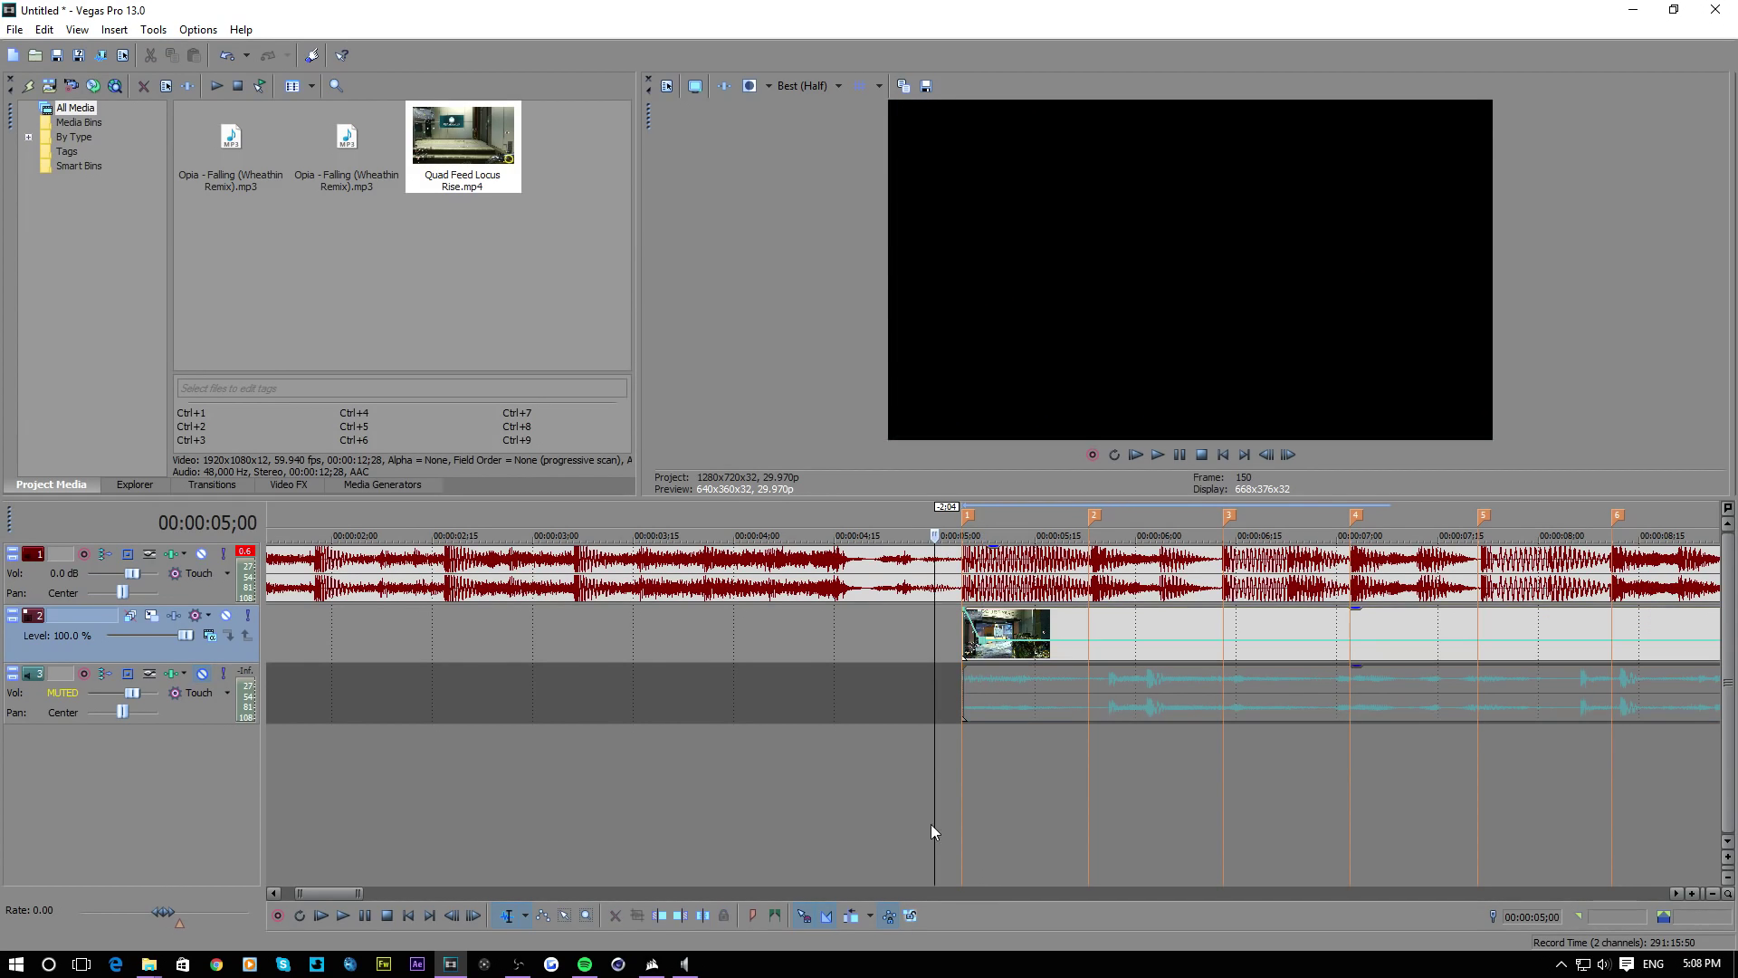
click(1158, 456)
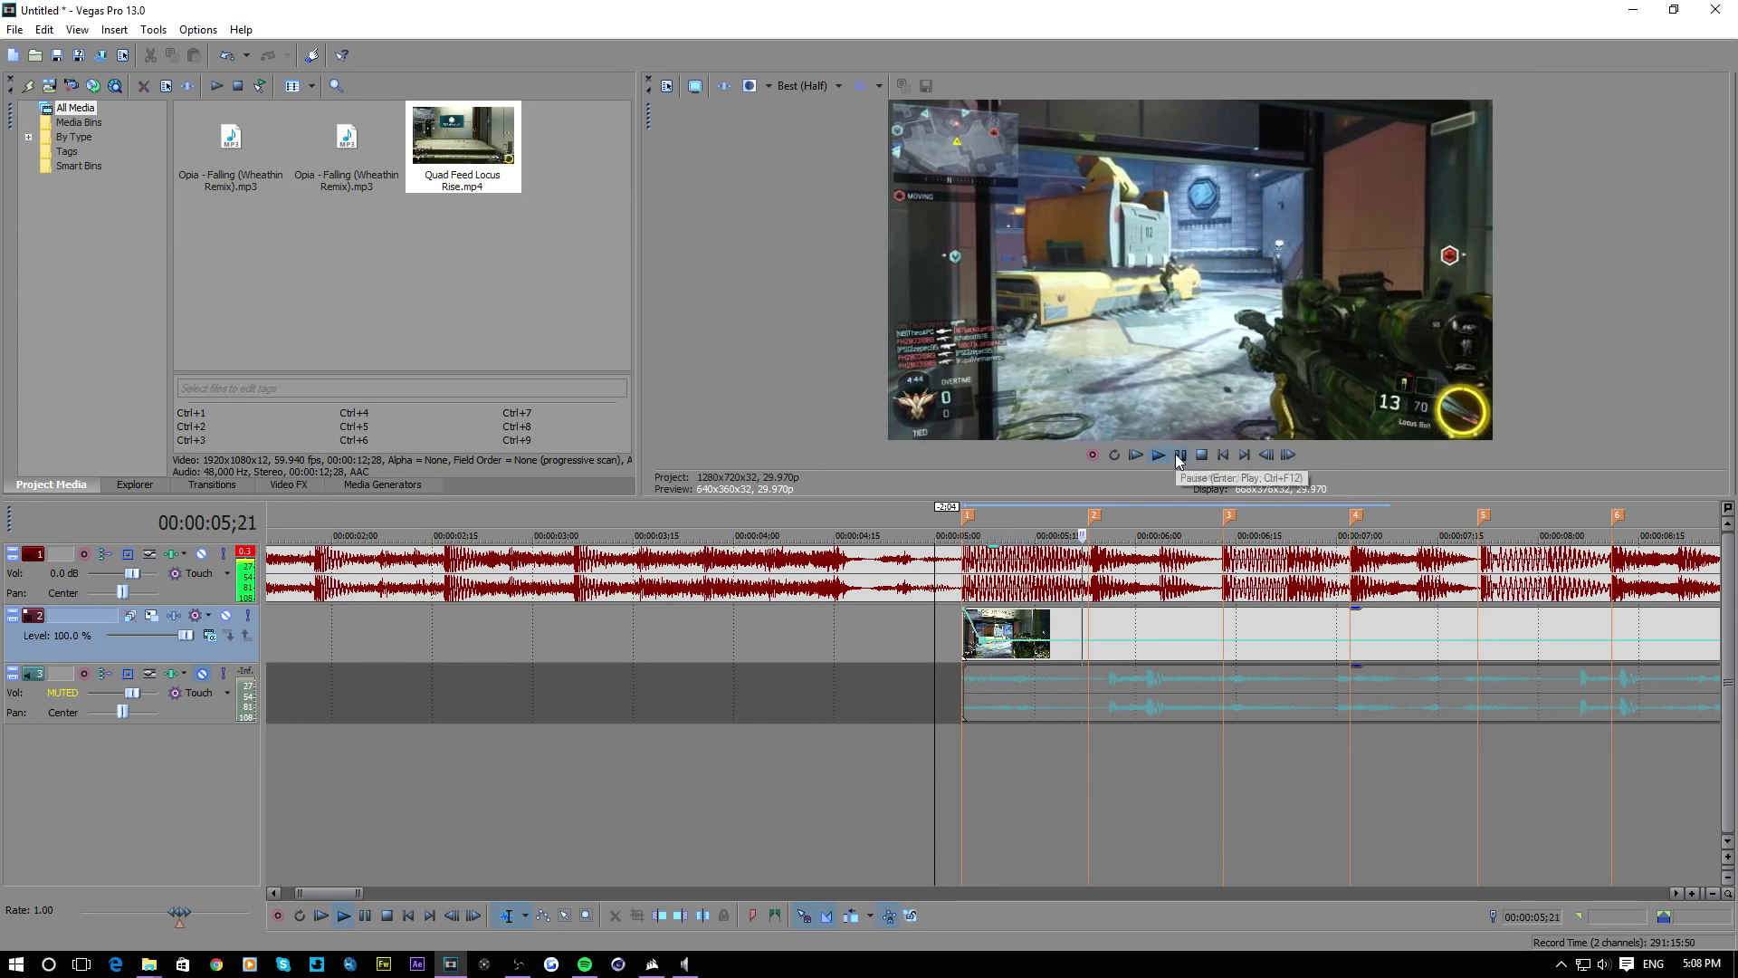
click(1179, 455)
scroll(1056, 649, up, 2)
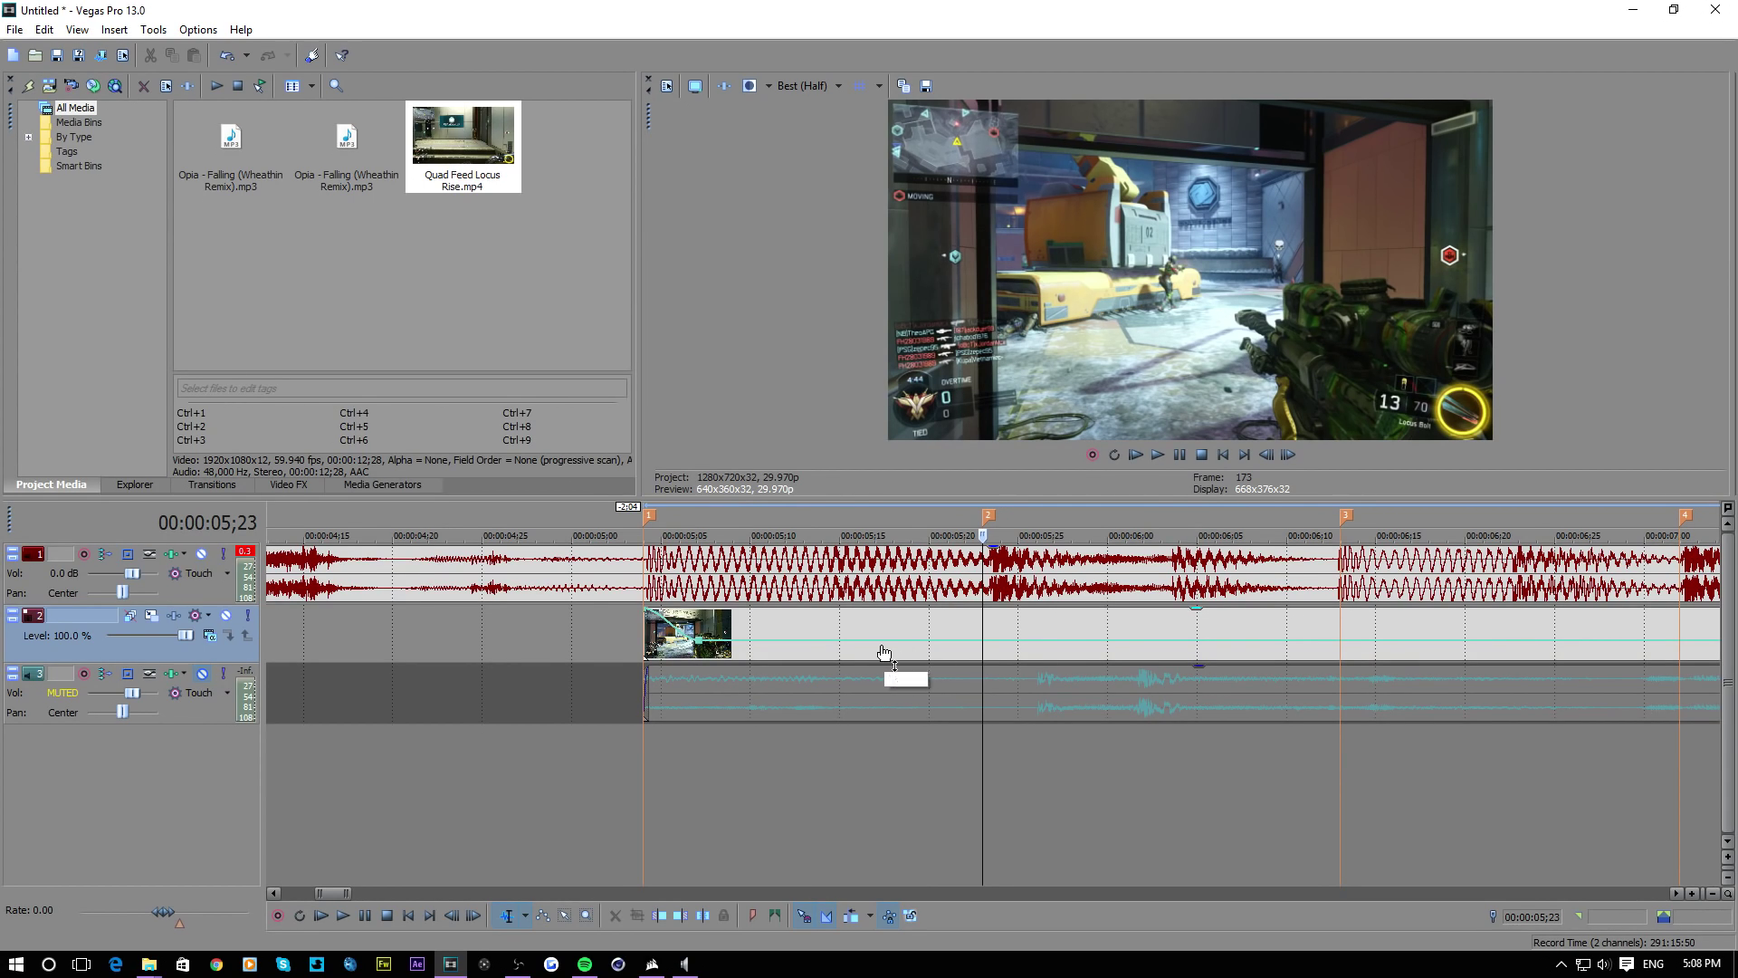
Add a 50% velocity point at 00:00:05;17 and another at marker 2 raised to 300%
click(884, 652)
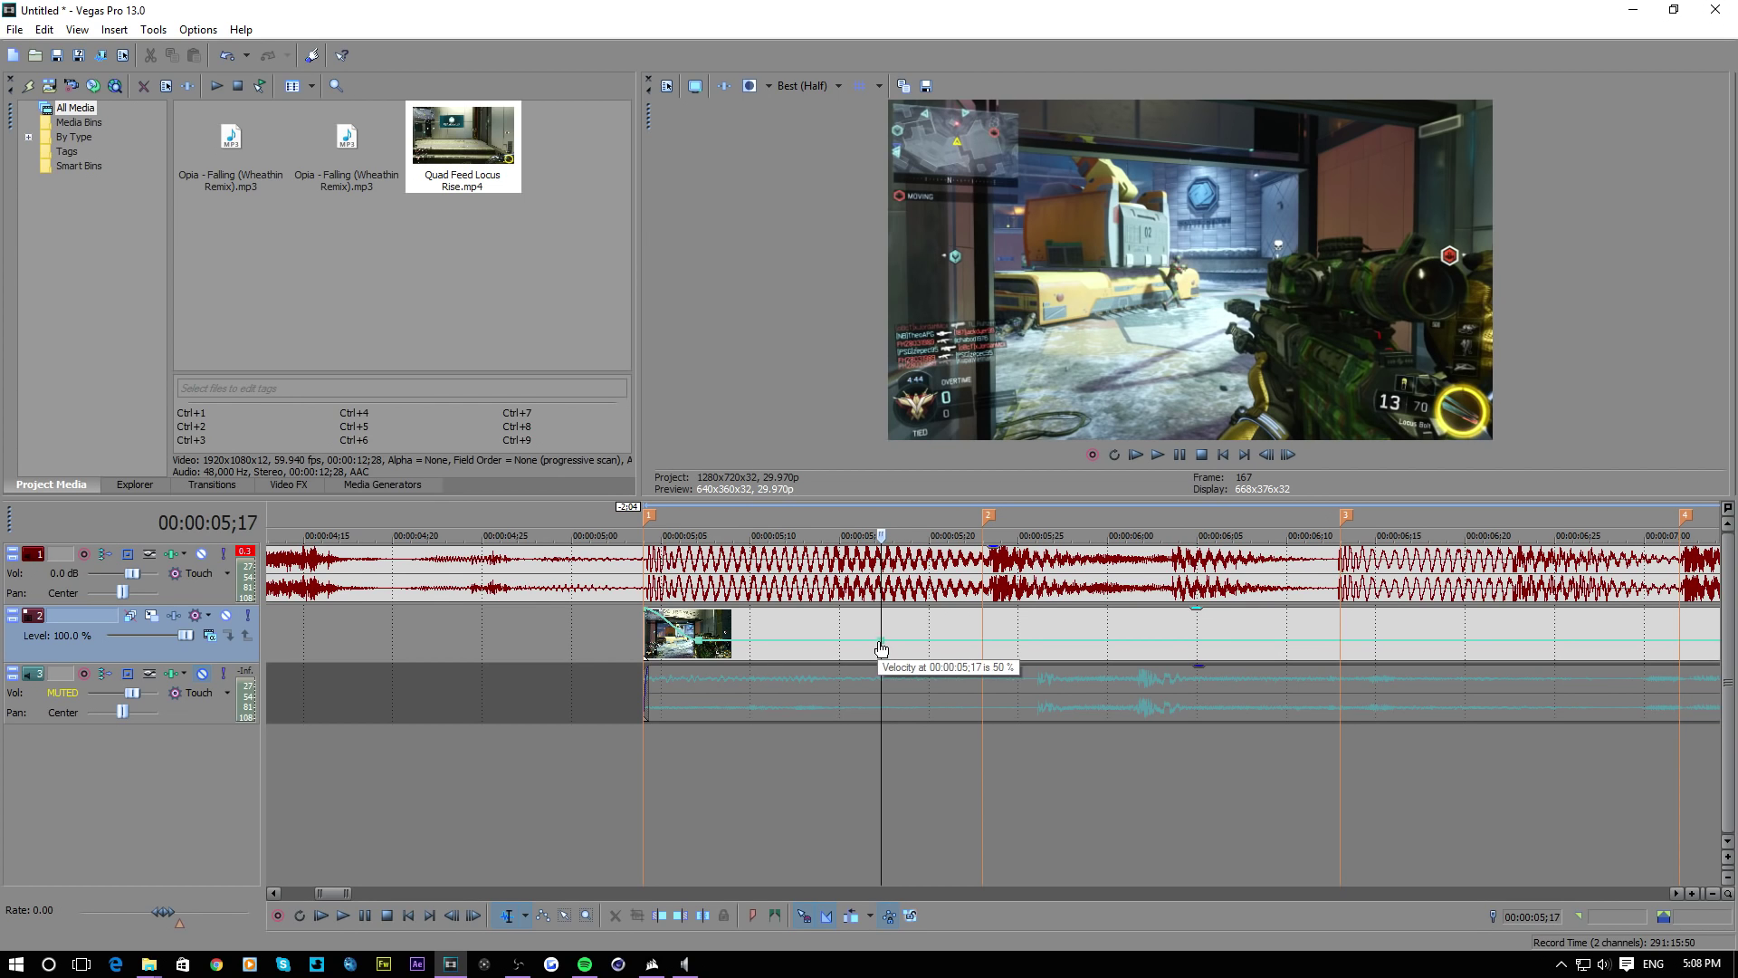
click(985, 629)
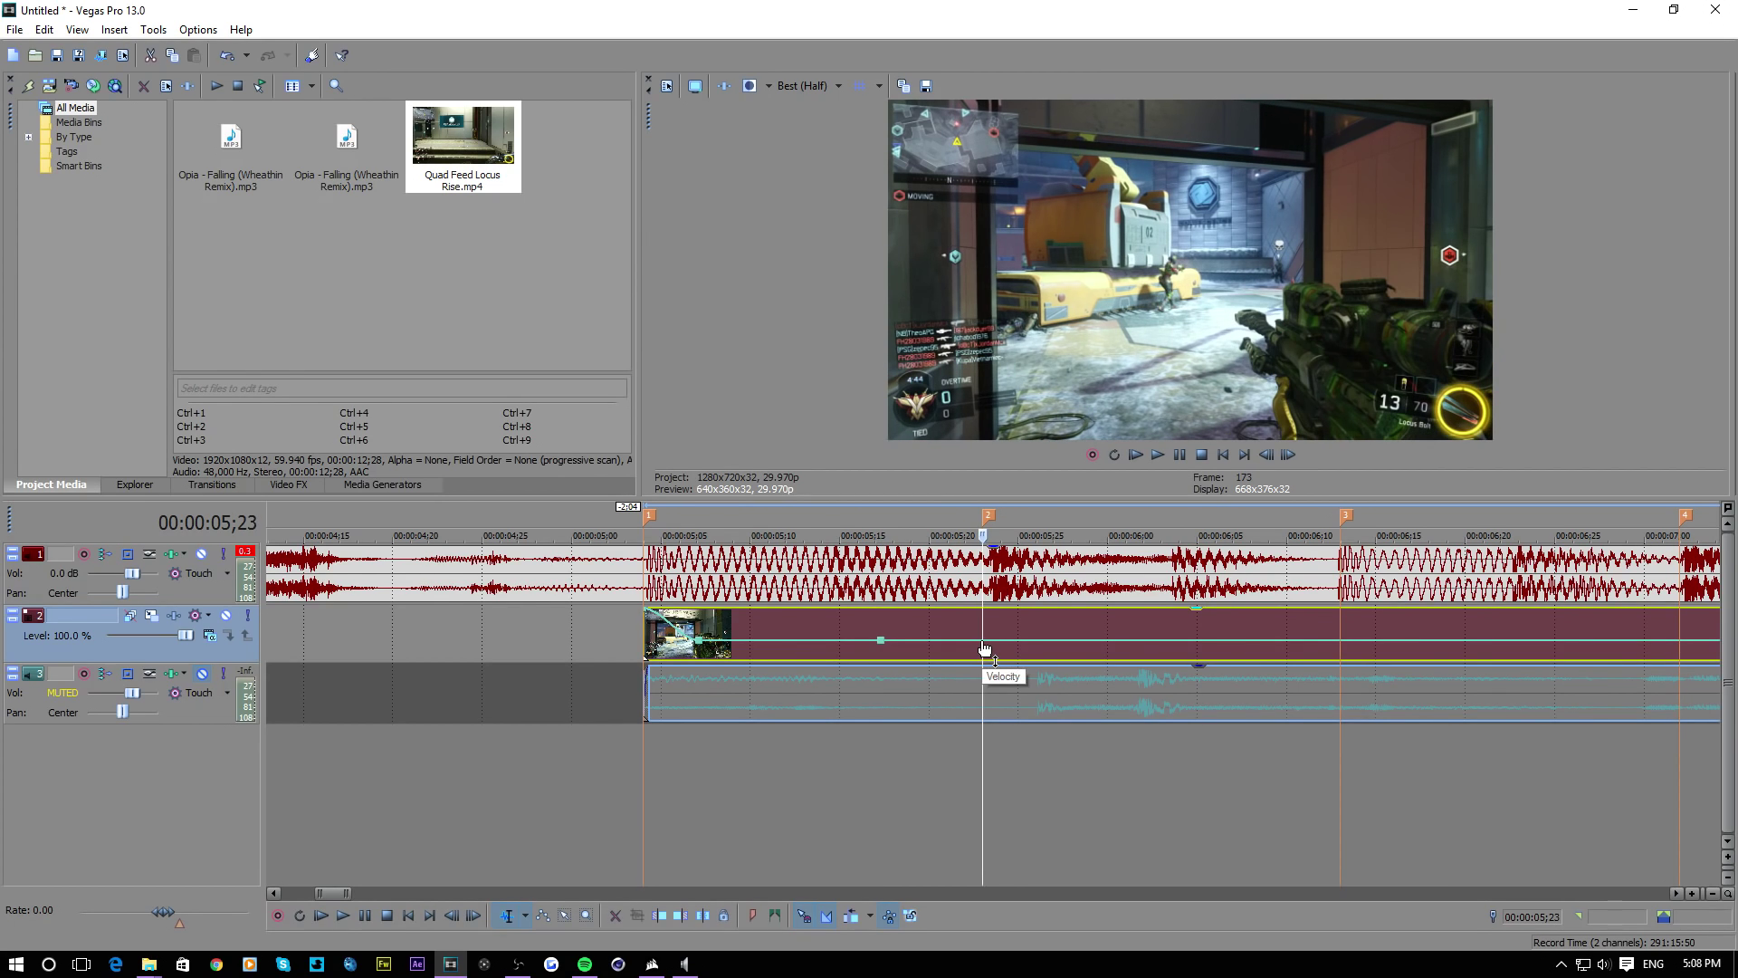
double_click(983, 641)
drag(982, 641, 982, 606)
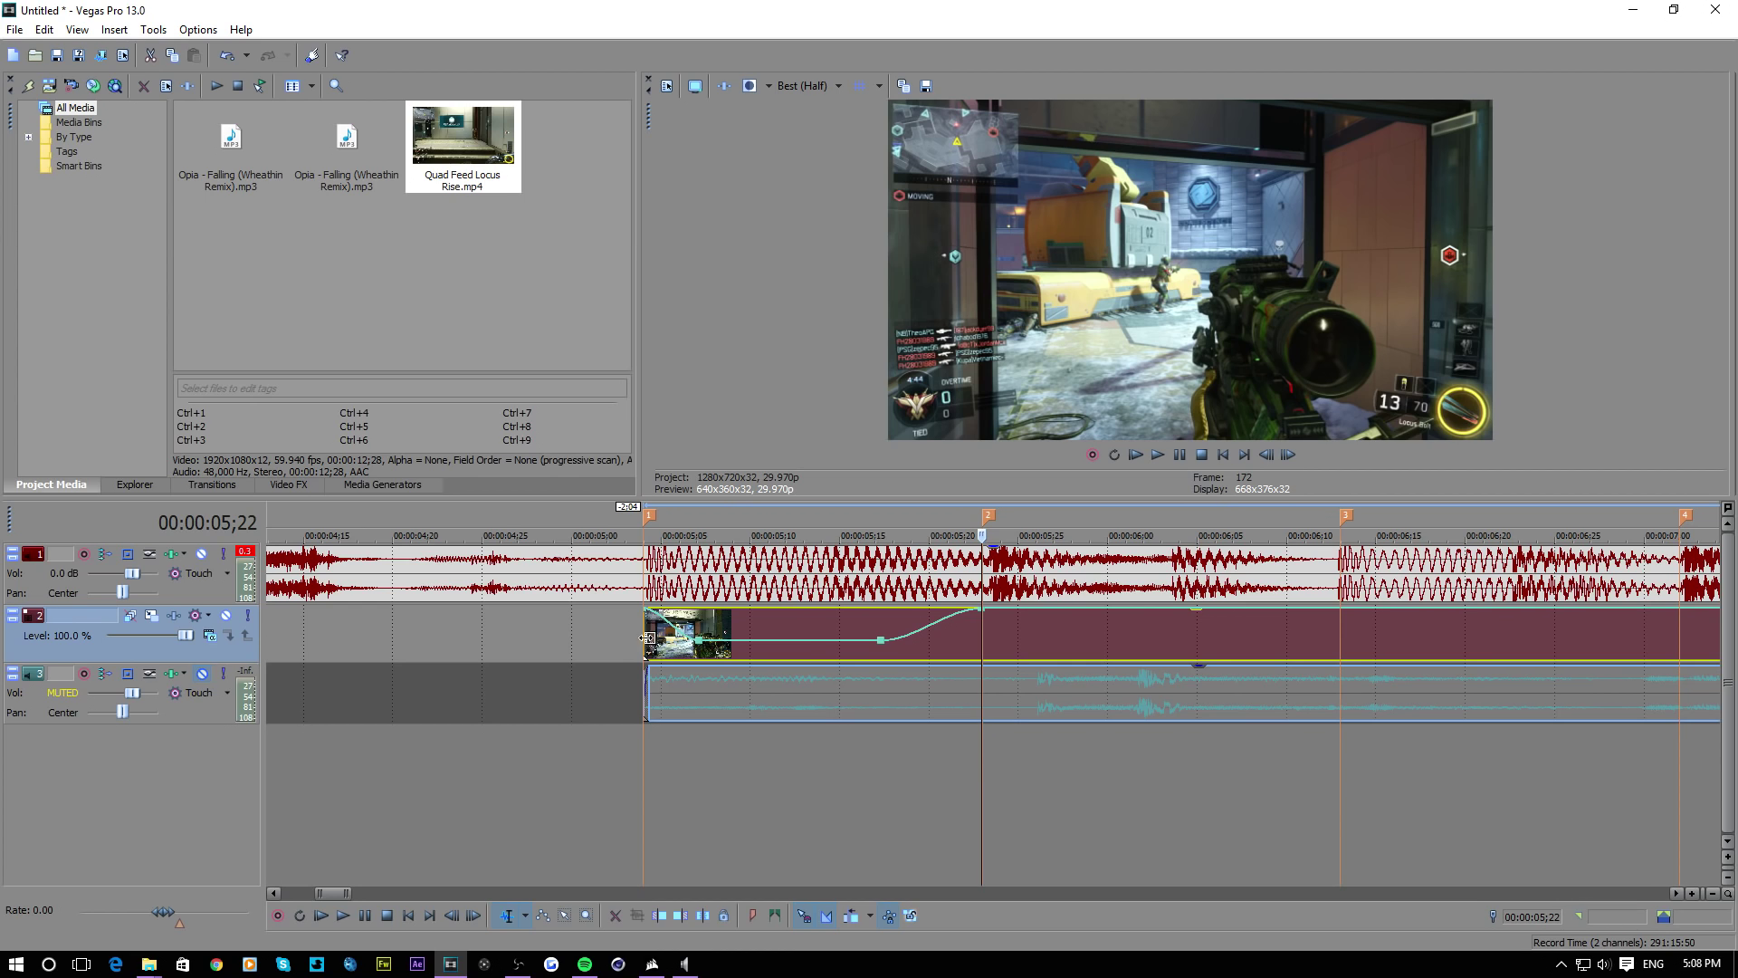
Slip the footage inside the video event so the sniper shot lands on marker 2 while the event start stays at marker 1
mouse_move(644, 630)
mouse_down()
mouse_move(710, 650)
mouse_move(677, 637)
mouse_move(702, 635)
mouse_move(670, 652)
mouse_up()
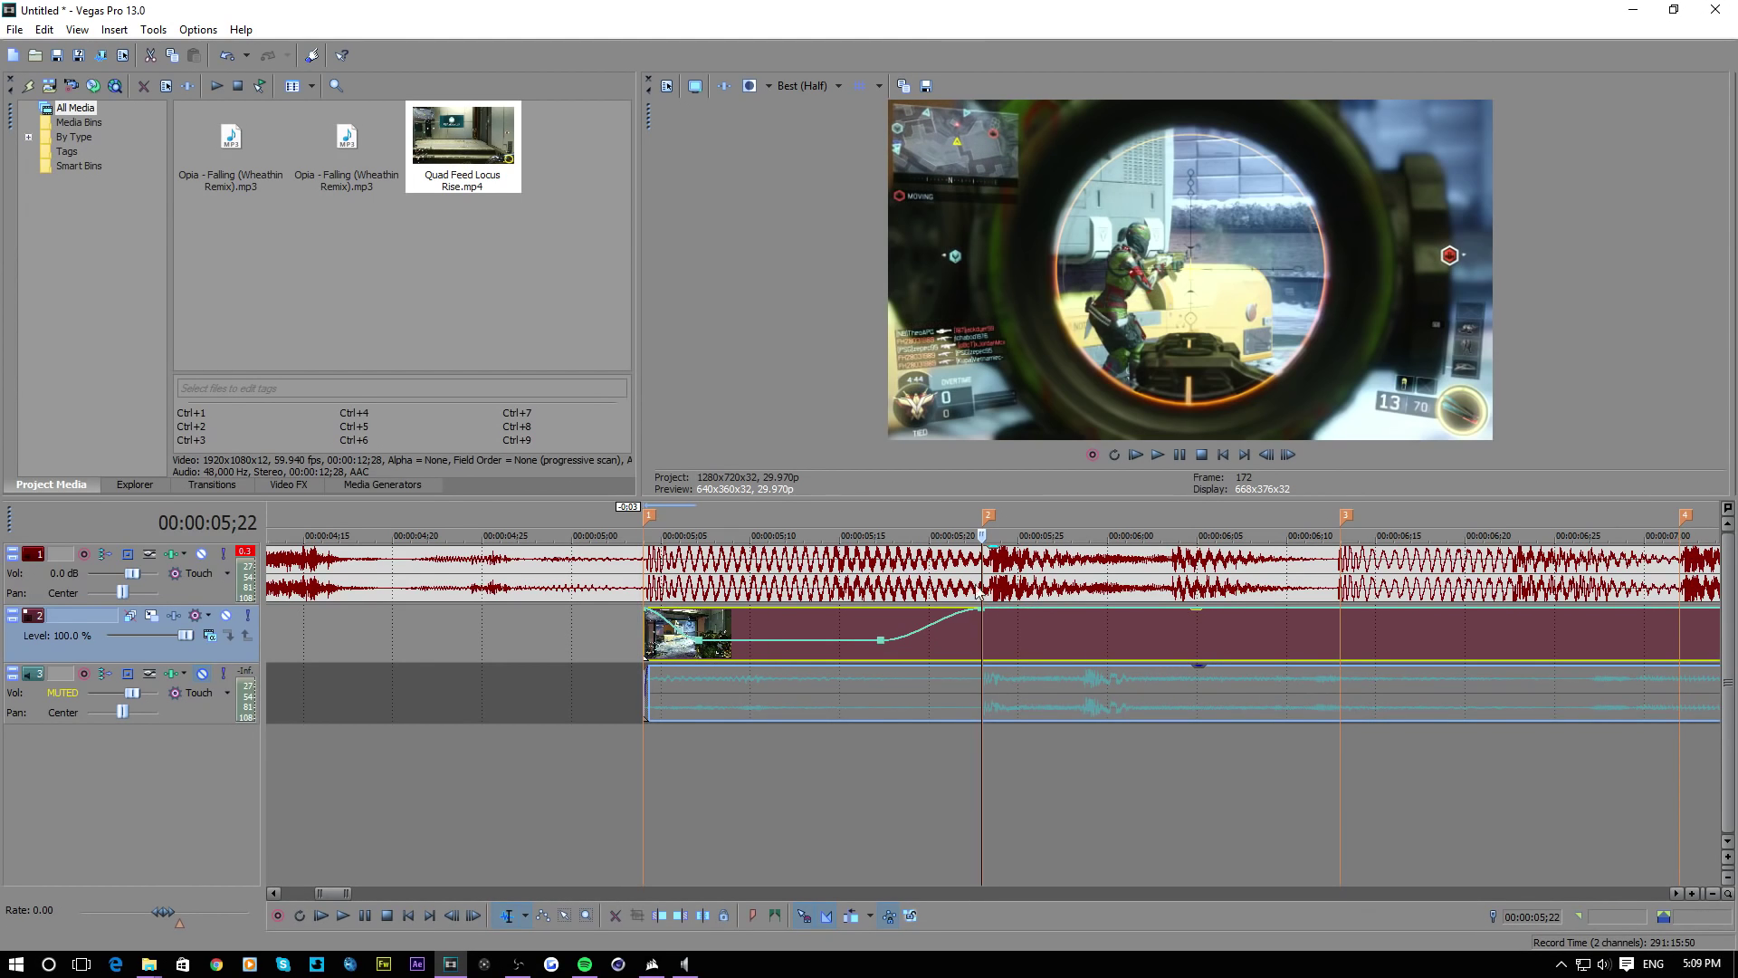
scroll(978, 625, up, 3)
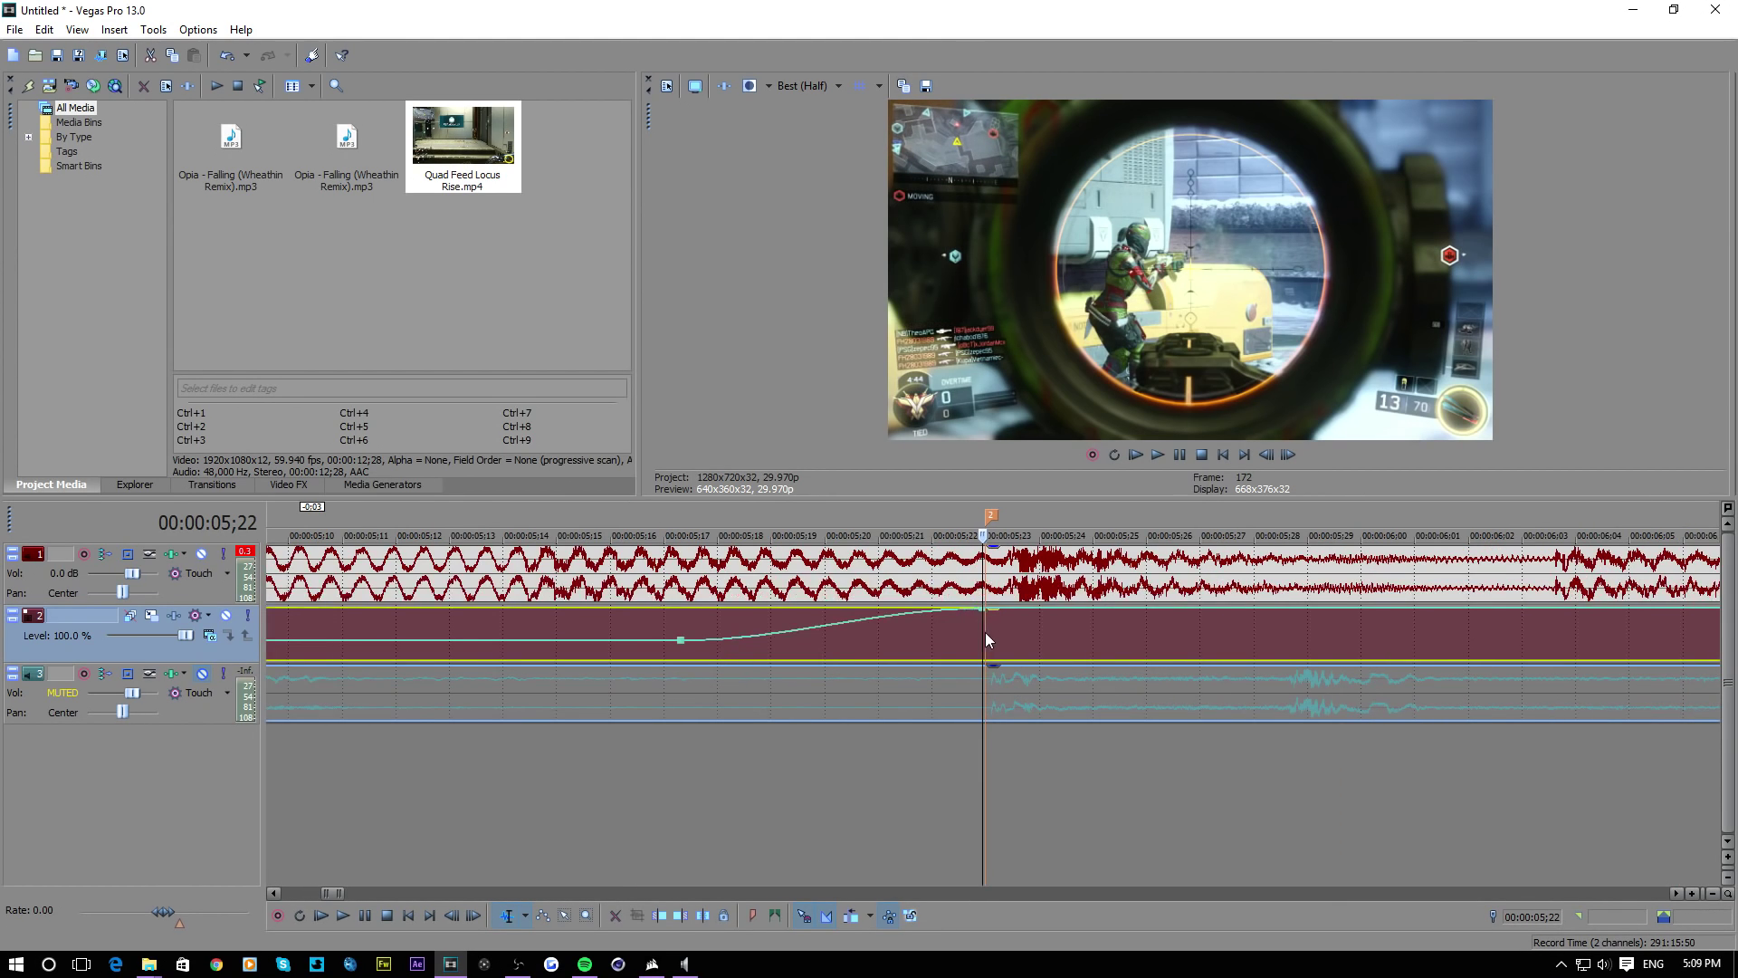
click(986, 631)
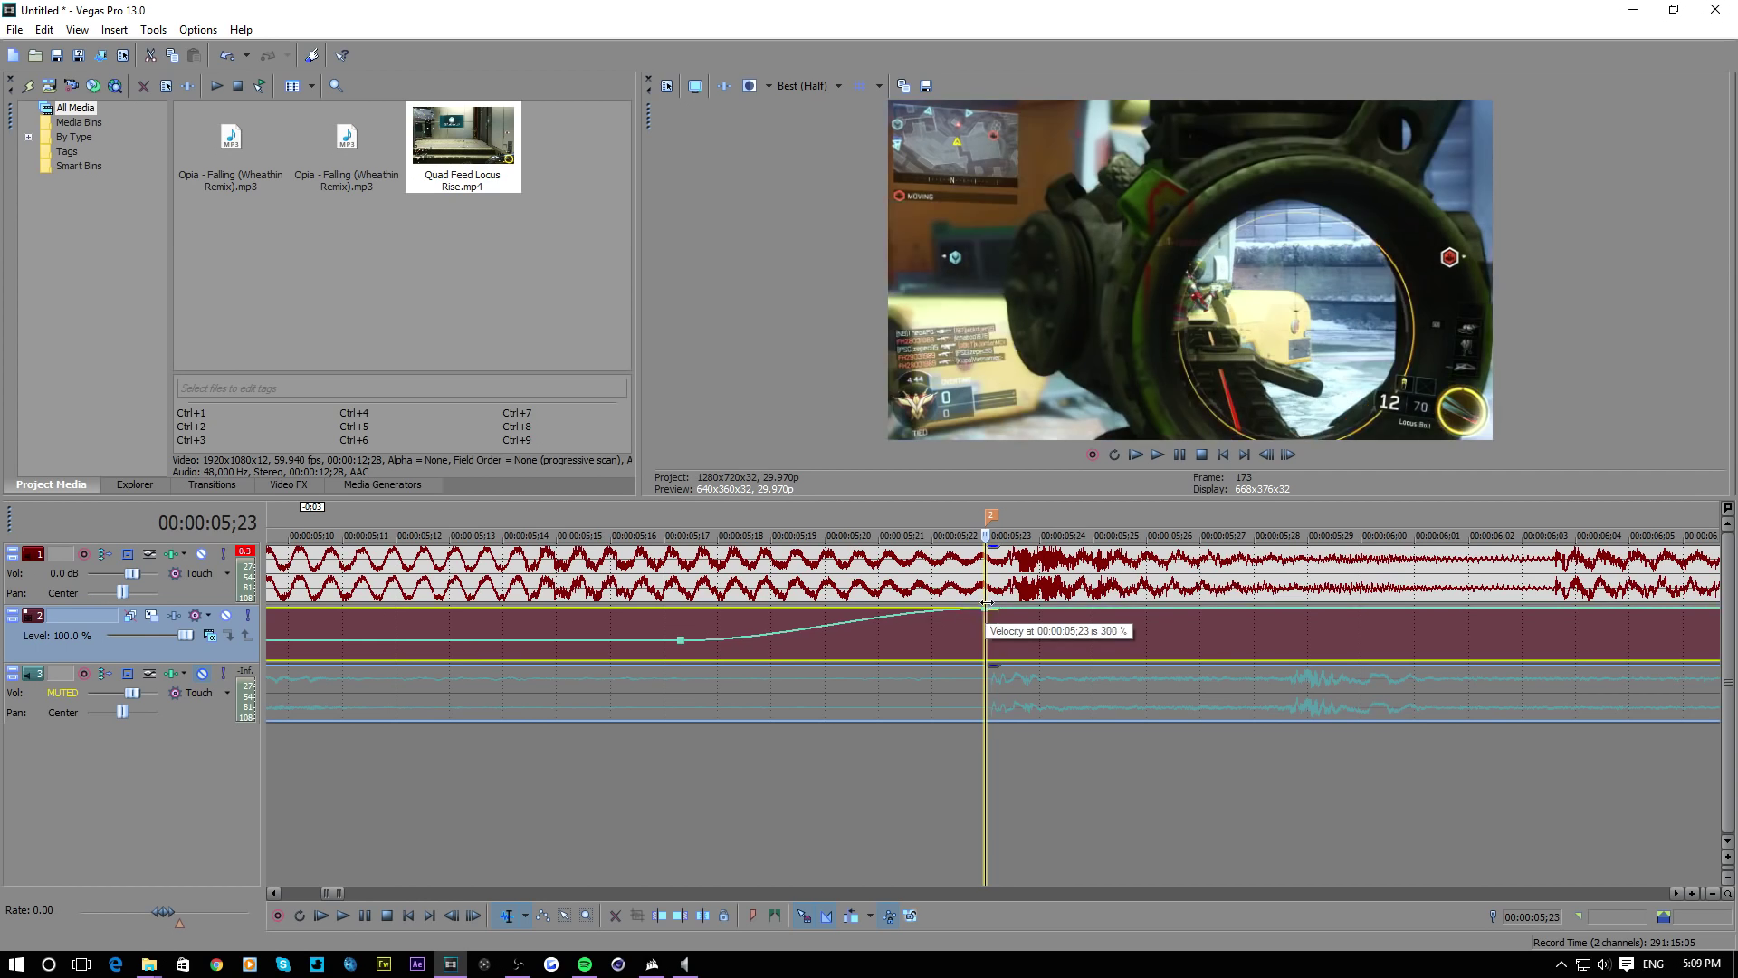
scroll(887, 644, down, 3)
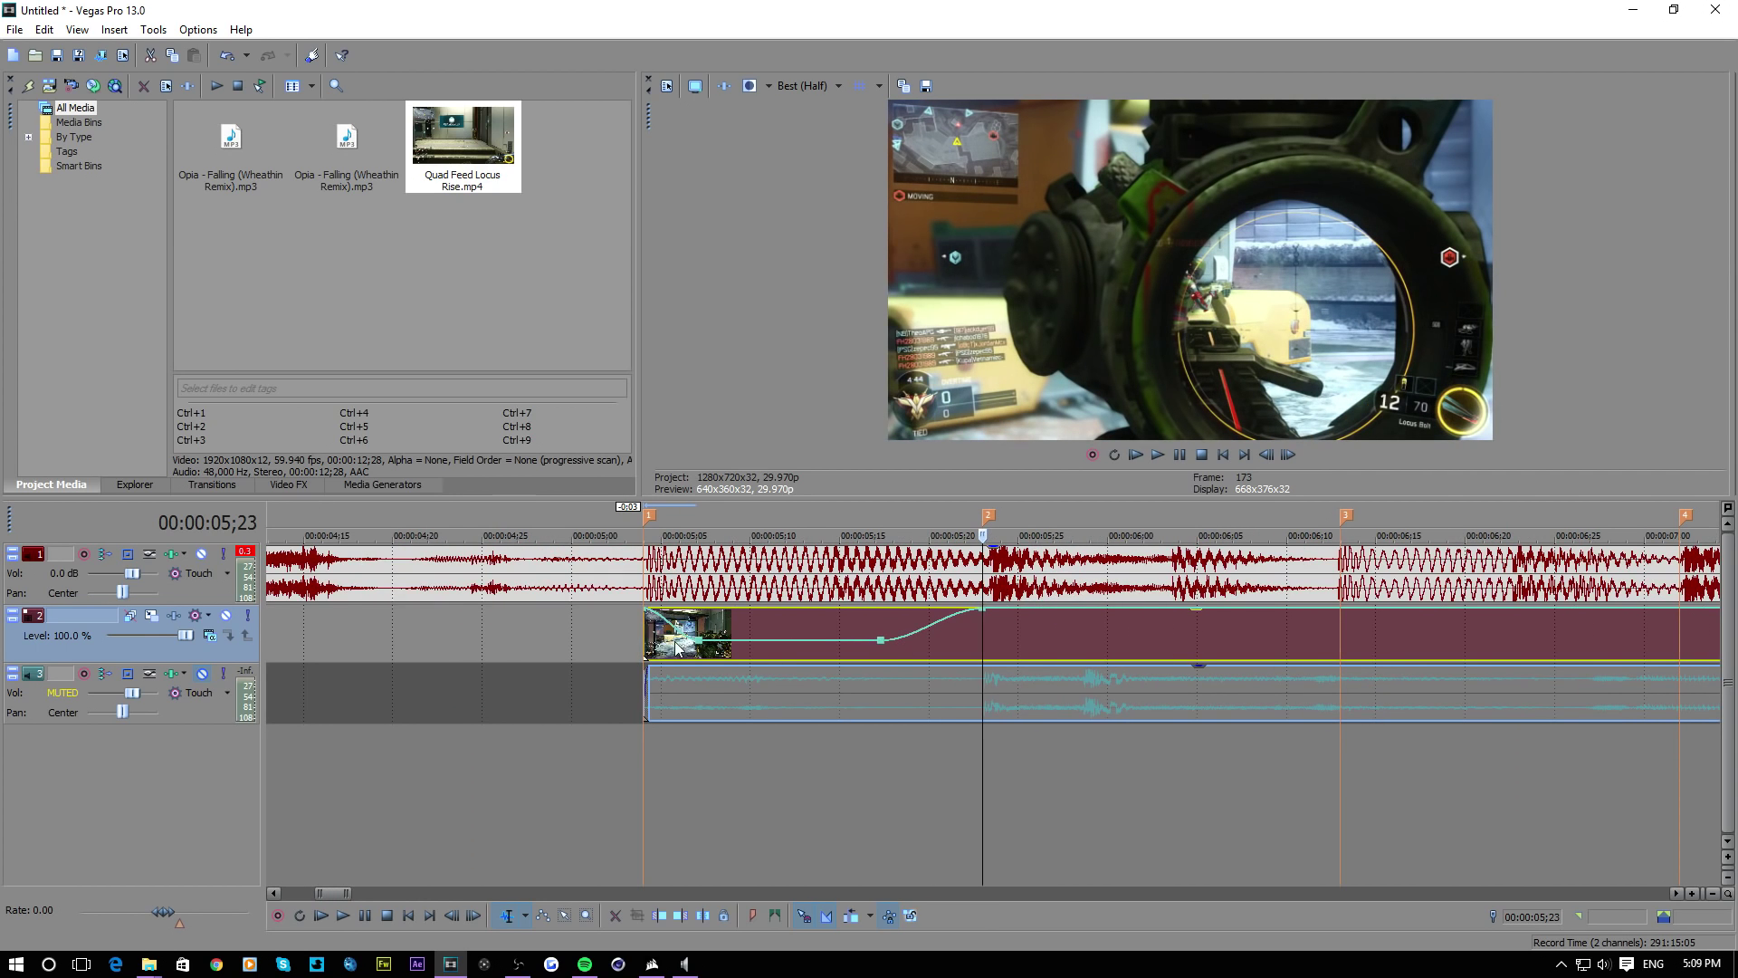
mouse_move(647, 639)
mouse_down()
mouse_move(604, 637)
mouse_move(638, 637)
mouse_up()
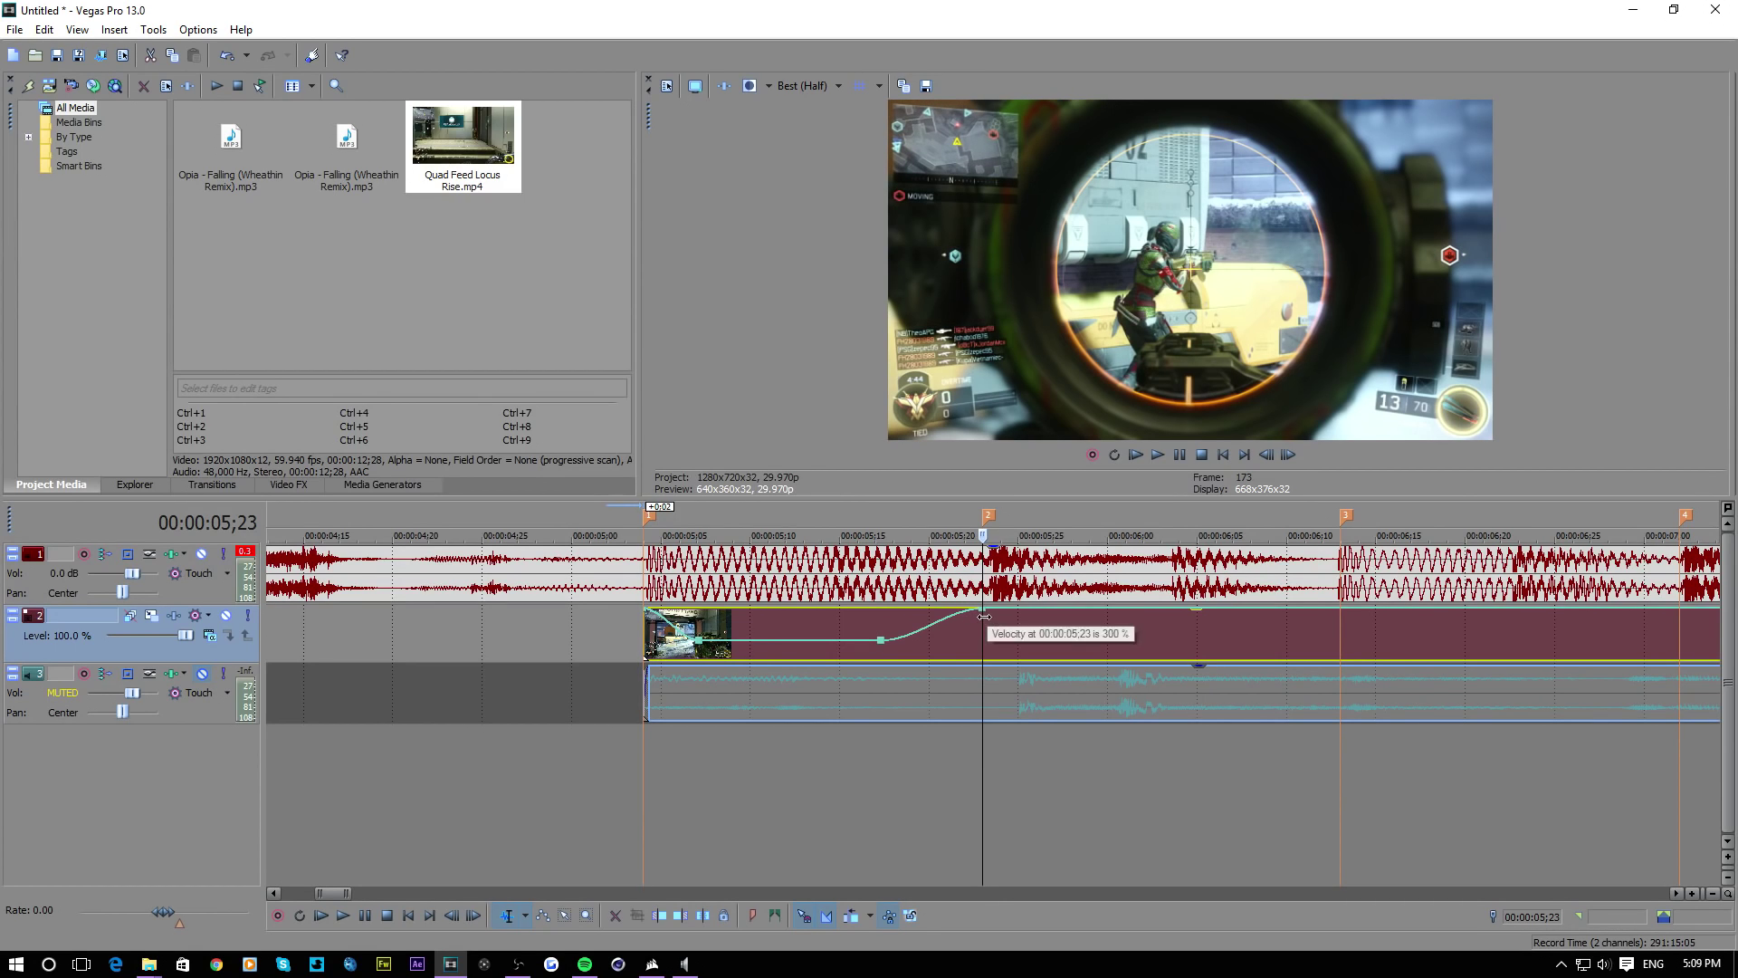
Play the clip from marker 1 to just past marker 2 and return the cursor to marker 2
drag(982, 535, 643, 535)
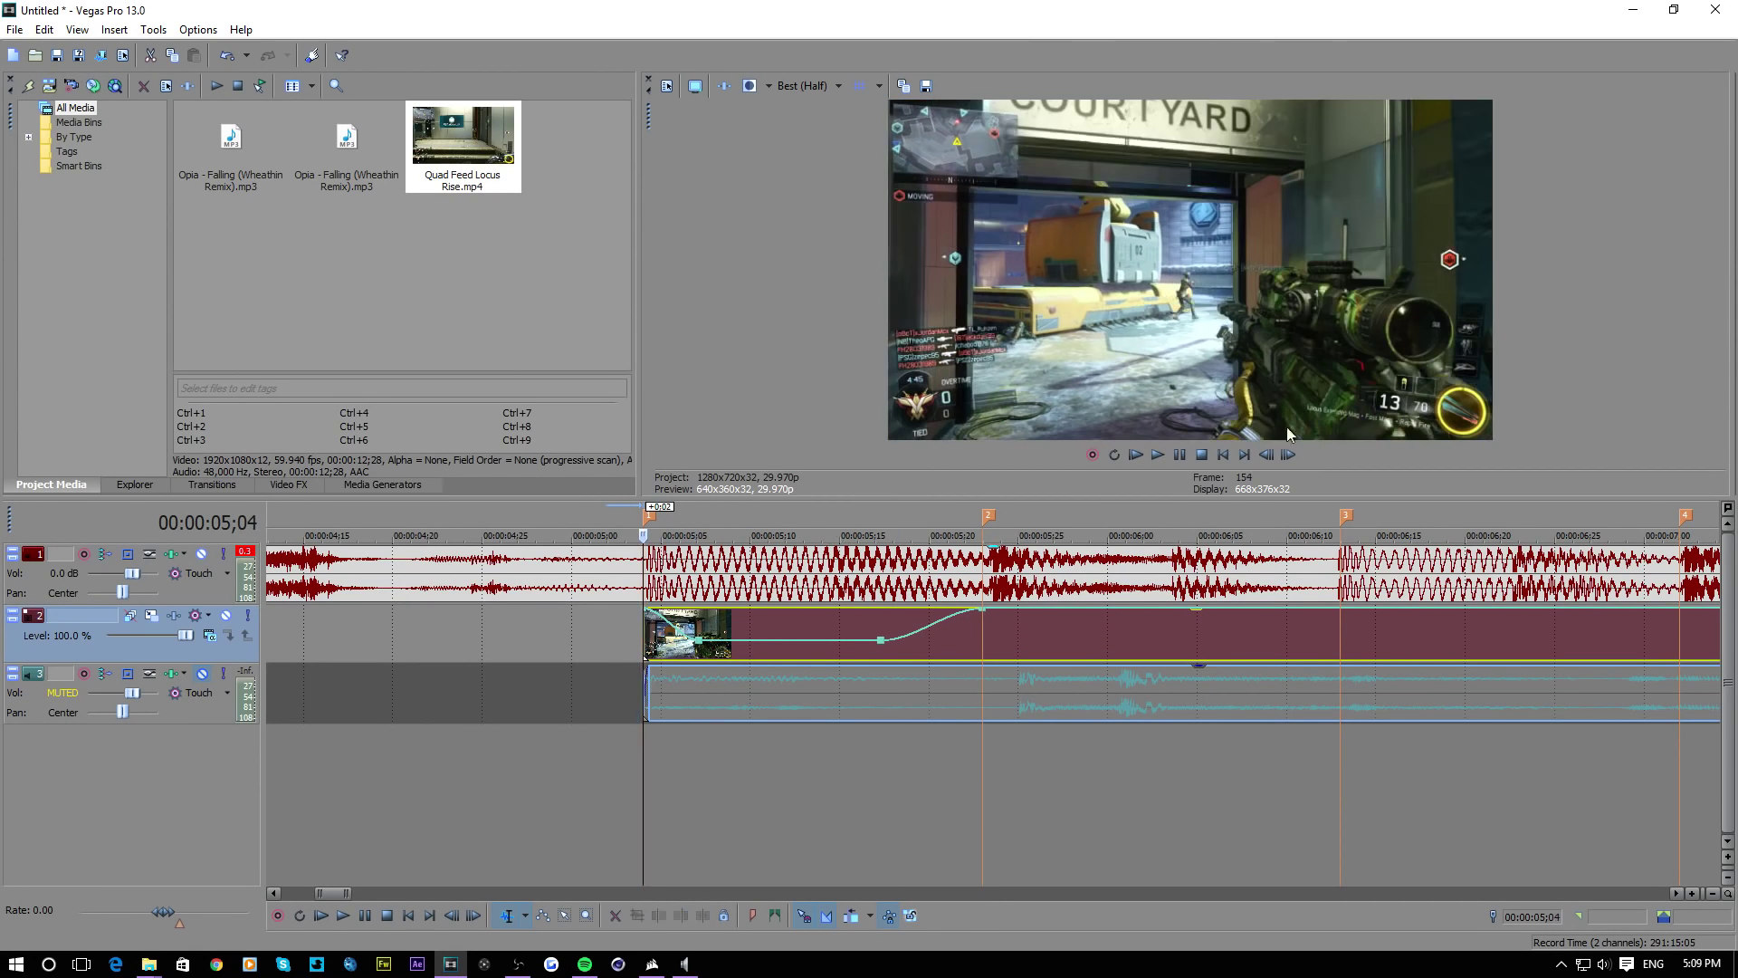
click(1179, 455)
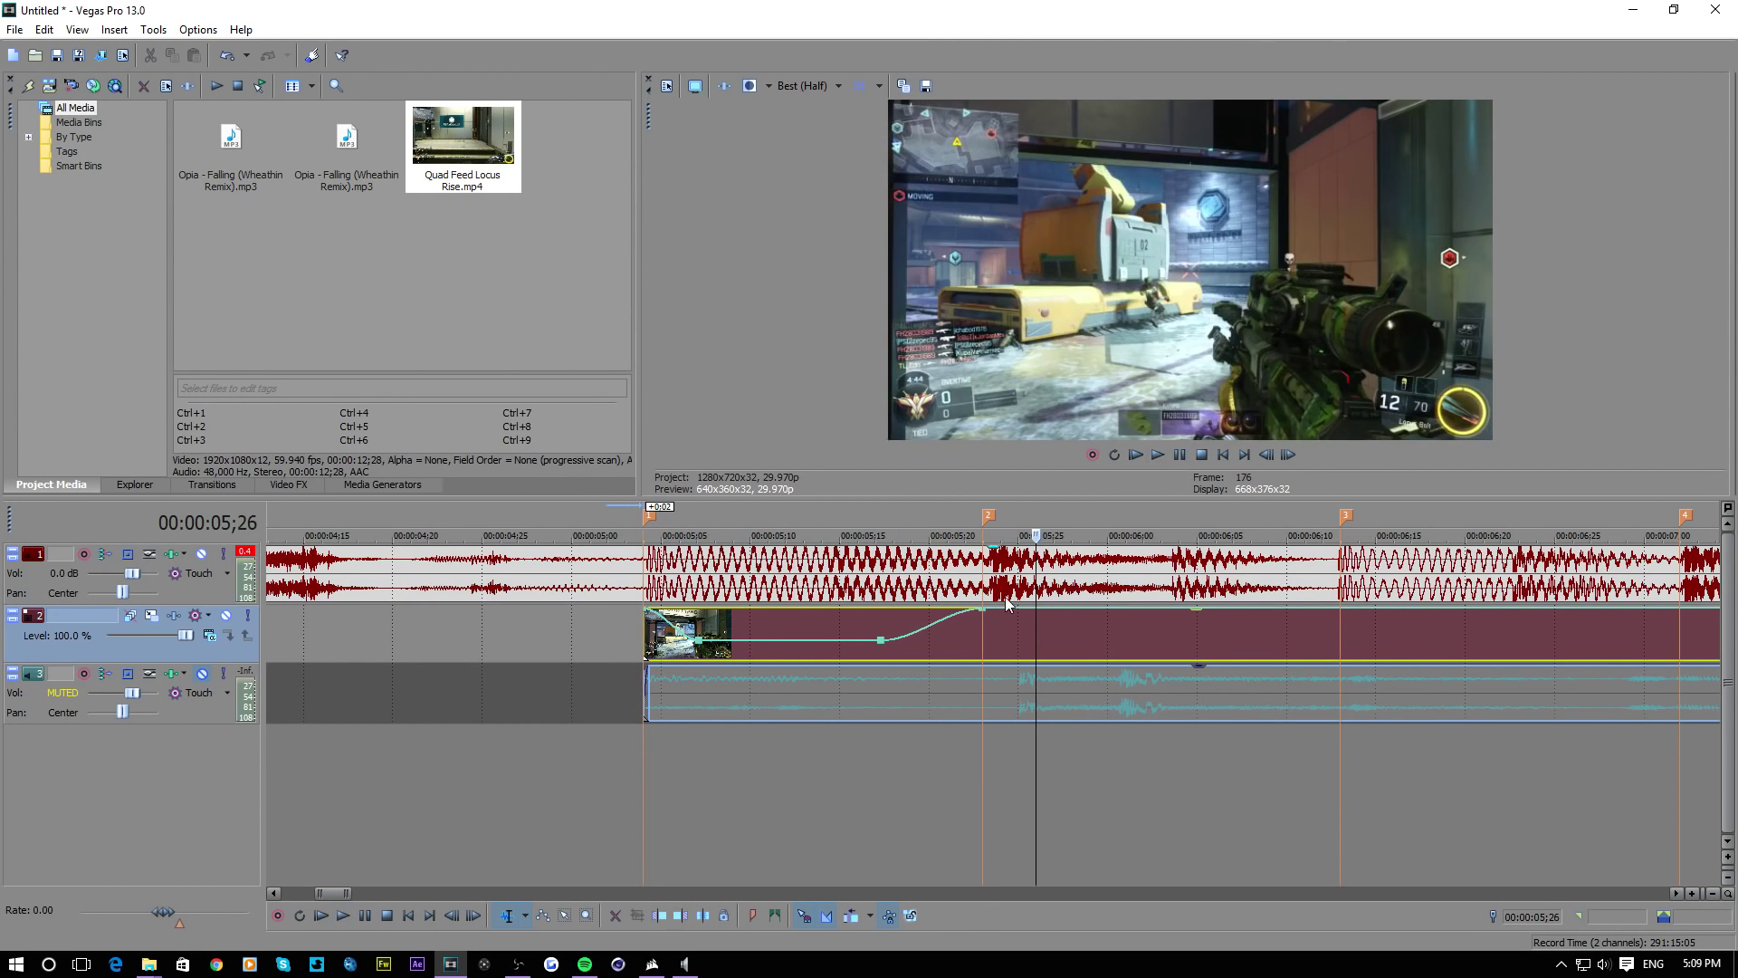
click(987, 638)
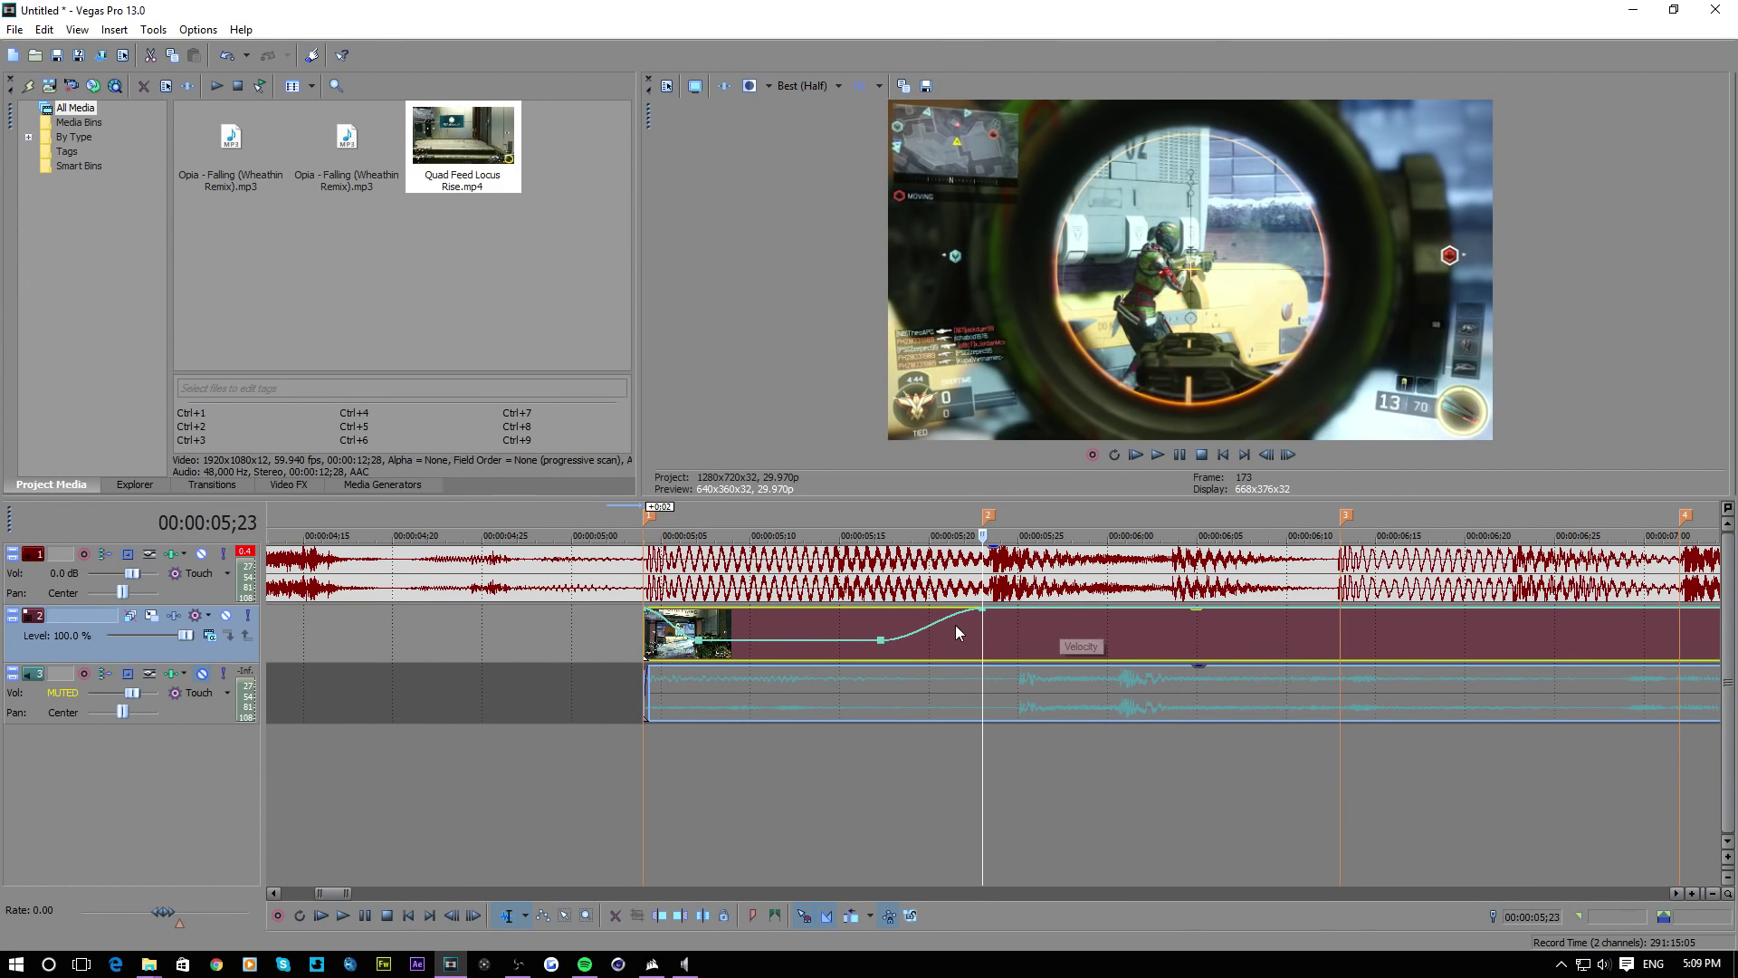
Add a velocity point at 00:00:05;28 and set it to 50% forward velocity
drag(985, 643, 1066, 626)
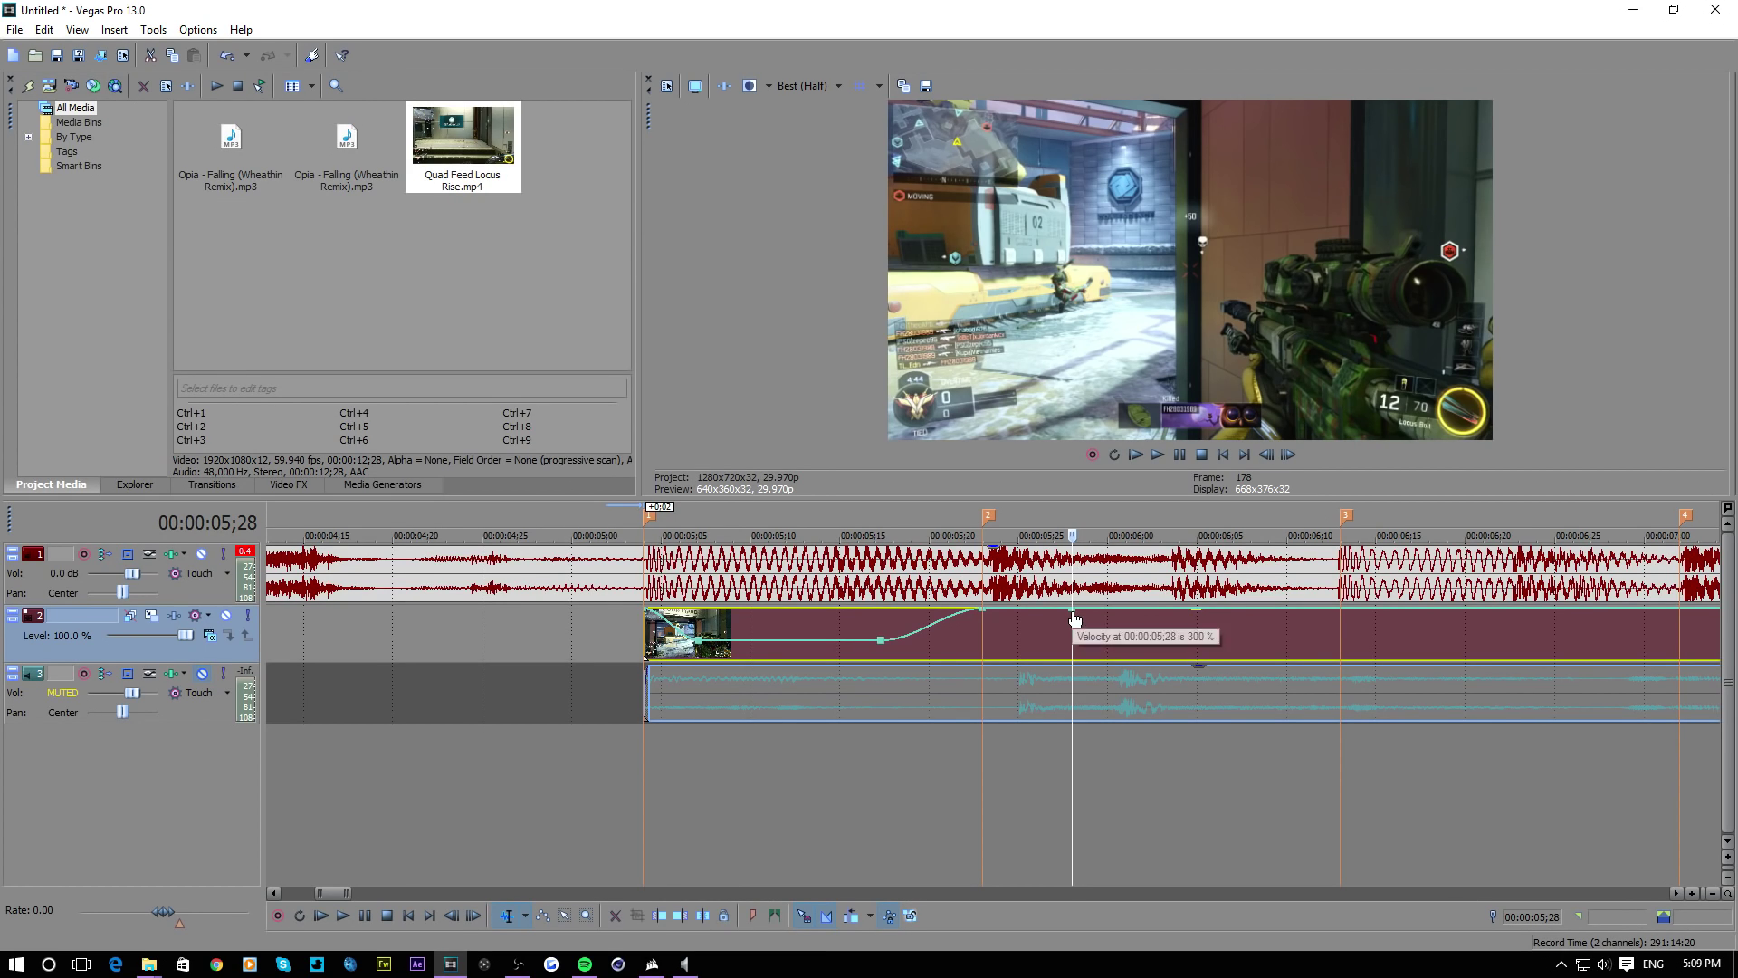
right_click(1074, 616)
click(1165, 303)
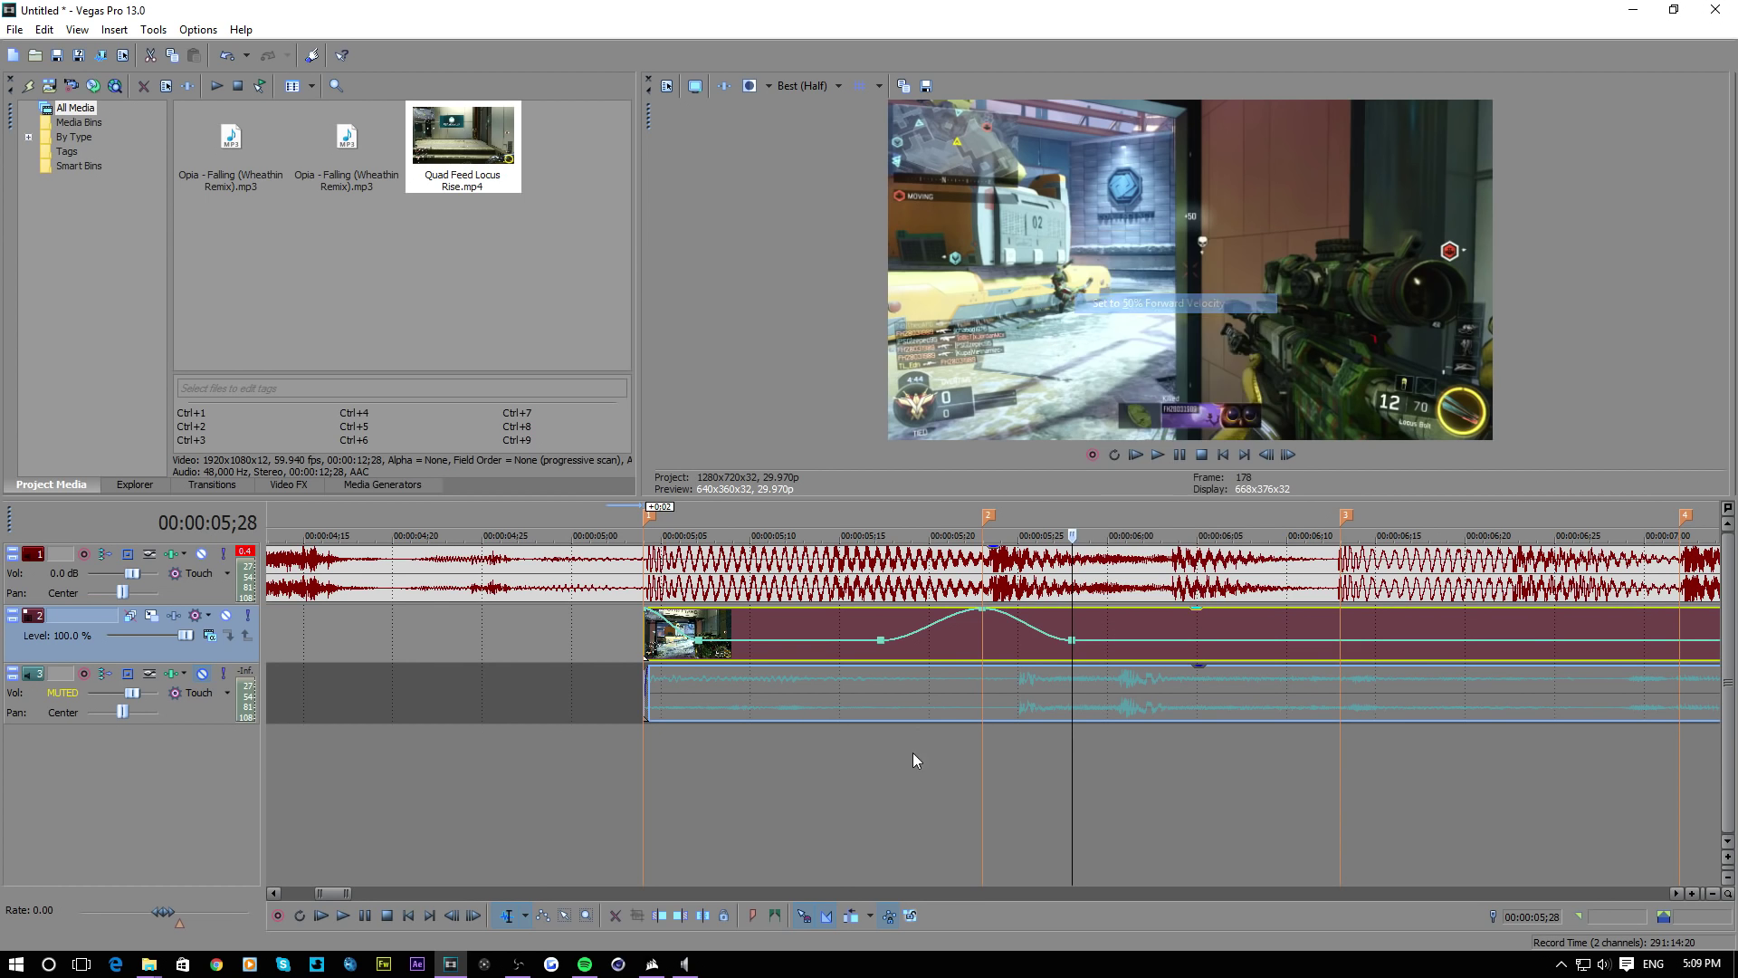
Play the timeline through the speed ramp around marker 2 and pause playback
click(840, 753)
click(1162, 453)
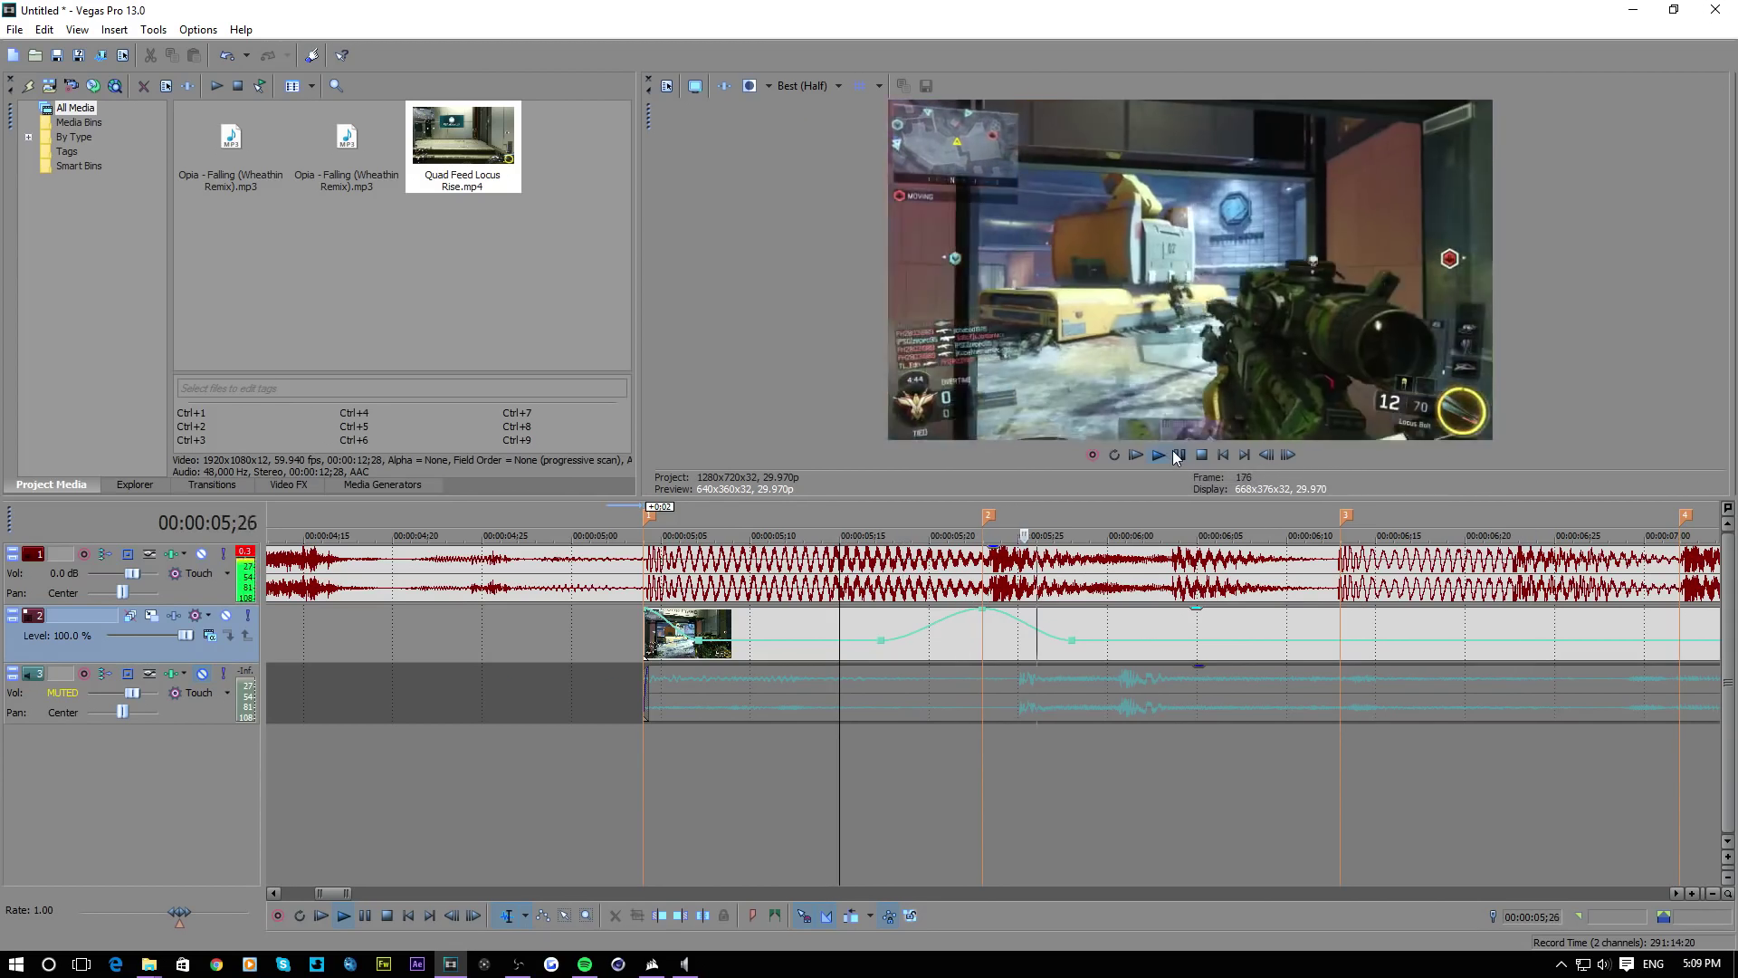
click(1197, 455)
Add a 50% velocity point at 00:00:06;07 and another at marker 3 raised to 300%
scroll(1100, 568, down, 6)
scroll(1099, 568, up, 6)
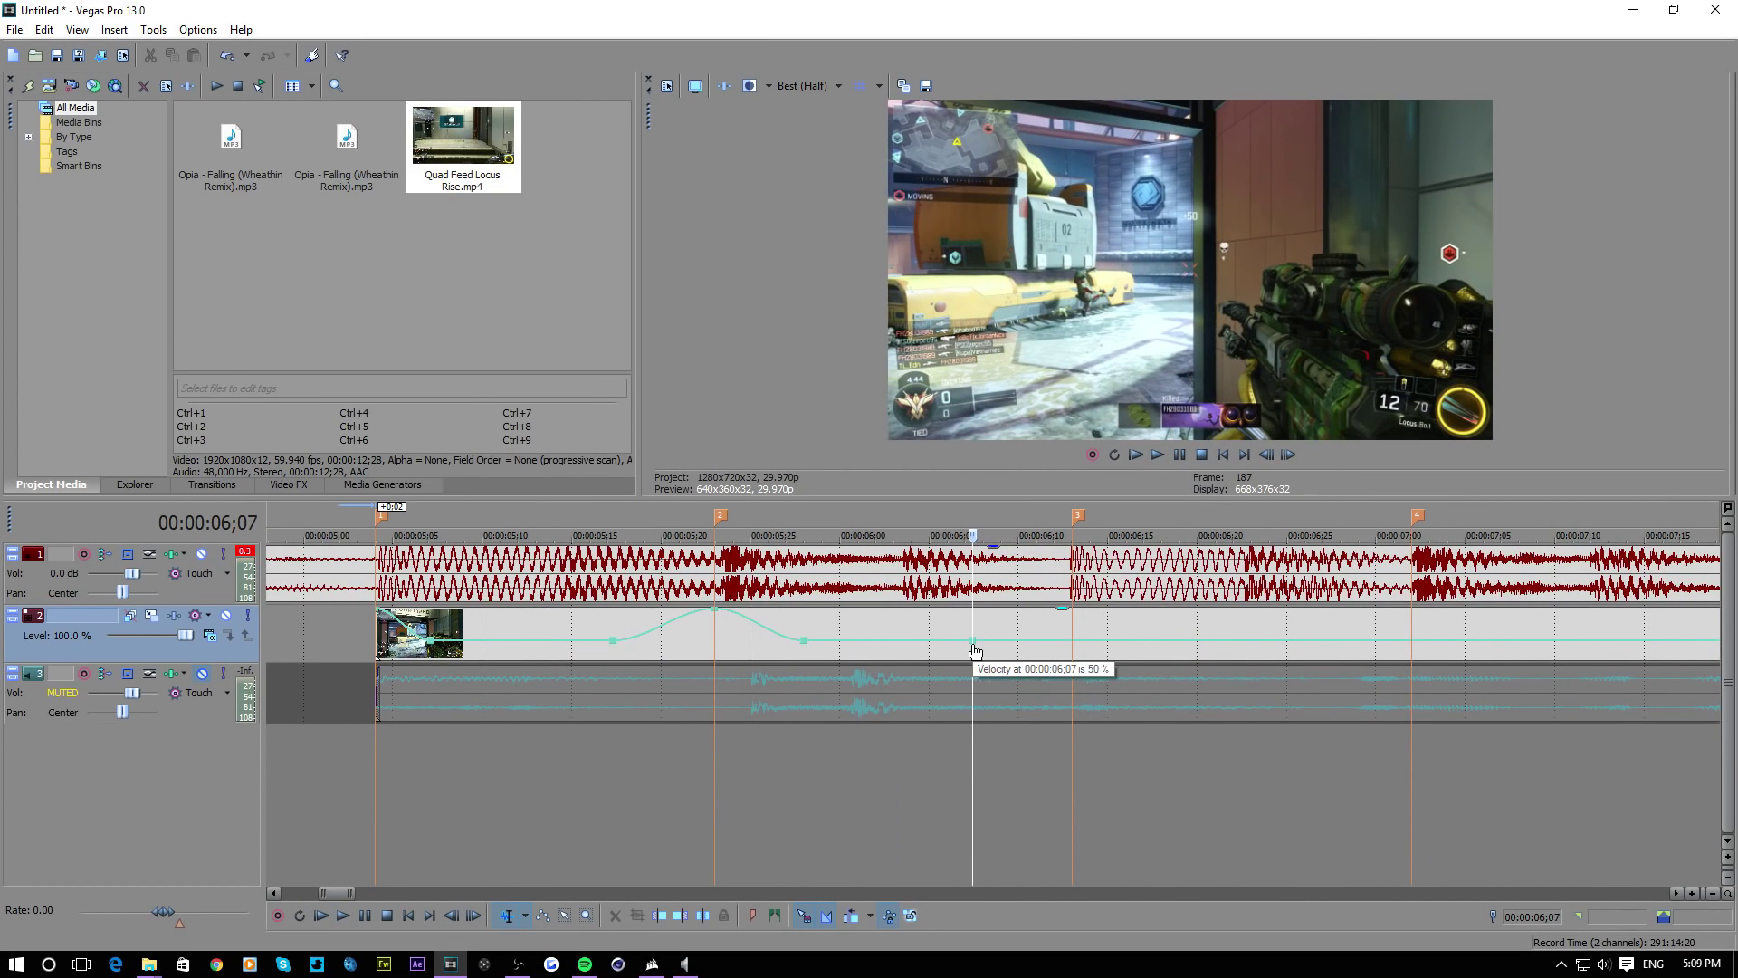
click(1077, 641)
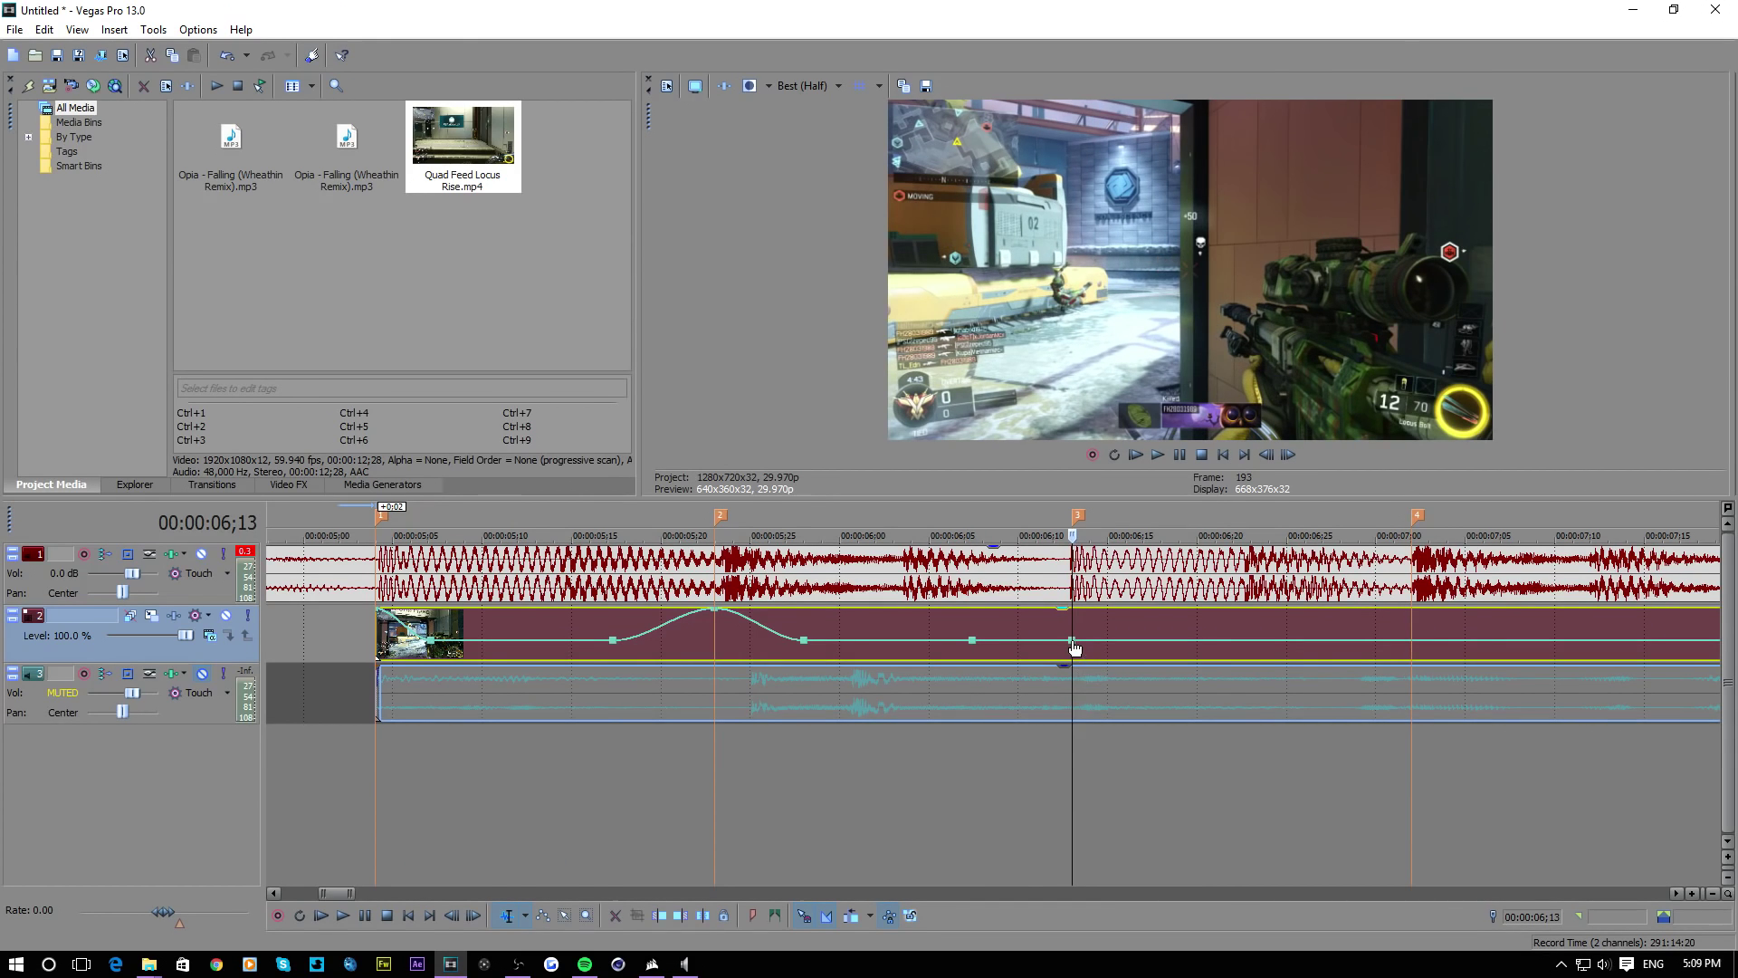
double_click(1076, 641)
drag(1076, 641, 1086, 604)
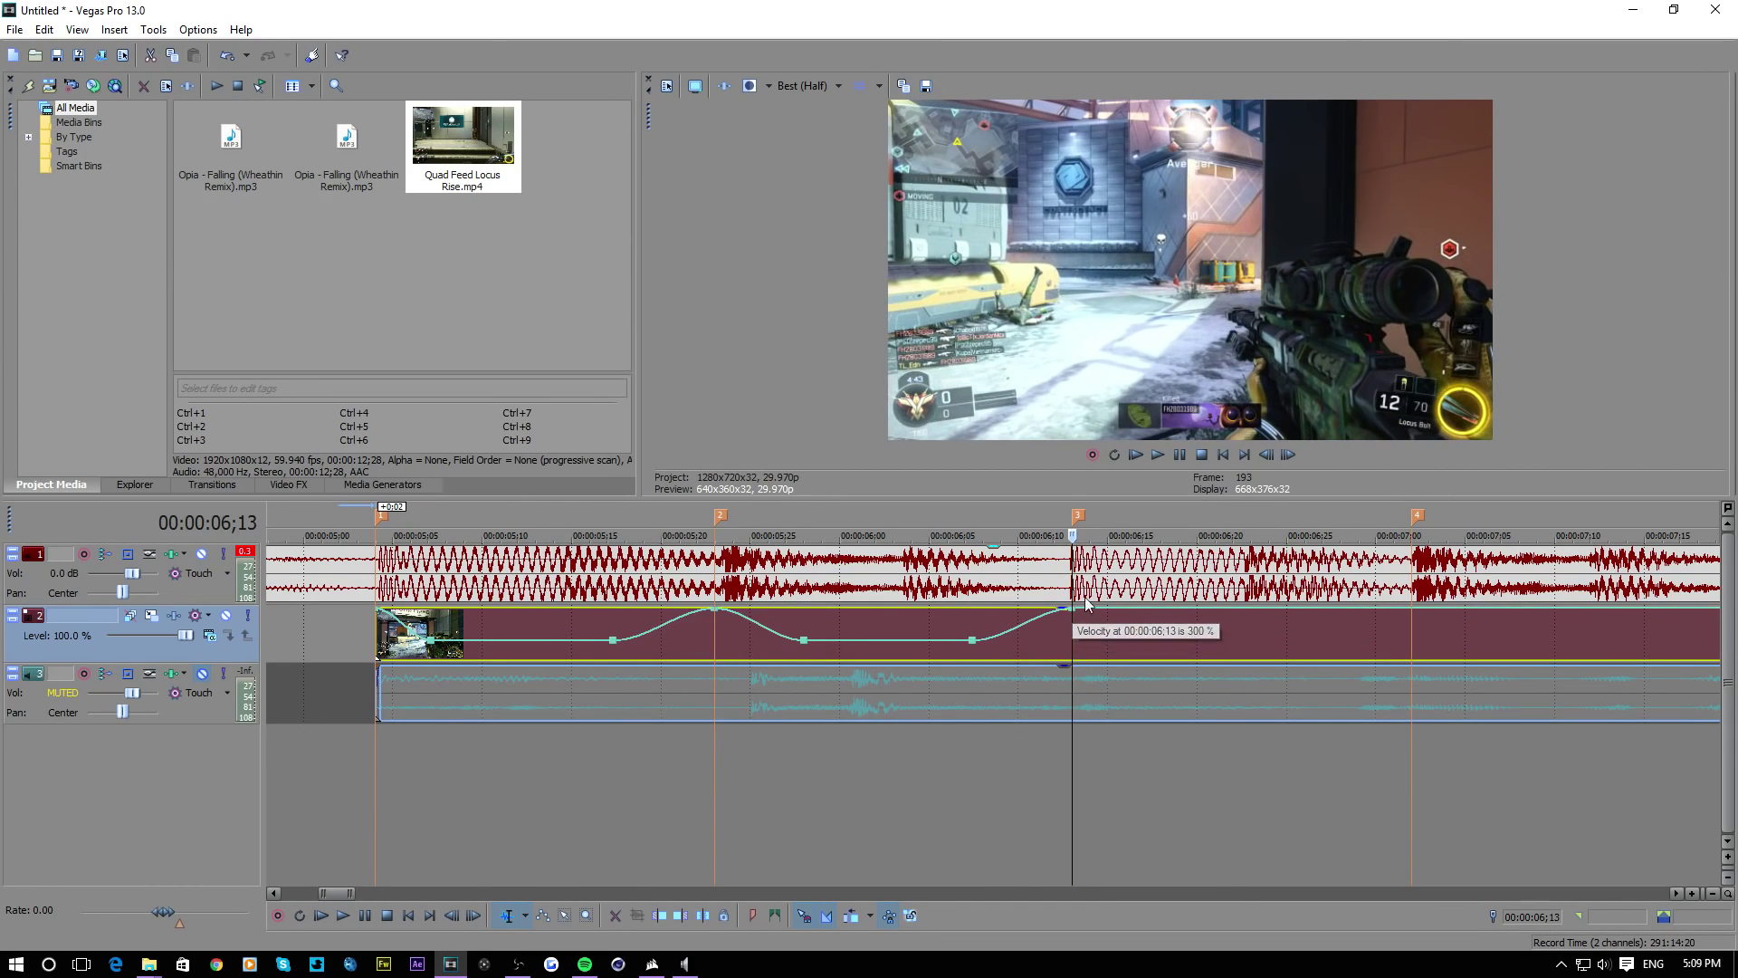
Add a velocity point at 00:00:06;16 and set it to 50% forward velocity
click(1144, 617)
right_click(1143, 620)
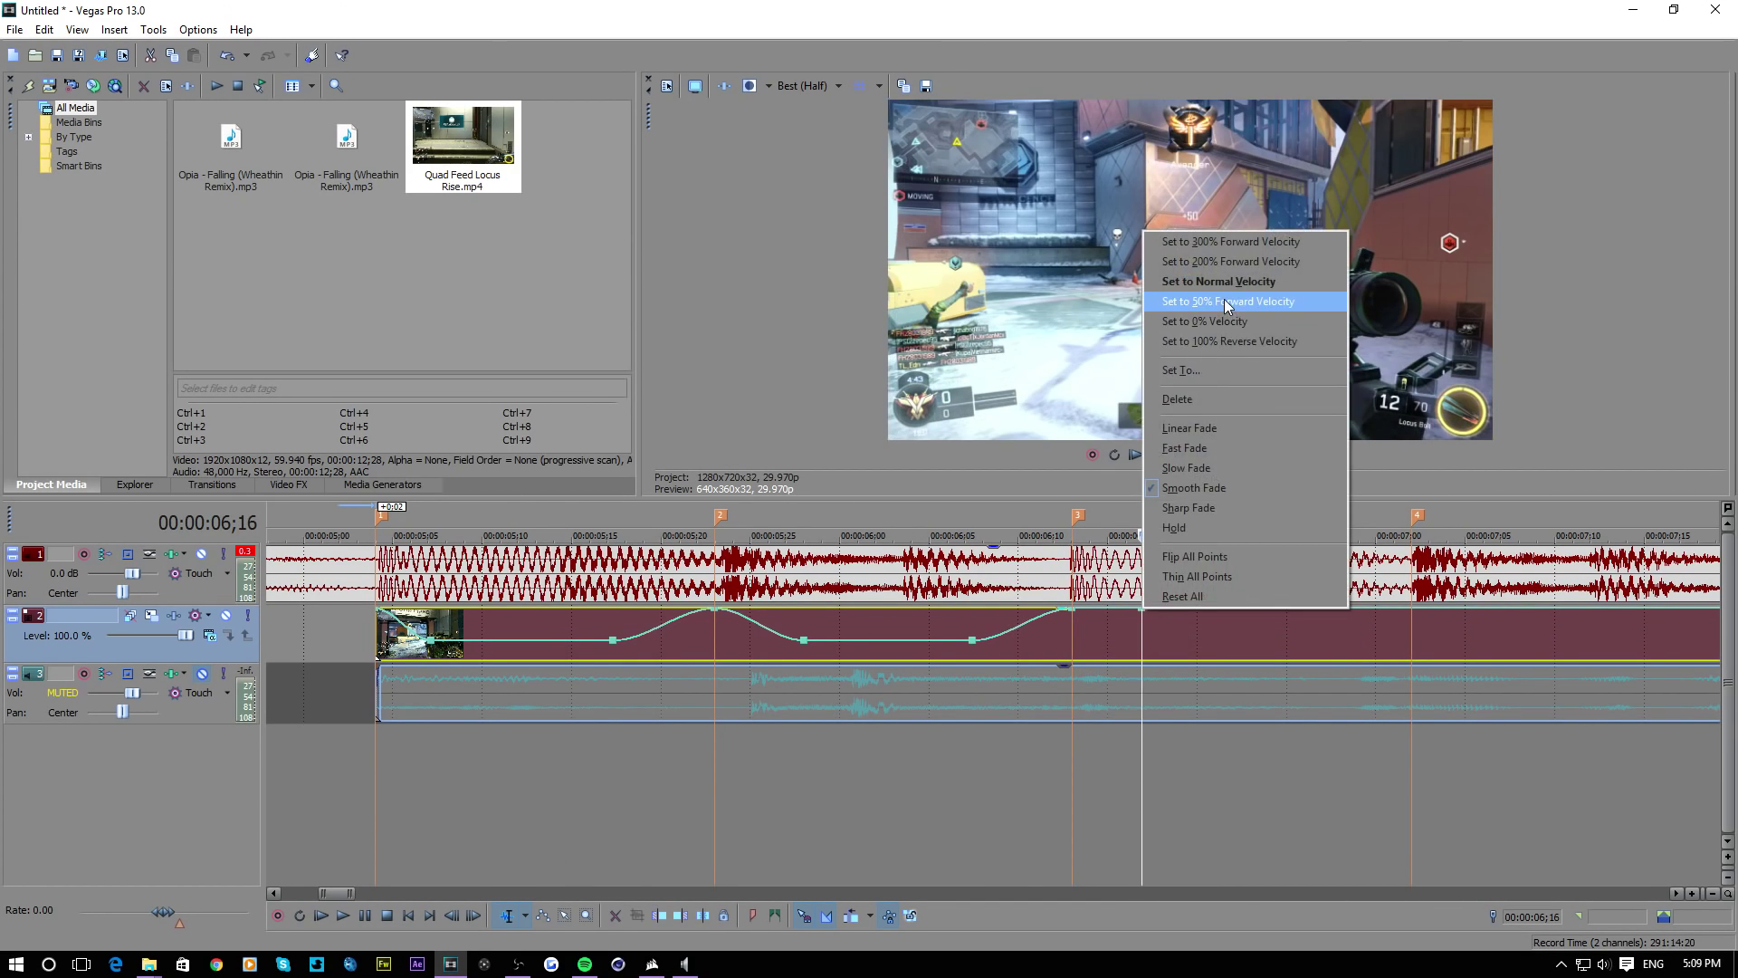
click(1225, 299)
Play the speed ramps at markers 2 and 3, then replay from before marker 3 to check the sync with the music
scroll(722, 780, down, 5)
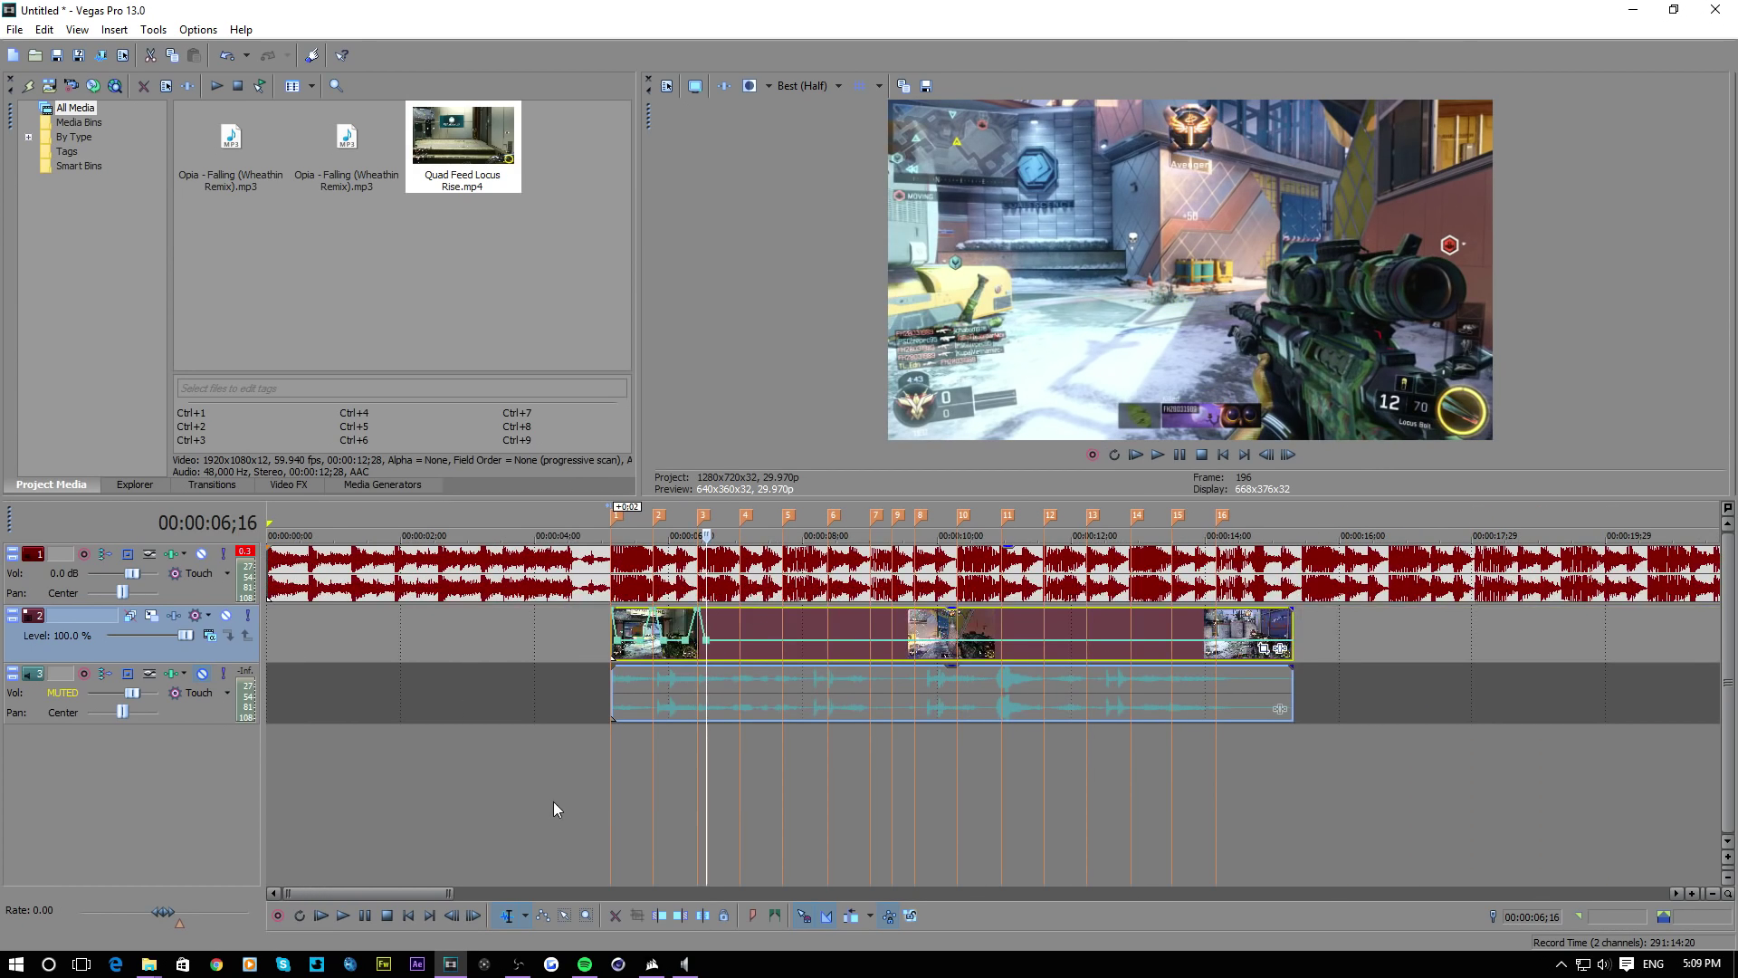
click(597, 787)
click(1168, 454)
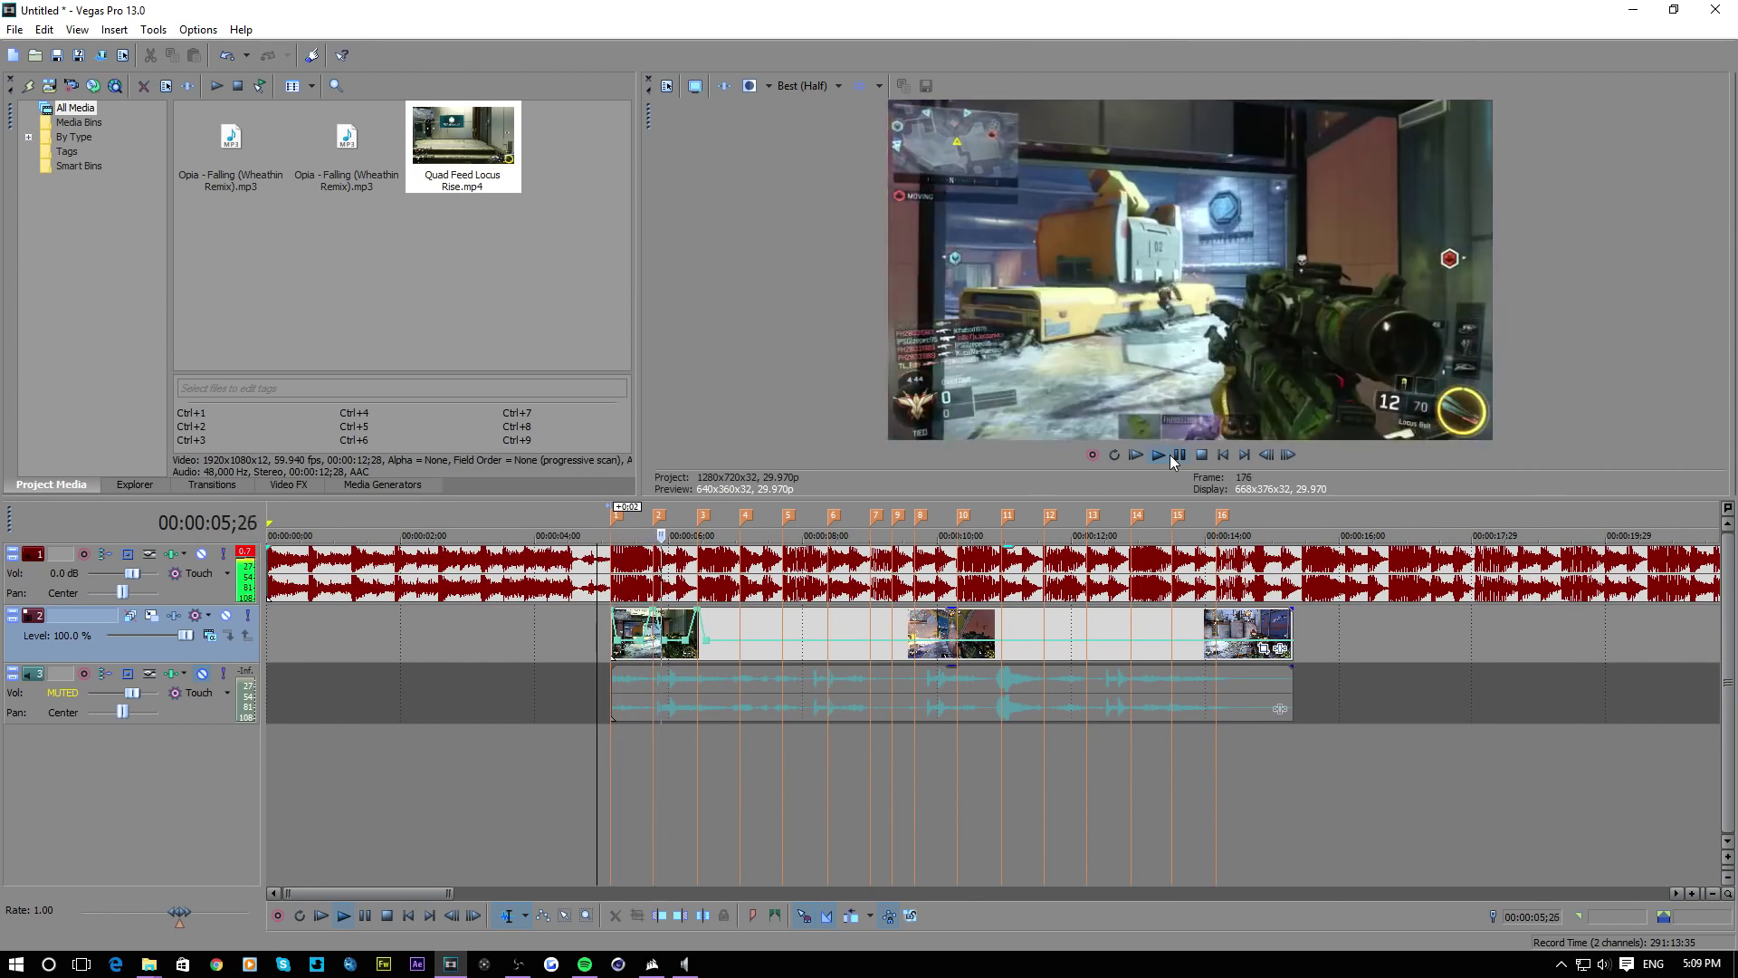
click(1179, 455)
scroll(1132, 538, up, 4)
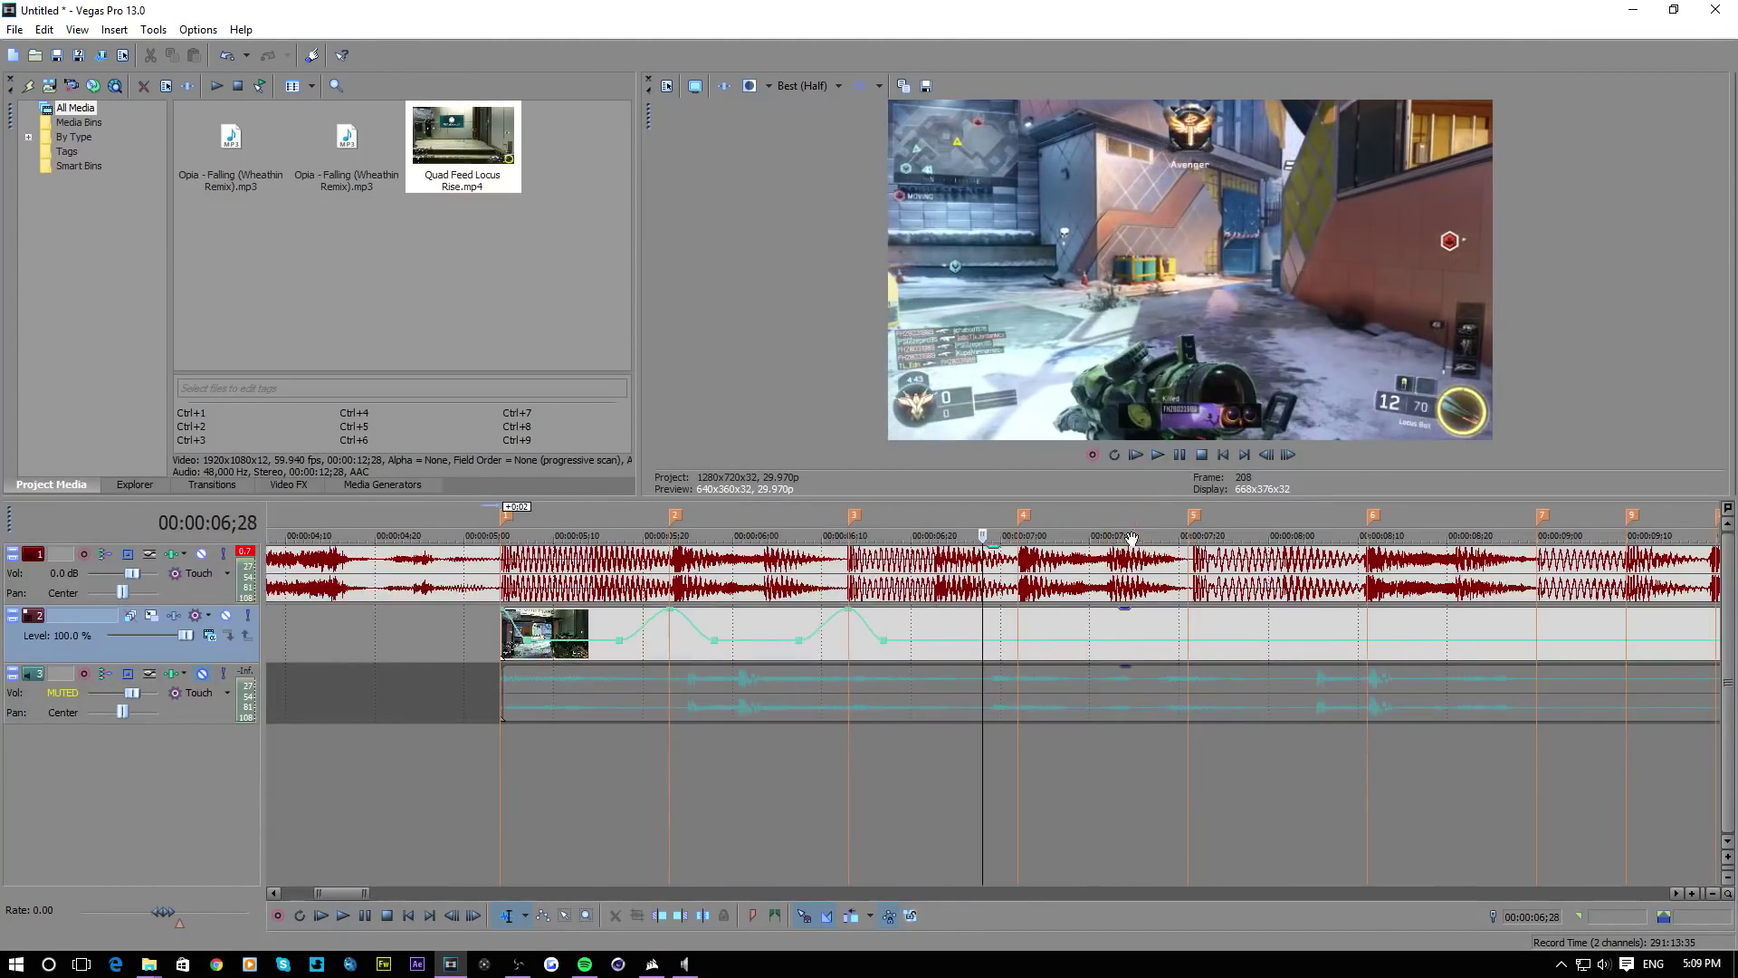
click(806, 730)
click(1158, 455)
click(1179, 455)
Add a 50% velocity point shortly before marker 4 and another at marker 4 raised to 300%
double_click(971, 640)
click(1014, 621)
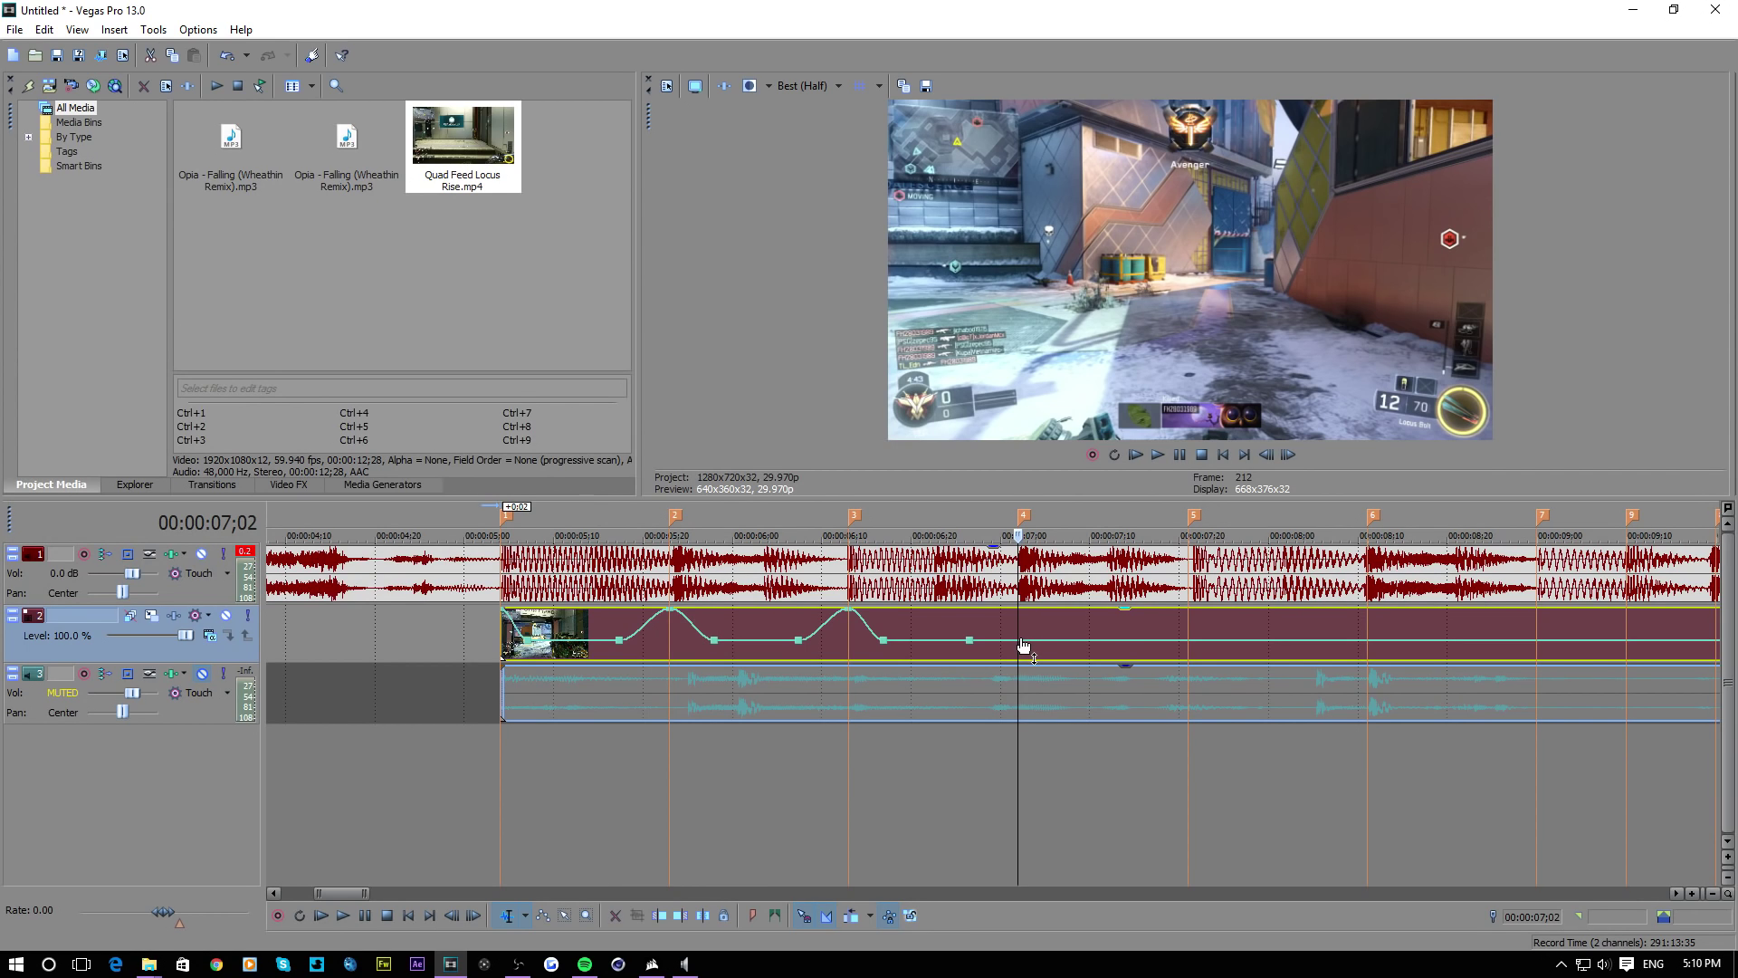
double_click(1021, 640)
drag(1021, 640, 1018, 608)
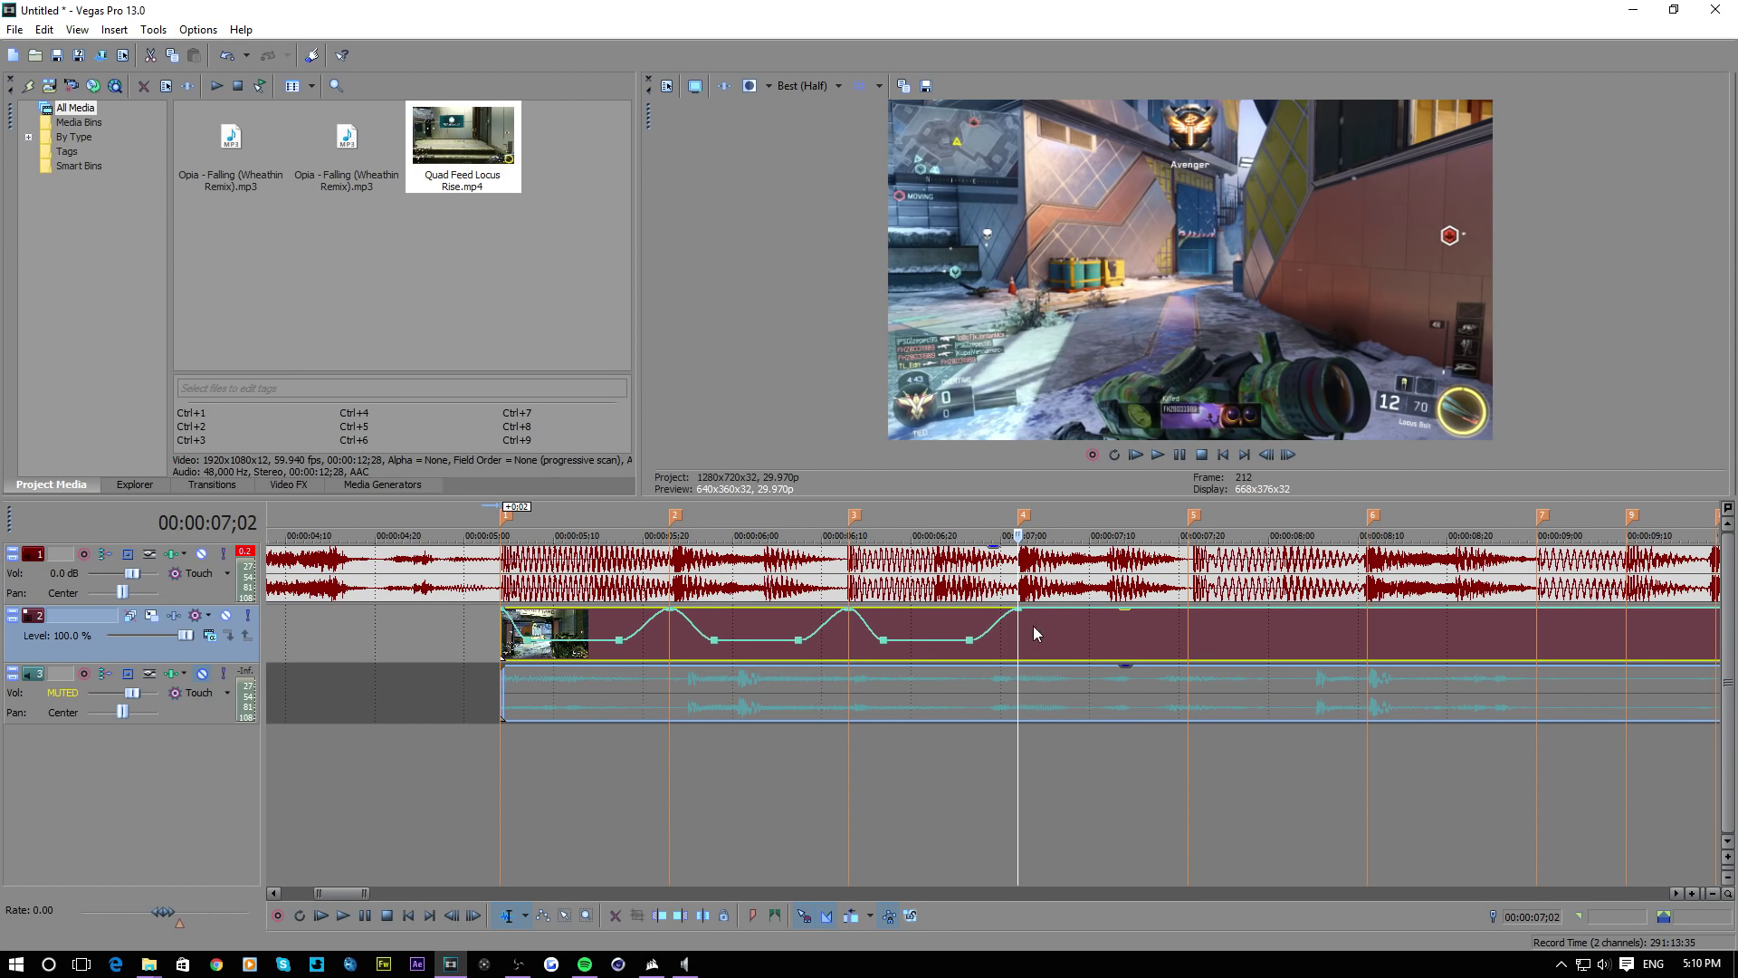
Add a velocity point at 00:00:07;07 and set it to 50% forward velocity
mouse_move(1017, 625)
mouse_down()
mouse_move(830, 623)
mouse_move(1017, 636)
mouse_up()
click(1072, 618)
right_click(1071, 618)
click(1122, 304)
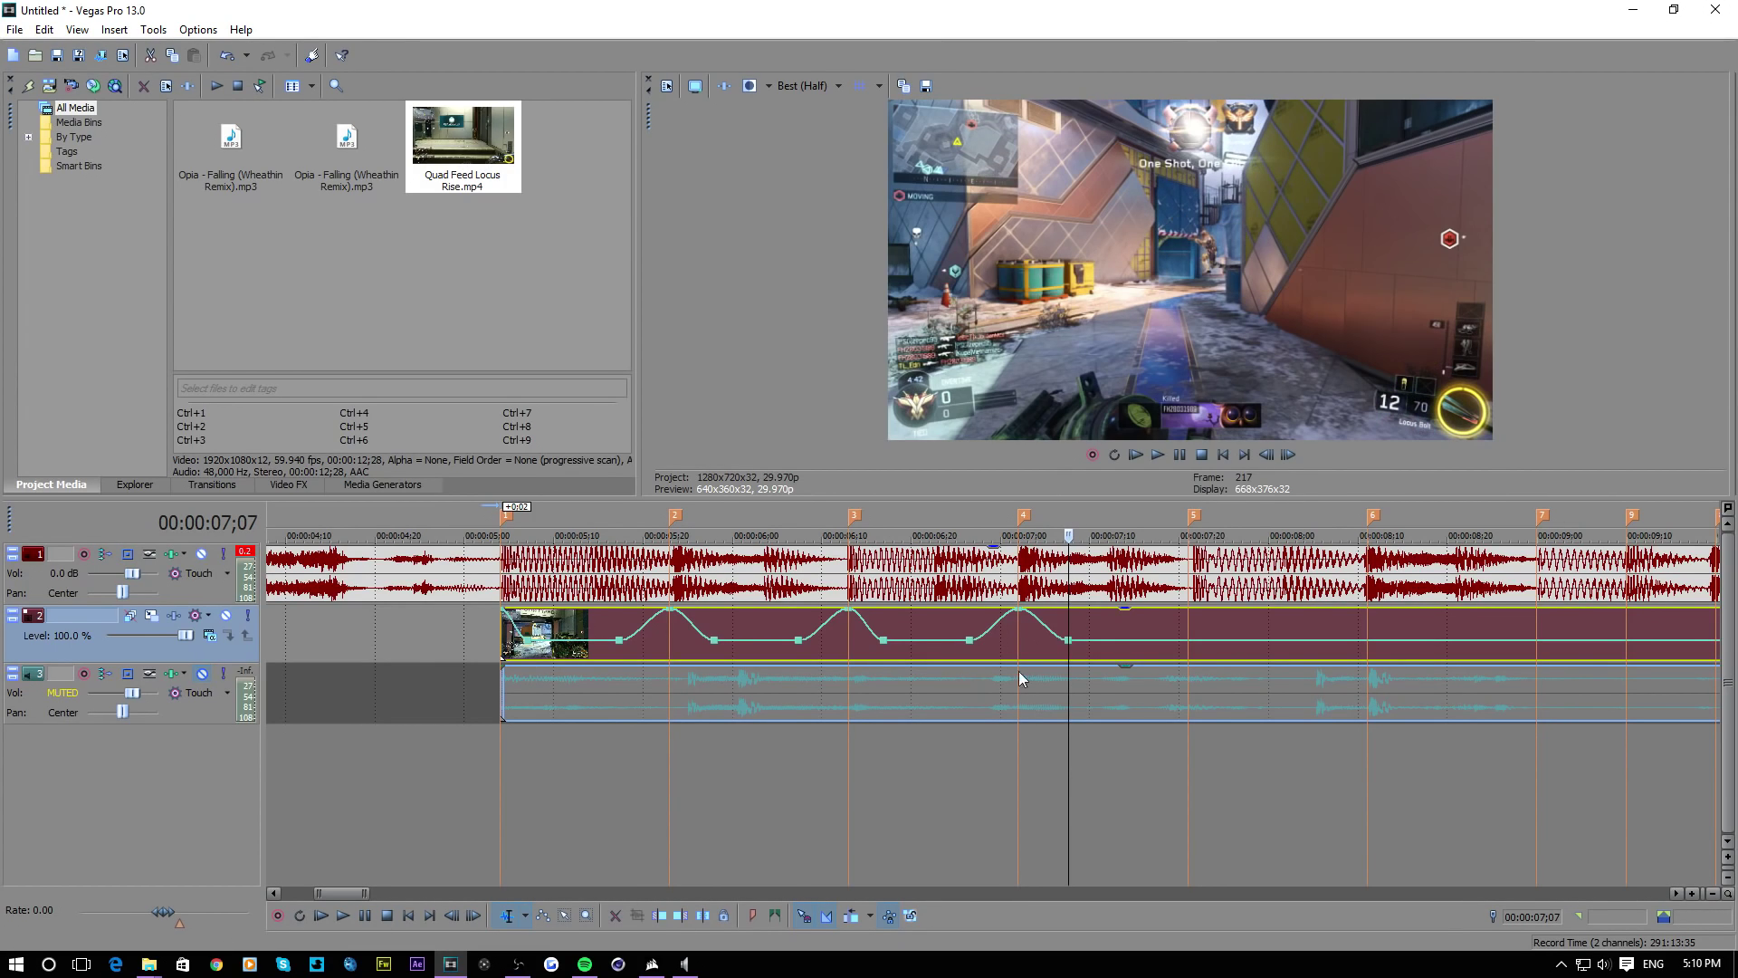
Move the velocity point after marker 4 closer to the marker, set it to 50% forward velocity, and play the result
click(1021, 677)
click(1014, 645)
drag(1013, 645, 955, 643)
drag(1069, 641, 1053, 638)
right_click(1053, 645)
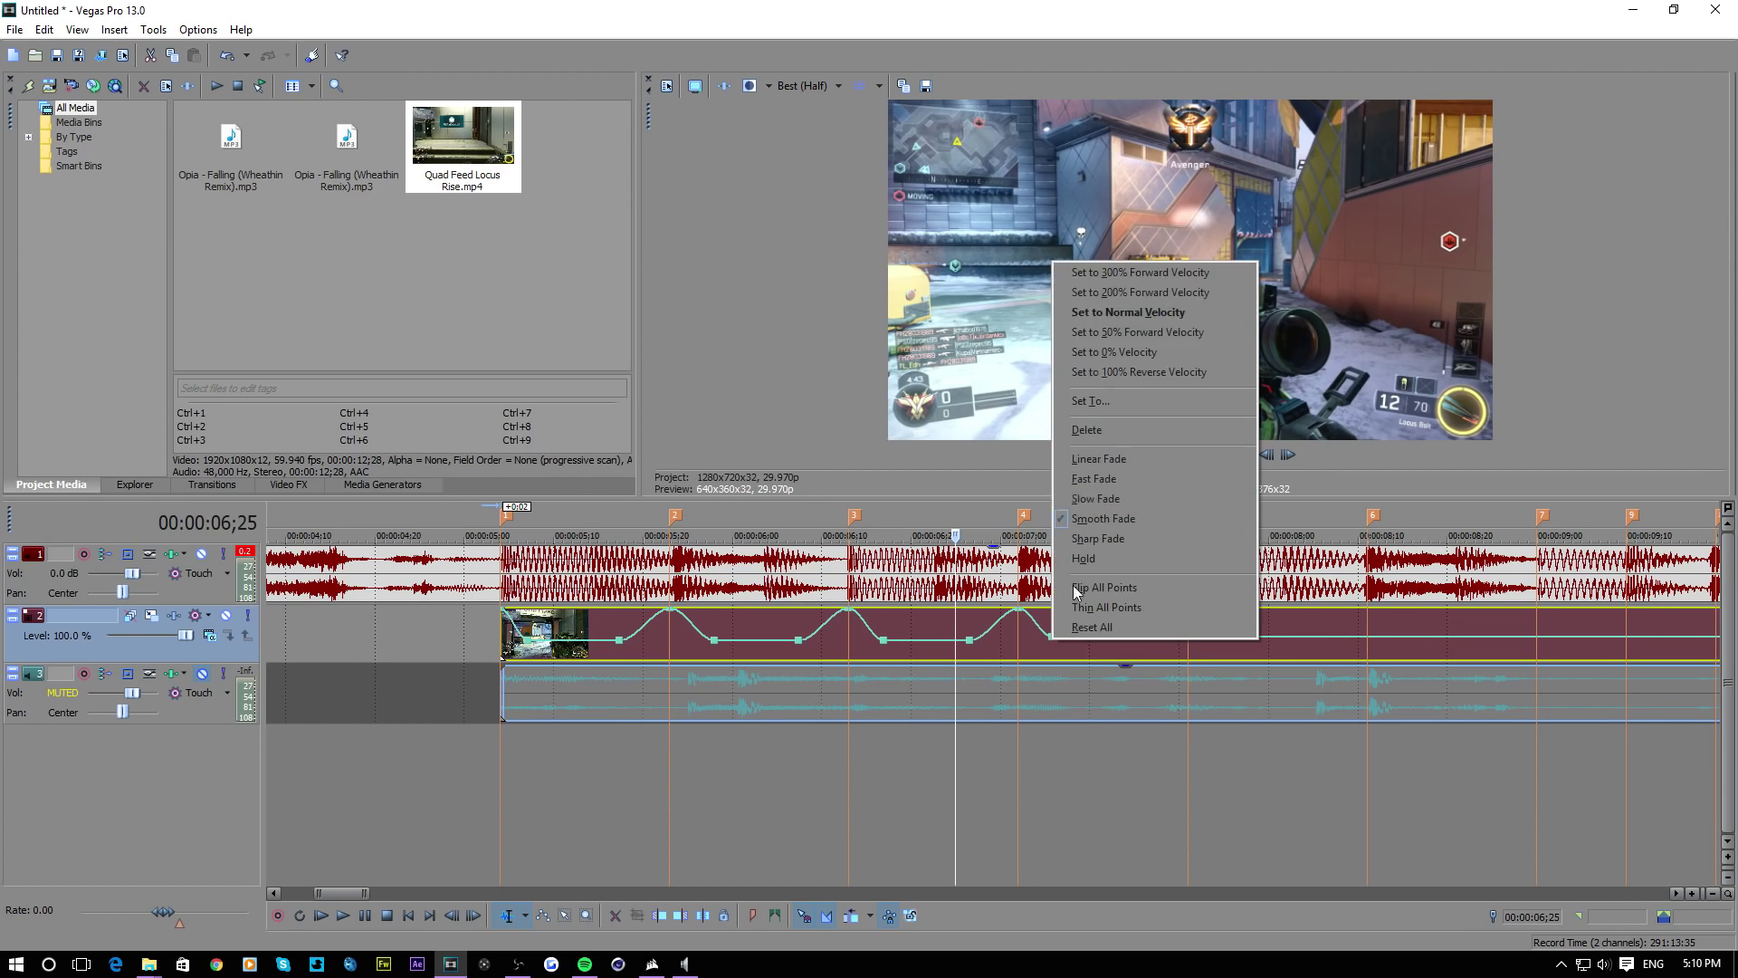
click(1090, 323)
key(Left)
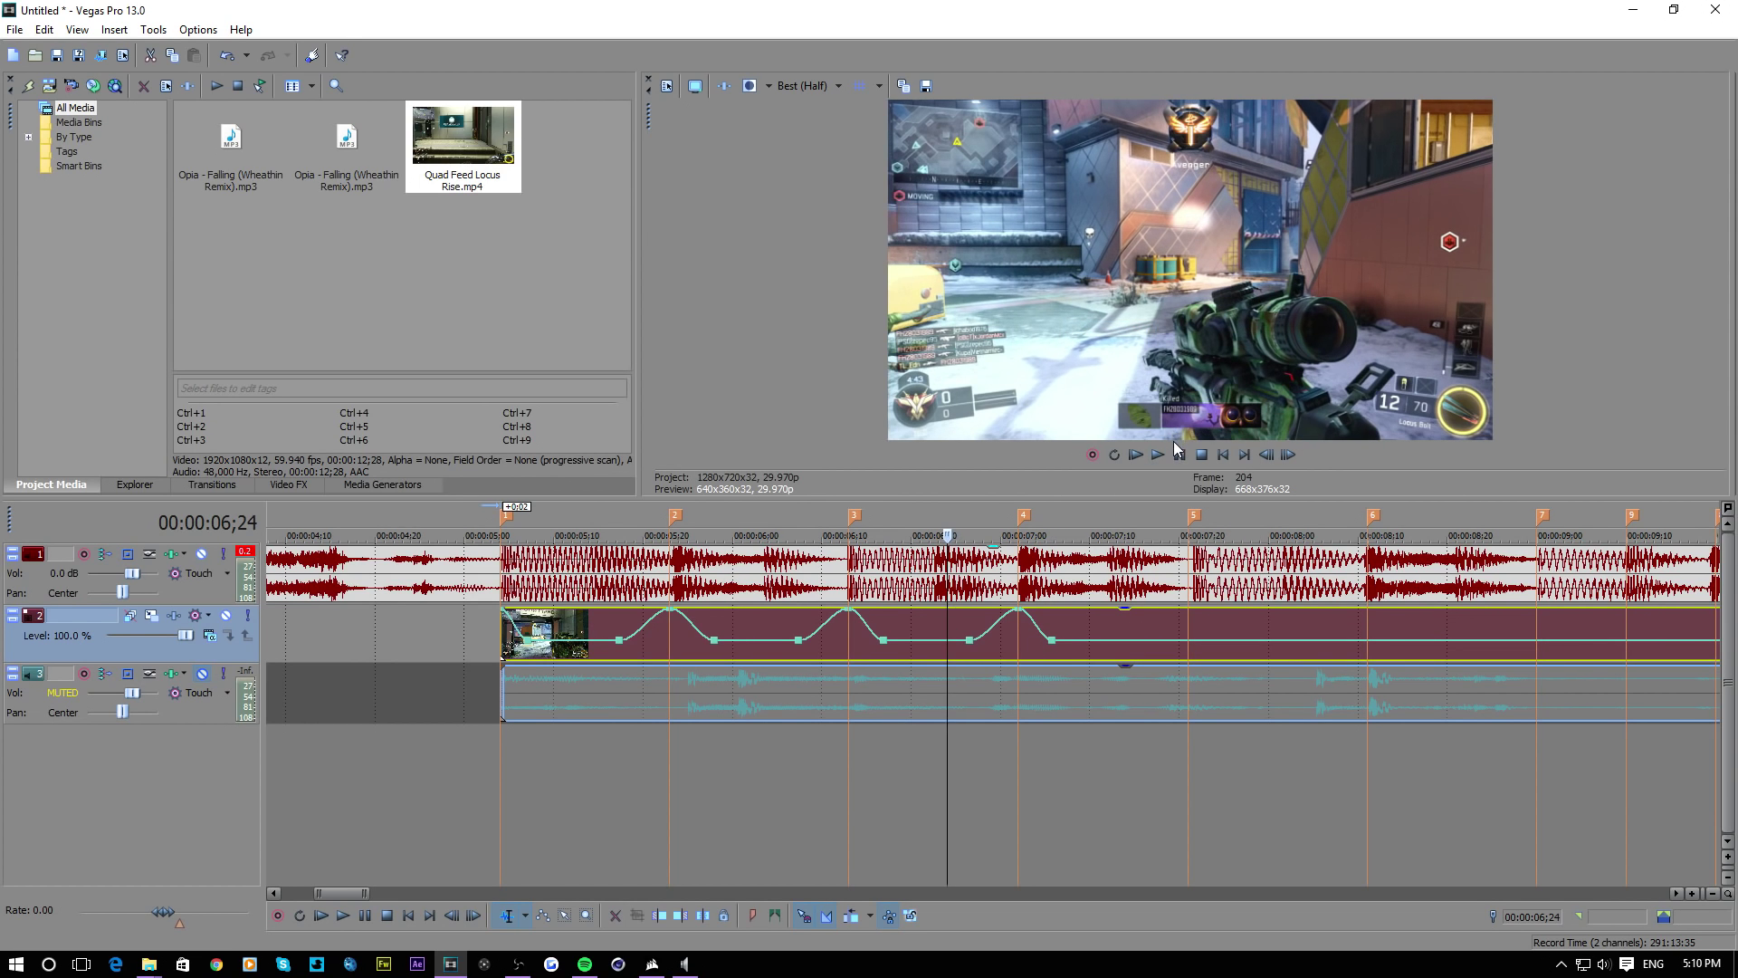
click(1177, 452)
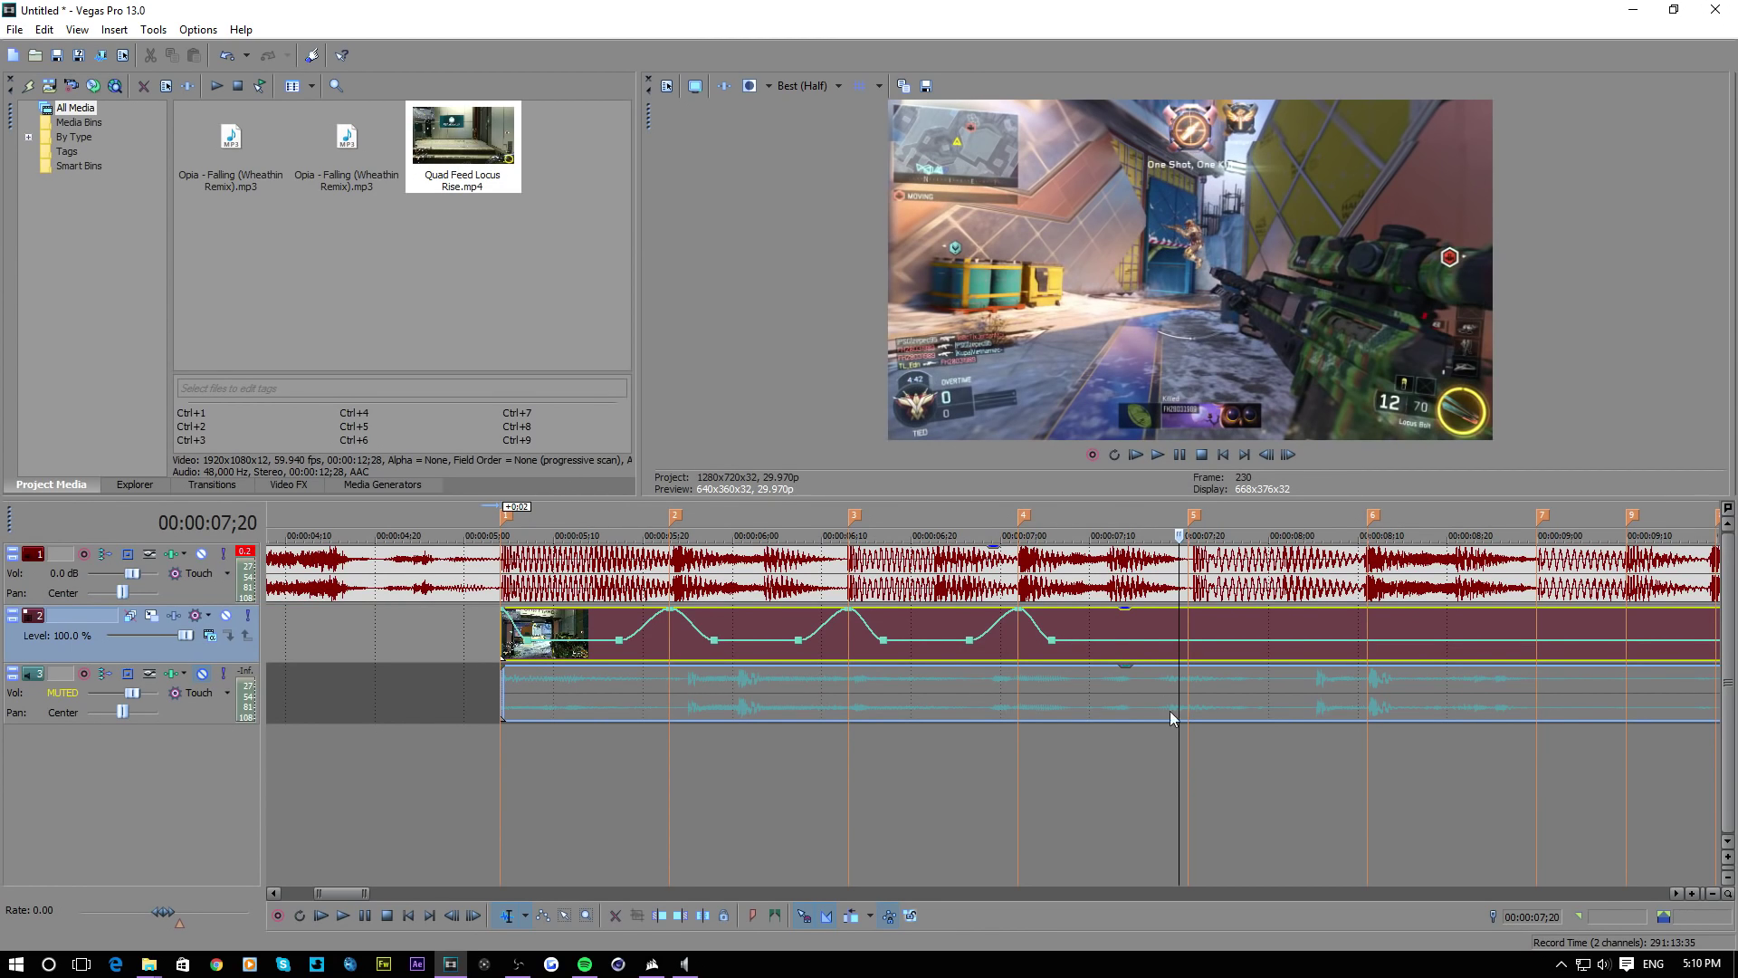
Add a 50% velocity point at 00:00:07;15 and another at marker 5 raised to 300%
double_click(1138, 642)
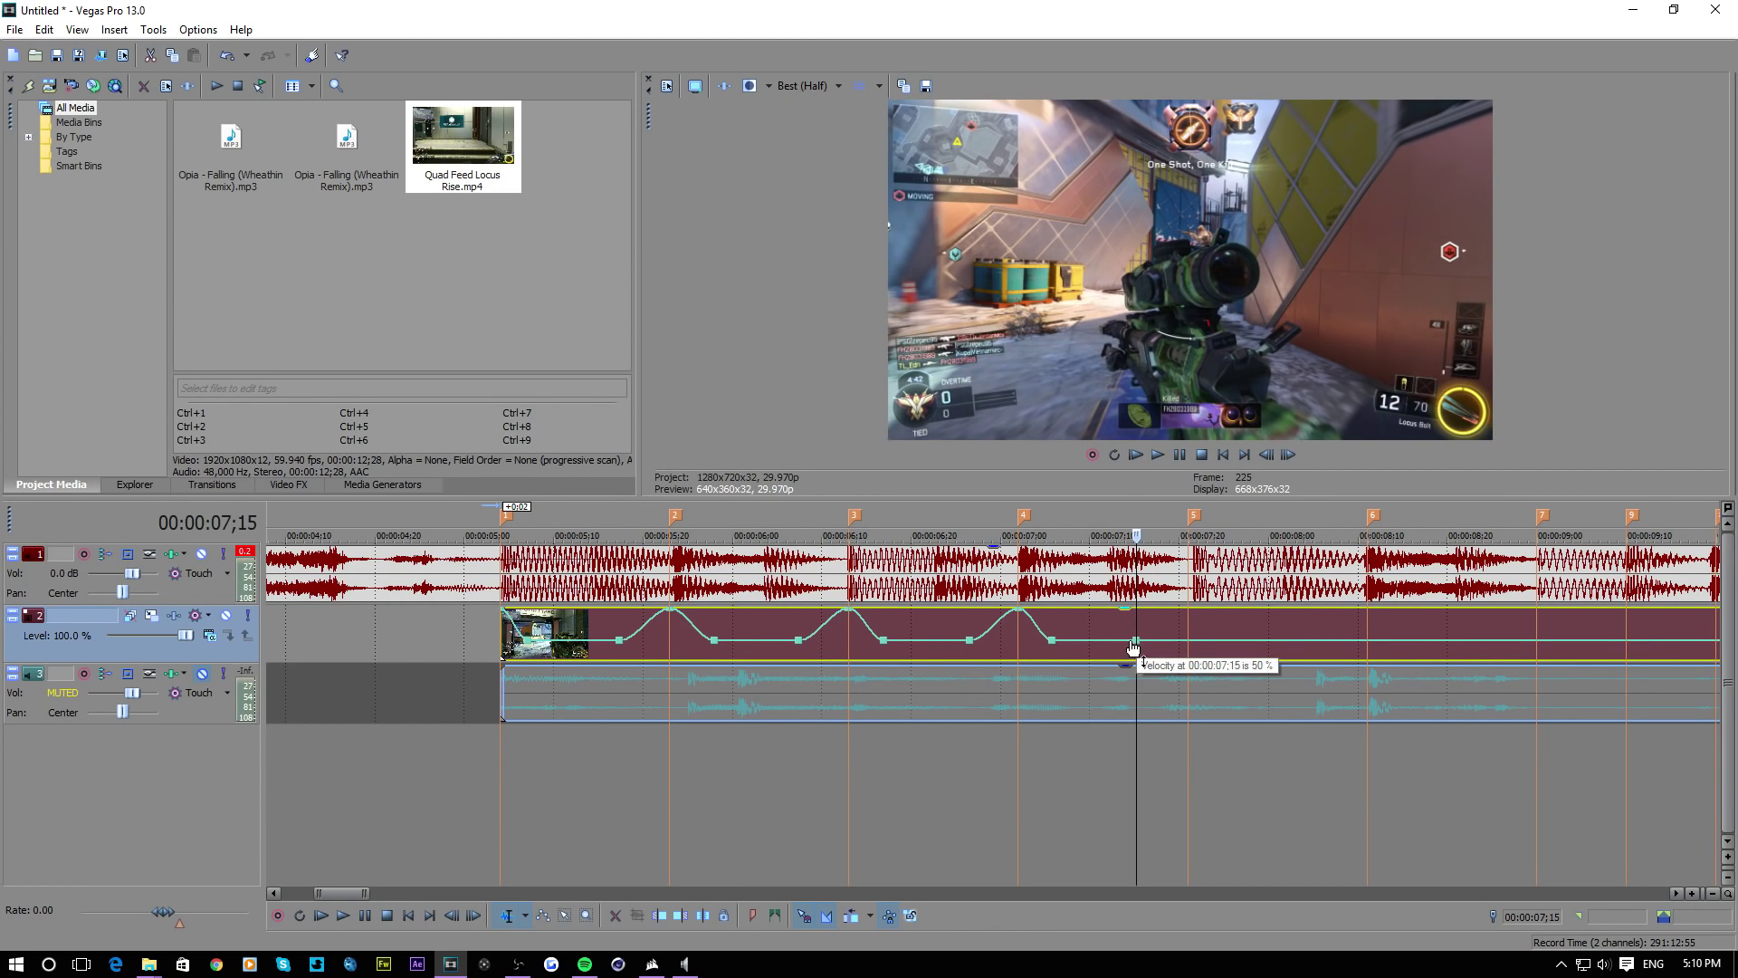
double_click(1187, 642)
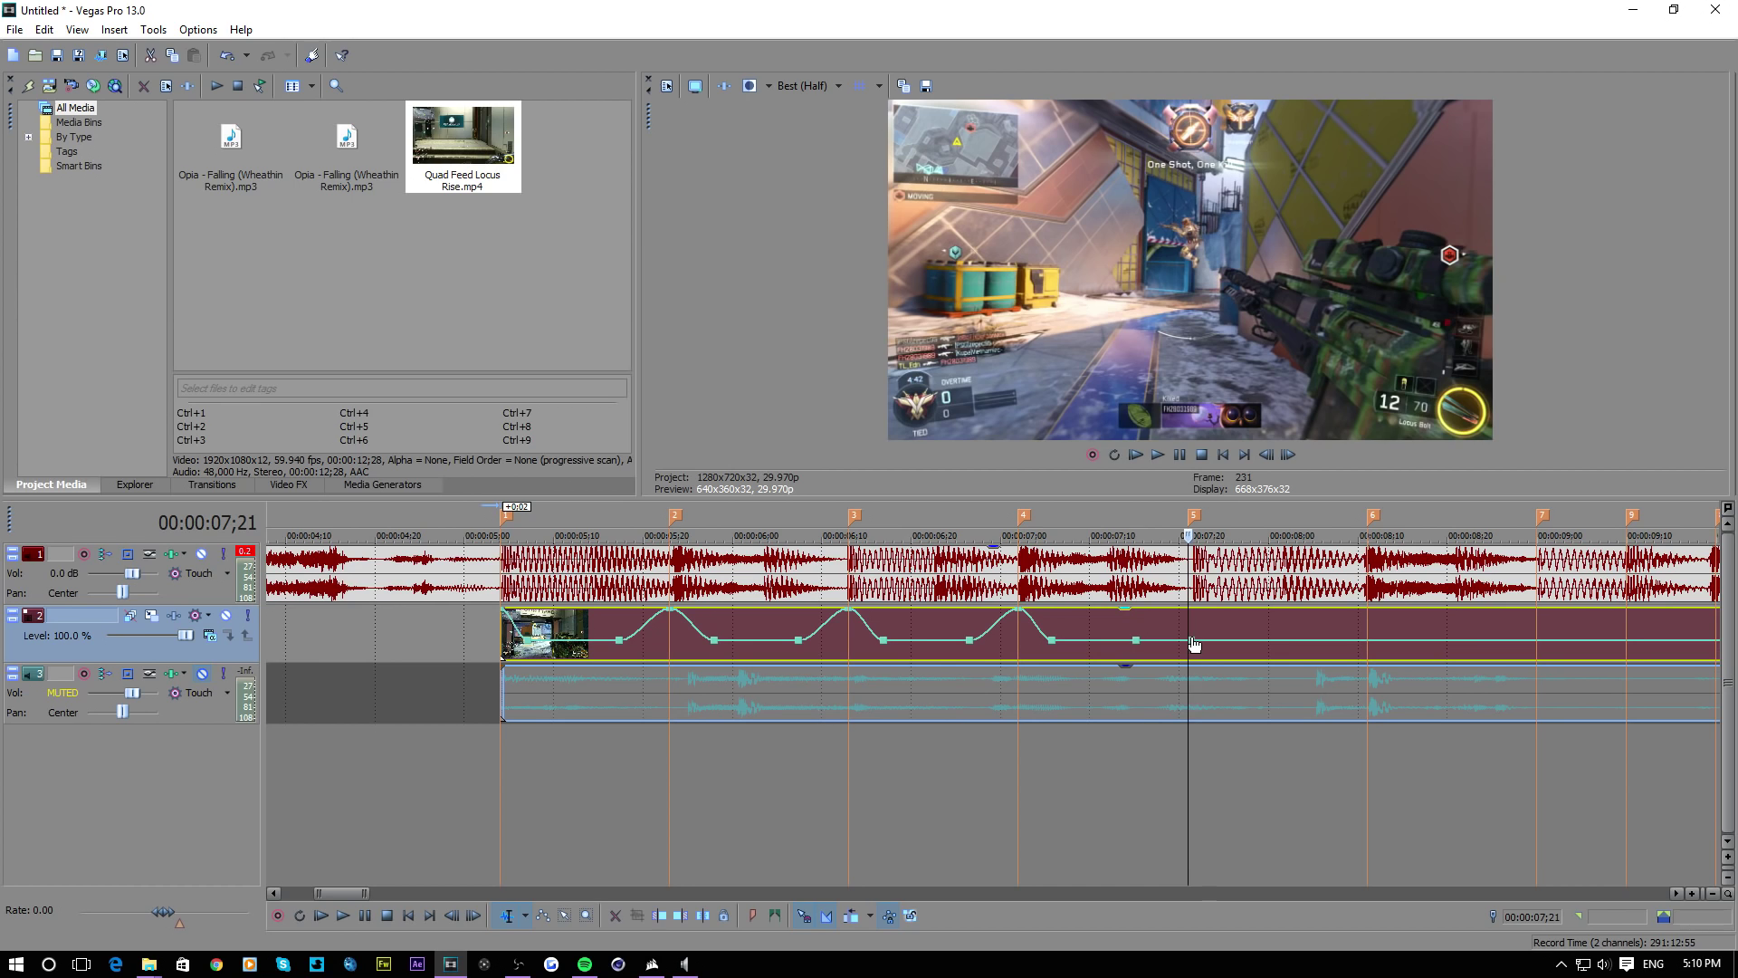
drag(1188, 641, 1193, 616)
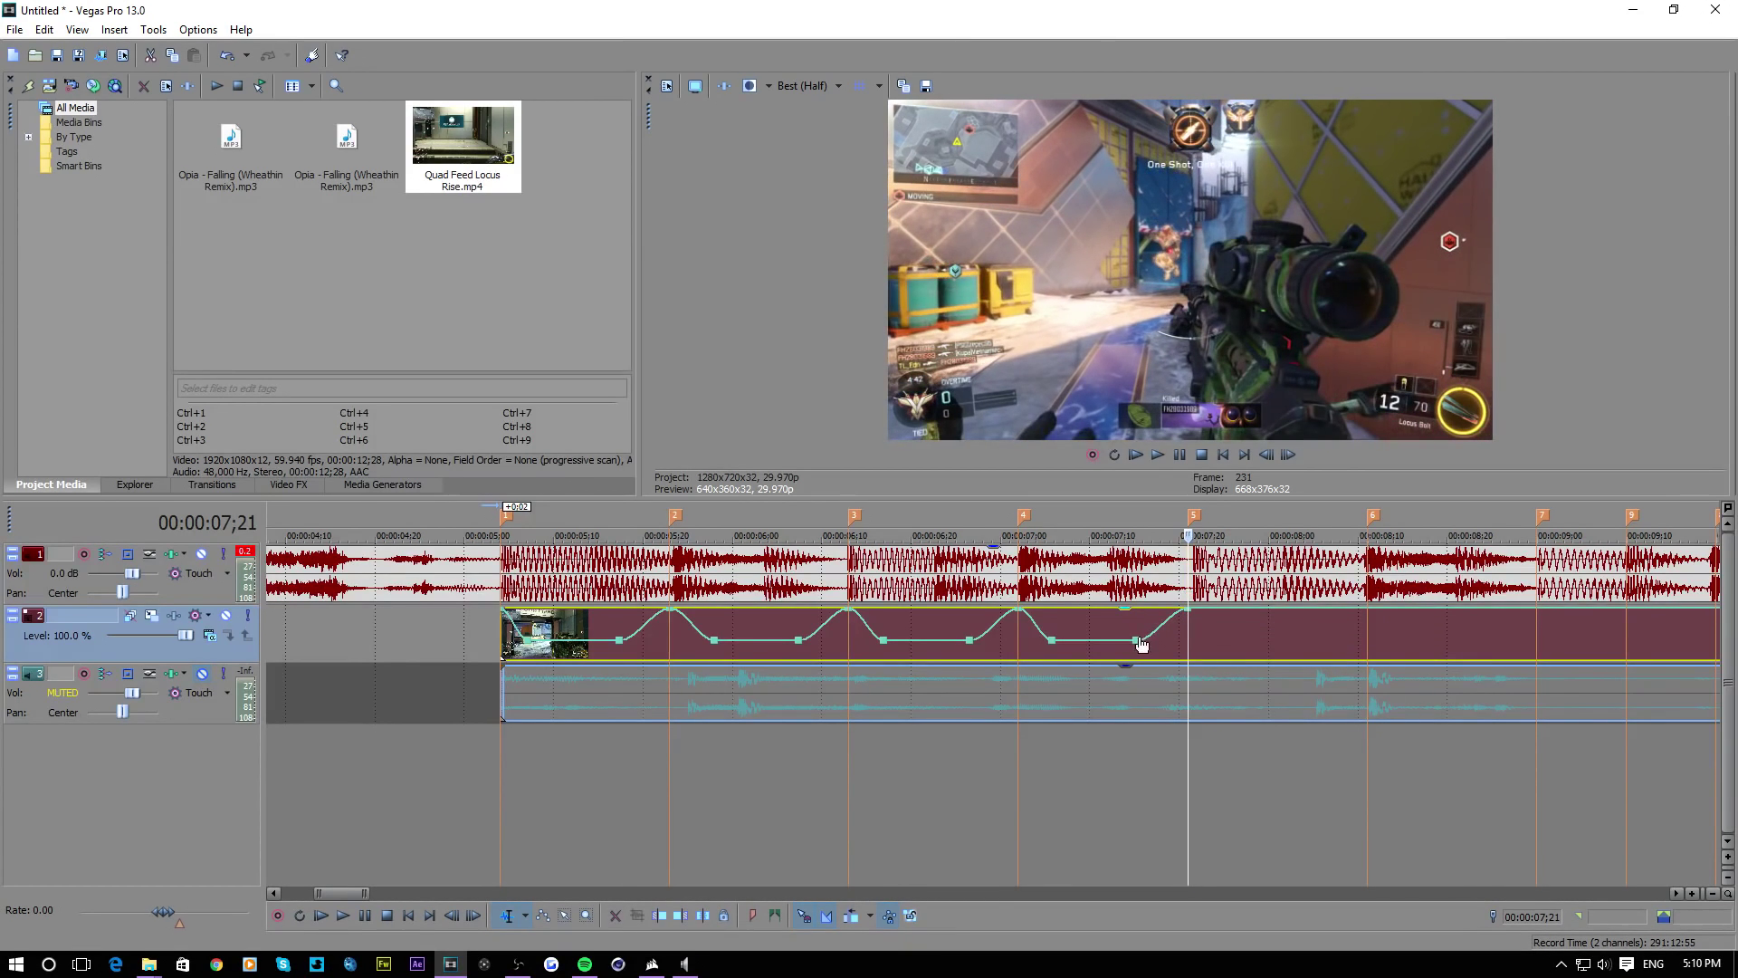
Move the velocity point before marker 5 slightly earlier and set it to 50% forward velocity
drag(1138, 647, 1111, 641)
right_click(1111, 640)
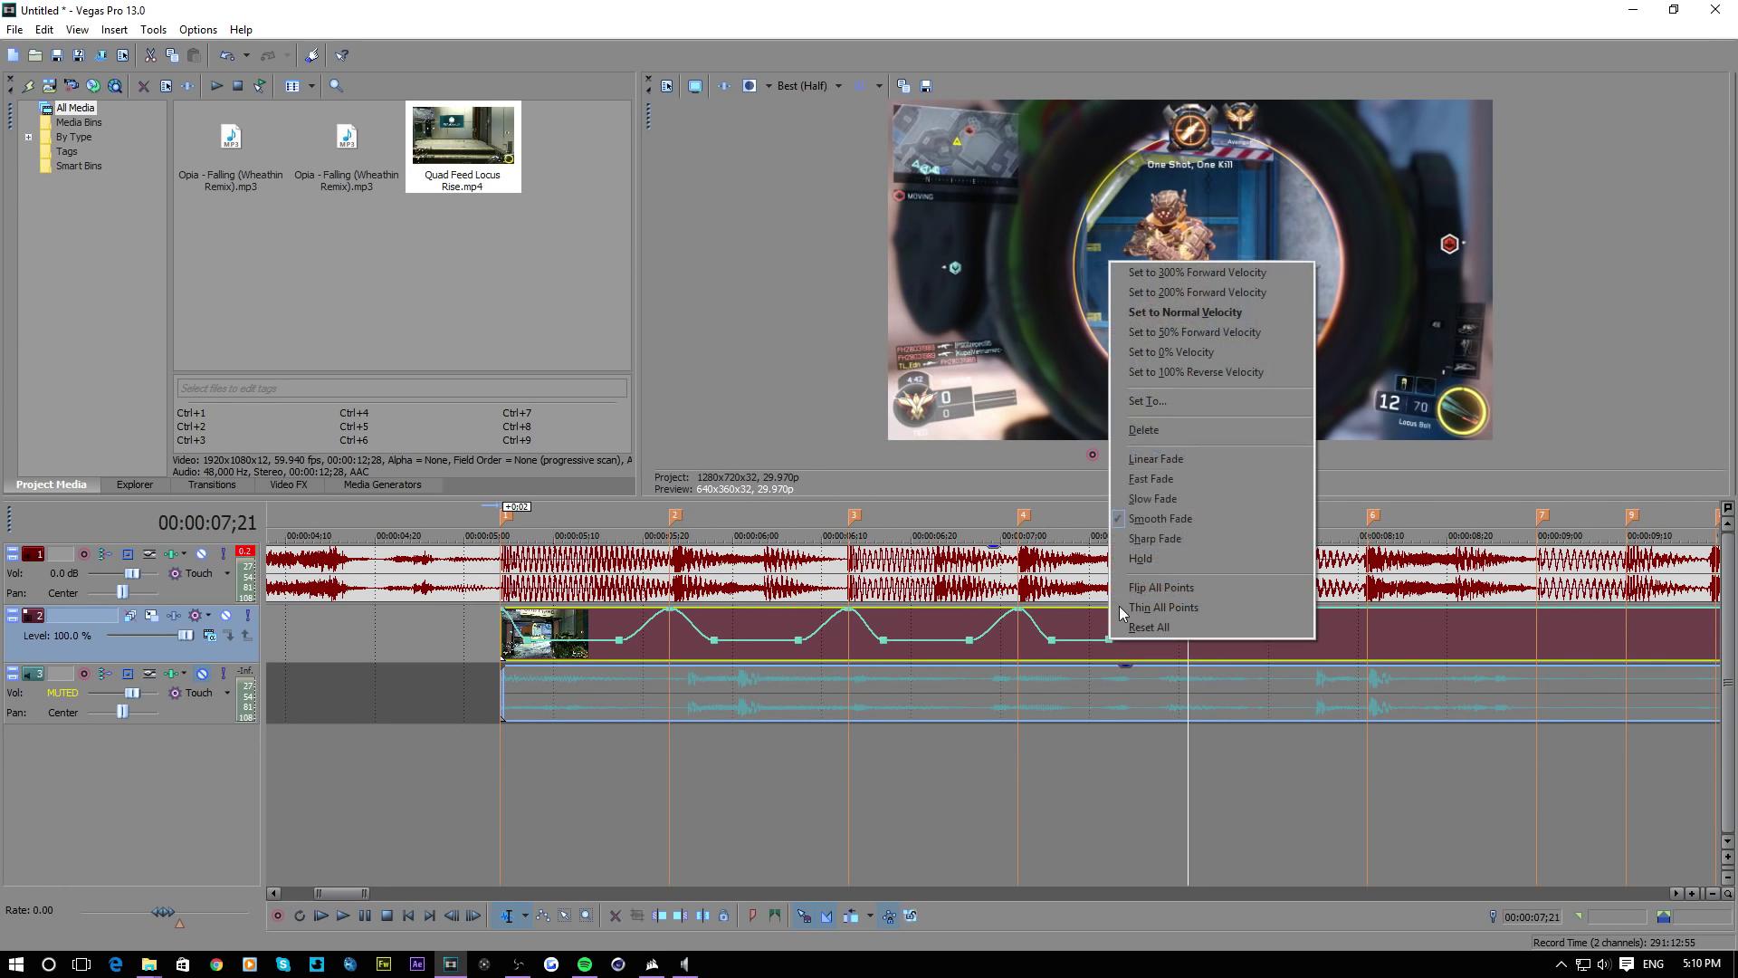
click(1169, 324)
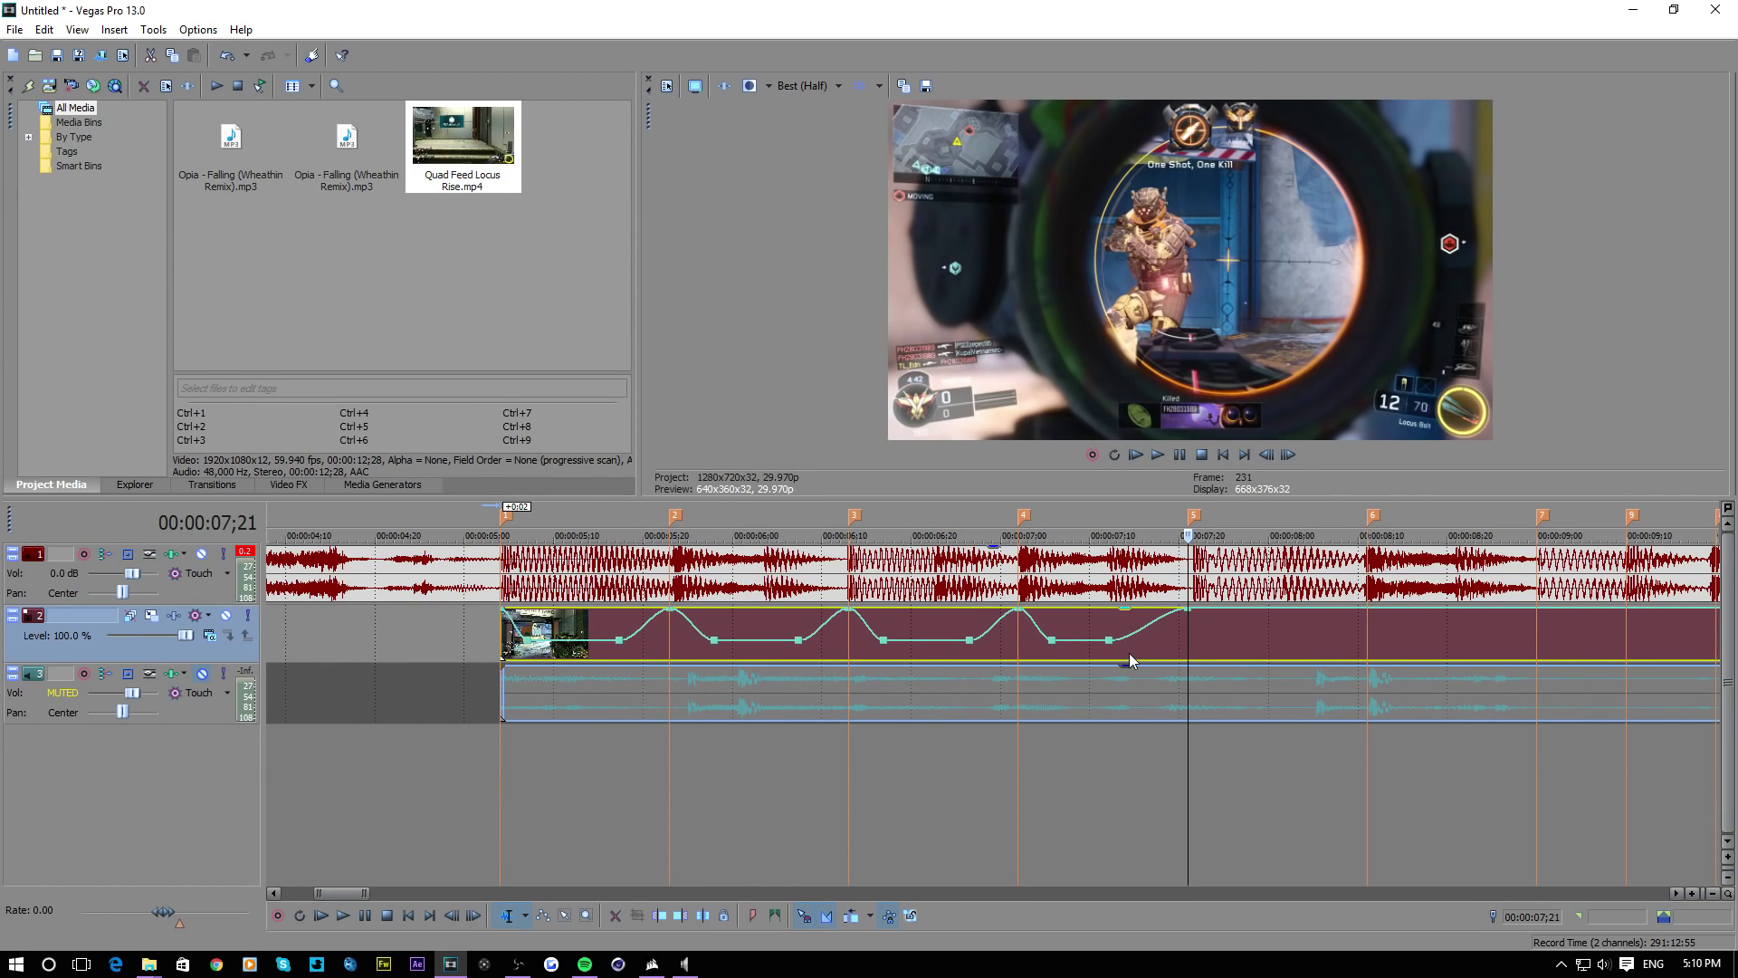
Try a slightly lower velocity at the point before marker 5 and play across the marker
drag(1114, 649, 1111, 652)
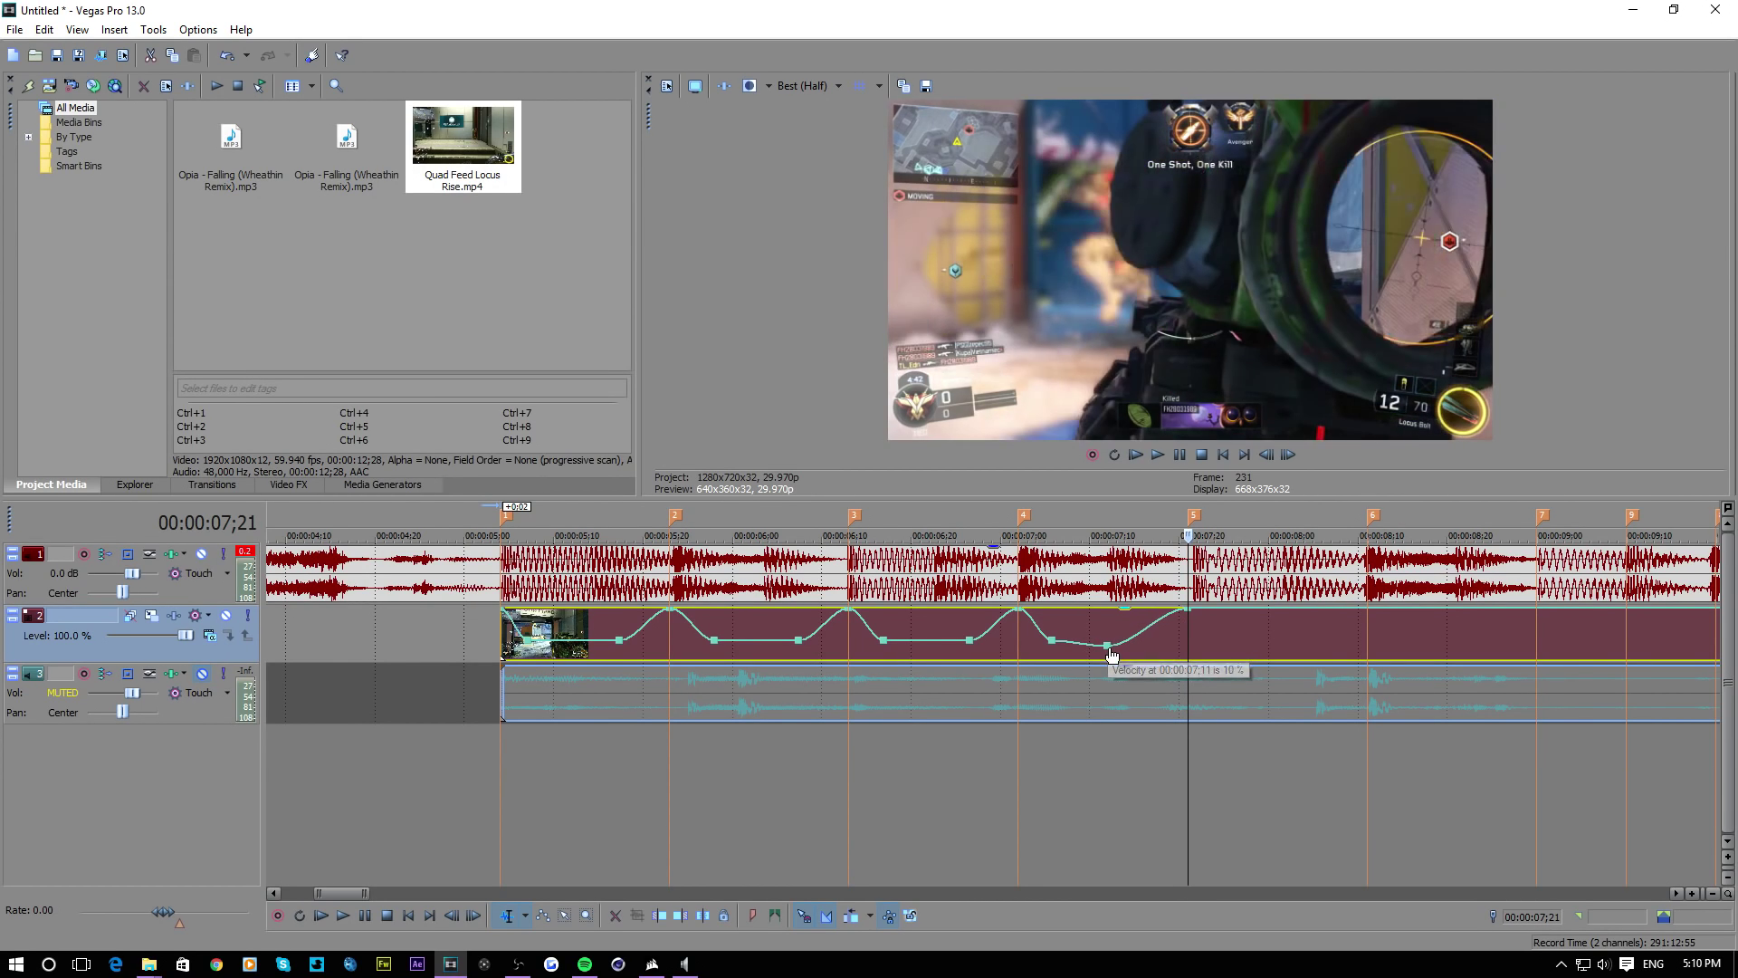
click(1054, 660)
click(1159, 455)
click(1181, 455)
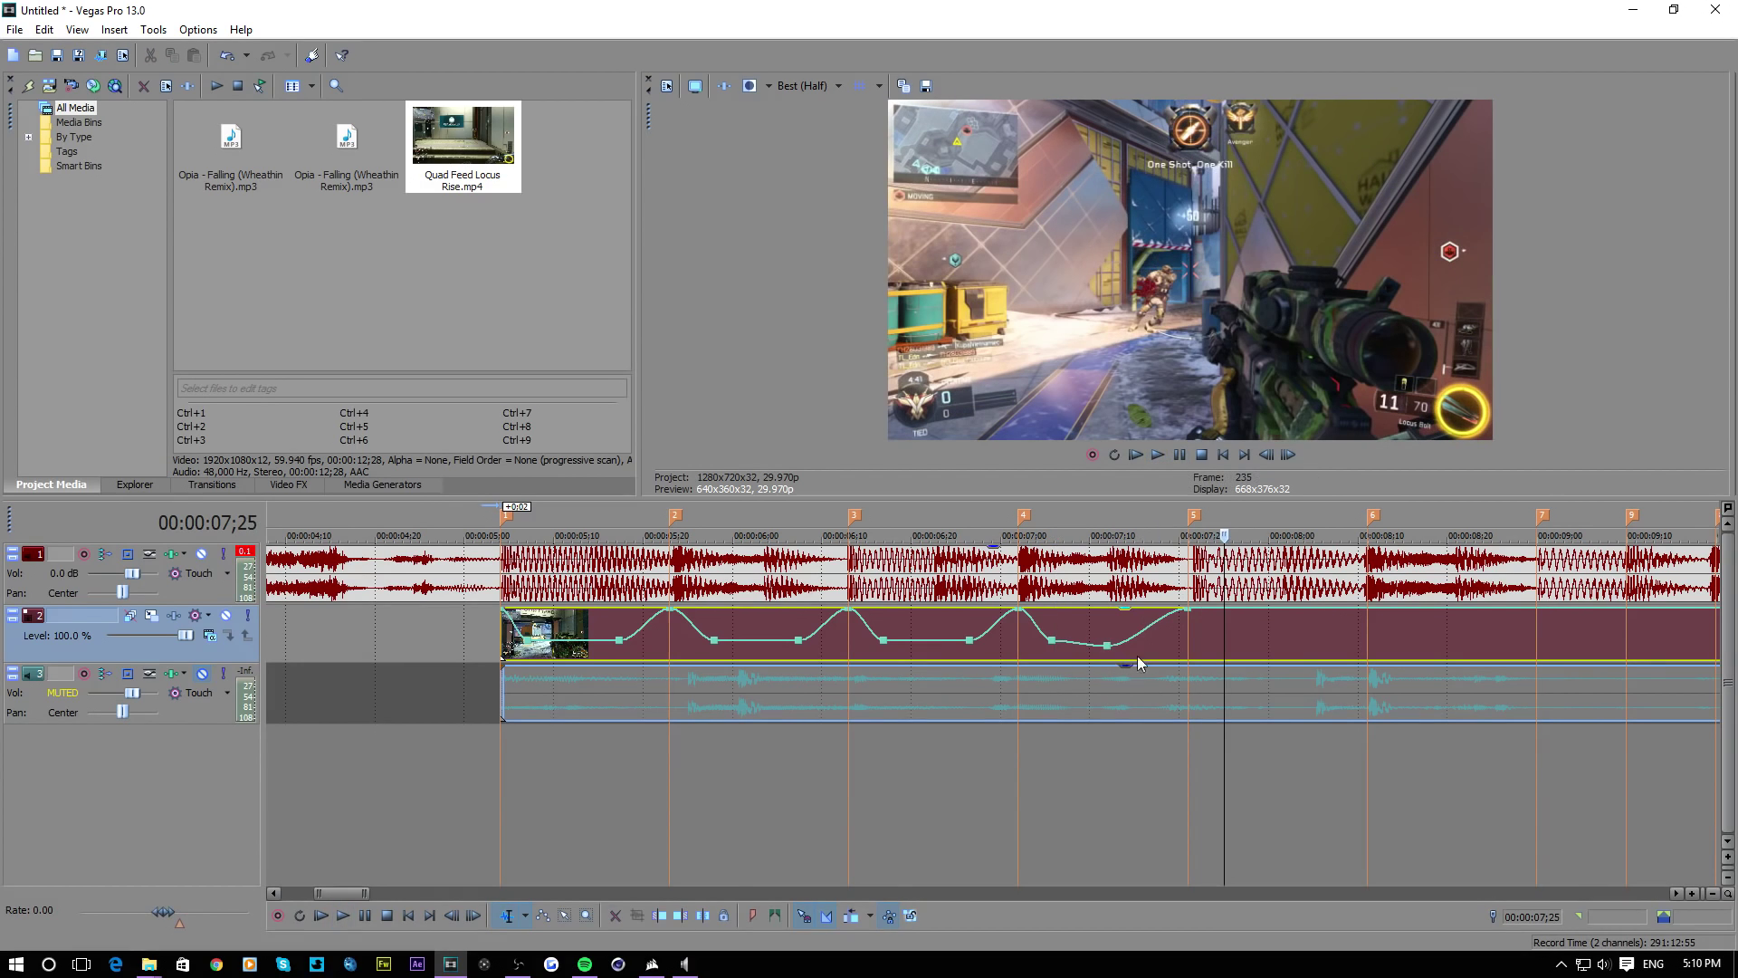
Reset the lowered velocity point before marker 5 to 50% forward velocity
right_click(1122, 649)
click(1177, 335)
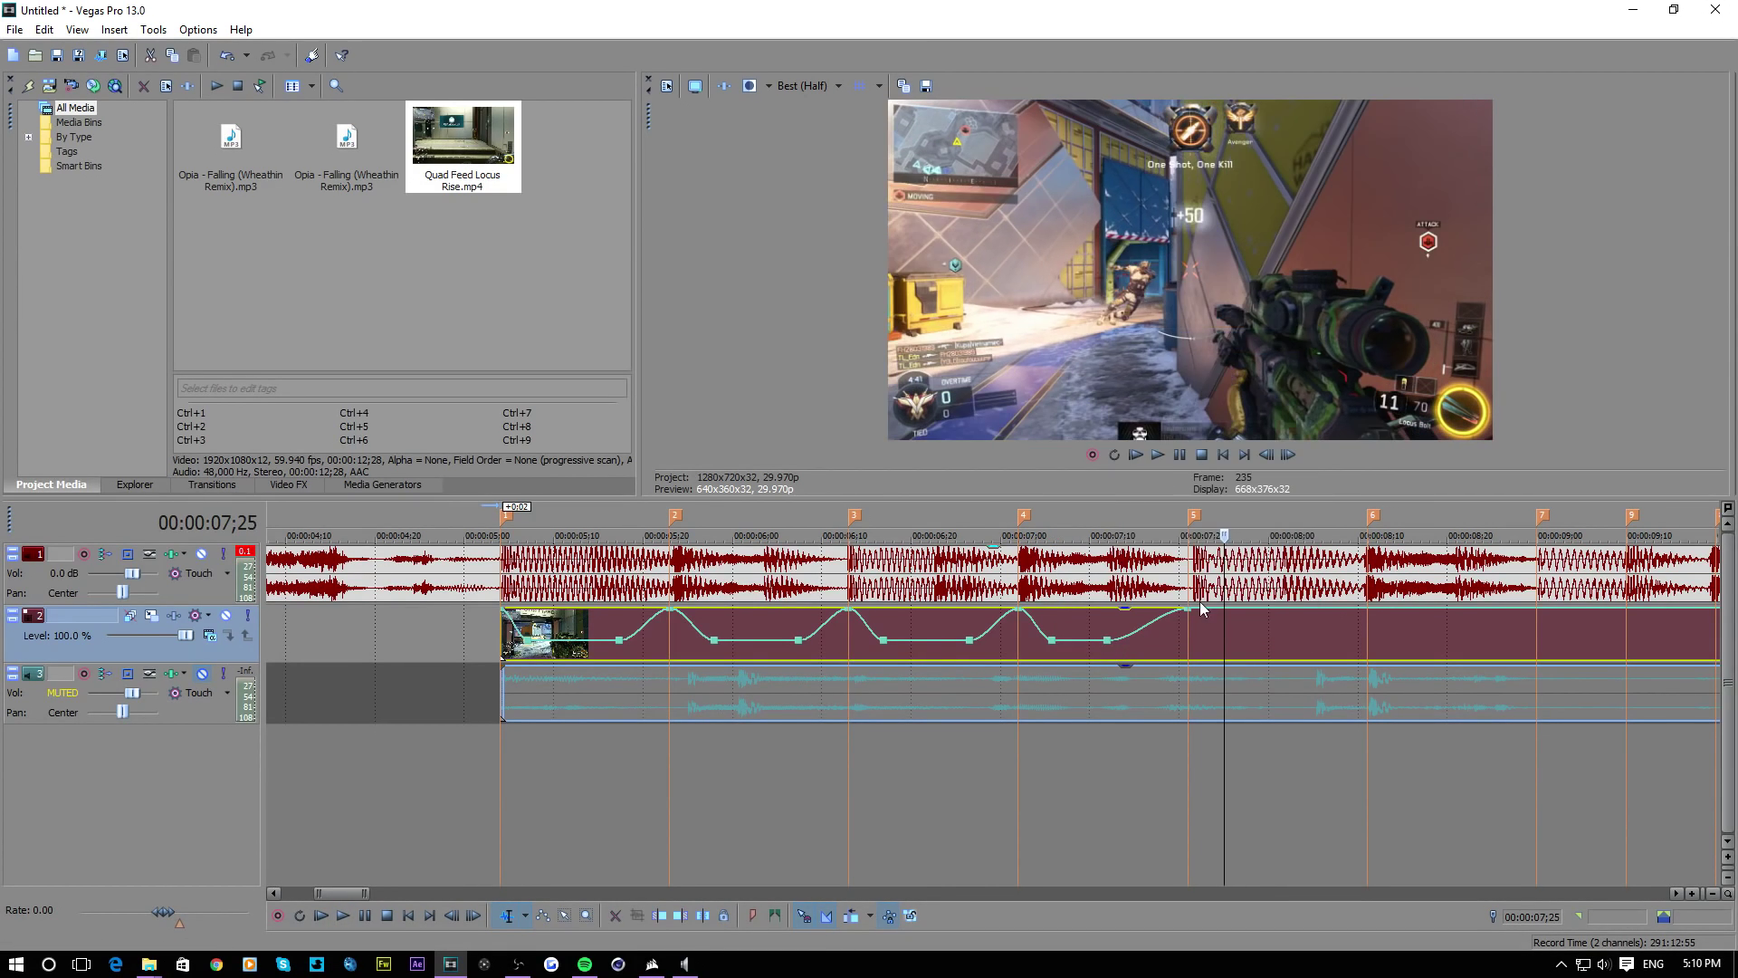
Play across marker 5 from 00:00:06;27 and add a 50% forward velocity point at 00:00:07;26, just after the marker
click(973, 625)
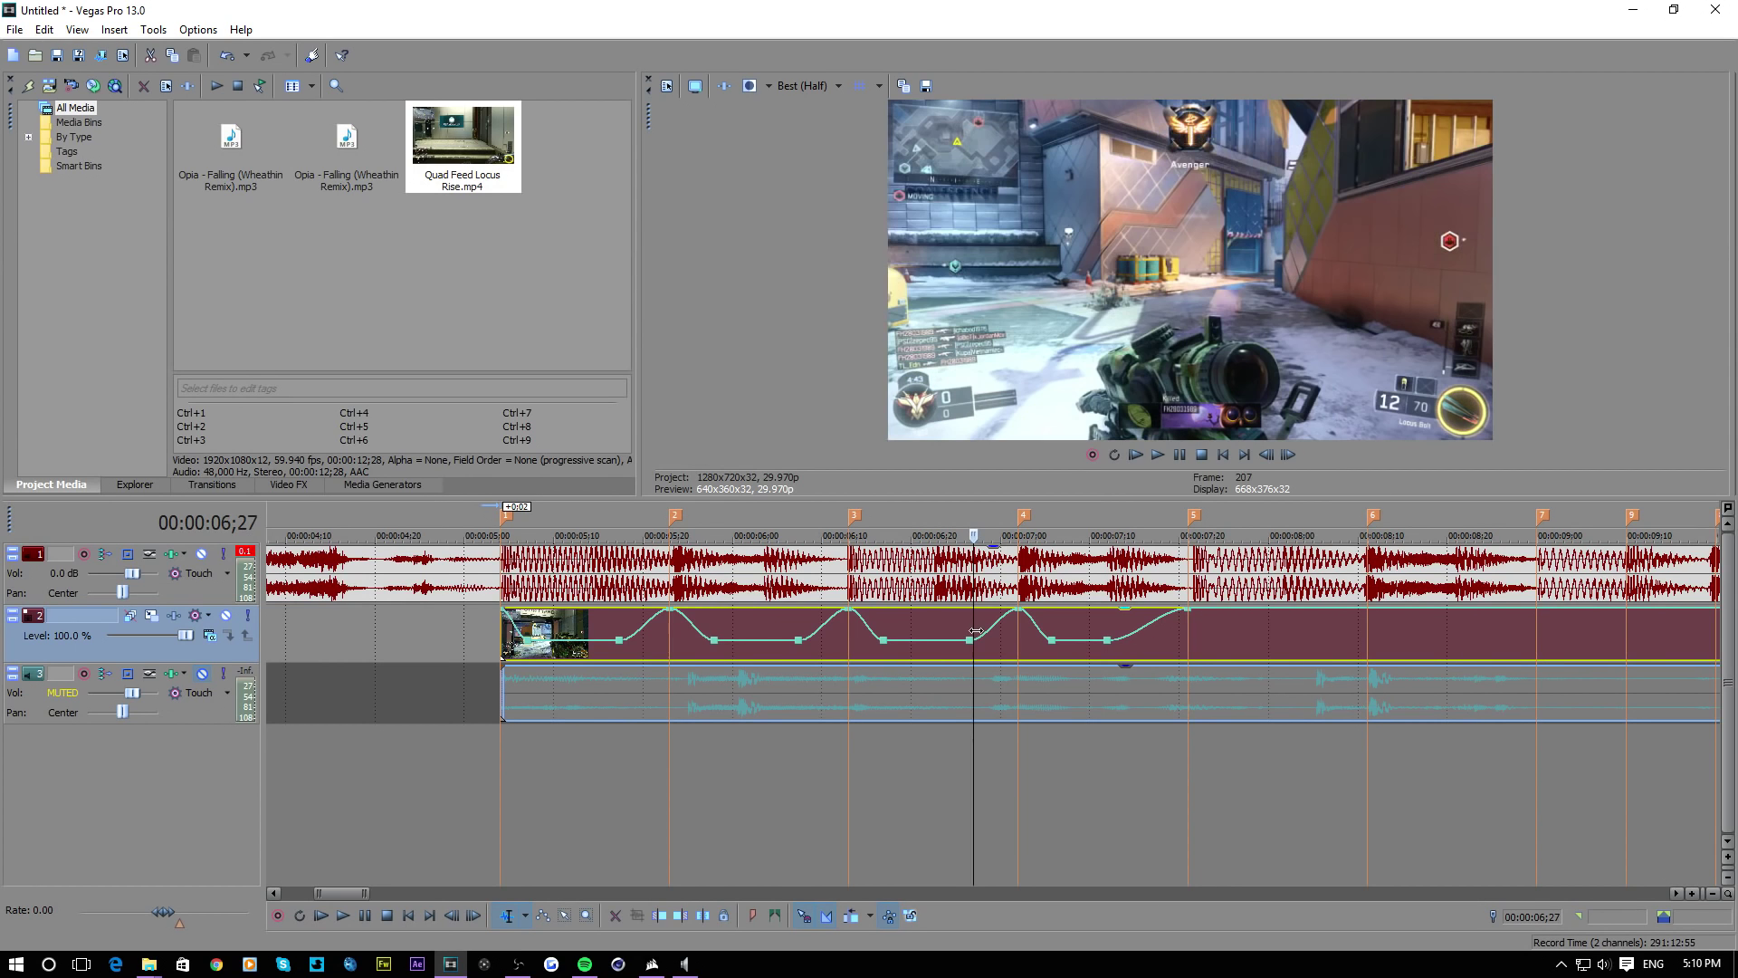
click(1158, 454)
click(1179, 454)
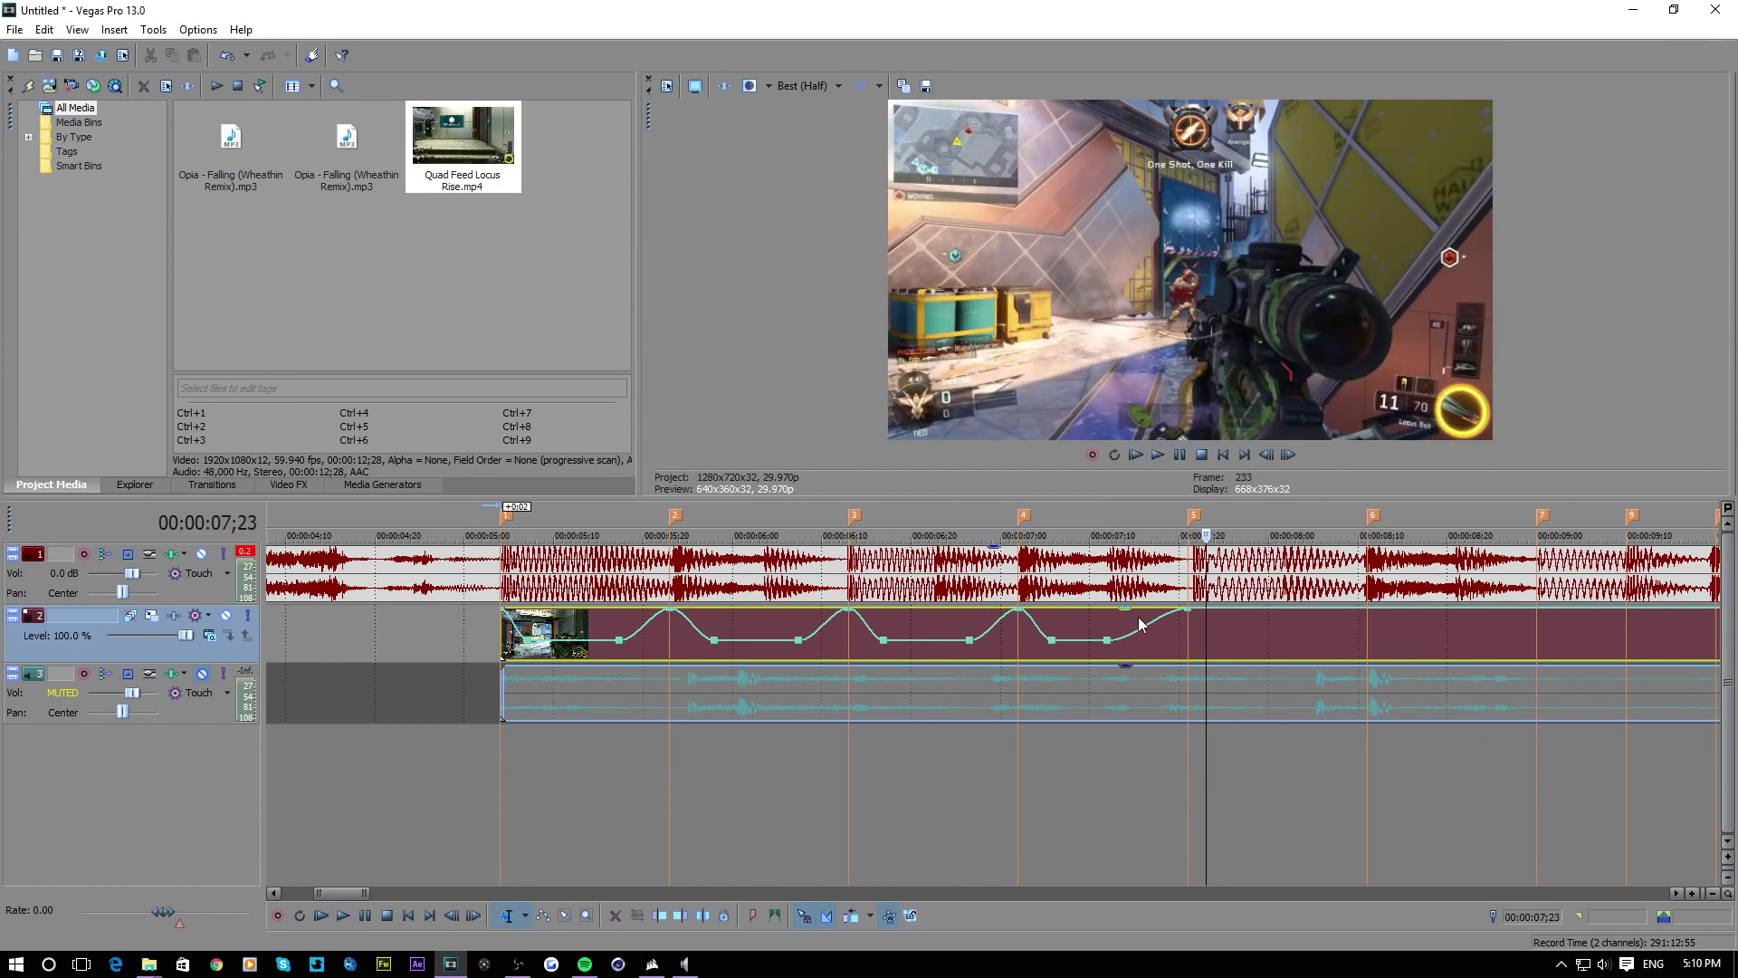
click(1190, 636)
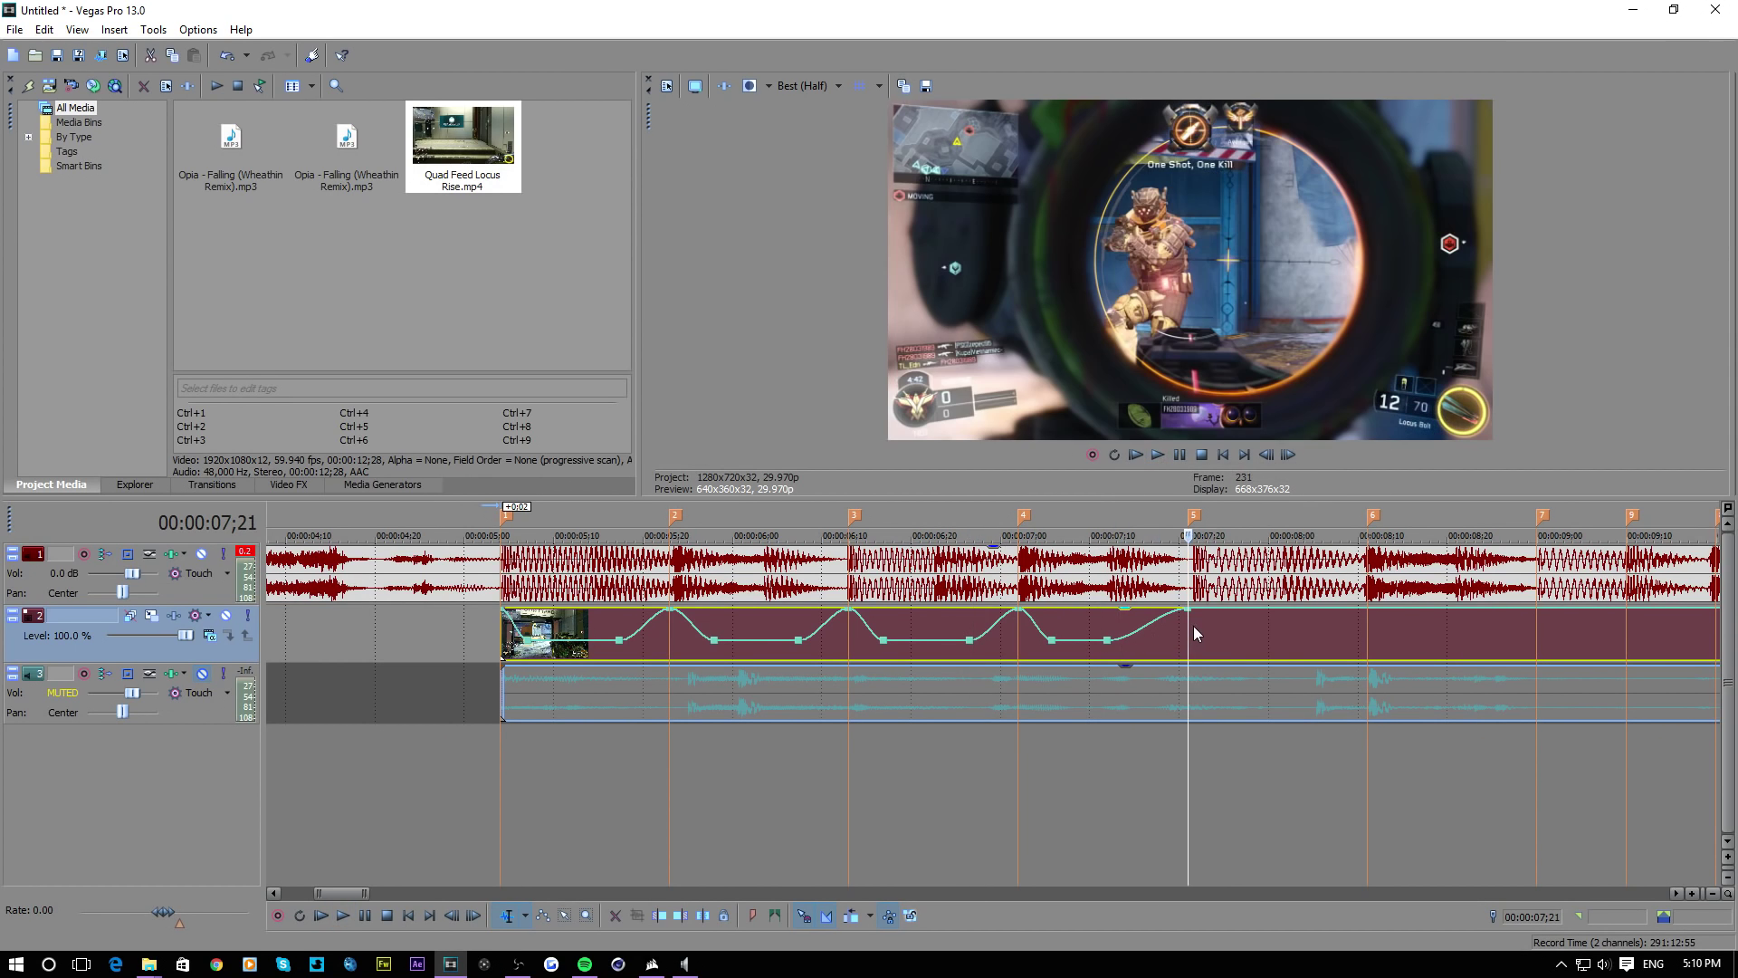
click(1241, 625)
right_click(1242, 612)
click(1285, 303)
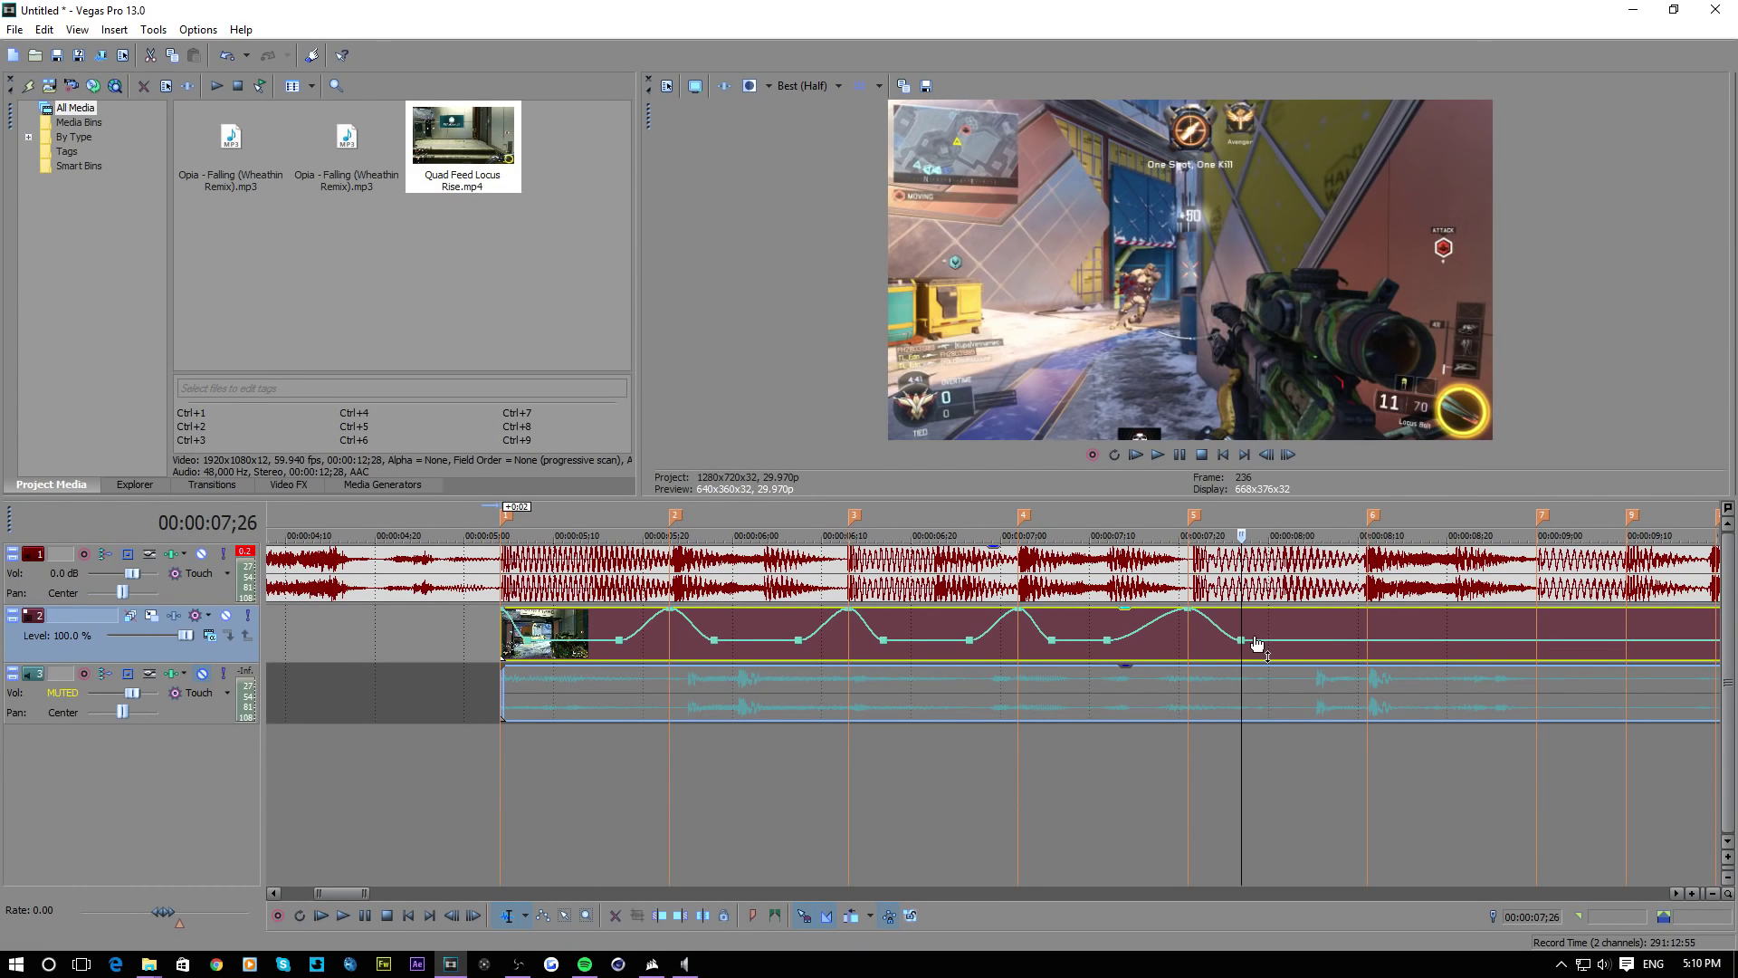
Play the clip from its start at 00:00:05;04 past marker 5 to check the sync with the song
scroll(1093, 654, up, 3)
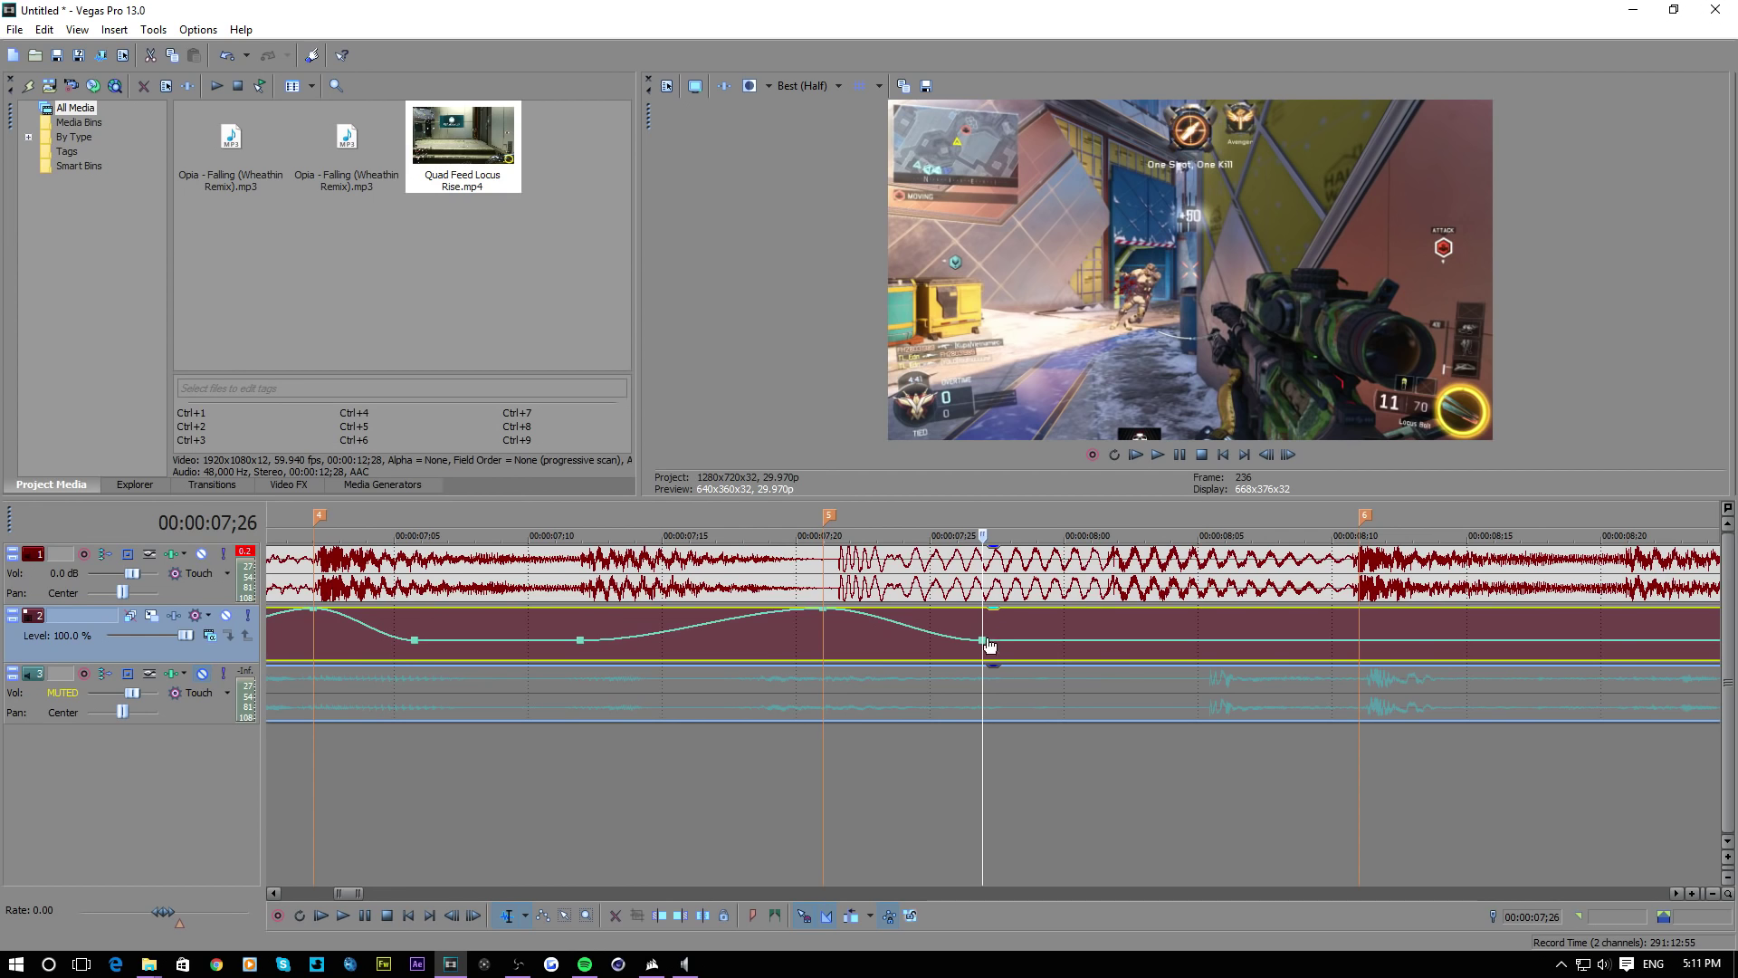
scroll(988, 646, down, 5)
scroll(797, 715, down, 1)
click(712, 728)
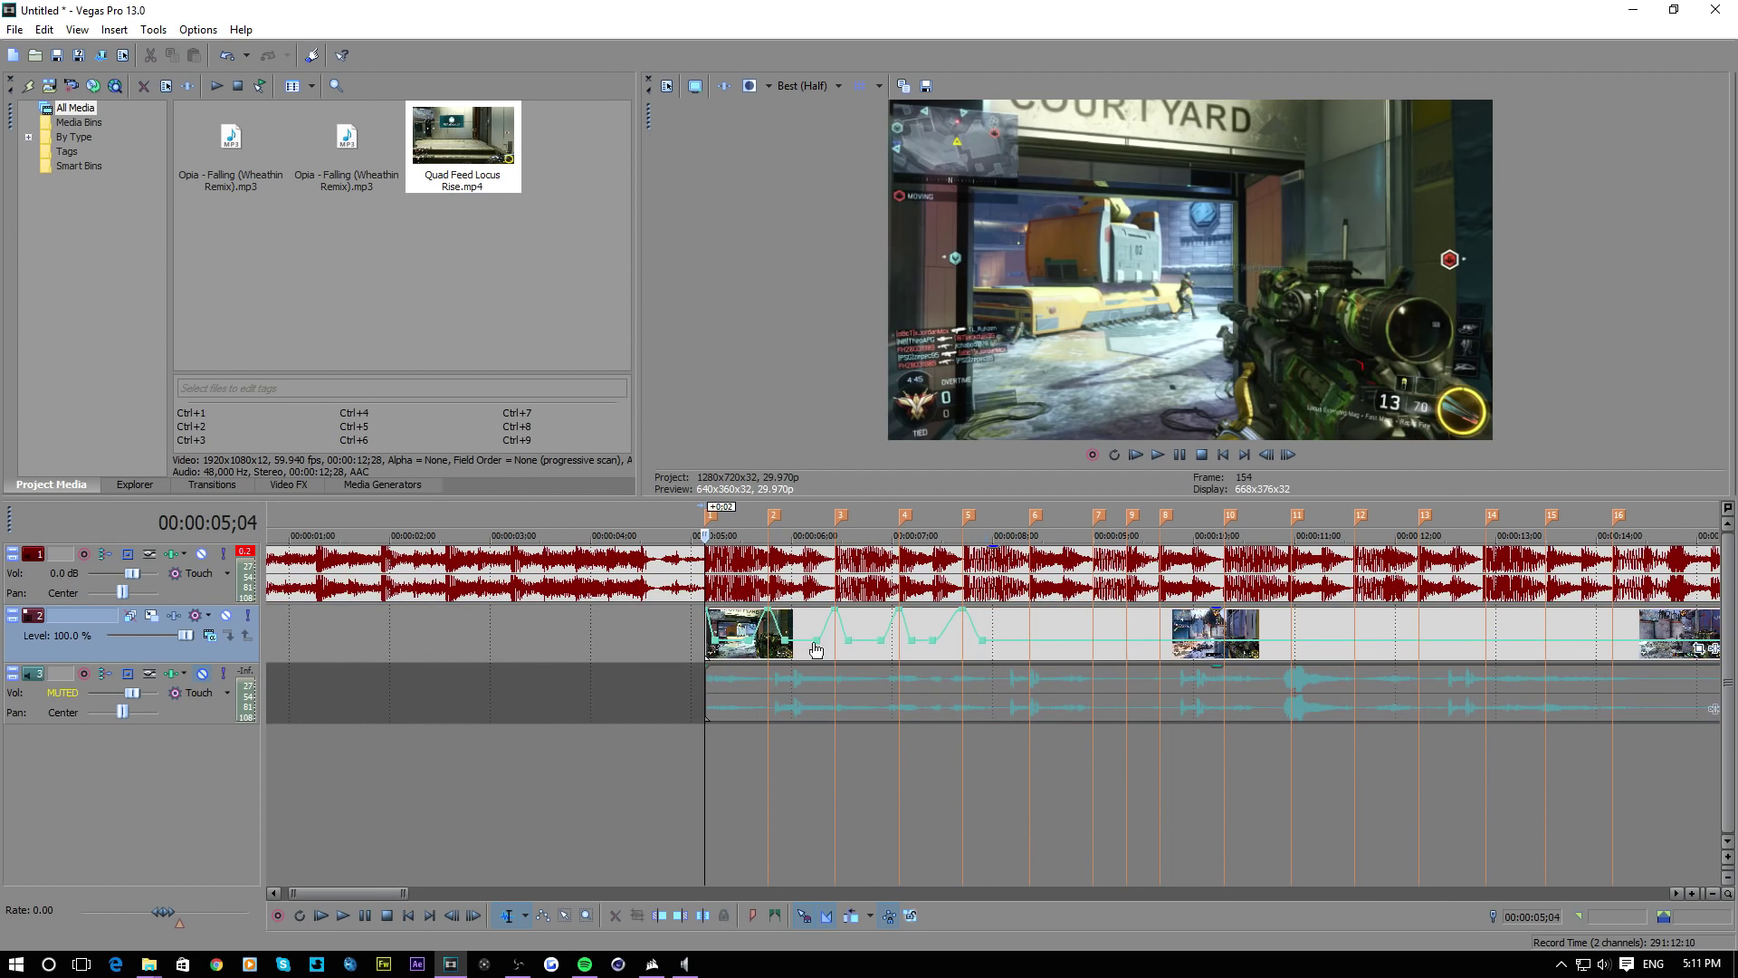
click(1154, 458)
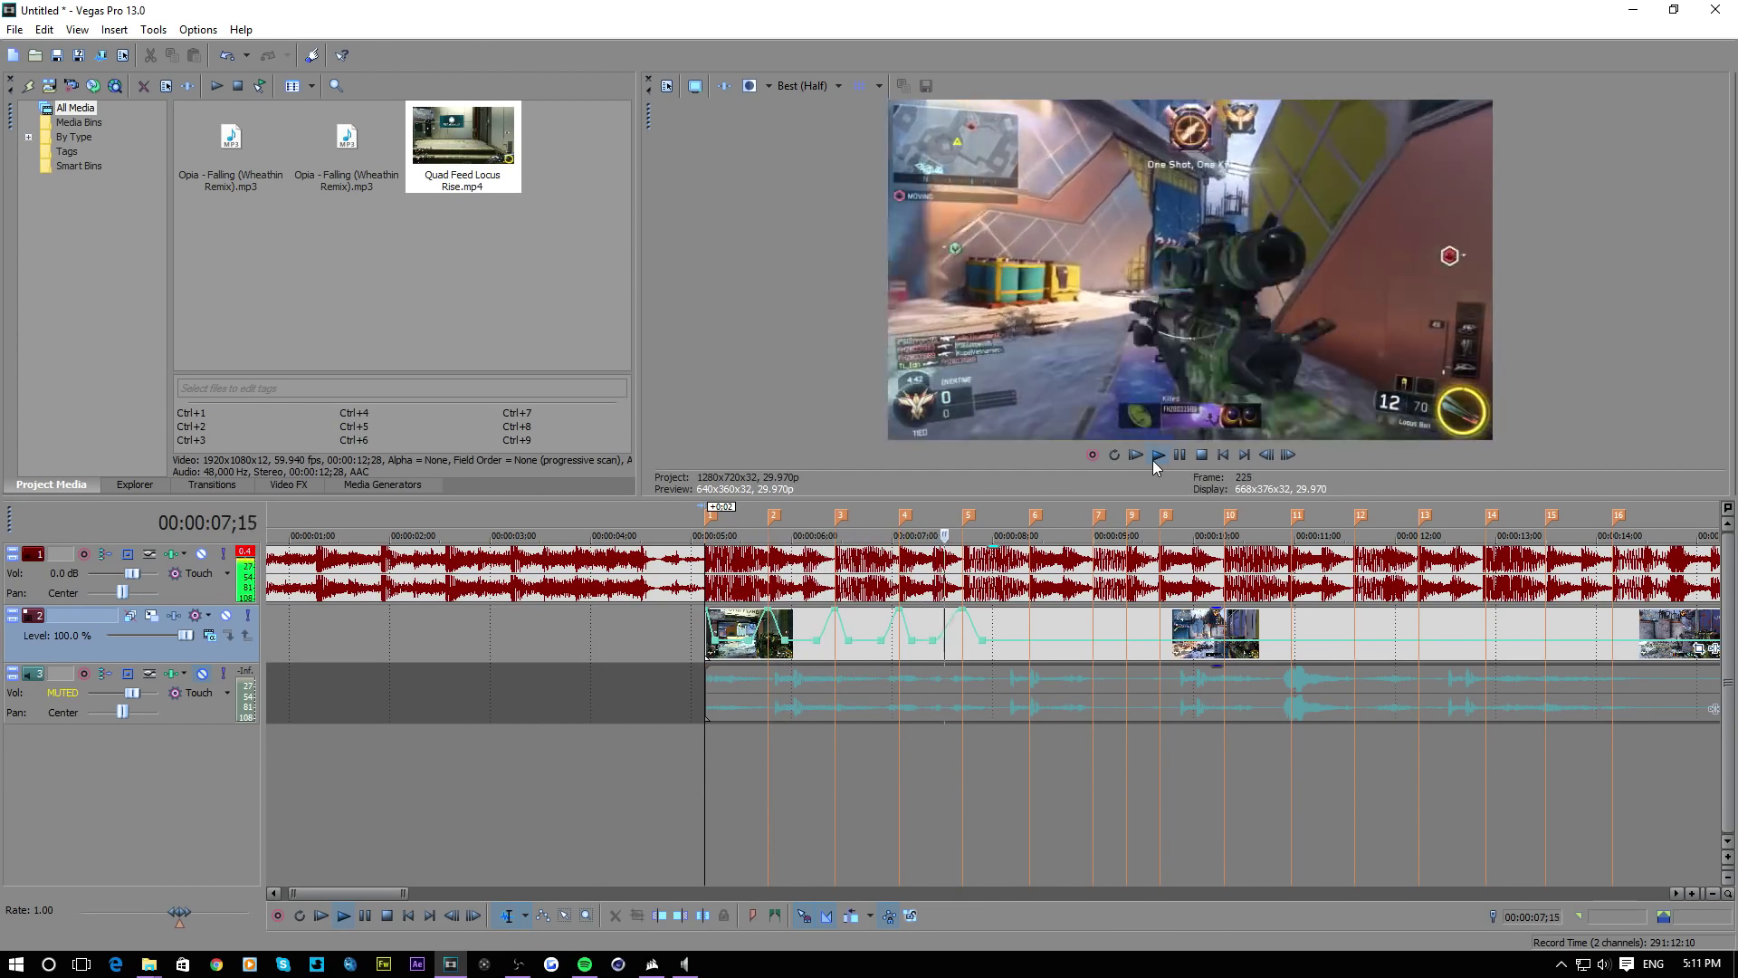
click(1162, 457)
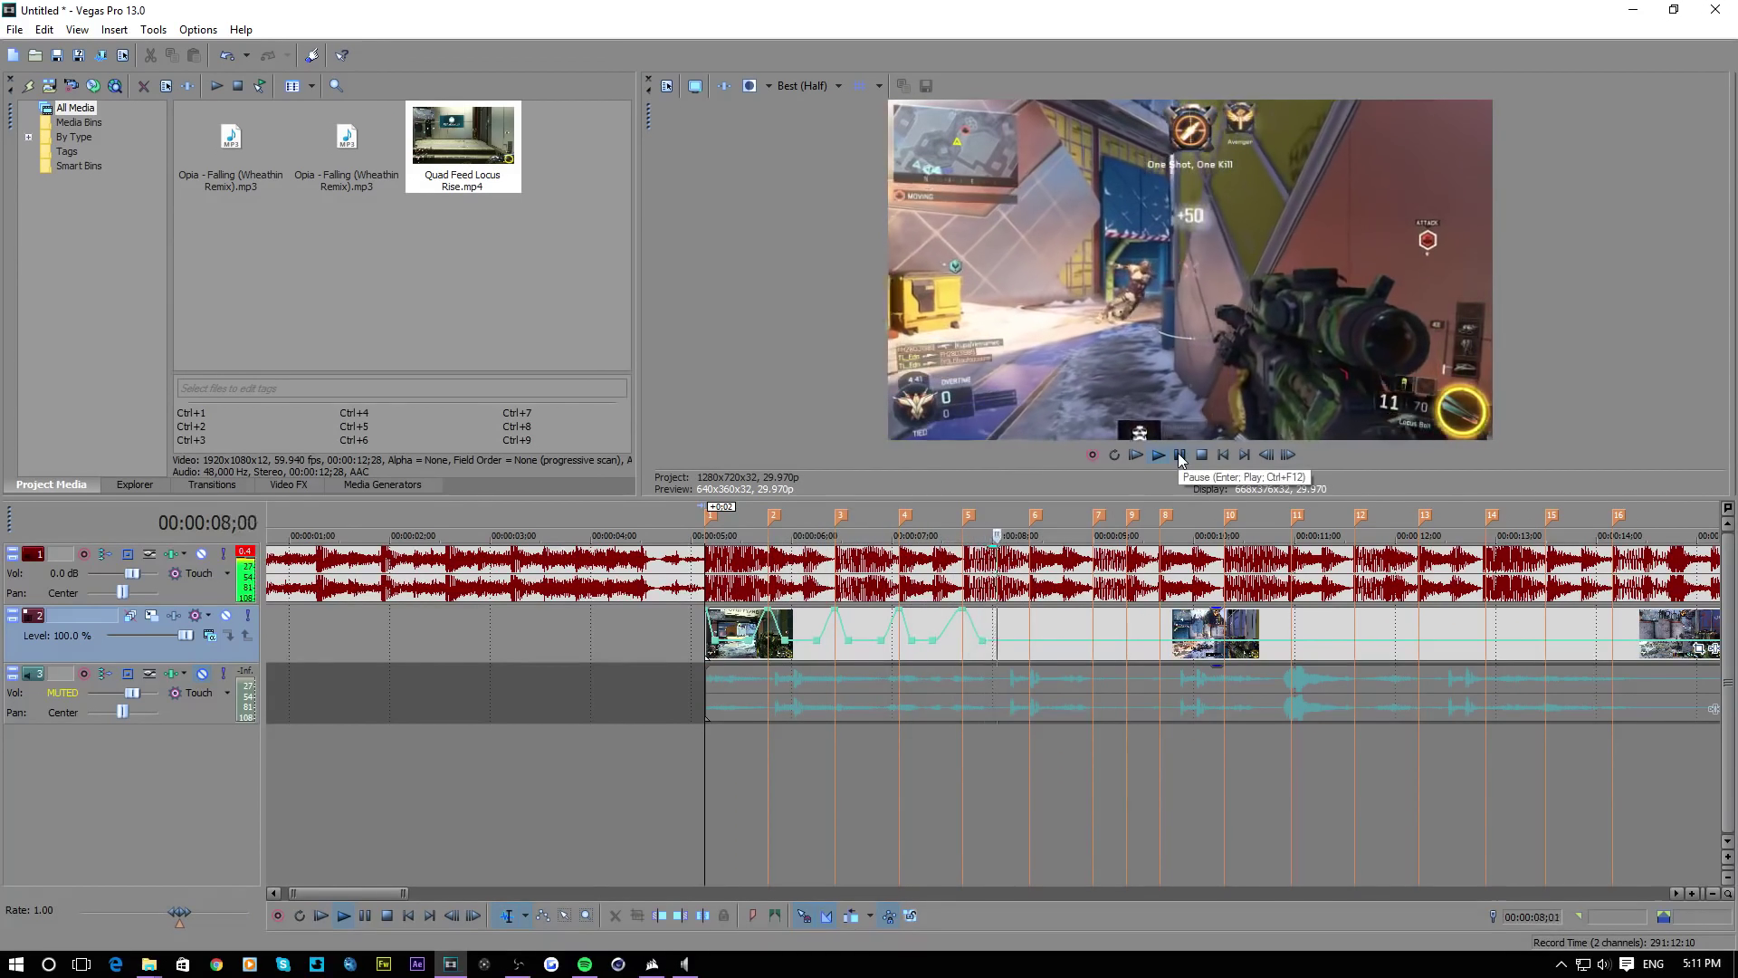
click(1181, 458)
Build a 300% velocity peak at marker 6 between 50% points at 00:00:08;04 and 00:00:08;16
scroll(1105, 643, up, 2)
click(963, 651)
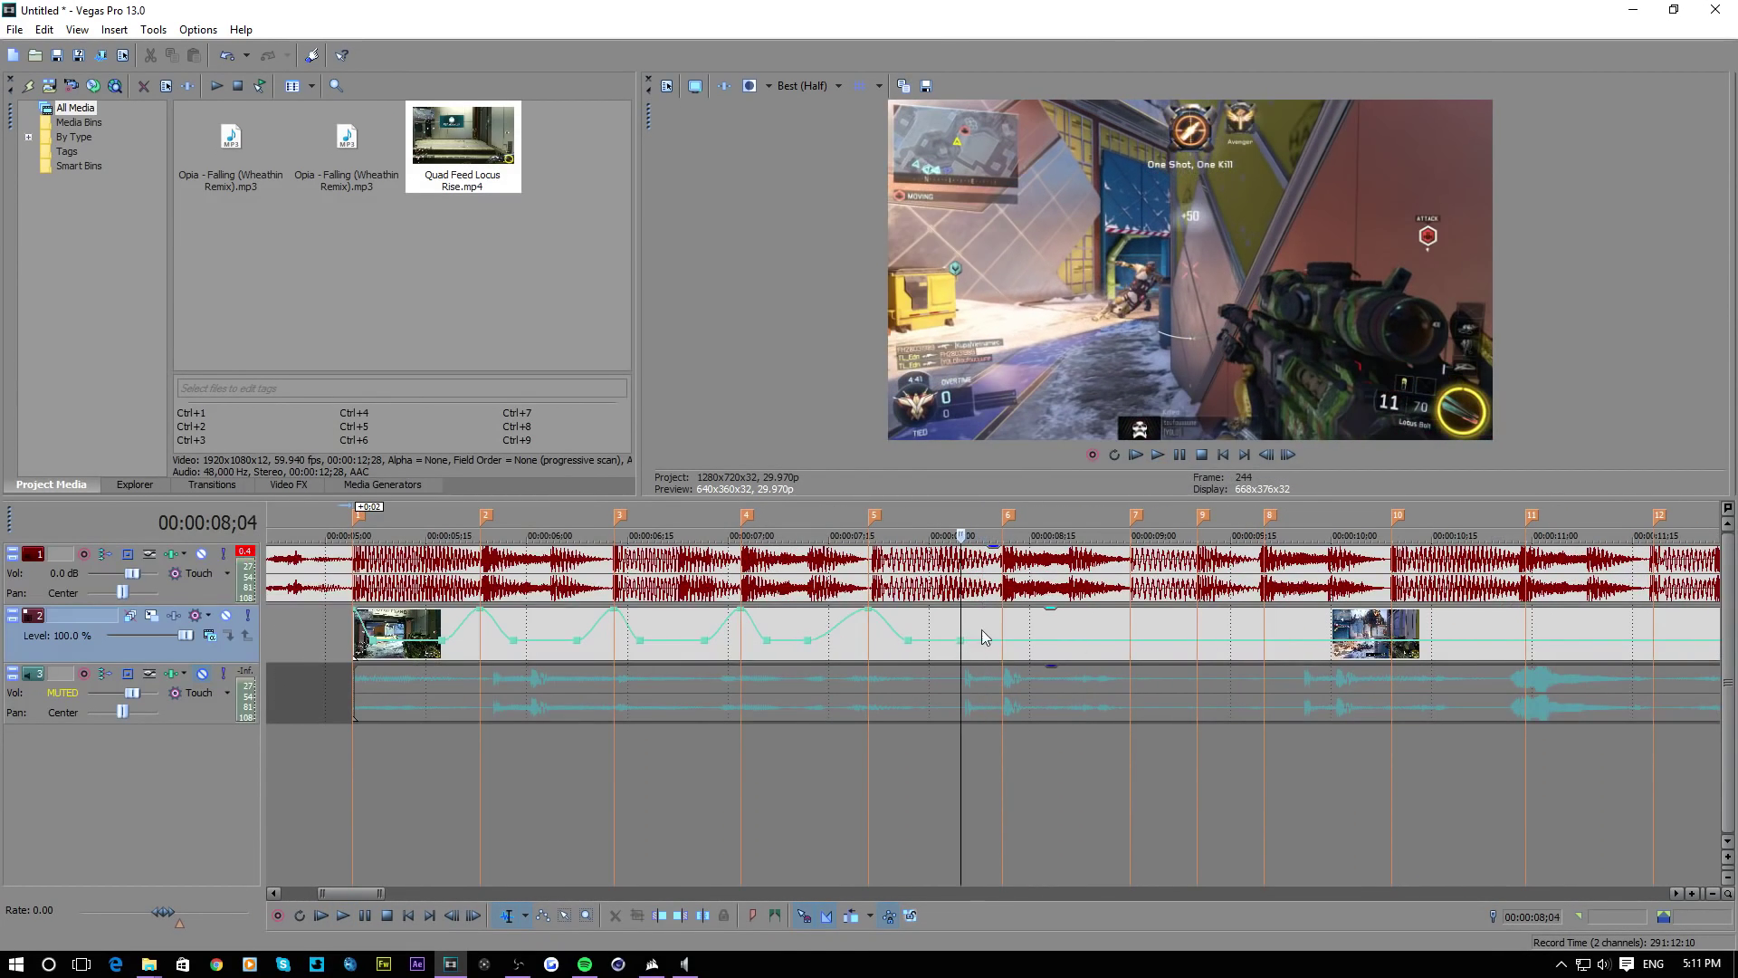
click(1005, 631)
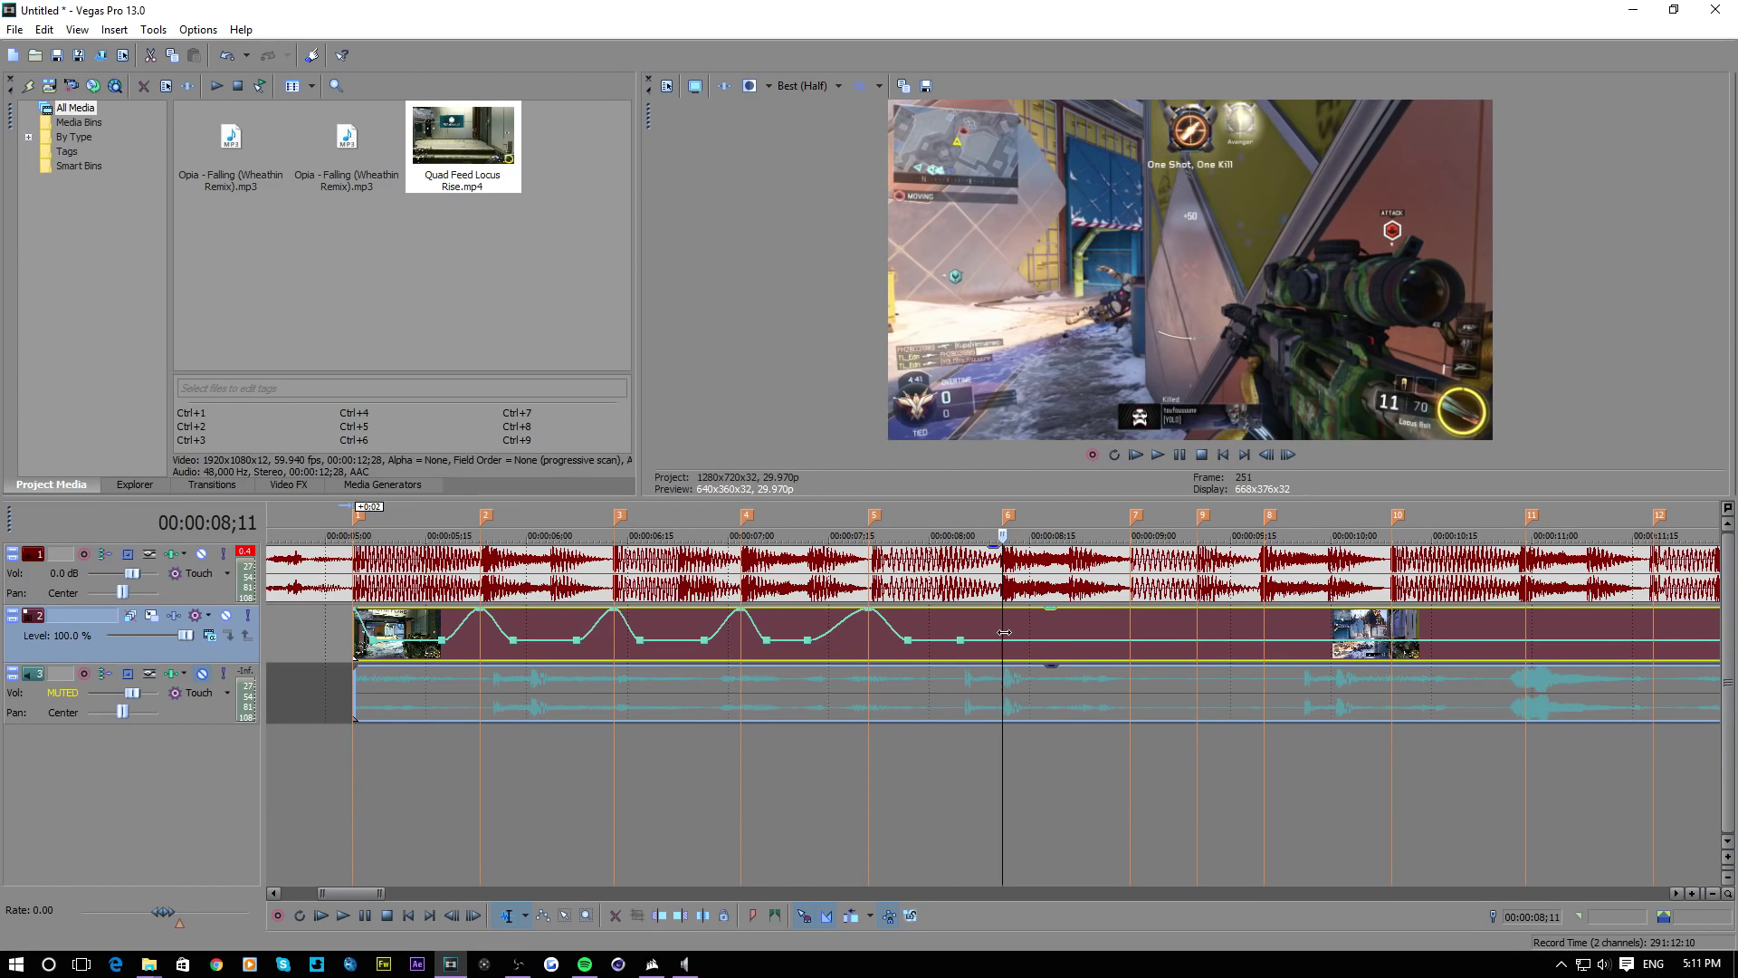
right_click(1005, 645)
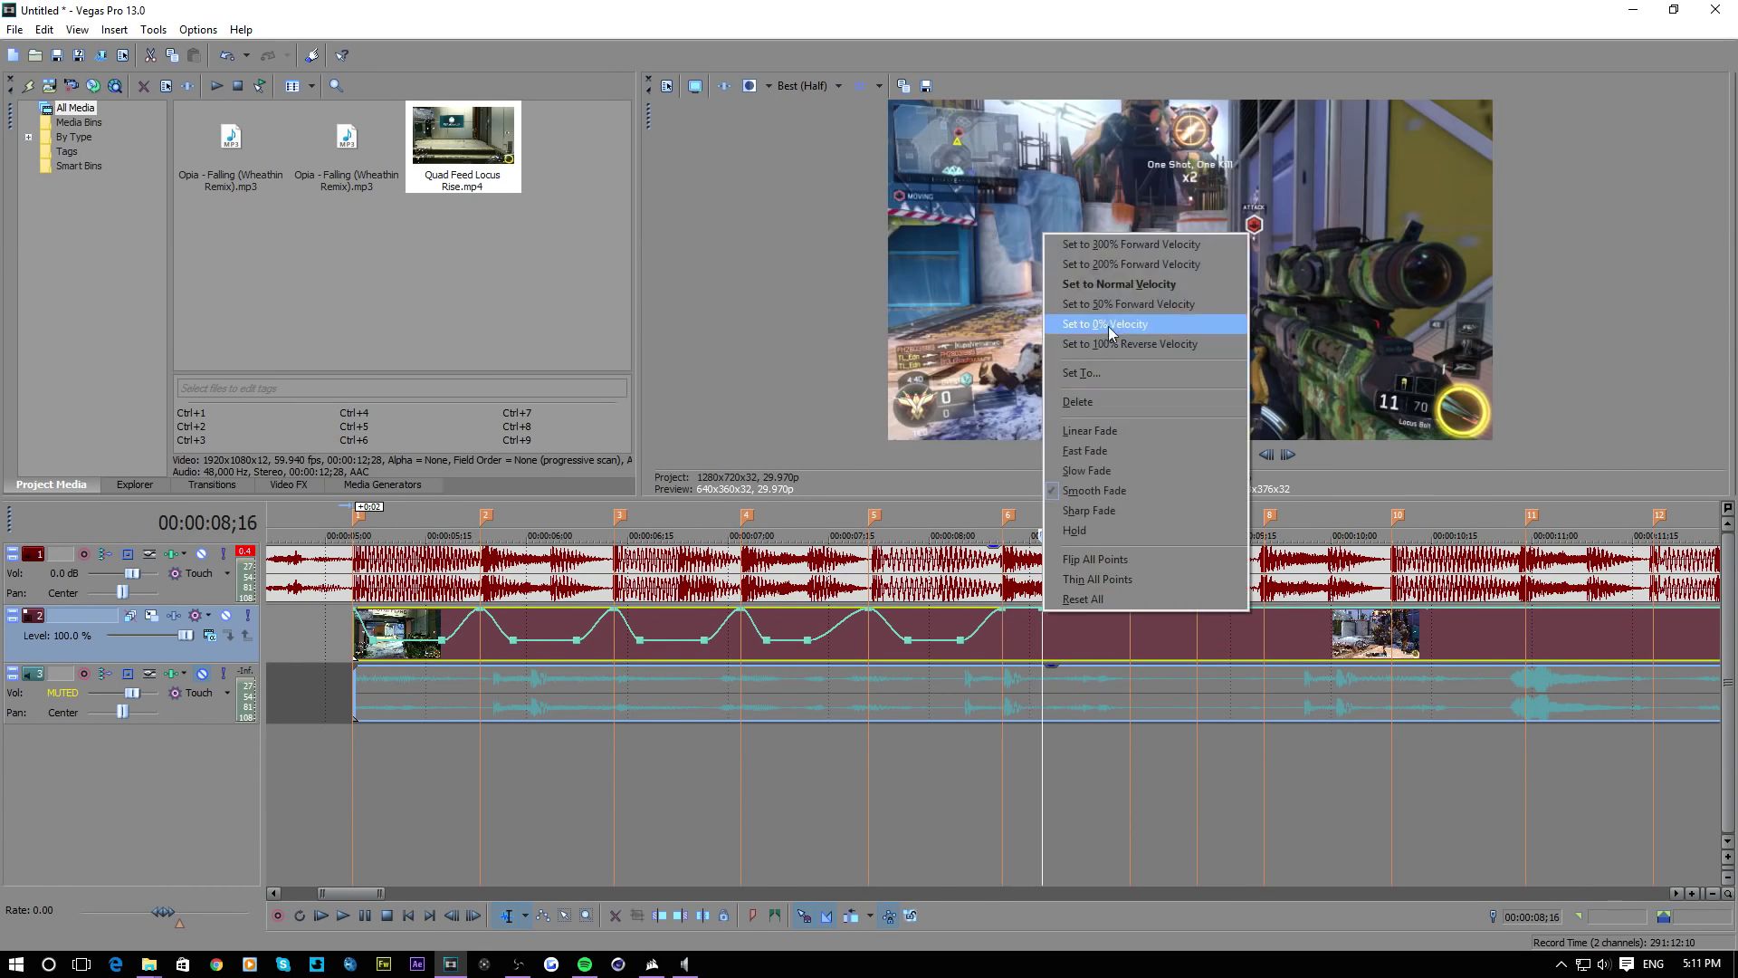
click(1090, 361)
Raise the velocity to 300% at marker 7, add a 50% forward velocity point just after it, and play that section
drag(1129, 641, 1129, 608)
double_click(1148, 609)
right_click(1148, 612)
click(1198, 301)
click(908, 760)
key(space)
key(Return)
Add 300% velocity peaks at the two markers following marker 7, with 50% points between them, and play the section
scroll(892, 654, up, 1)
double_click(912, 640)
double_click(956, 640)
mouse_move(956, 640)
mouse_down()
mouse_move(956, 609)
mouse_move(998, 640)
mouse_move(1089, 608)
mouse_move(1144, 640)
mouse_up()
double_click(997, 610)
double_click(1039, 640)
double_click(1089, 640)
scroll(1144, 640, down, 4)
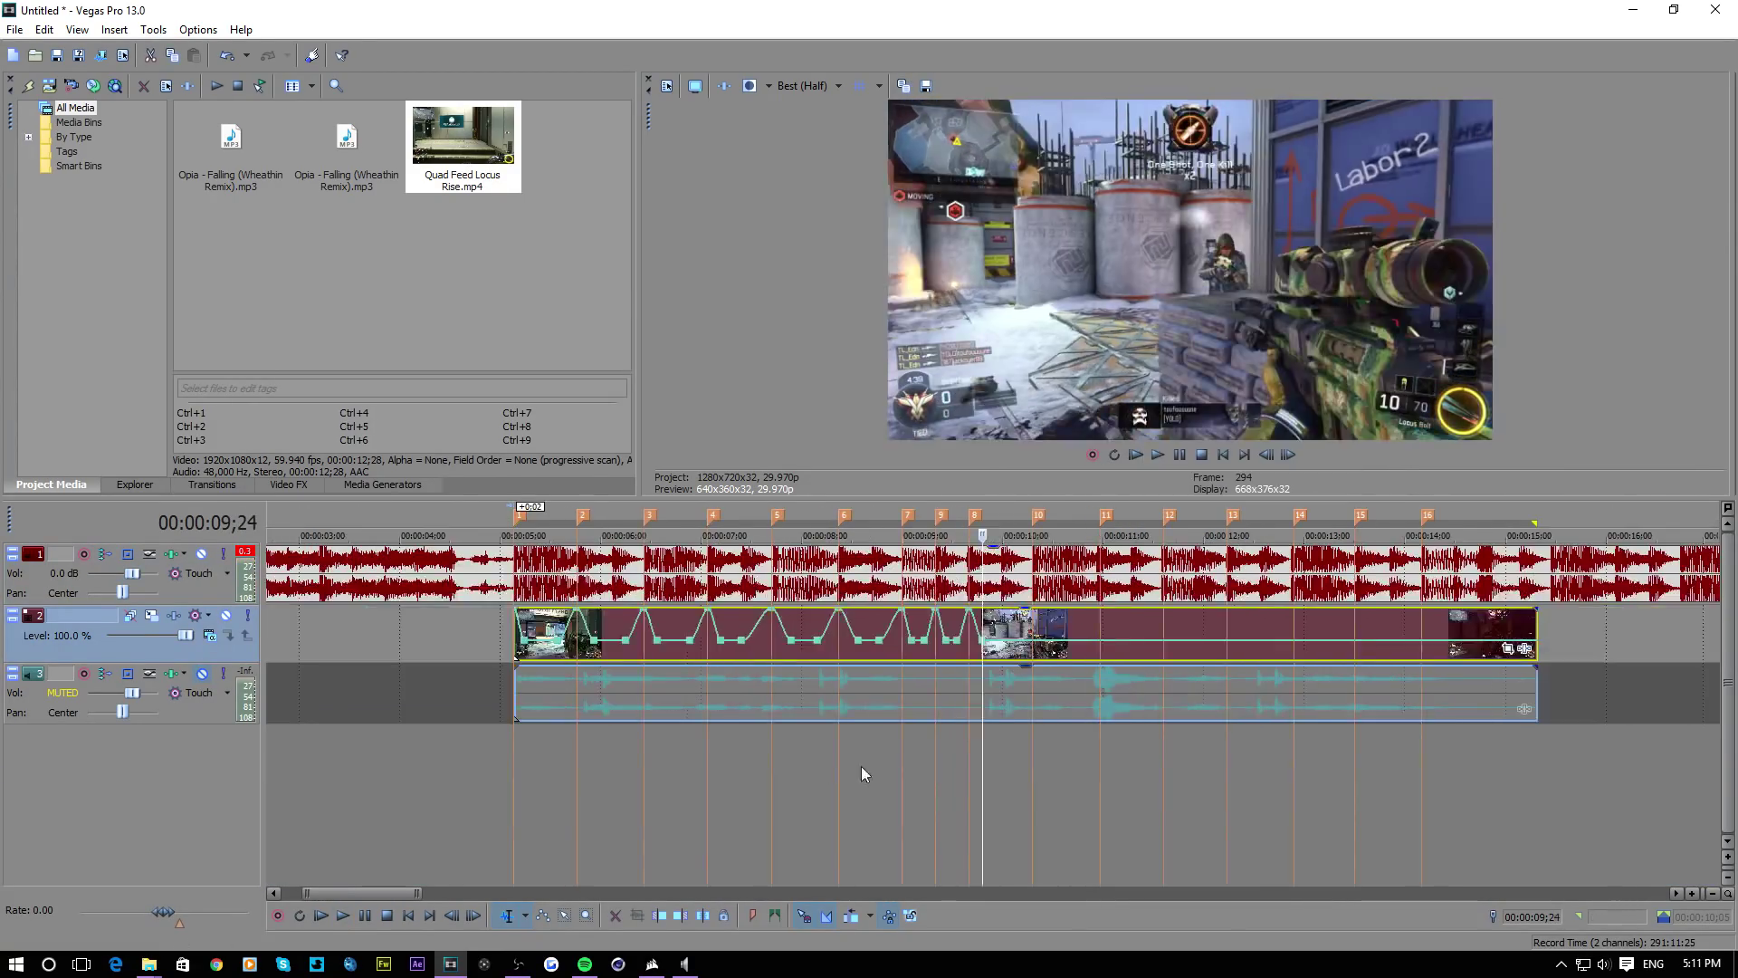
key(space)
click(1180, 453)
Add 50% velocity points and a peak at marker 10, and play across it
scroll(982, 640, up, 2)
double_click(951, 640)
double_click(996, 640)
mouse_move(996, 640)
mouse_down()
mouse_move(997, 608)
mouse_move(1023, 640)
mouse_move(1036, 608)
mouse_up()
double_click(1023, 609)
scroll(1023, 640, down, 4)
click(708, 736)
key(space)
click(1181, 455)
Build a velocity peak at marker 11 with 50% forward velocity points before and after it
scroll(950, 640, up, 4)
double_click(950, 640)
double_click(1035, 640)
double_click(1089, 610)
right_click(1091, 610)
click(1144, 322)
Lower the marker 11 peak slightly, build a similar velocity peak at marker 12, and play the section
double_click(1192, 640)
double_click(1291, 640)
drag(1036, 609, 1036, 622)
mouse_move(1291, 640)
mouse_down()
mouse_move(1291, 619)
mouse_move(1336, 641)
mouse_up()
double_click(1336, 622)
scroll(1231, 654, down, 2)
click(621, 752)
key(space)
click(1181, 454)
Raise the velocity to 300% at marker 13 and add a 50% forward velocity point at 00:00:12;13
double_click(1043, 640)
double_click(1089, 640)
drag(1088, 640, 1088, 608)
double_click(1129, 610)
right_click(1129, 609)
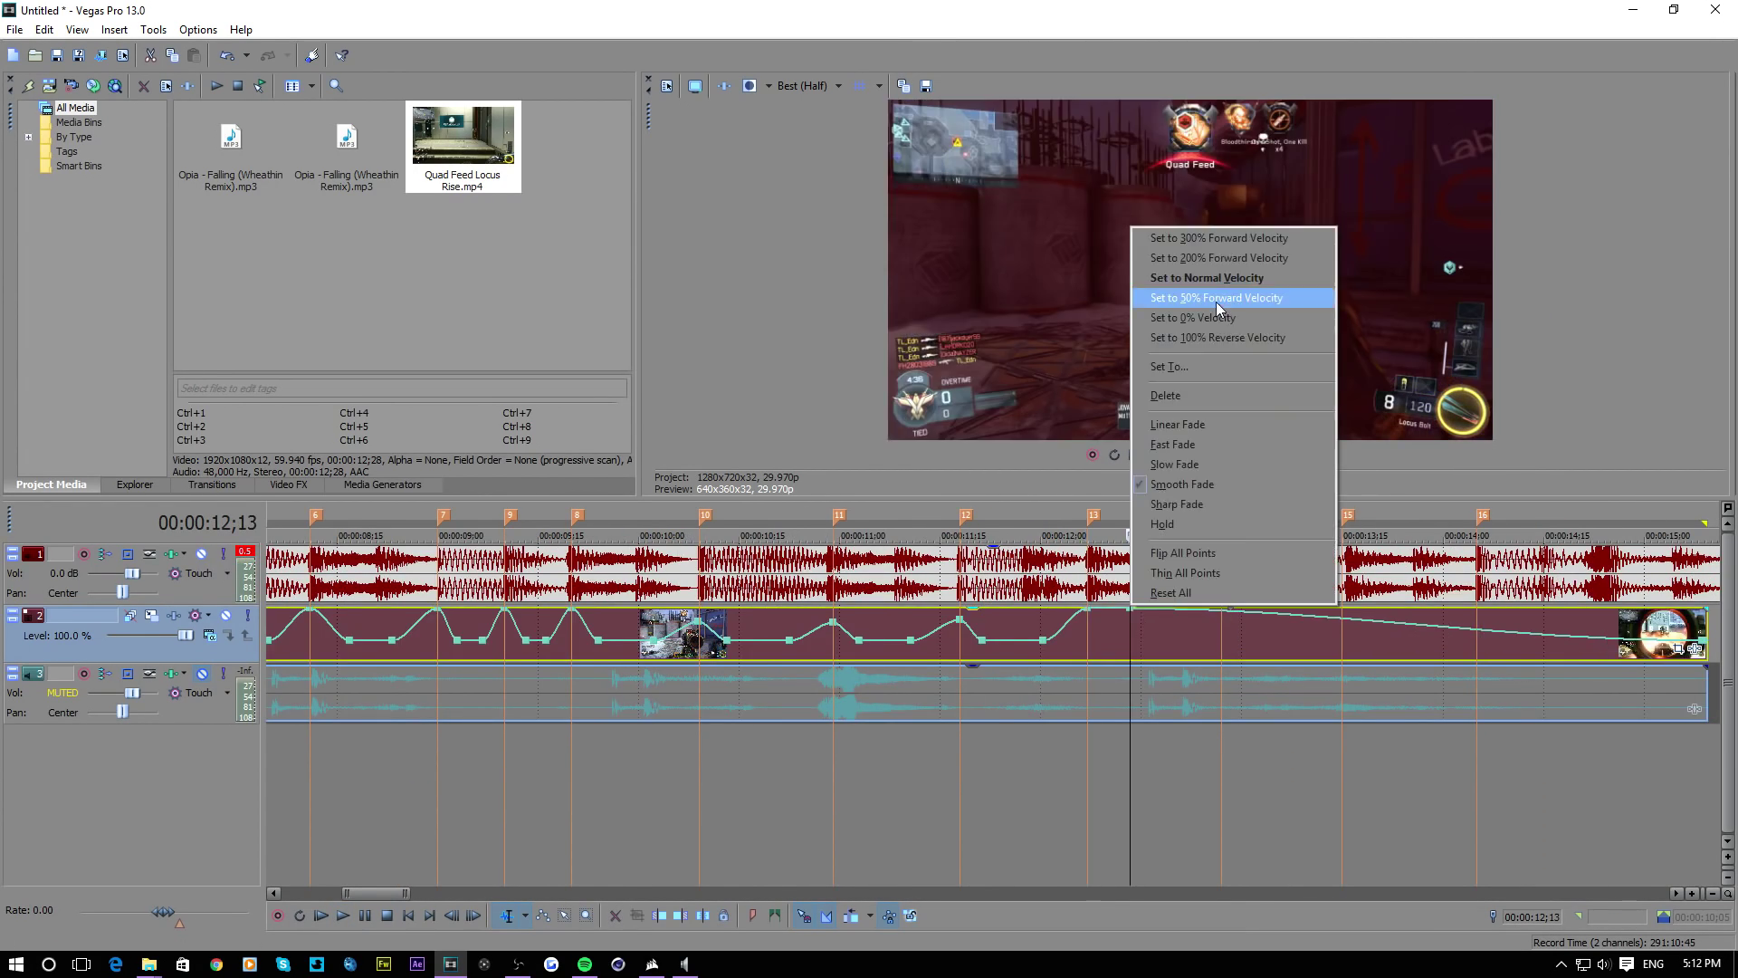
click(1215, 302)
Play the clip from 00:00:05;04 and examine the velocity curve around 00:00:07;27
scroll(538, 771, down, 10)
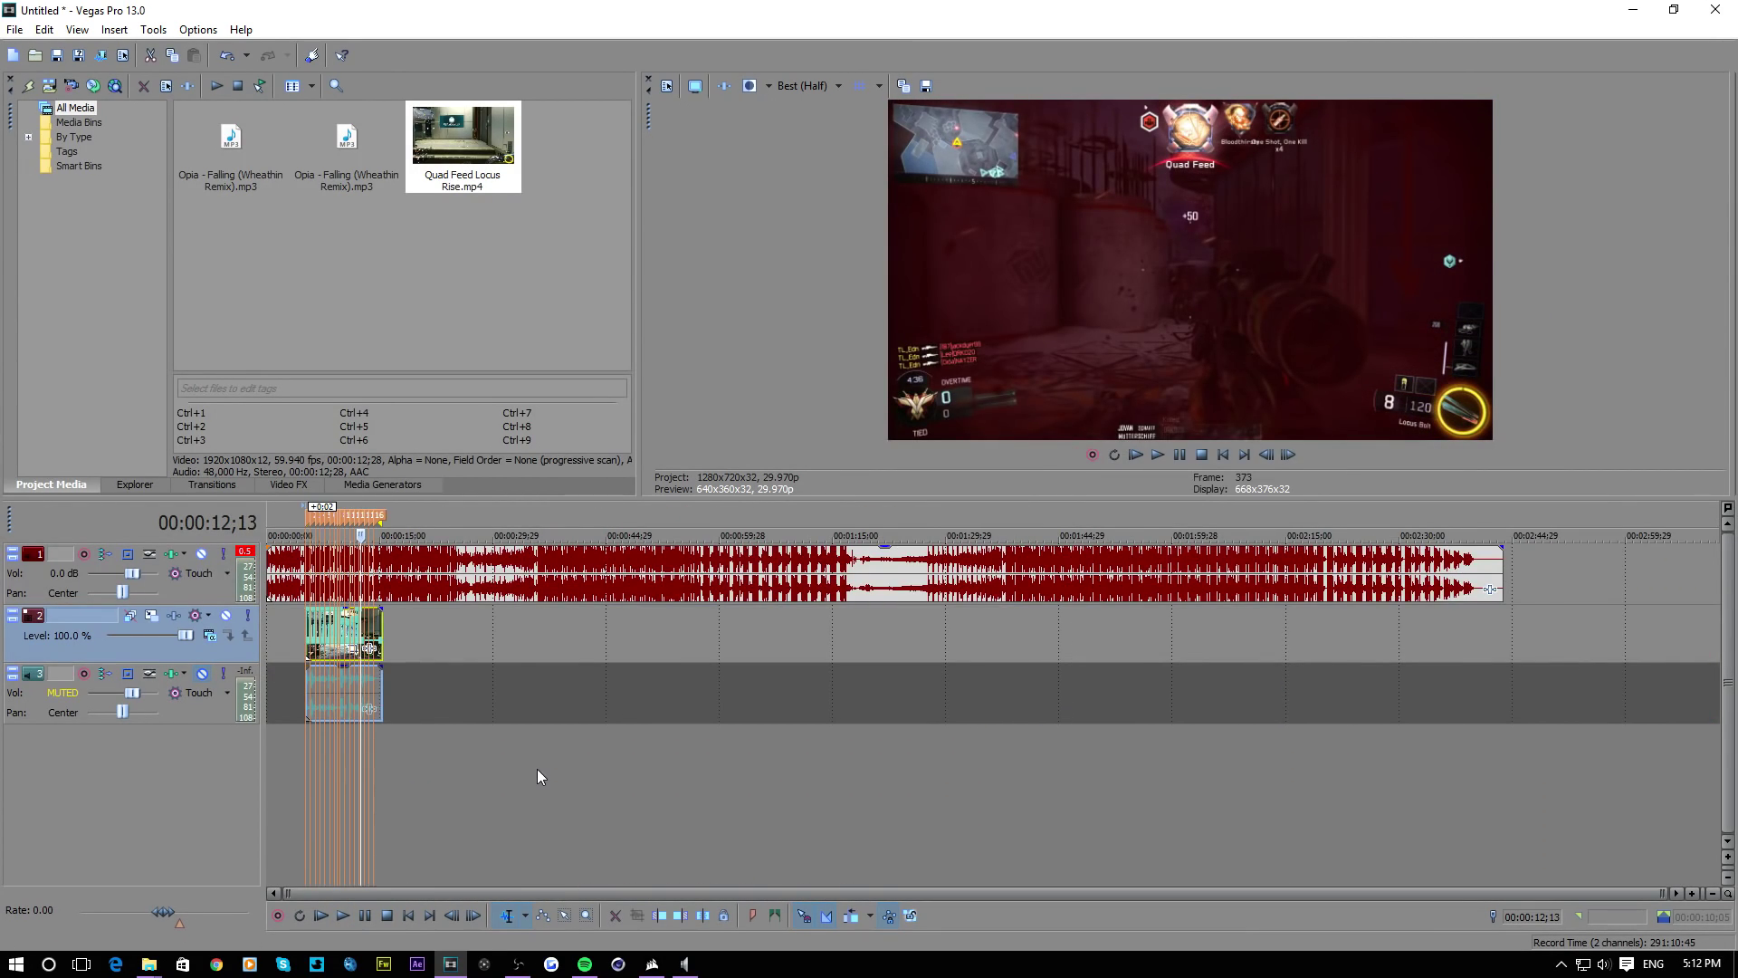
scroll(539, 762, up, 8)
click(530, 725)
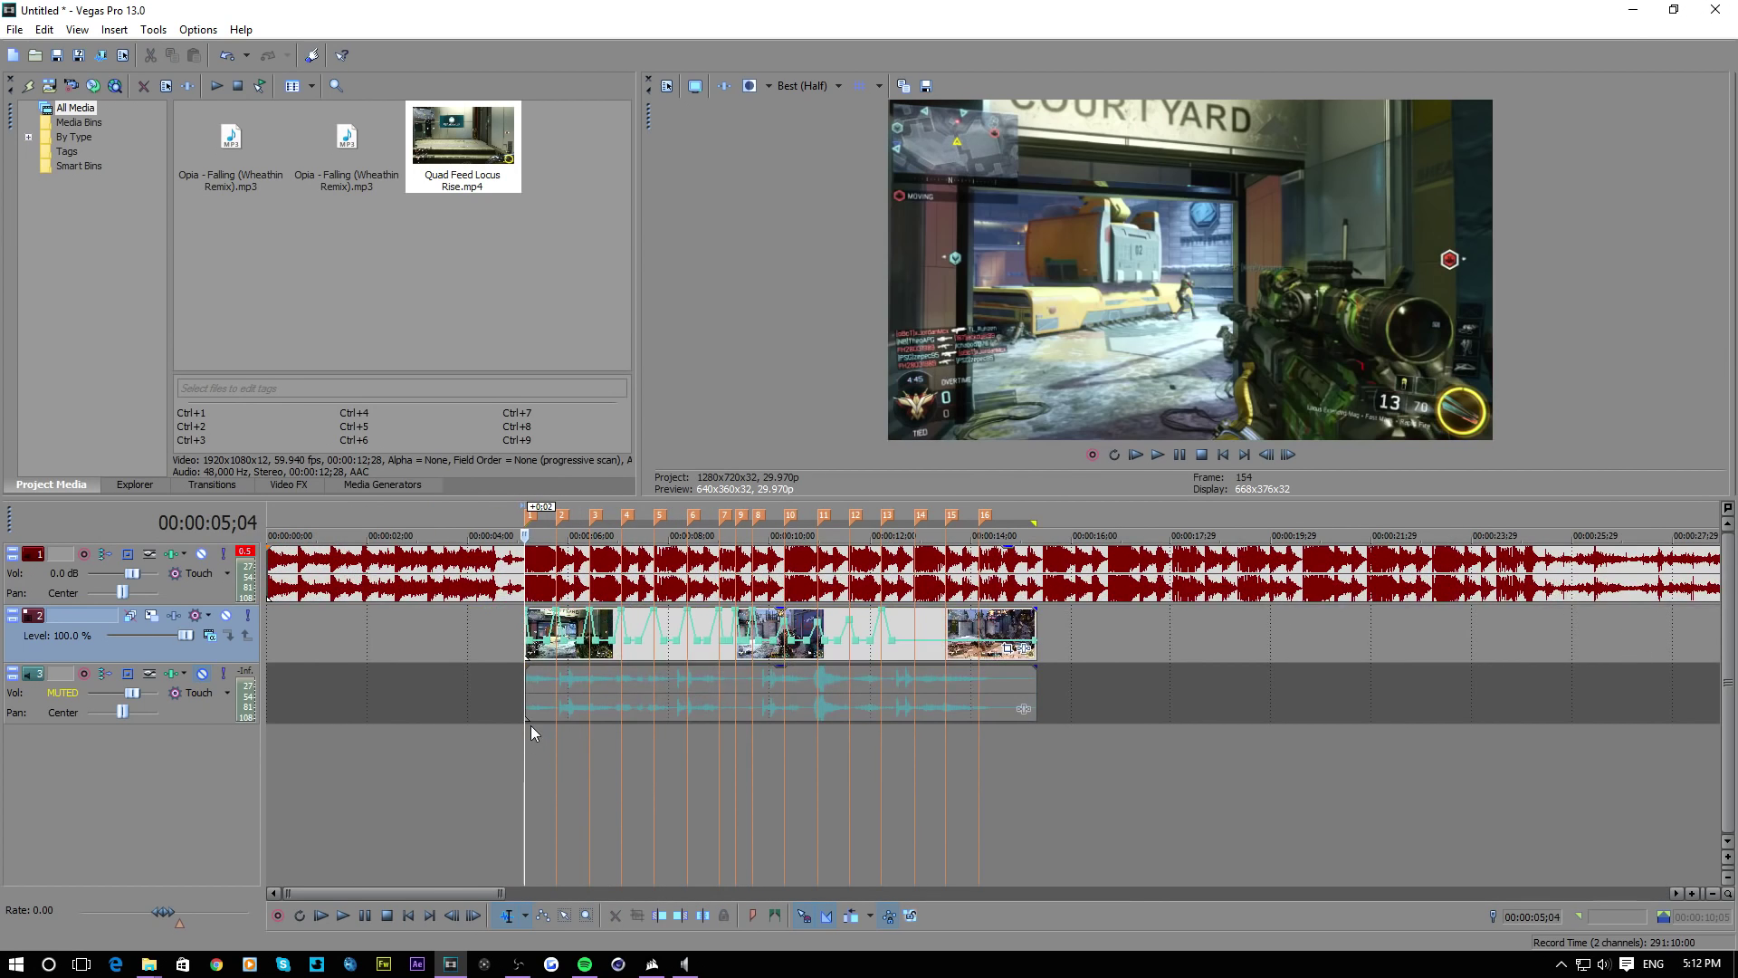
scroll(715, 699, down, 2)
scroll(1177, 452, up, 2)
click(1159, 454)
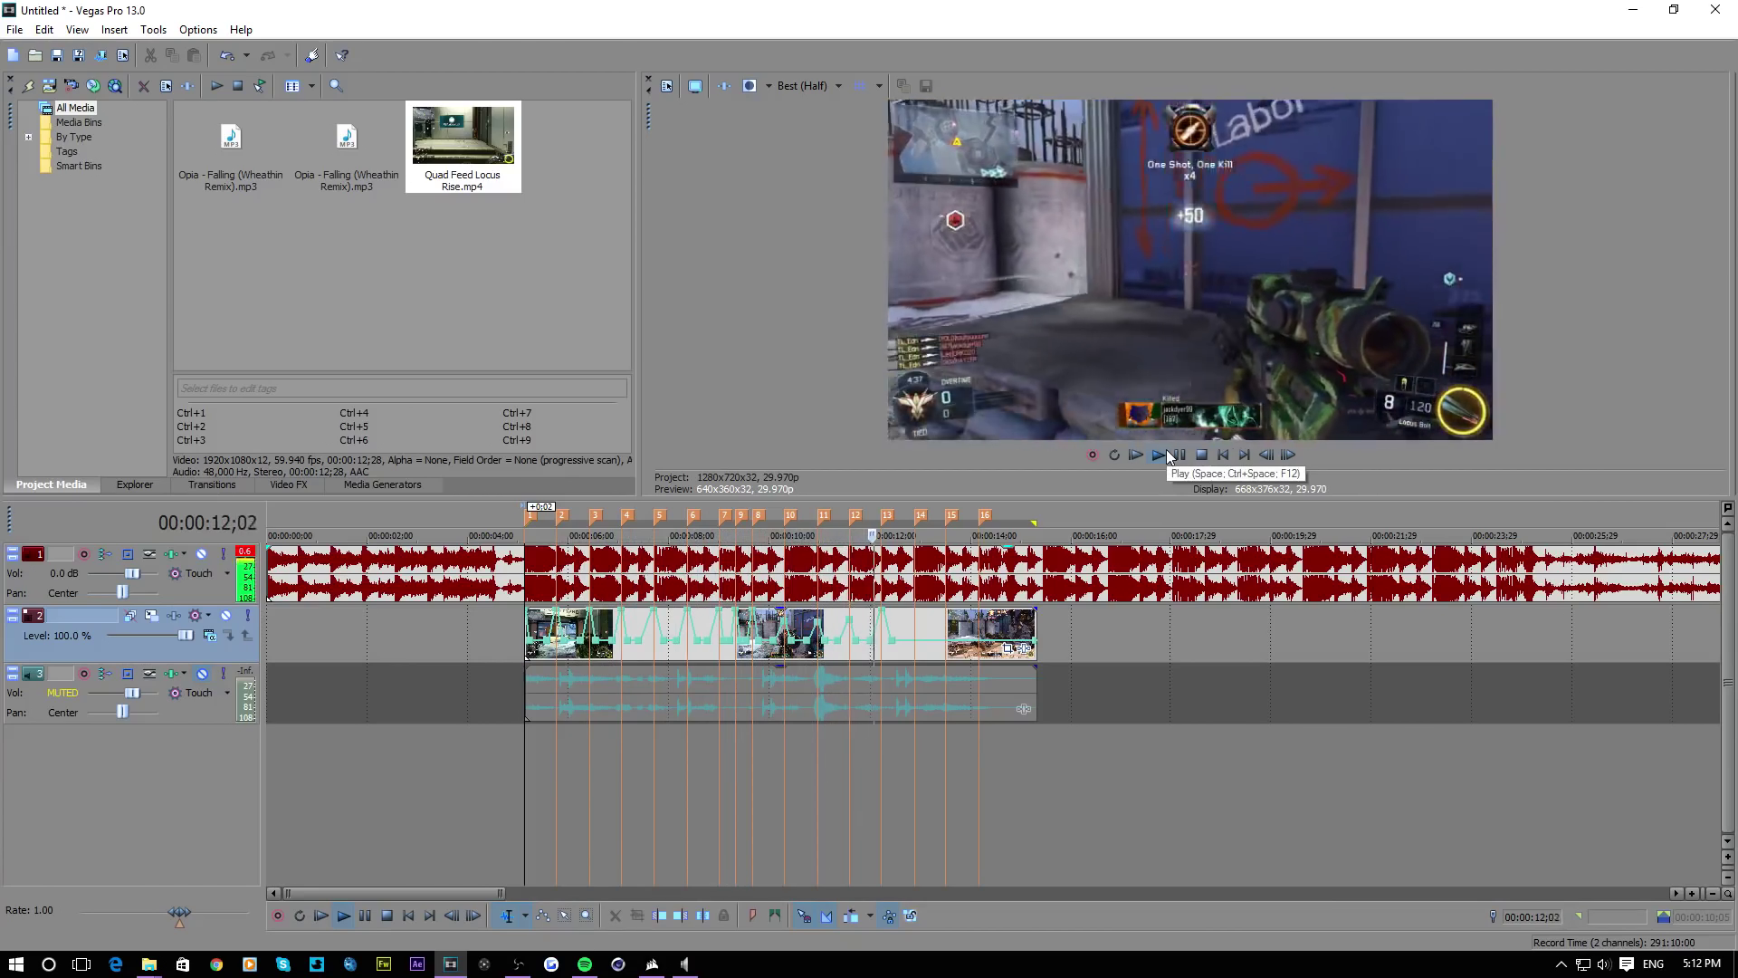
scroll(1081, 540, up, 3)
scroll(833, 694, down, 3)
click(668, 756)
scroll(669, 757, up, 5)
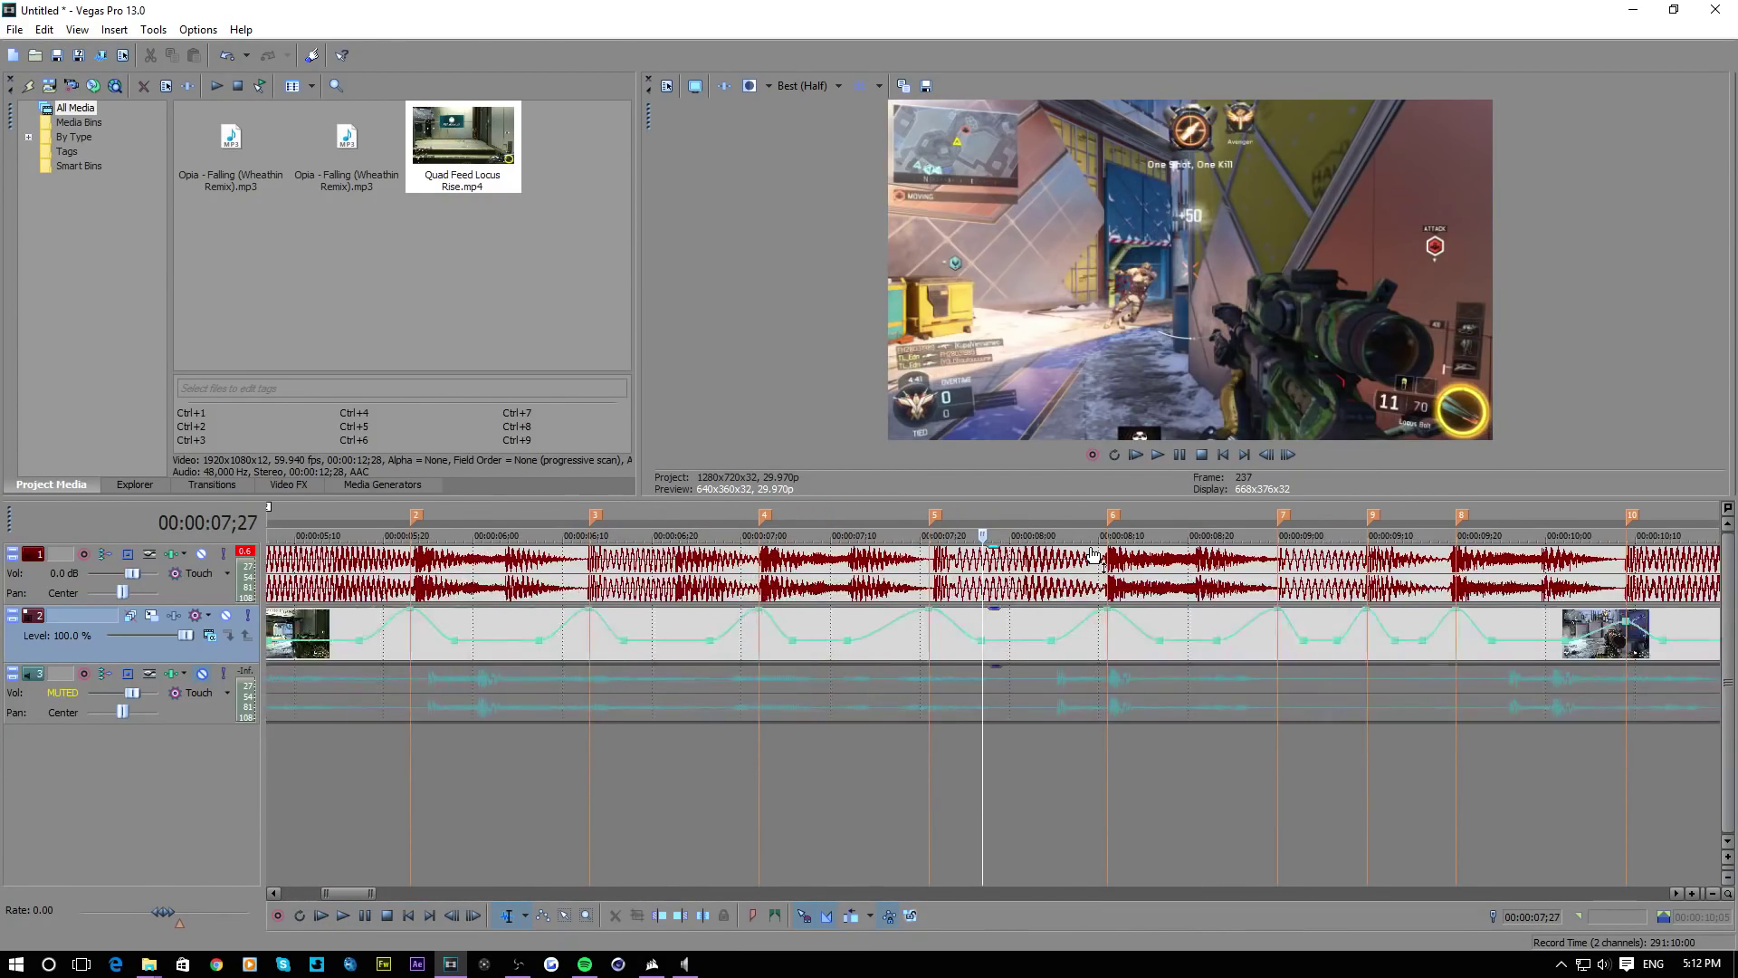
scroll(1097, 589, down, 1)
scroll(1104, 678, down, 2)
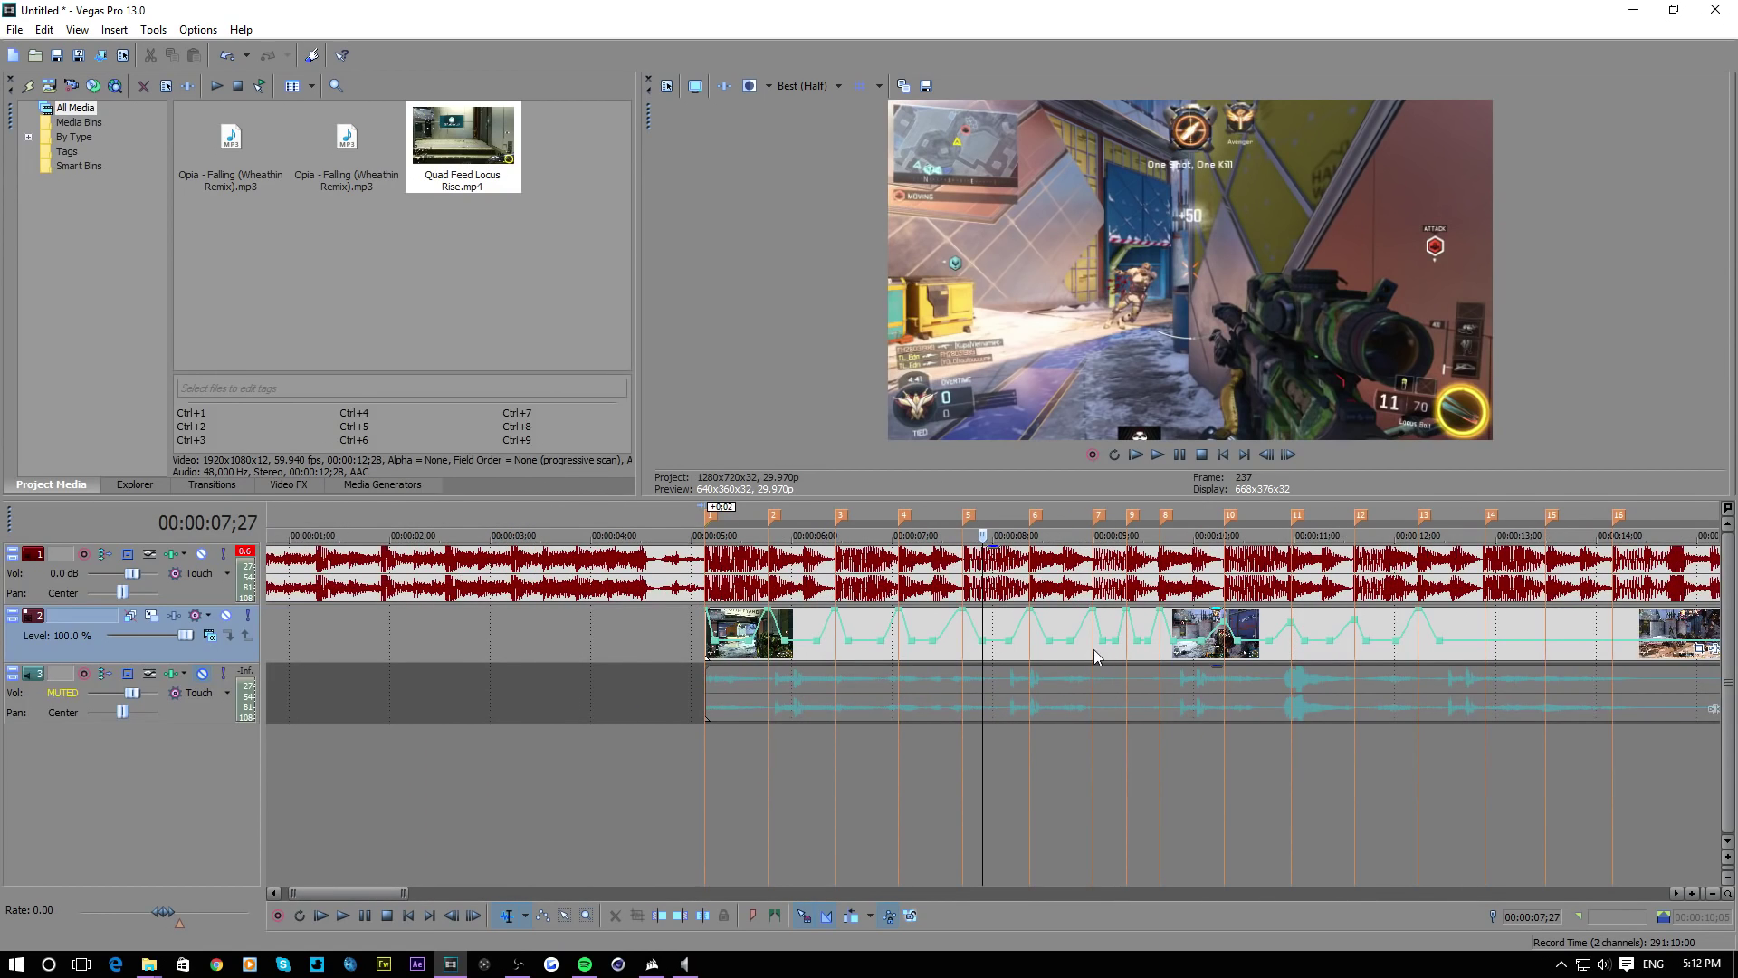
Play the section following marker 6 twice to check the sync of the closely spaced beats after marker 7
click(1031, 781)
scroll(1158, 572, up, 2)
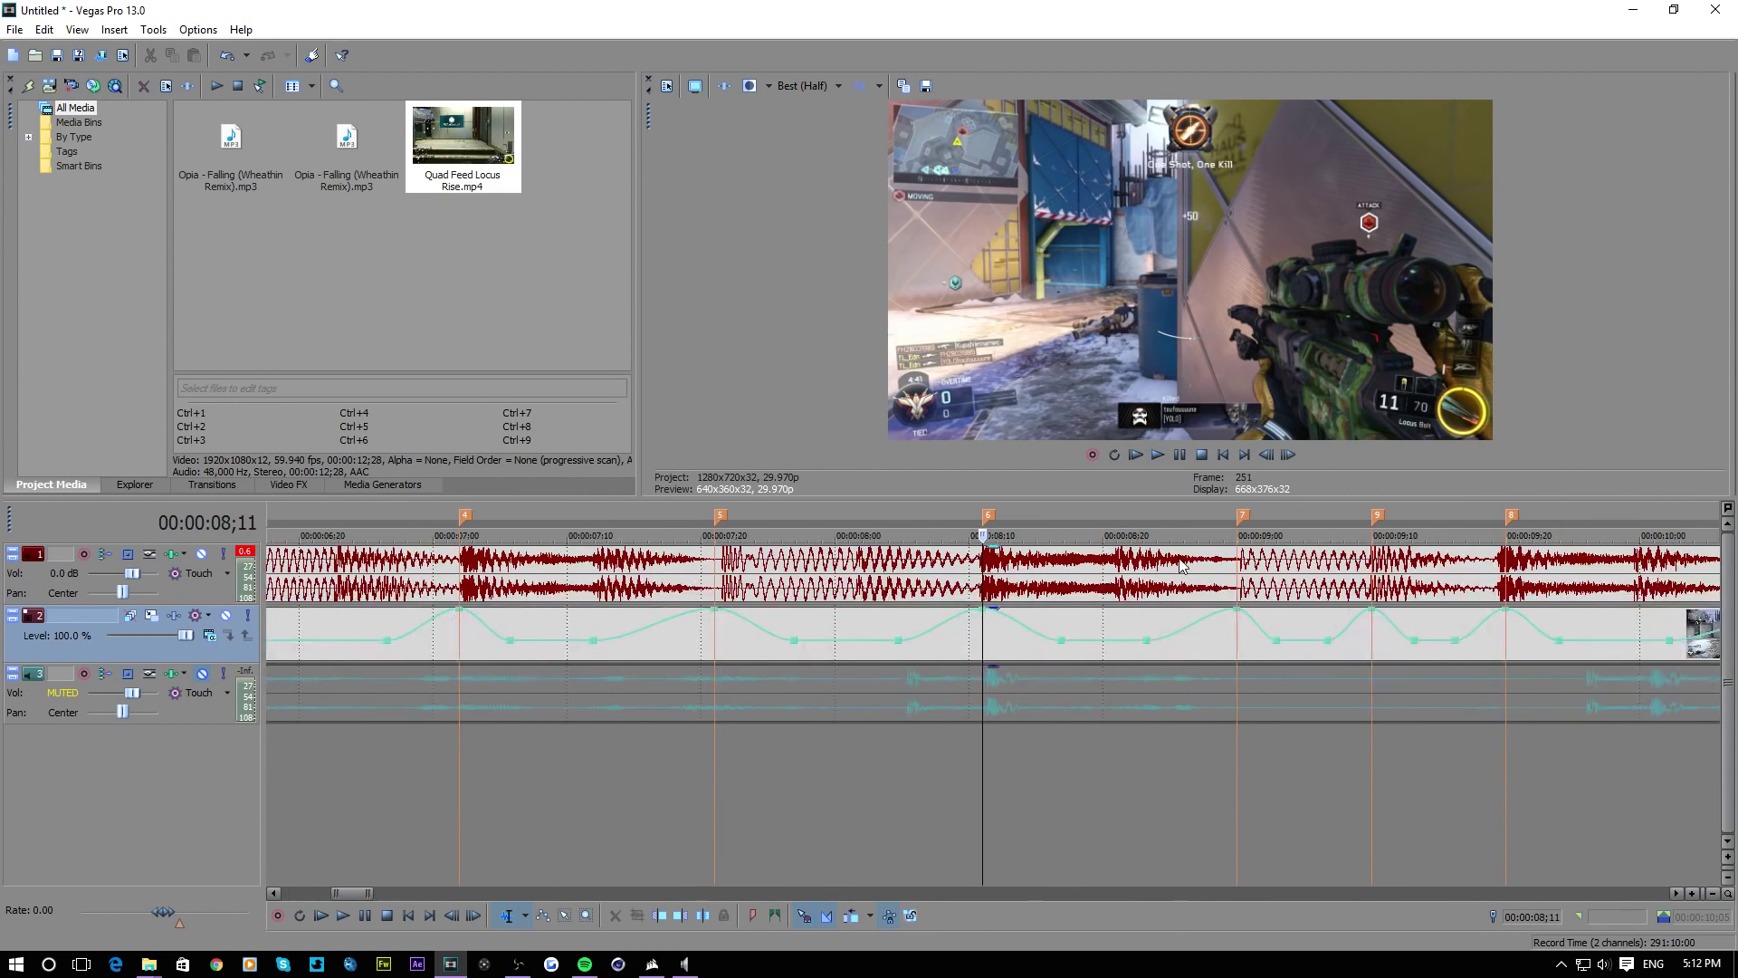
scroll(1158, 571, down, 1)
click(1157, 455)
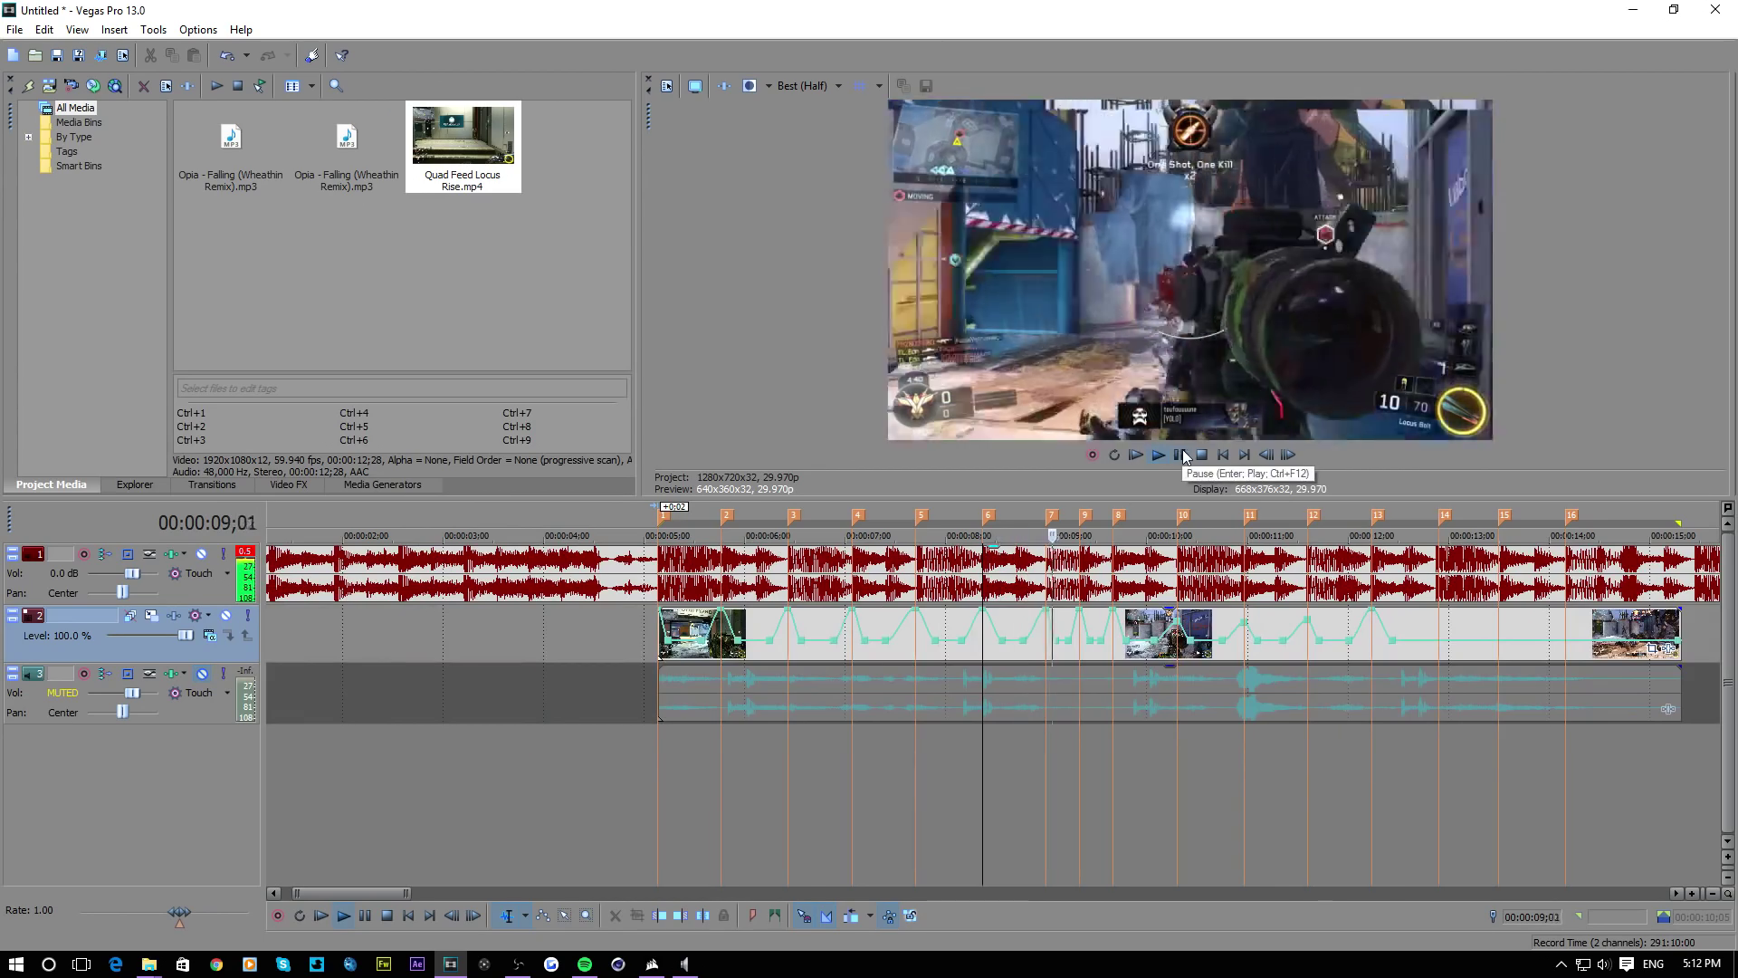
click(1179, 457)
scroll(1045, 614, up, 3)
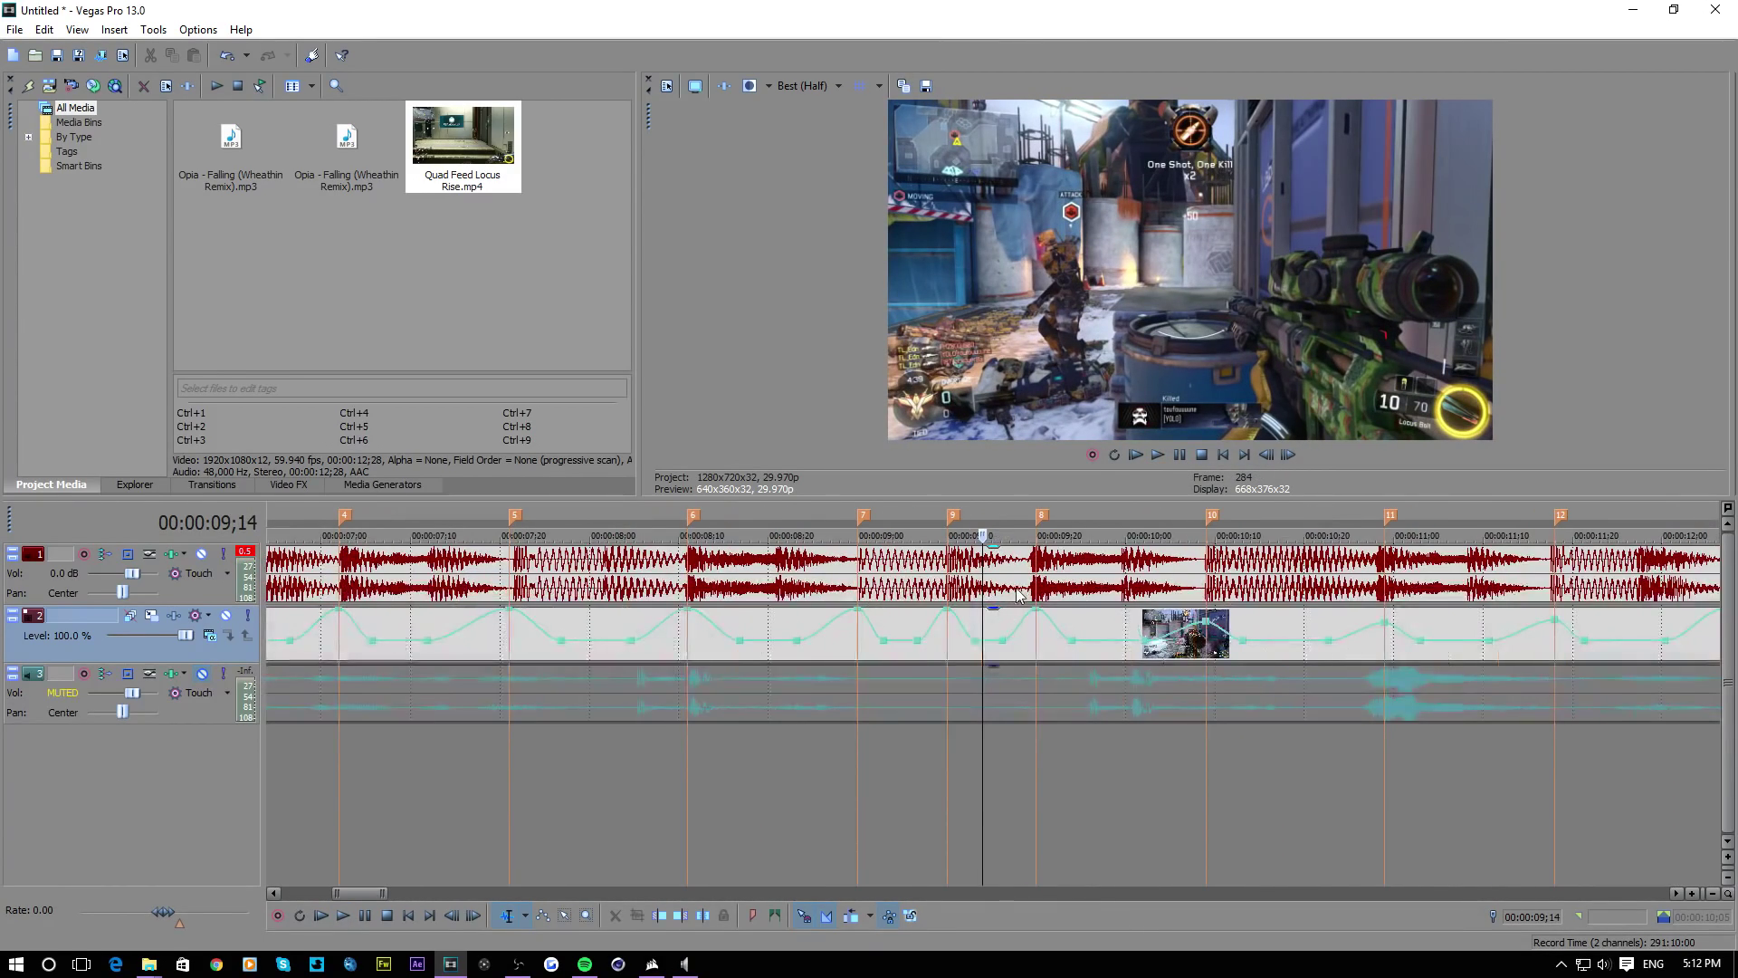
click(792, 765)
click(1158, 454)
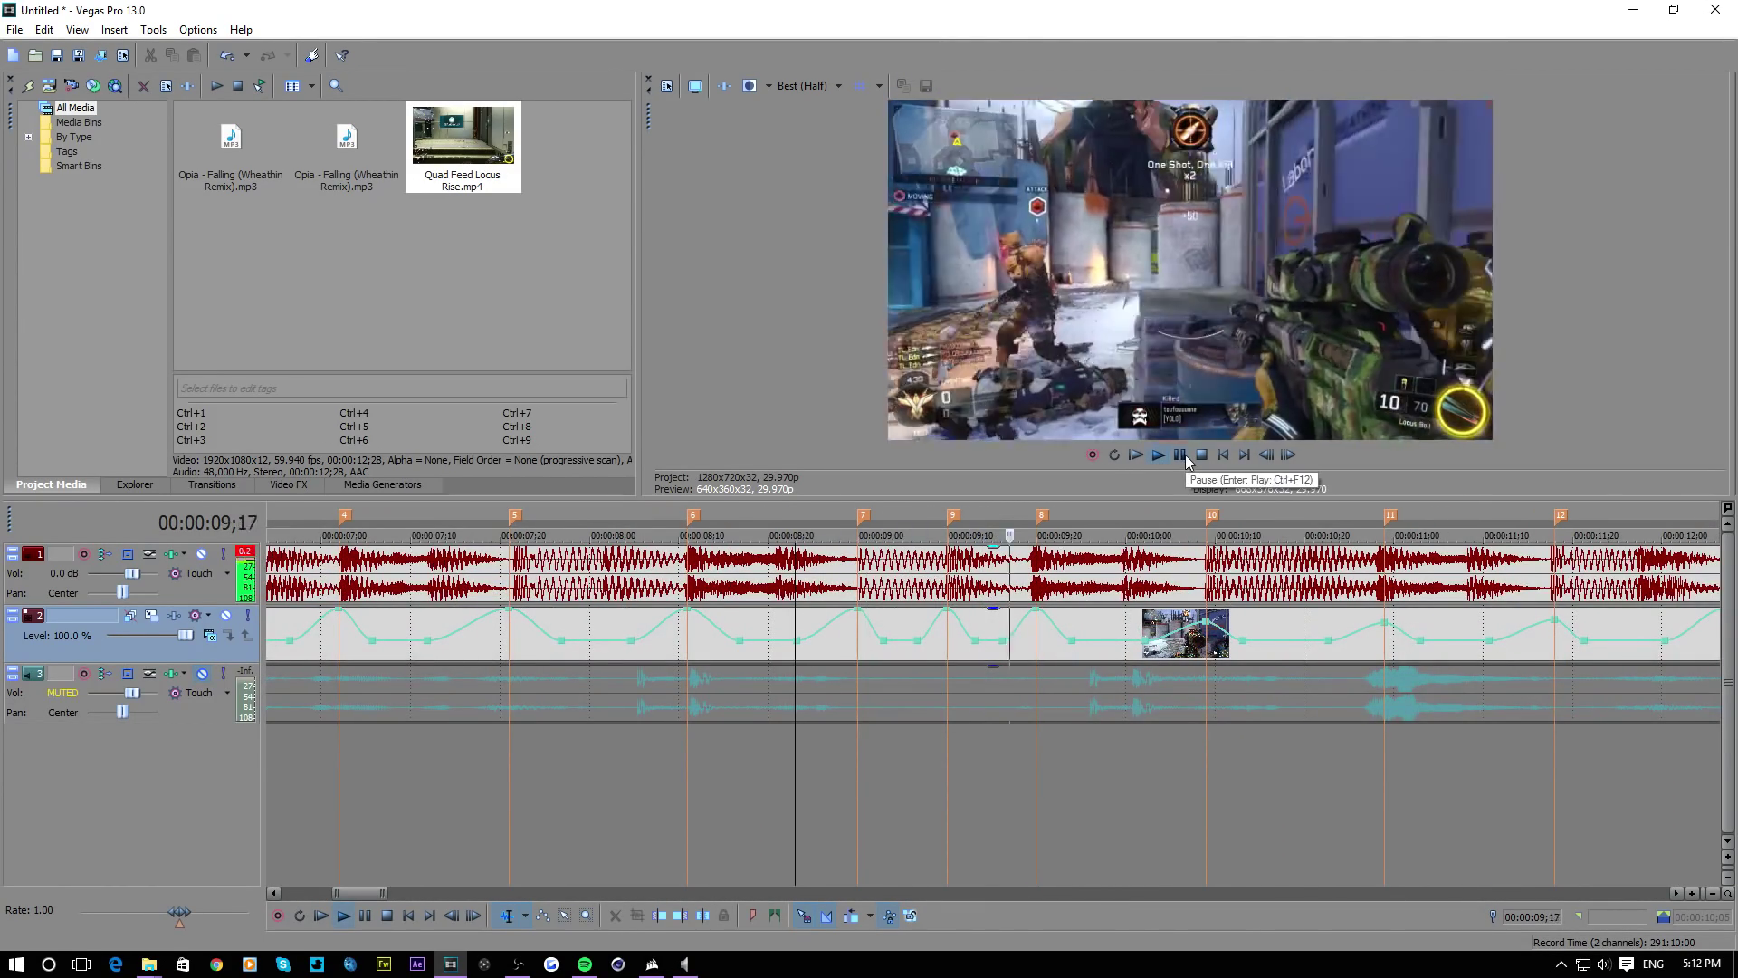
Select the range from 00:00:09;04 to 00:00:09;15 and inspect the velocity peak inside it
drag(849, 739, 1056, 733)
drag(889, 755, 990, 759)
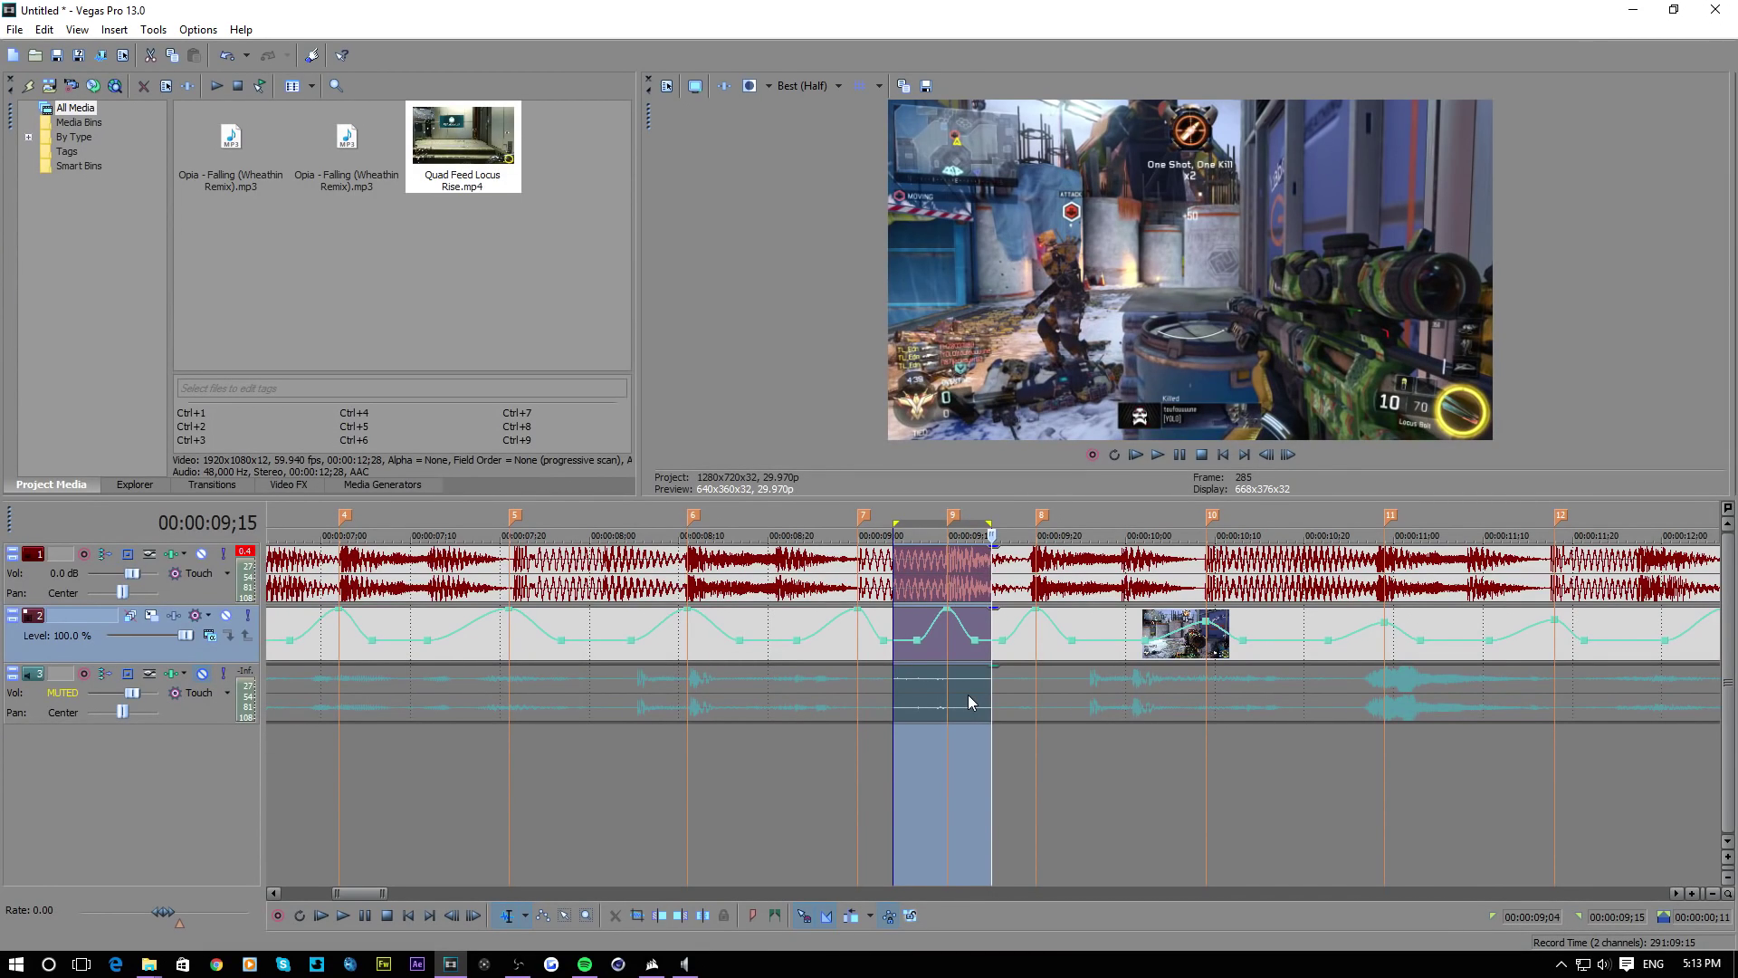
scroll(969, 693, up, 5)
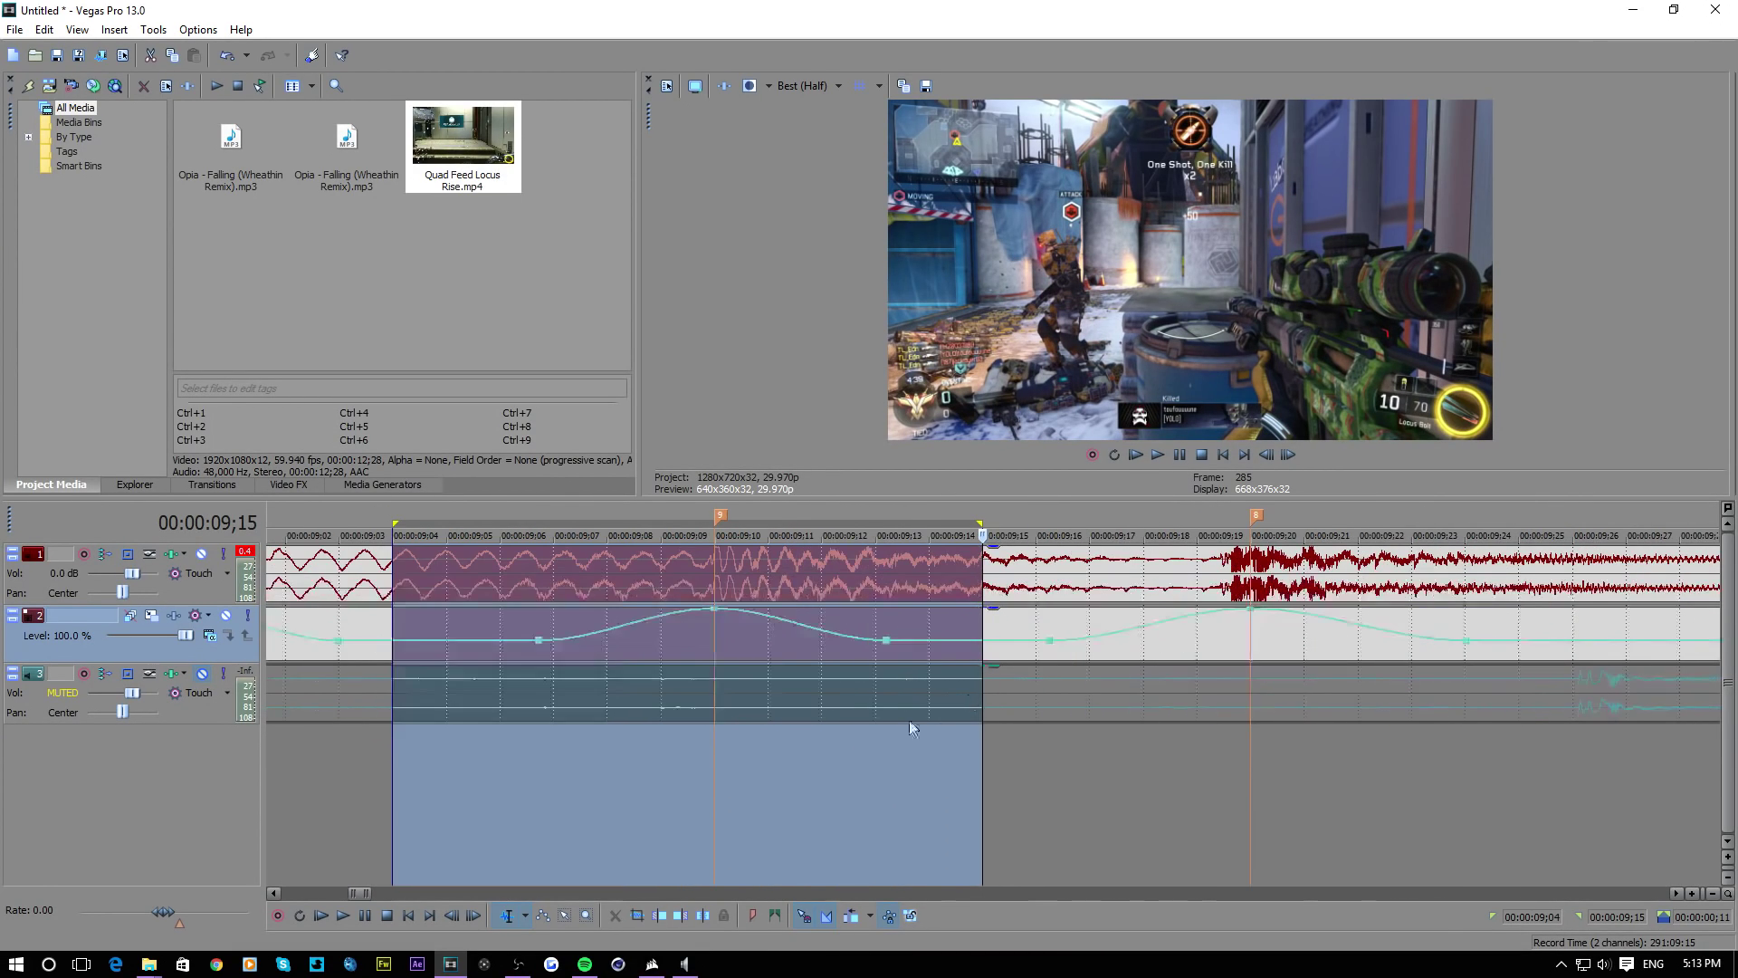
click(701, 648)
Play the clip from 00:00:09;10 past marker 14 to check the remaining velocity peaks
scroll(701, 648, down, 6)
scroll(1083, 661, down, 4)
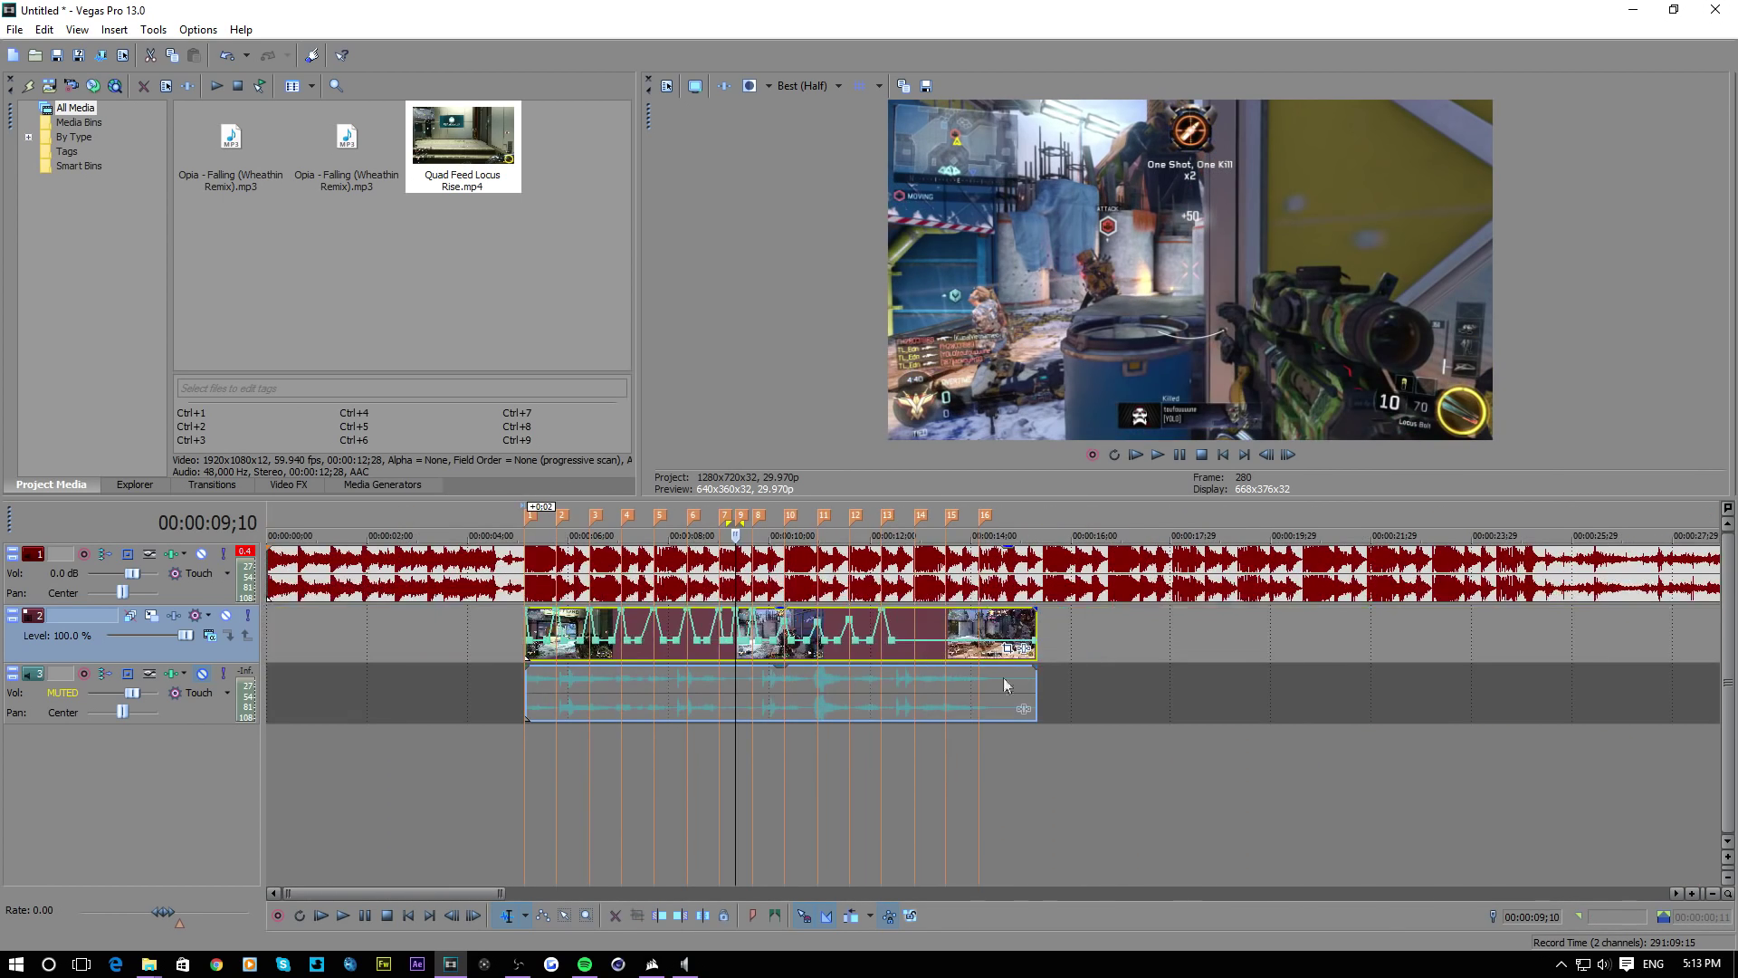
click(1167, 451)
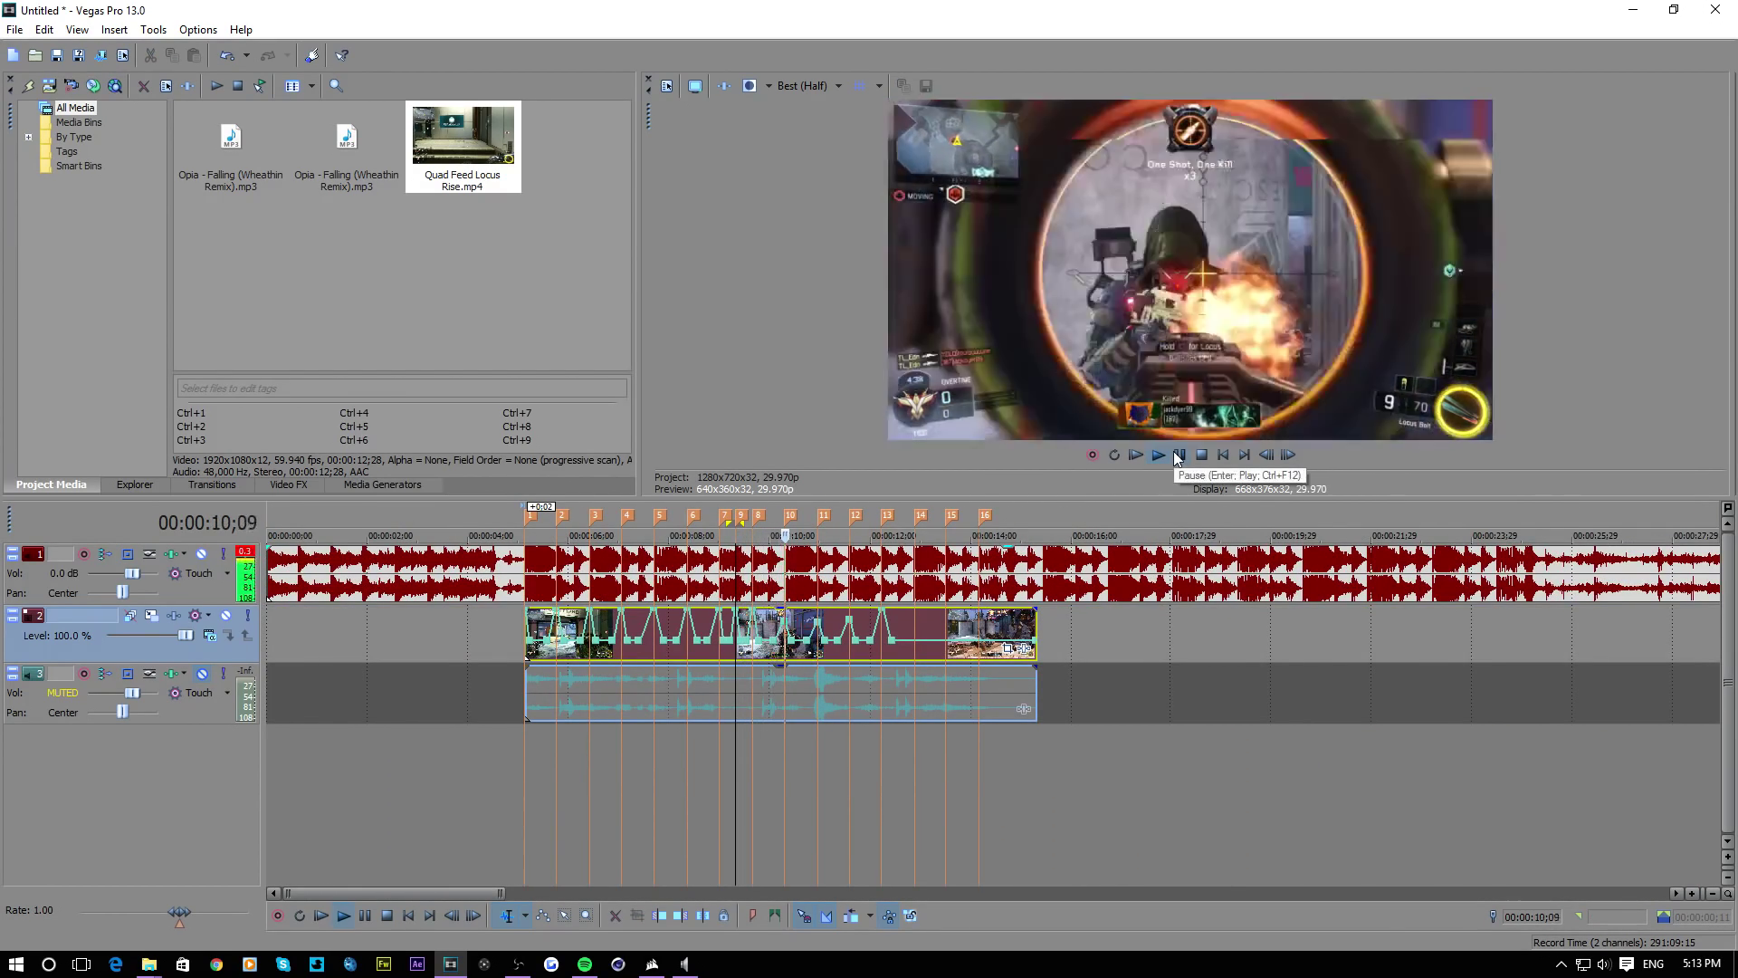
click(1176, 454)
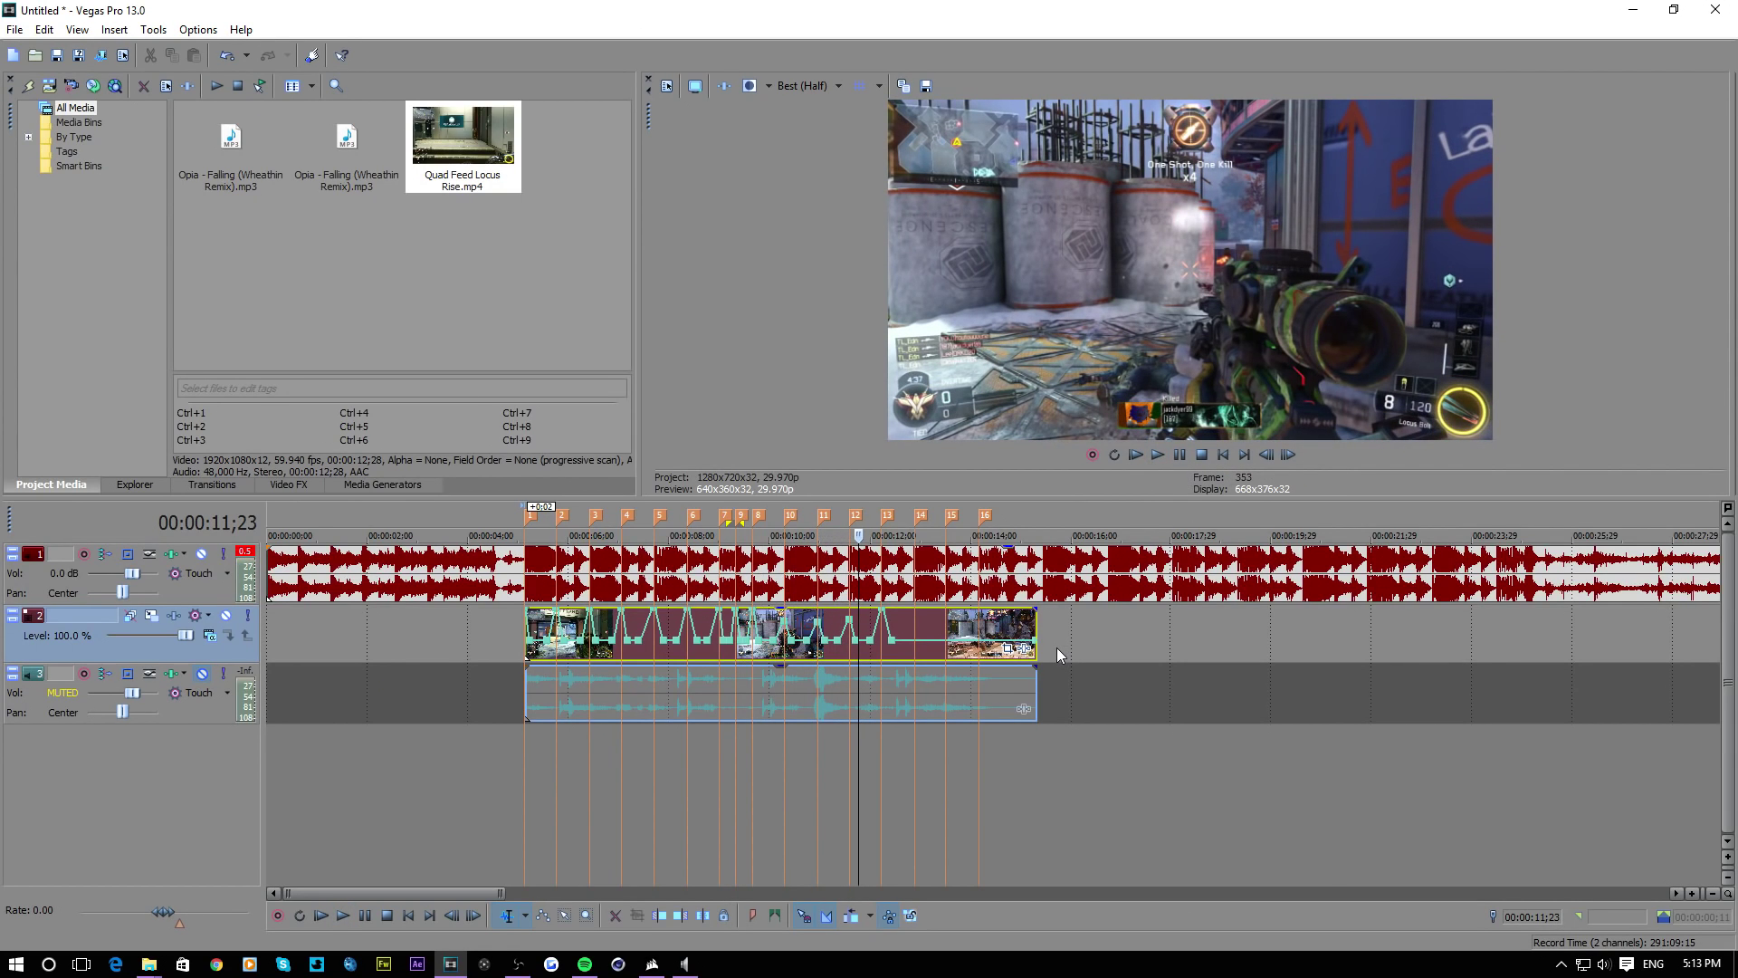
scroll(1057, 648, up, 2)
click(1157, 458)
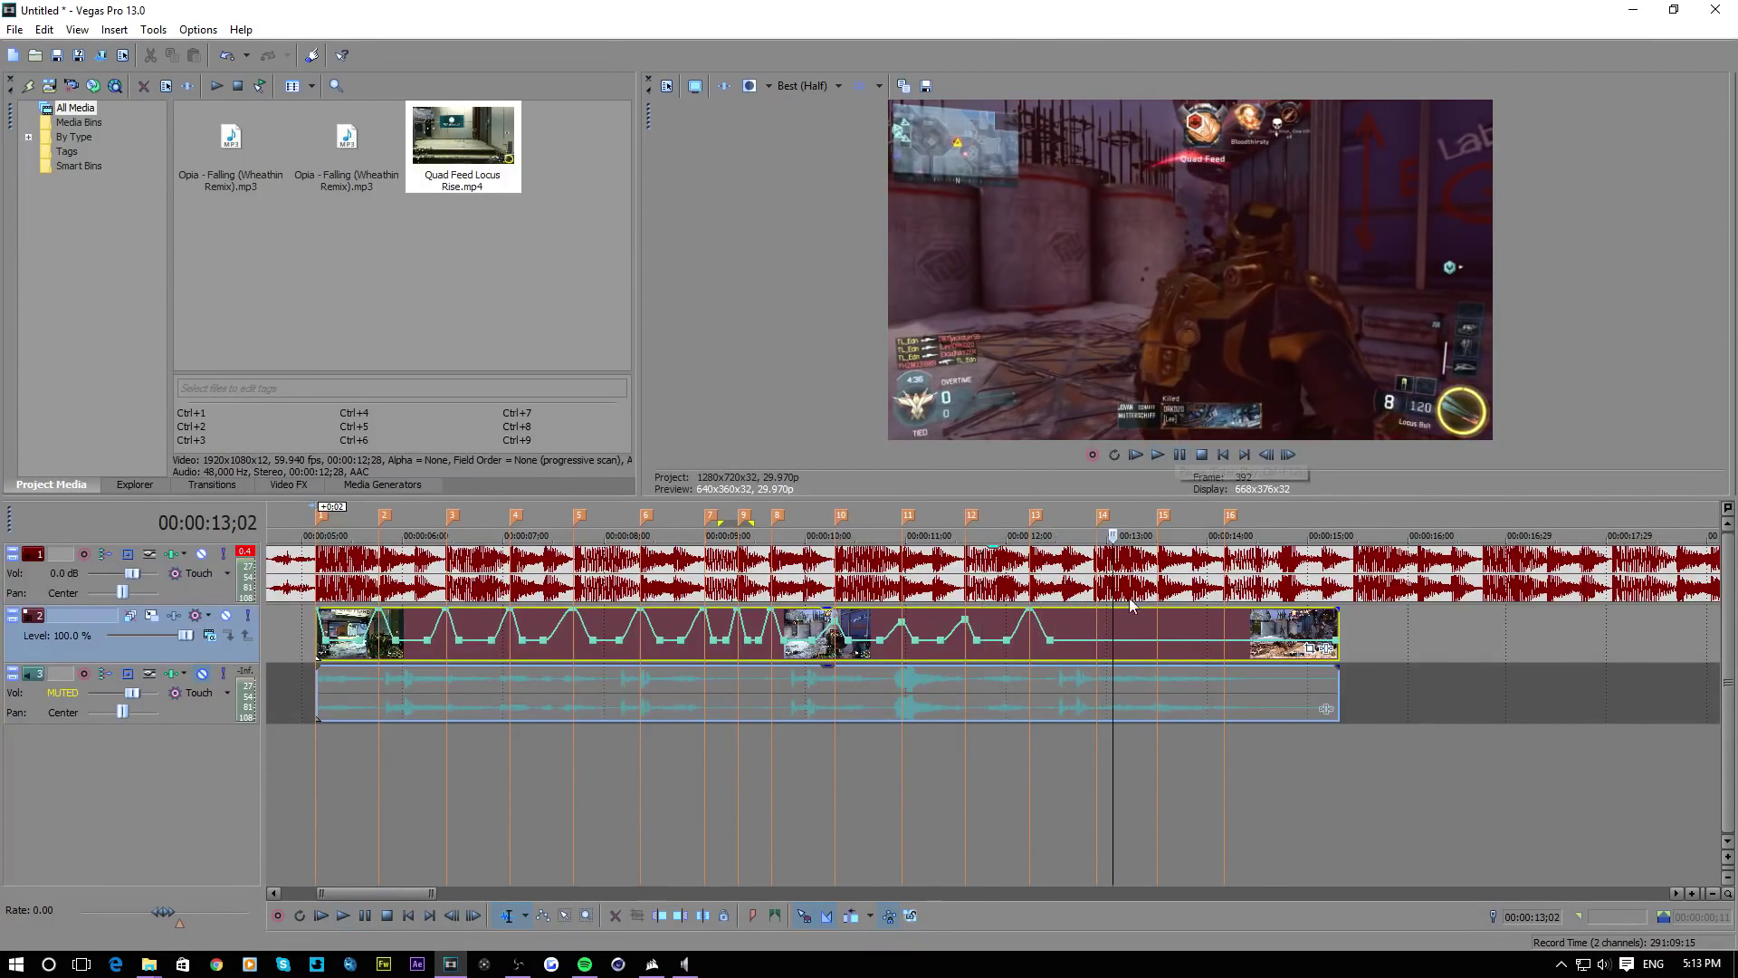
Add a 50% velocity point at 00:00:12;18 and another at marker 14 raised to 300%
scroll(1060, 636, up, 1)
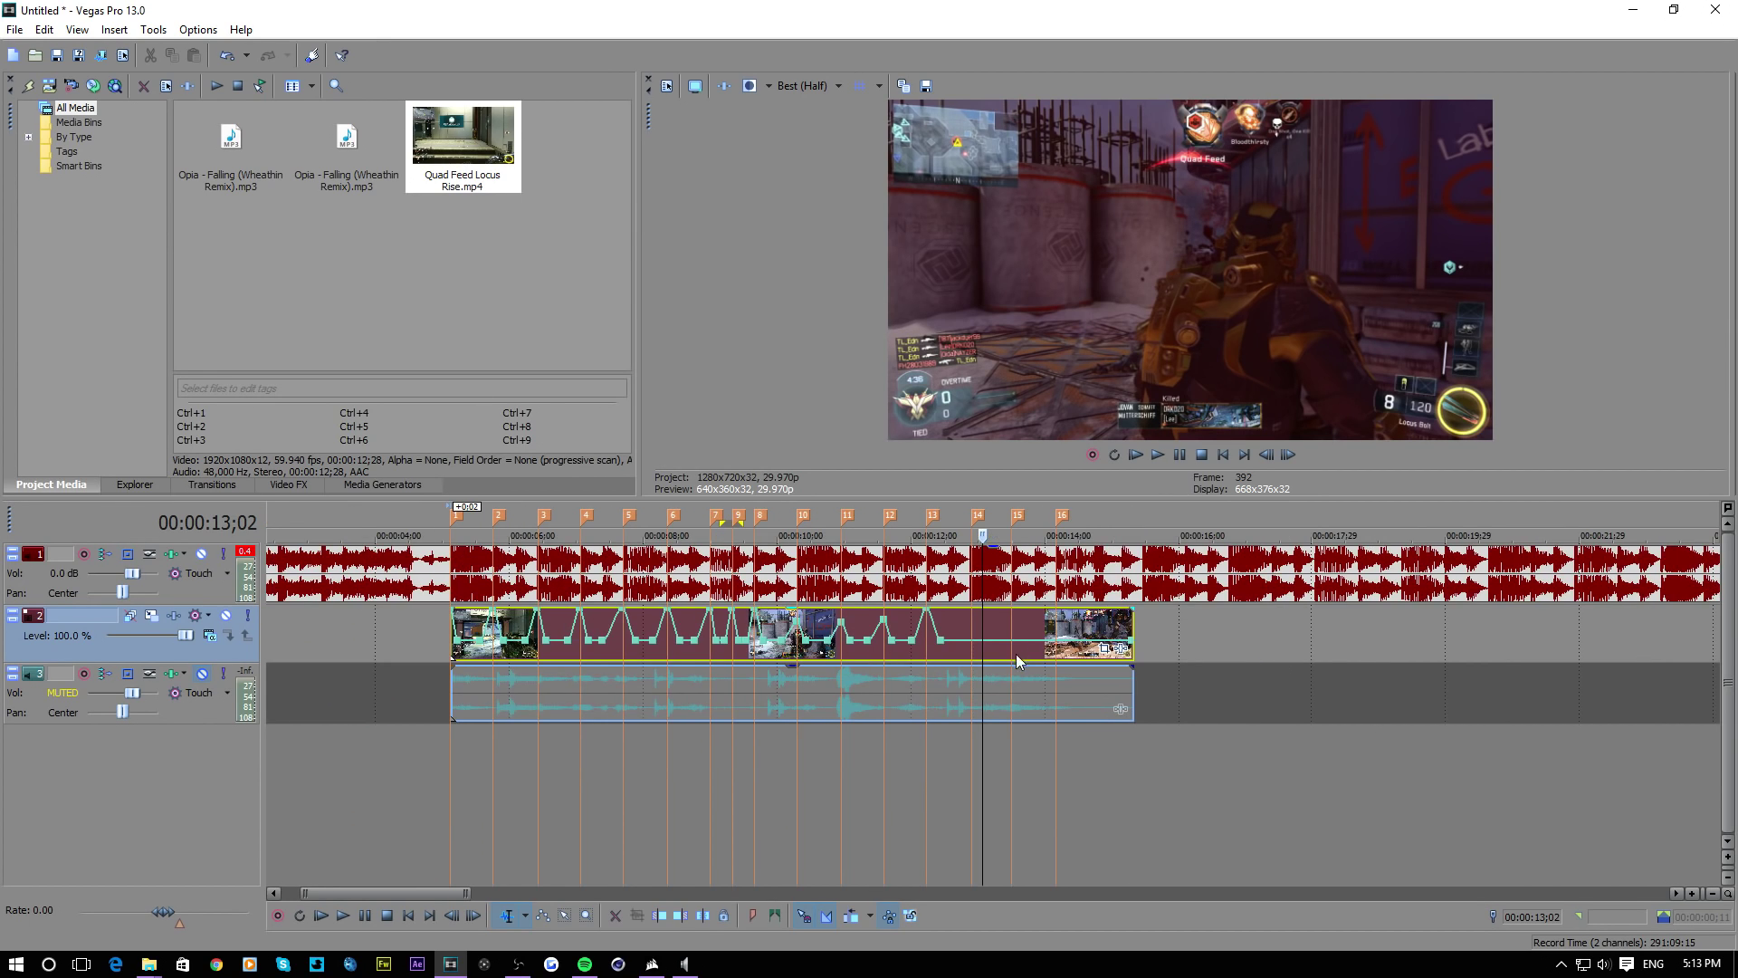
double_click(924, 640)
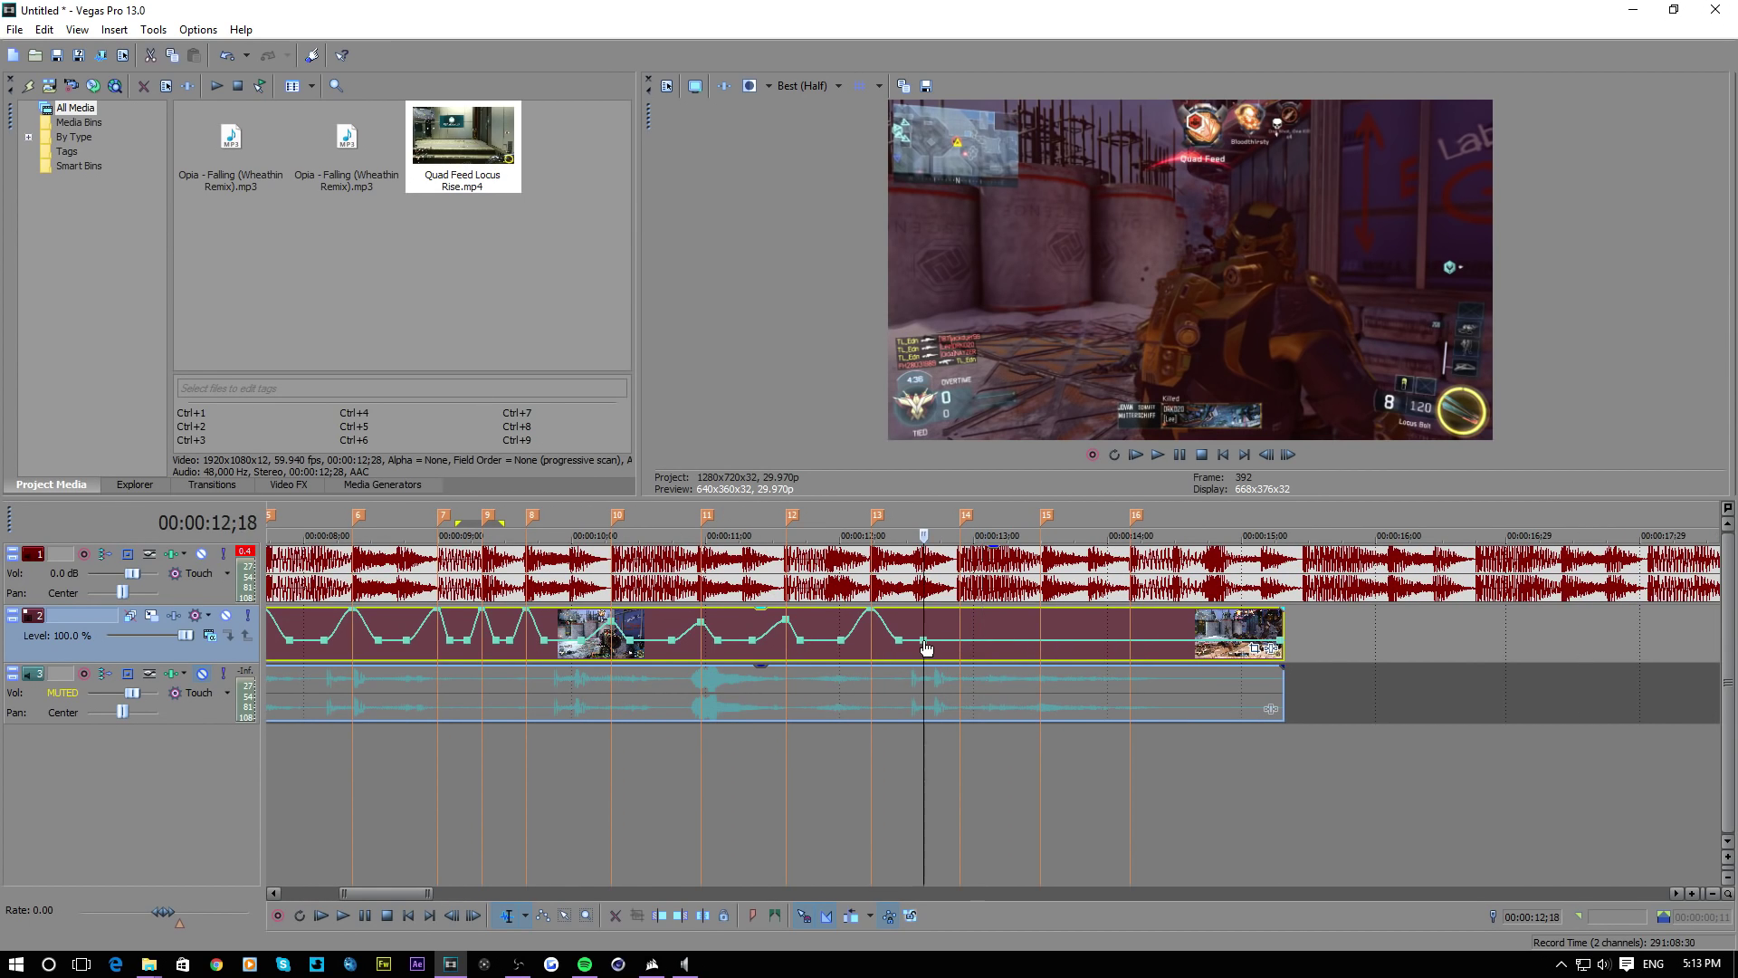
click(956, 624)
double_click(959, 640)
drag(959, 640, 958, 608)
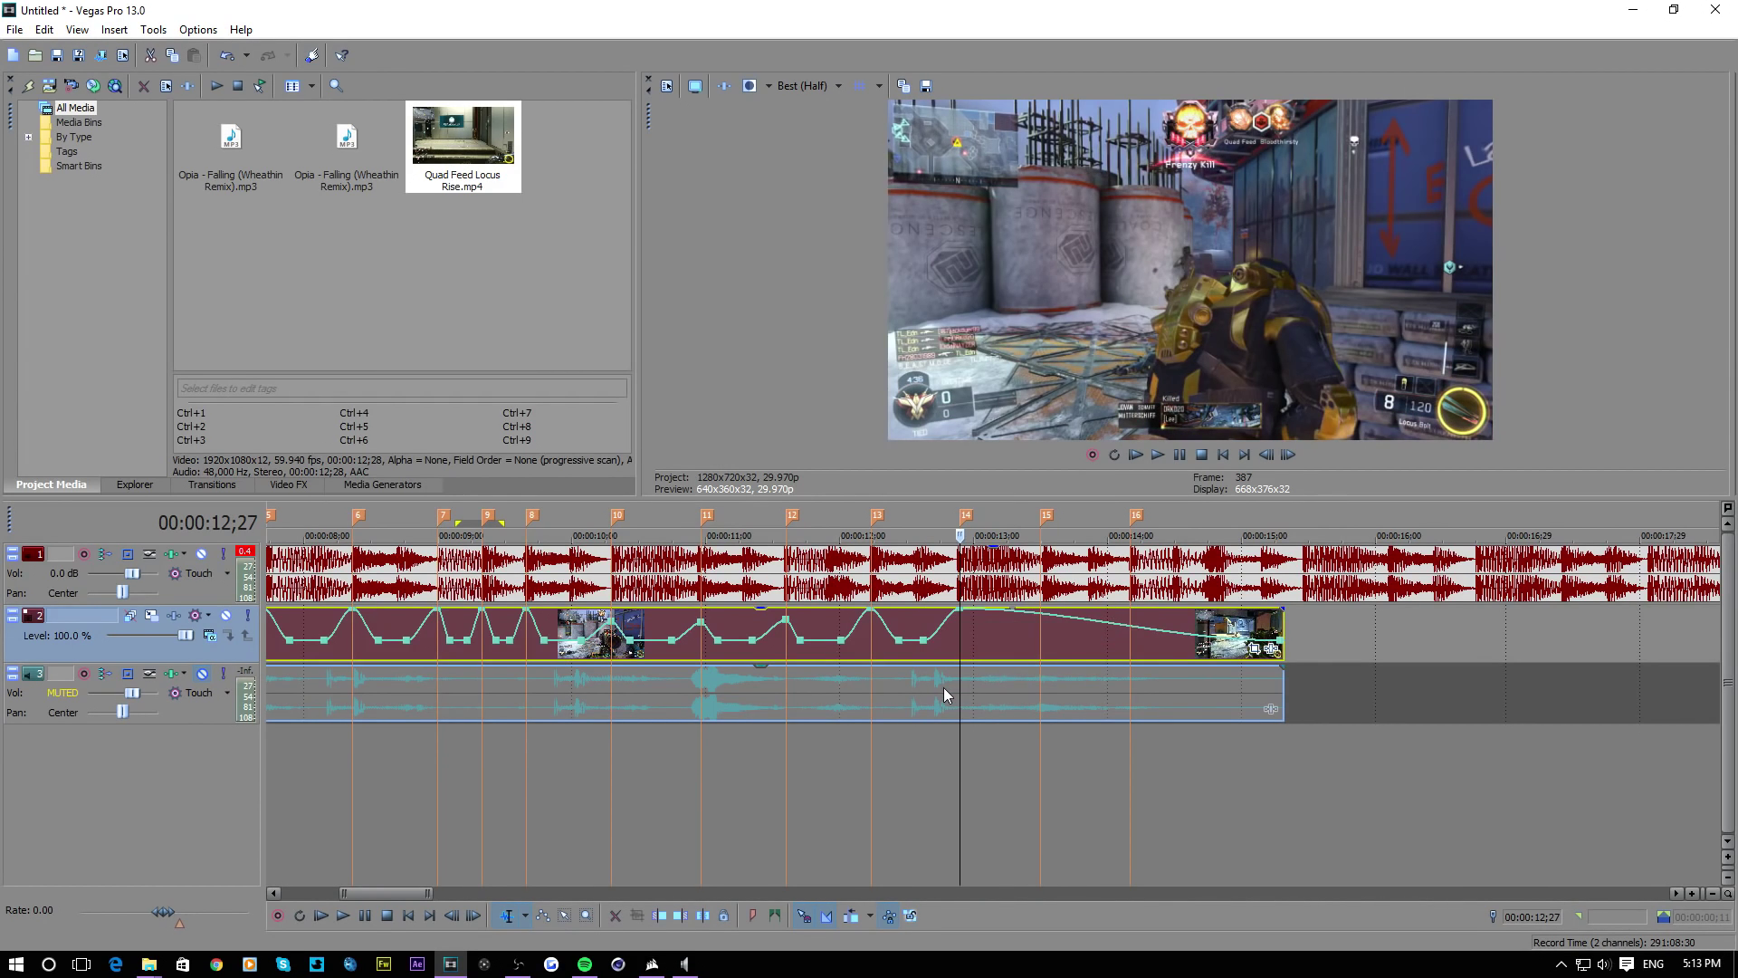
Split the clip at marker 14, delete the part after it, and play the trimmed clip from its start
key(s)
key(Delete)
scroll(943, 687, down, 5)
click(399, 730)
scroll(399, 730, up, 5)
click(1158, 454)
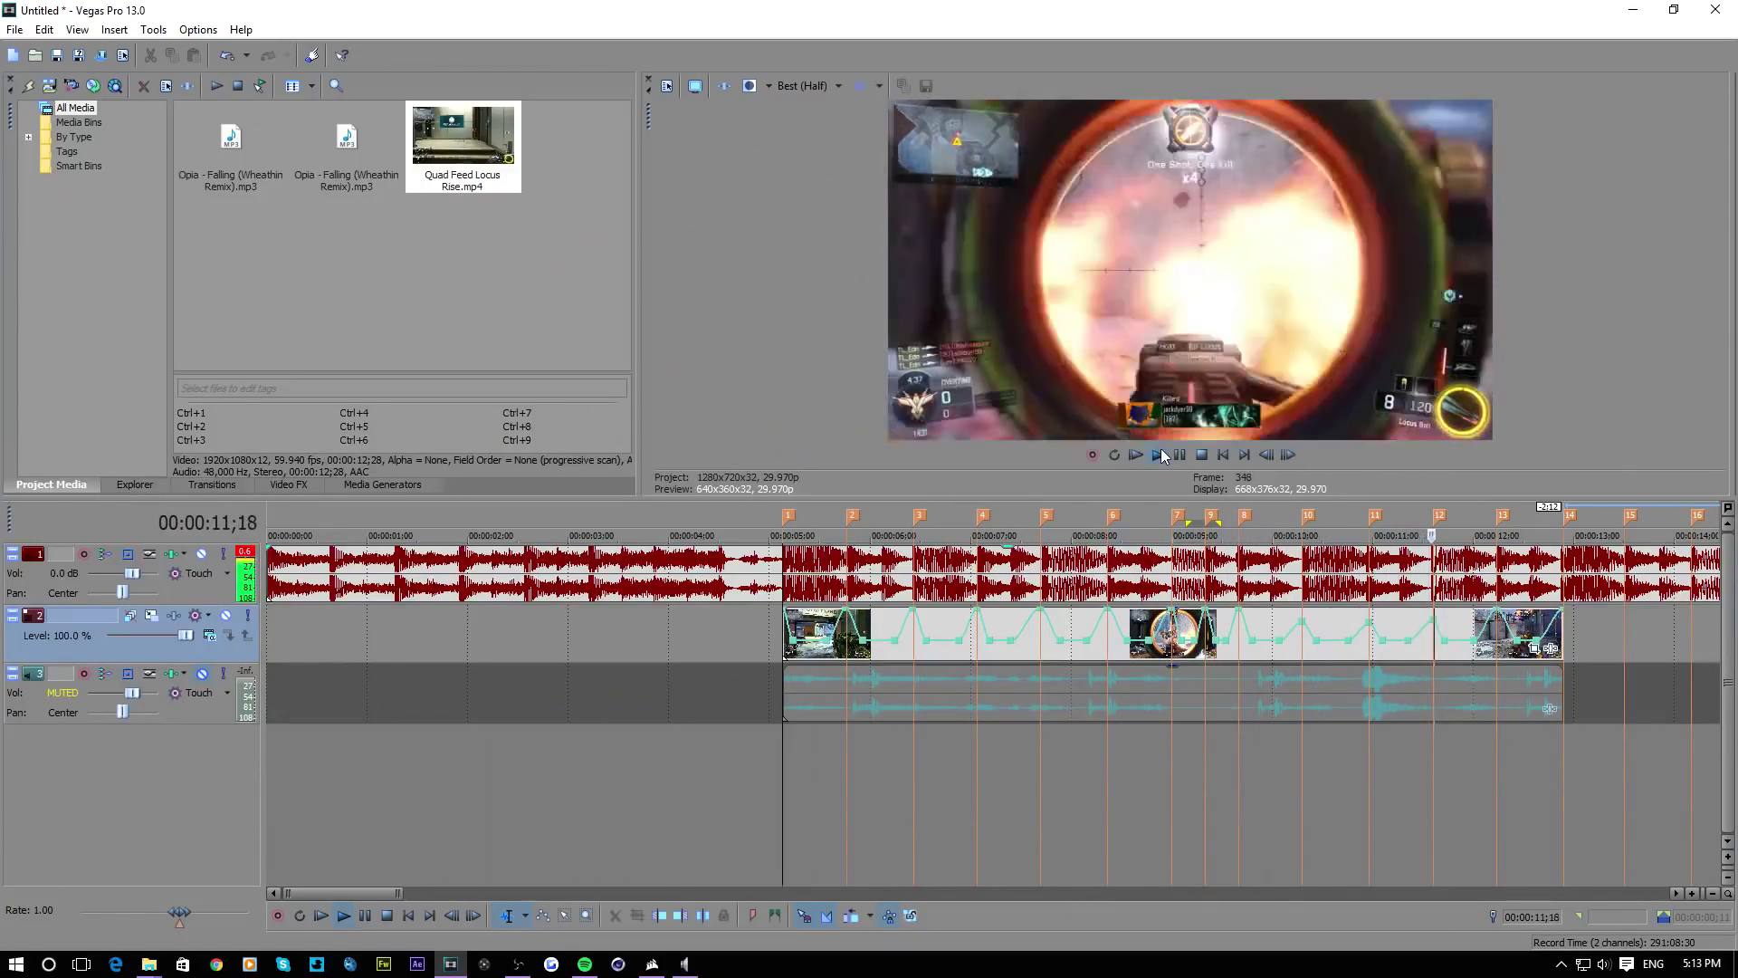
click(1178, 454)
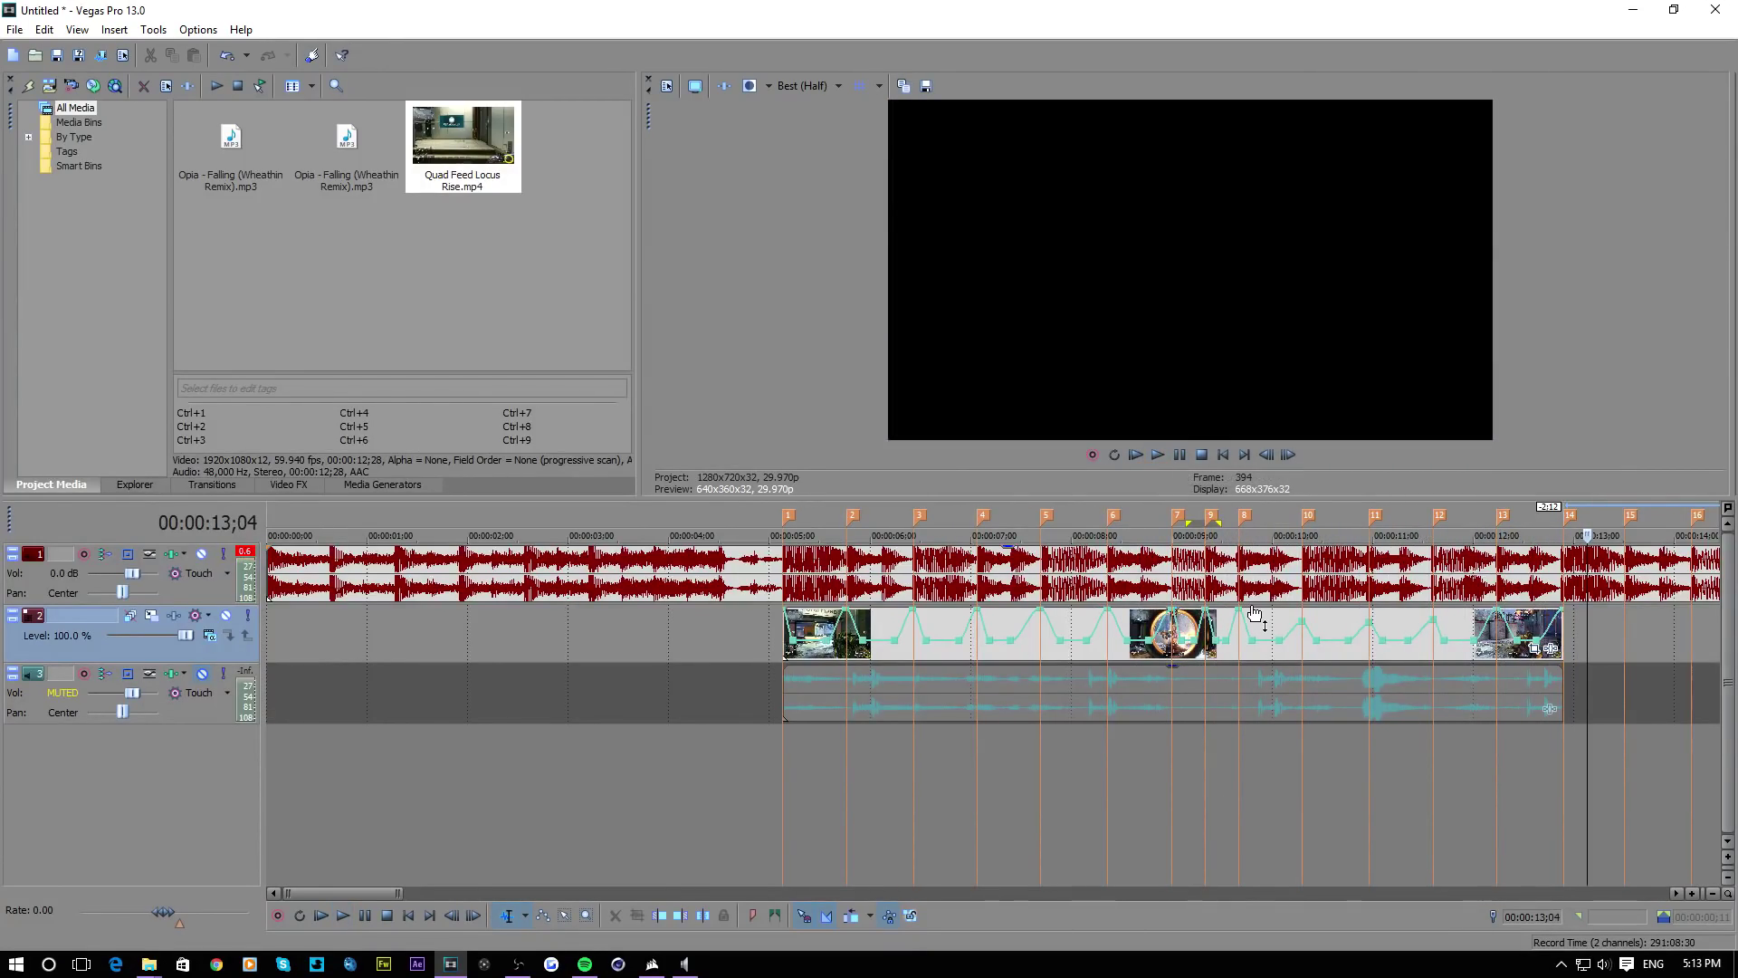
scroll(1213, 641, down, 3)
scroll(1101, 666, up, 5)
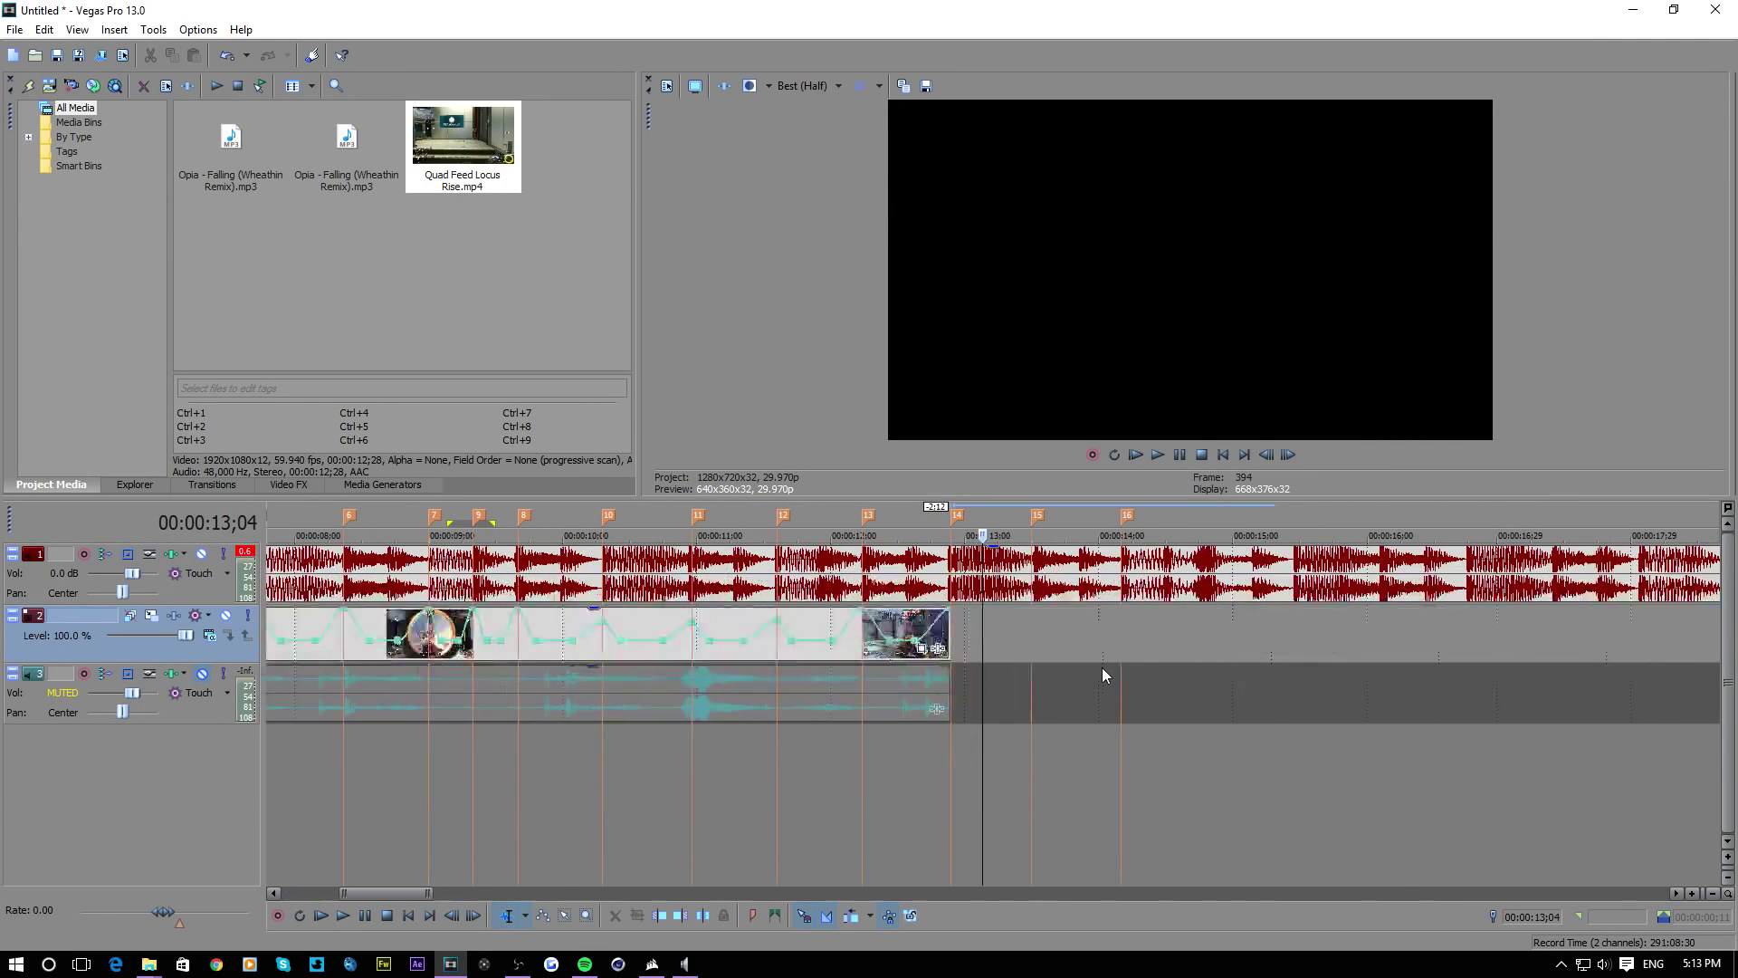
scroll(1042, 671, down, 1)
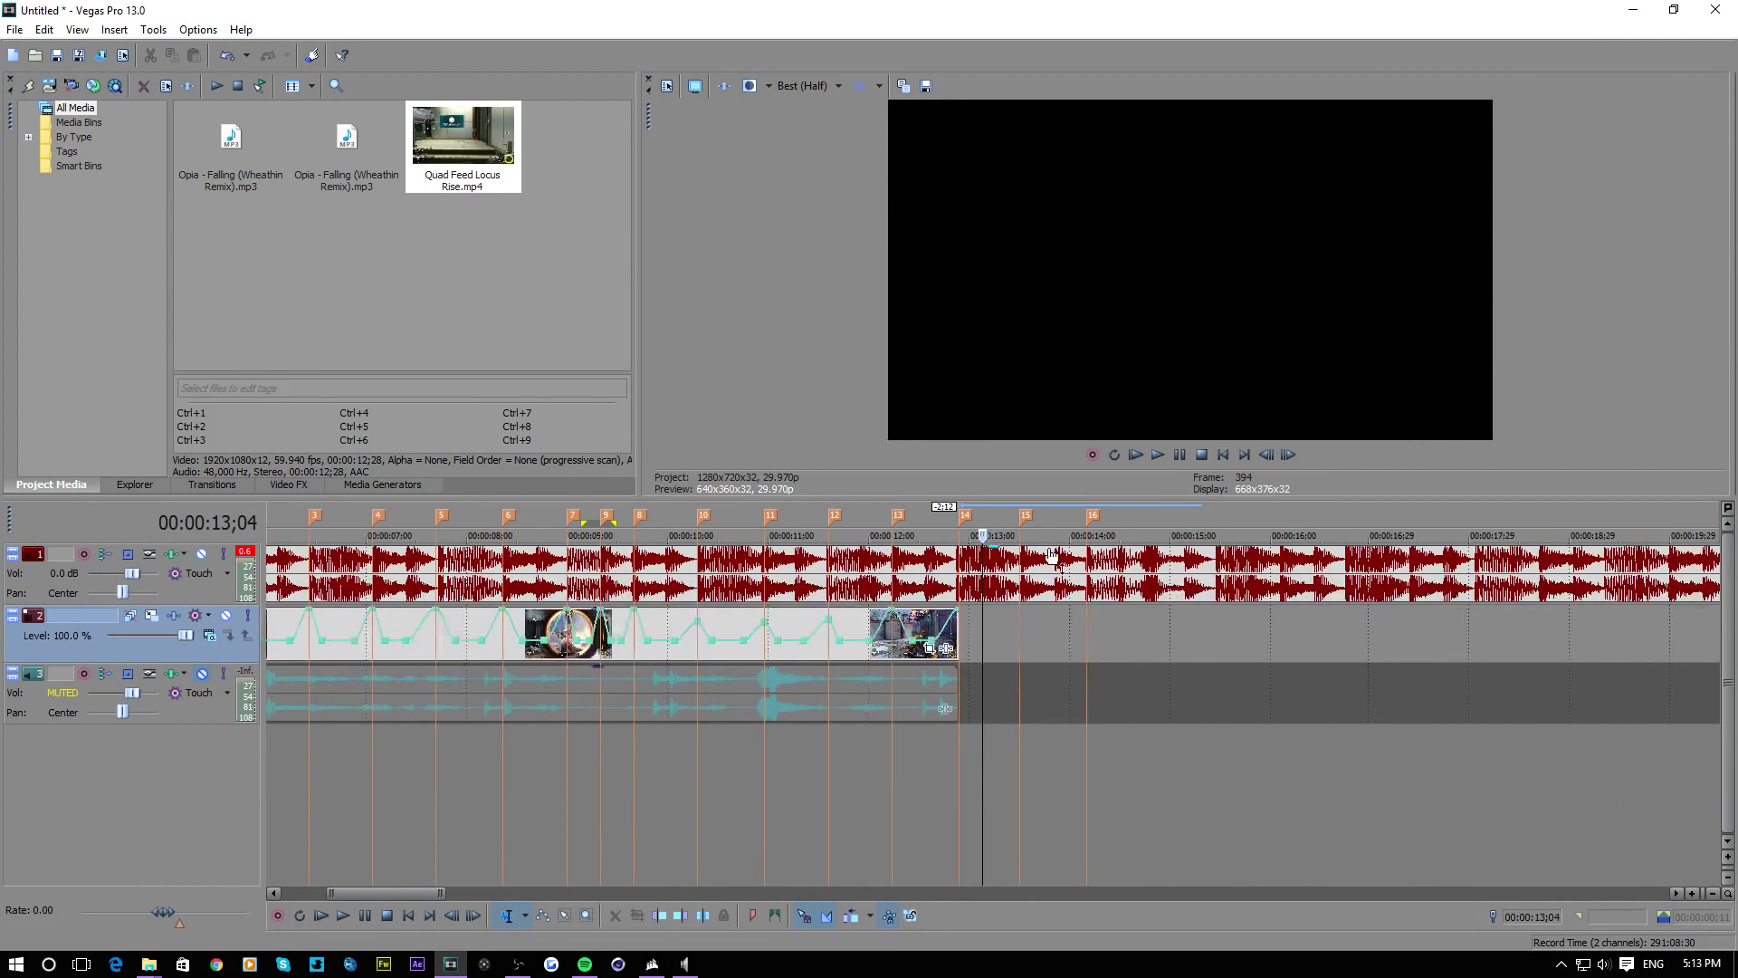
Play the song on past marker 16 and drop markers 17 to 25 on the following beats
click(1158, 455)
click(1177, 454)
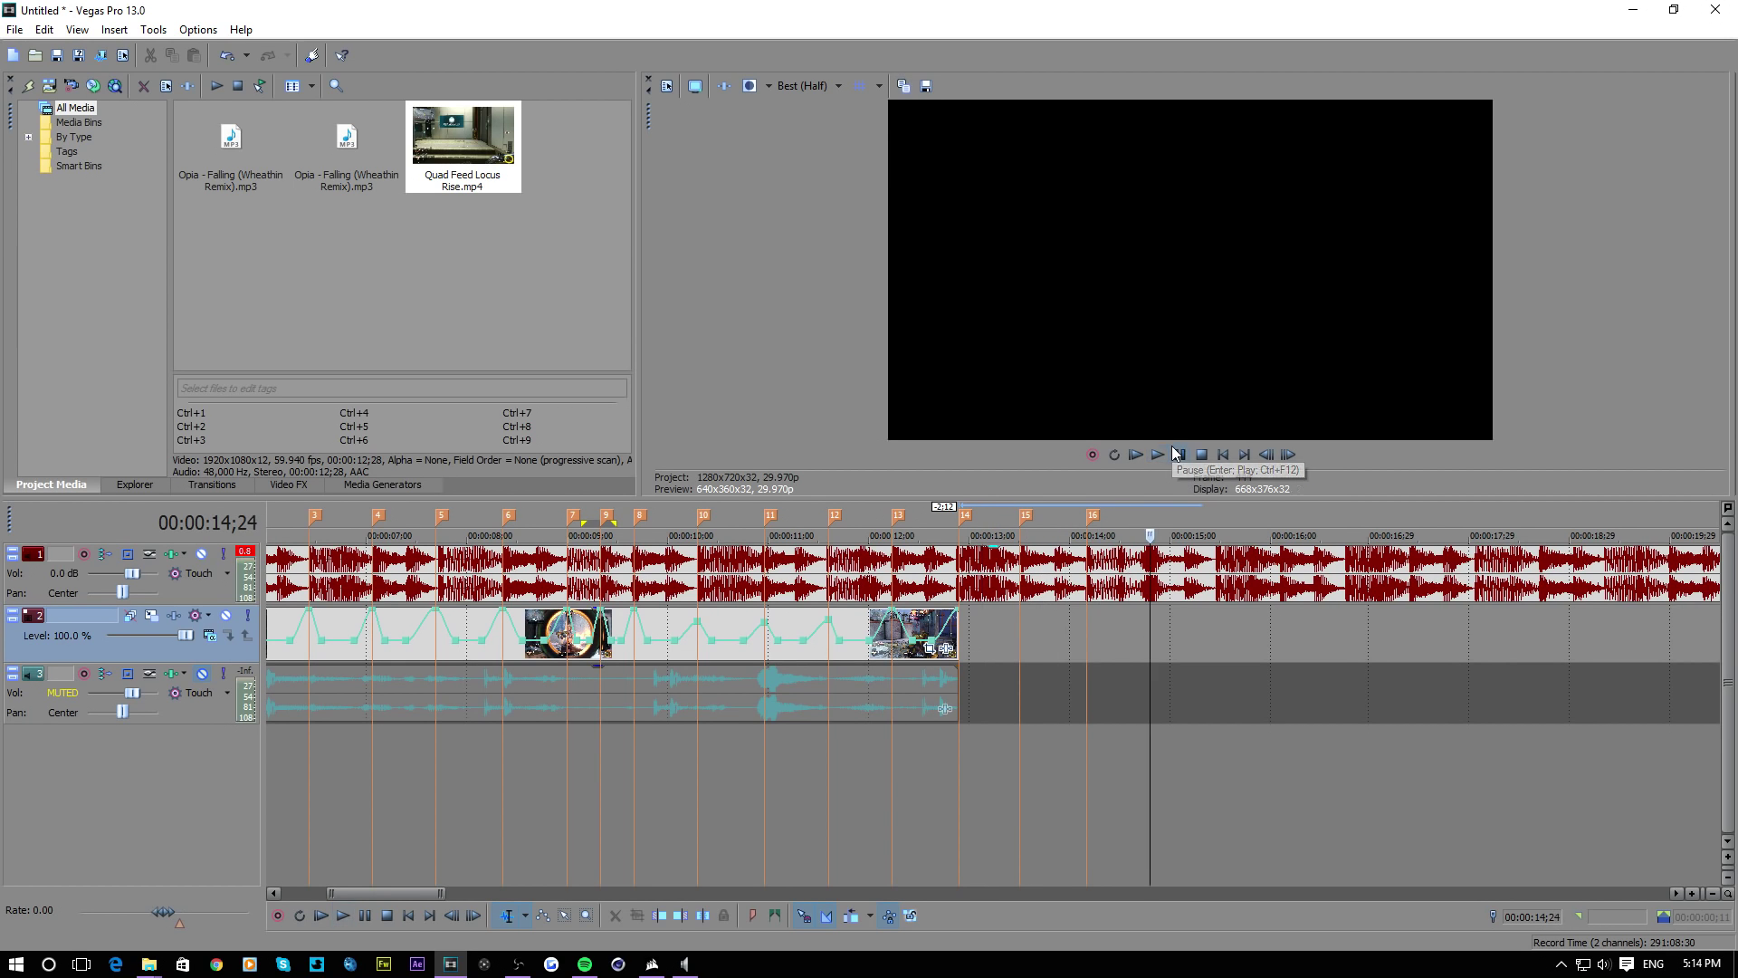
scroll(999, 650, up, 5)
key(m)
key(m)
scroll(1259, 599, down, 5)
key(m)
key(Return)
key(m)
key(Return)
key(m)
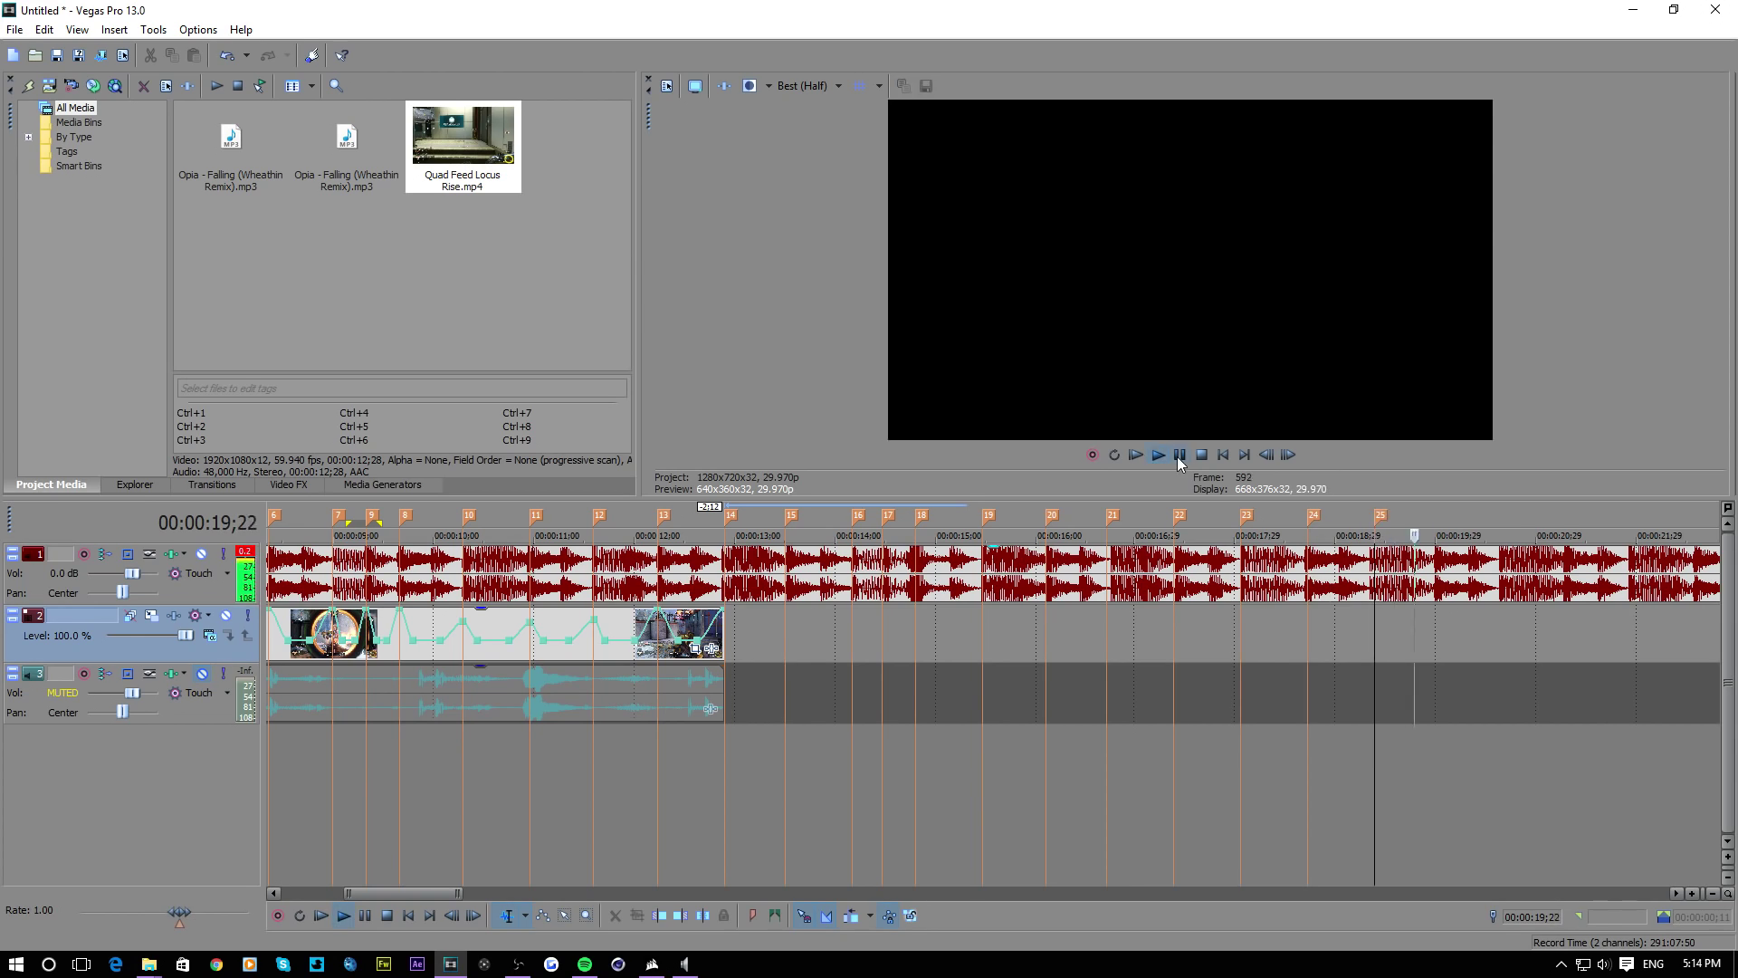
Extend the beat markers up to marker 27 and return the cursor to marker 16
scroll(820, 531, up, 3)
click(551, 688)
click(1178, 454)
click(830, 633)
key(m)
click(925, 628)
key(m)
scroll(925, 629, down, 5)
click(504, 641)
scroll(523, 645, up, 5)
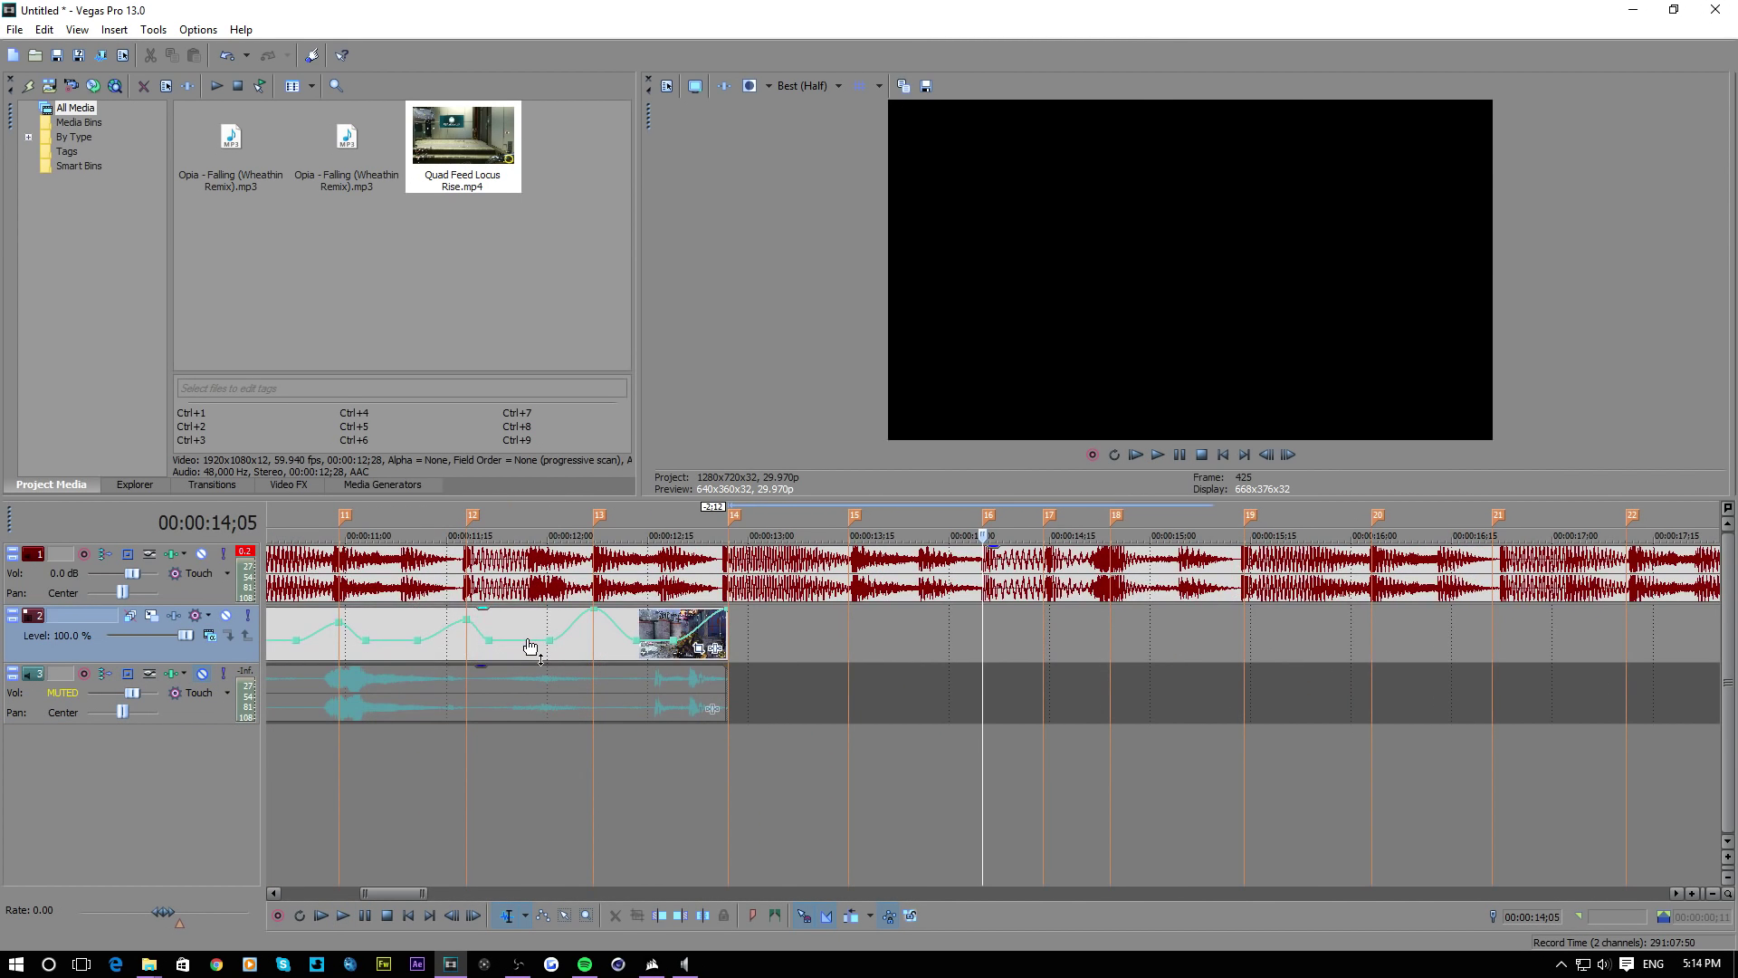
scroll(820, 705, down, 3)
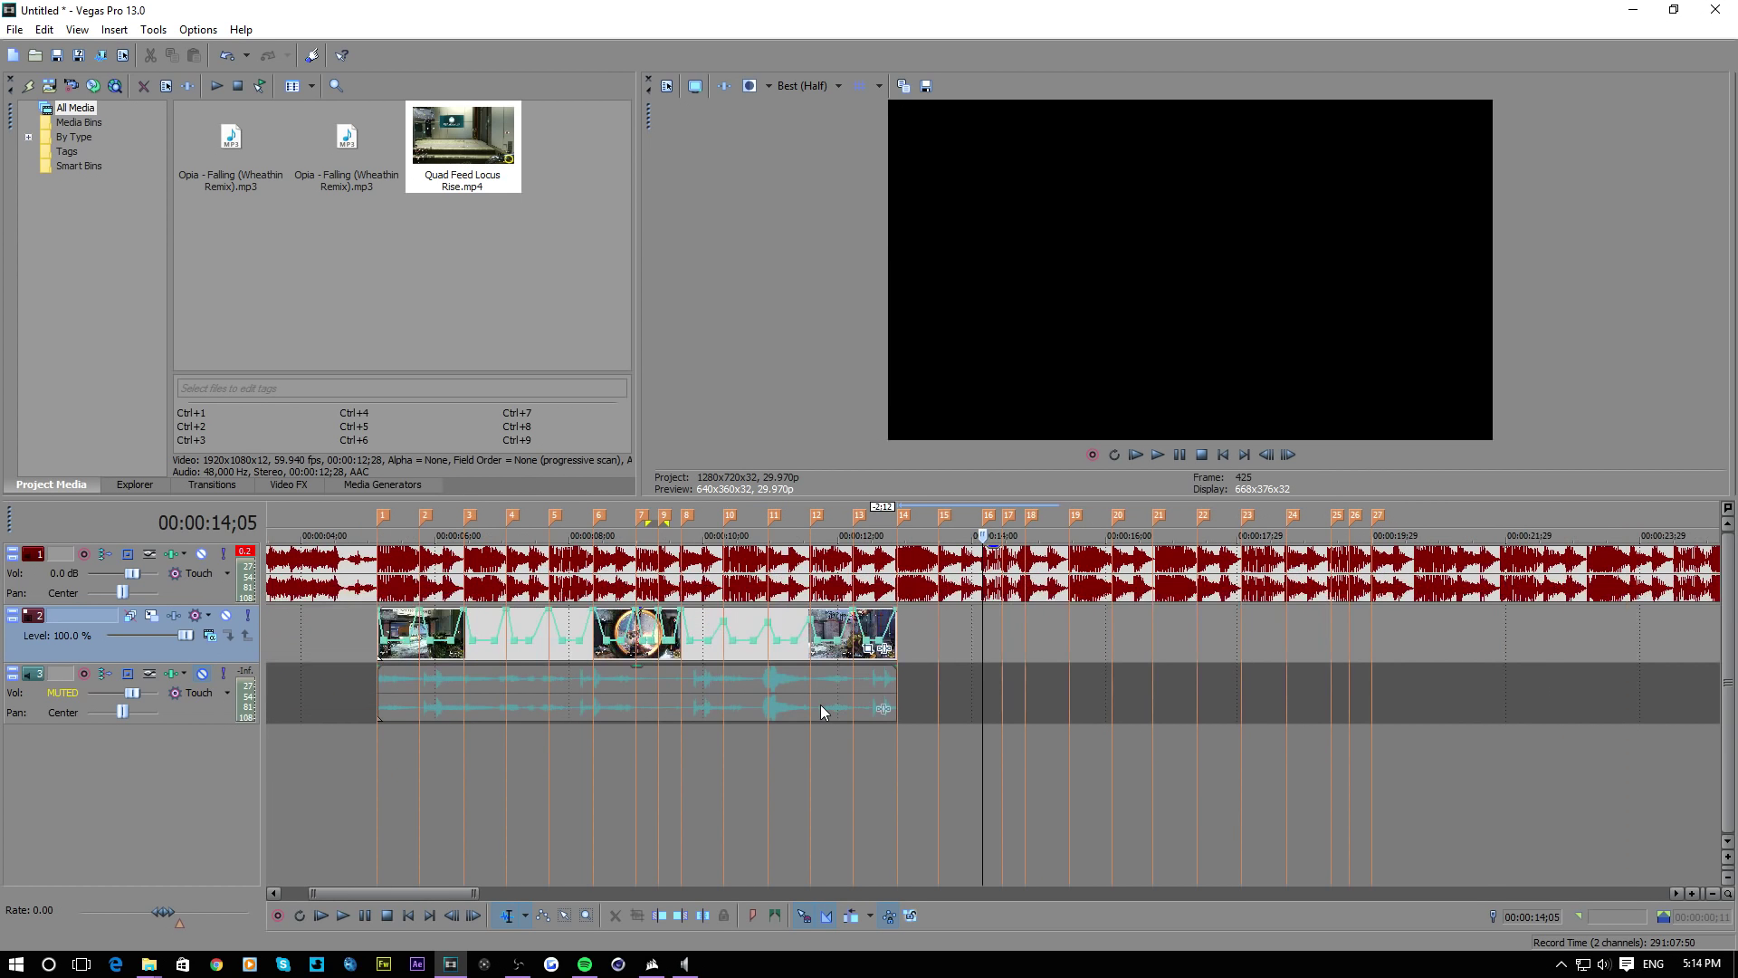
scroll(1113, 608, down, 3)
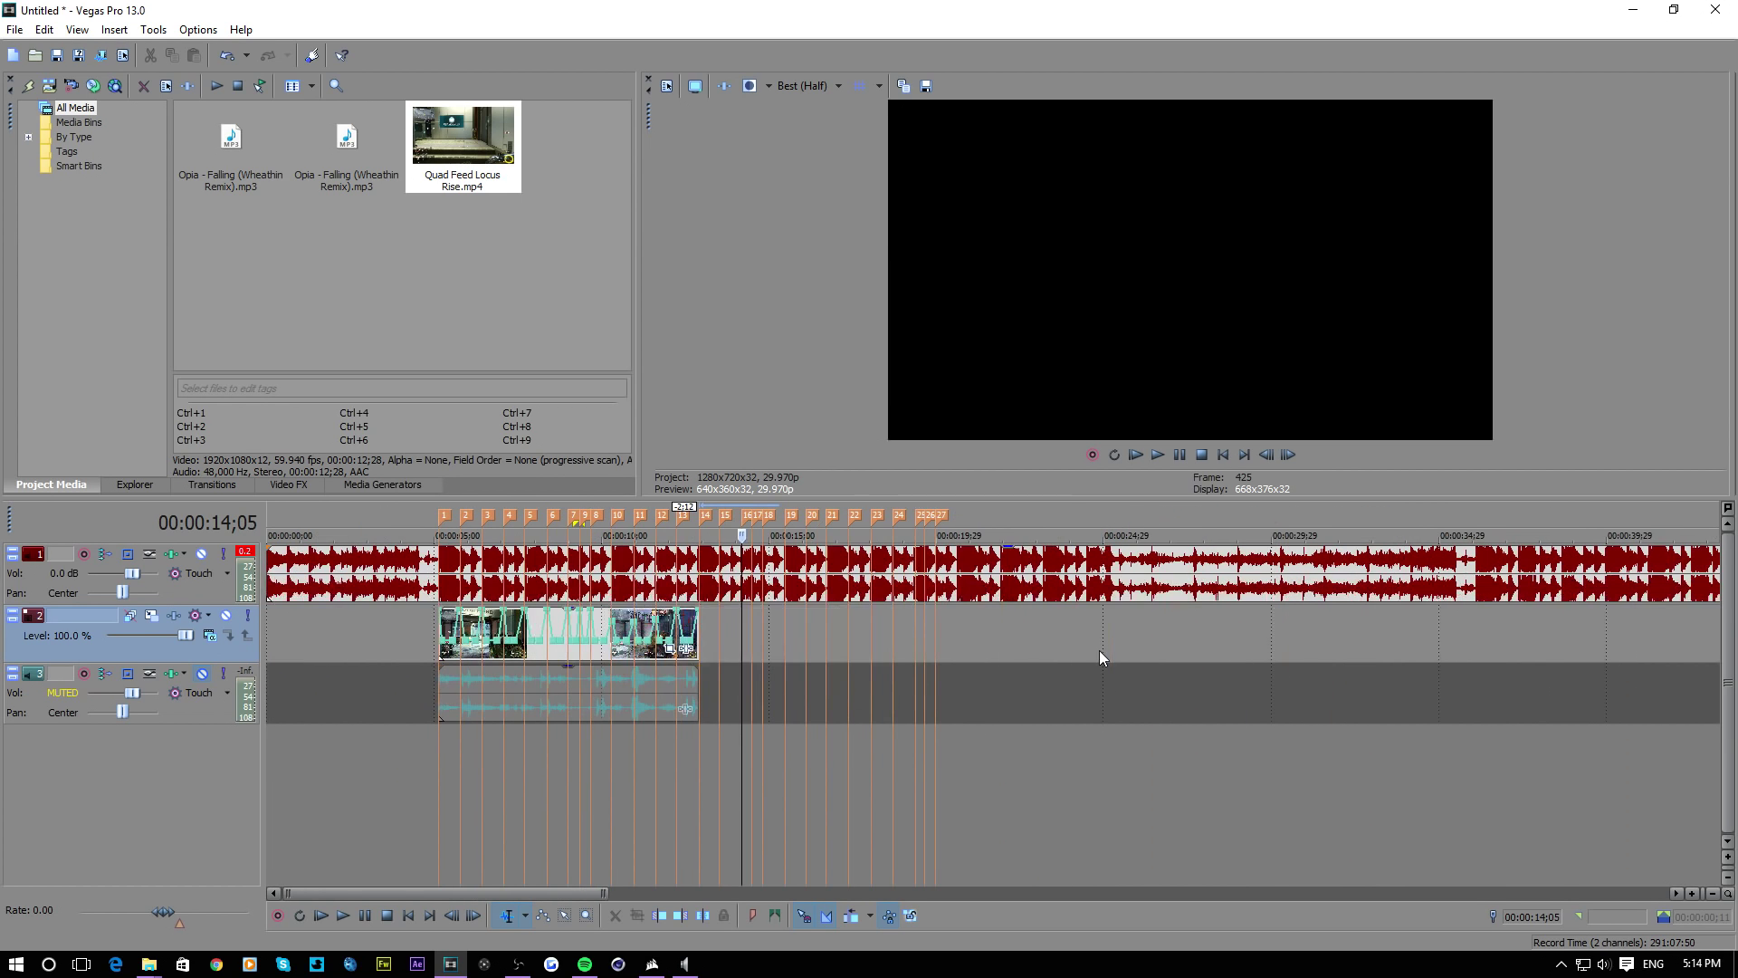
Add 7.5.mp4 from the file folder to the timeline after the first clip and disable resampling for it
key(alt+Tab)
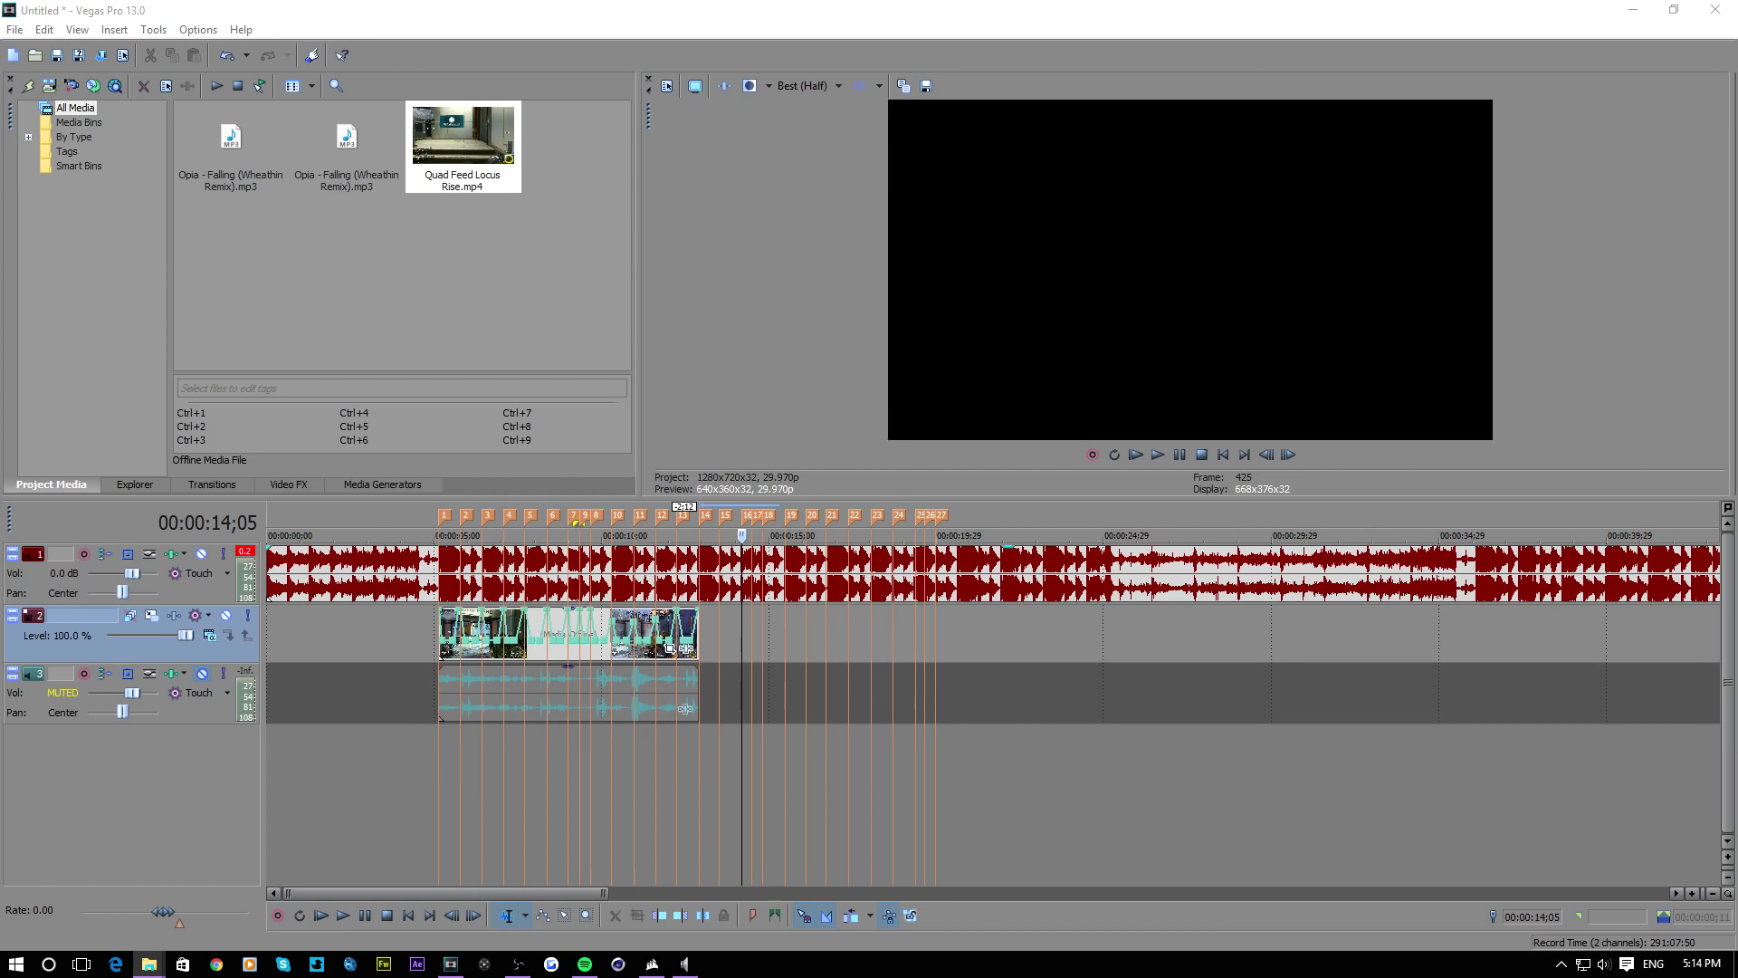
drag(1698, 552, 751, 648)
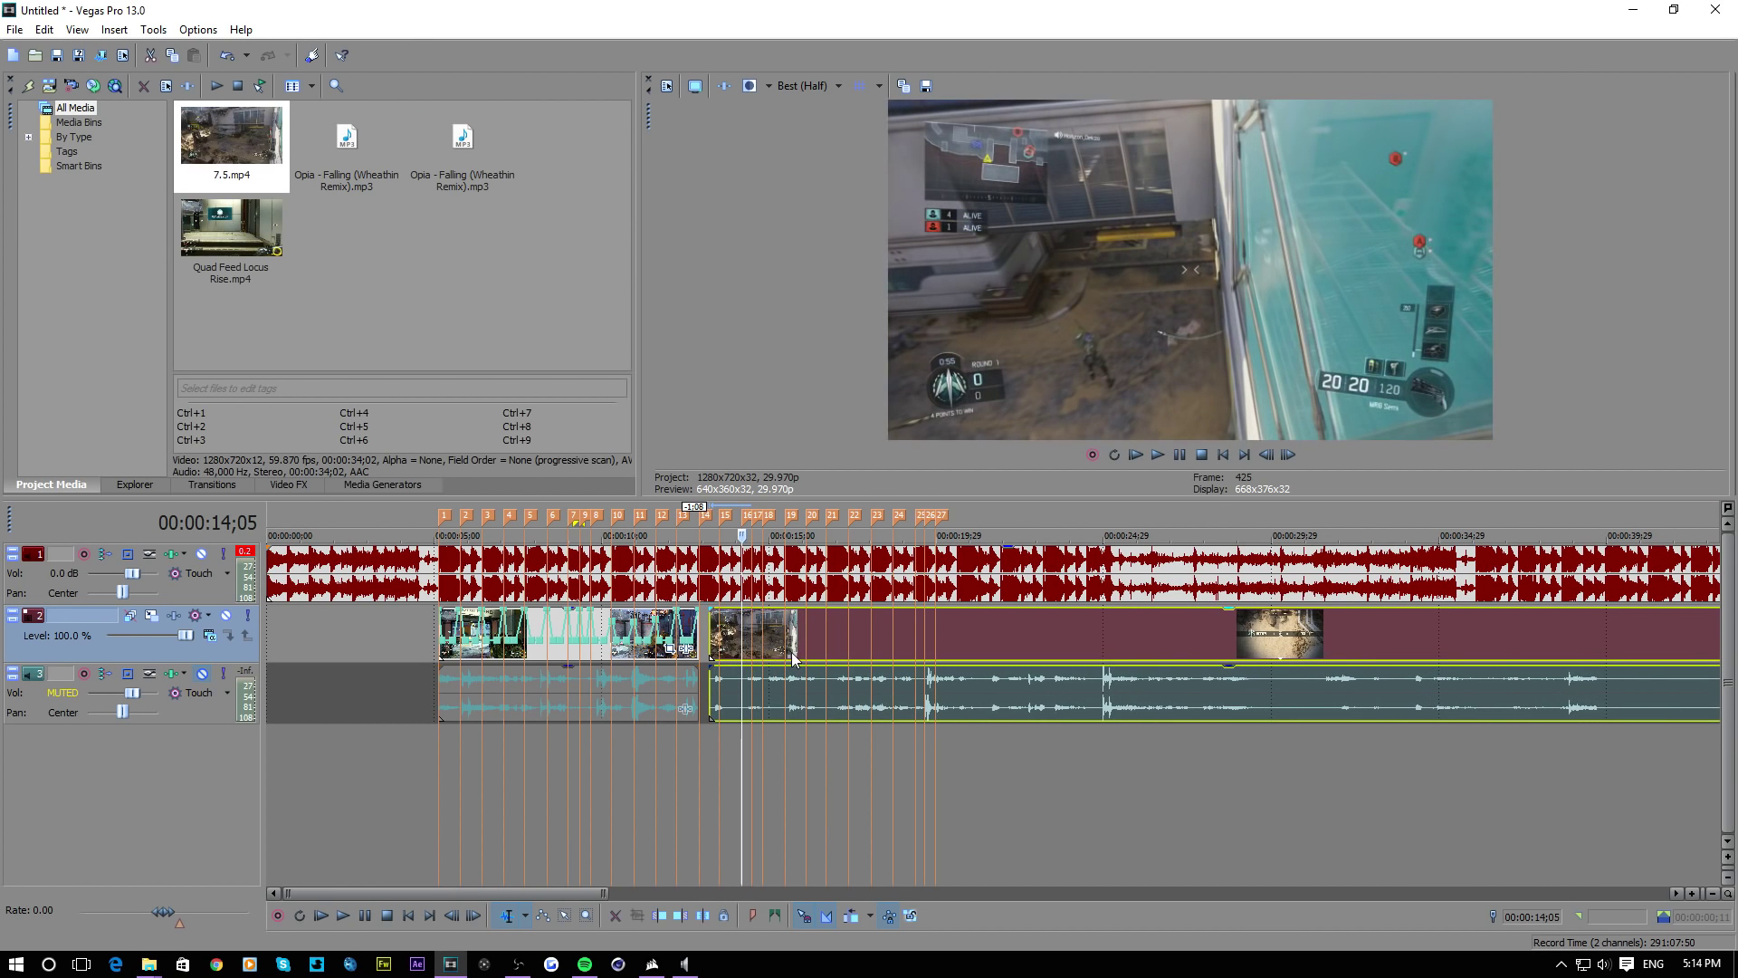
scroll(792, 649, down, 5)
right_click(521, 634)
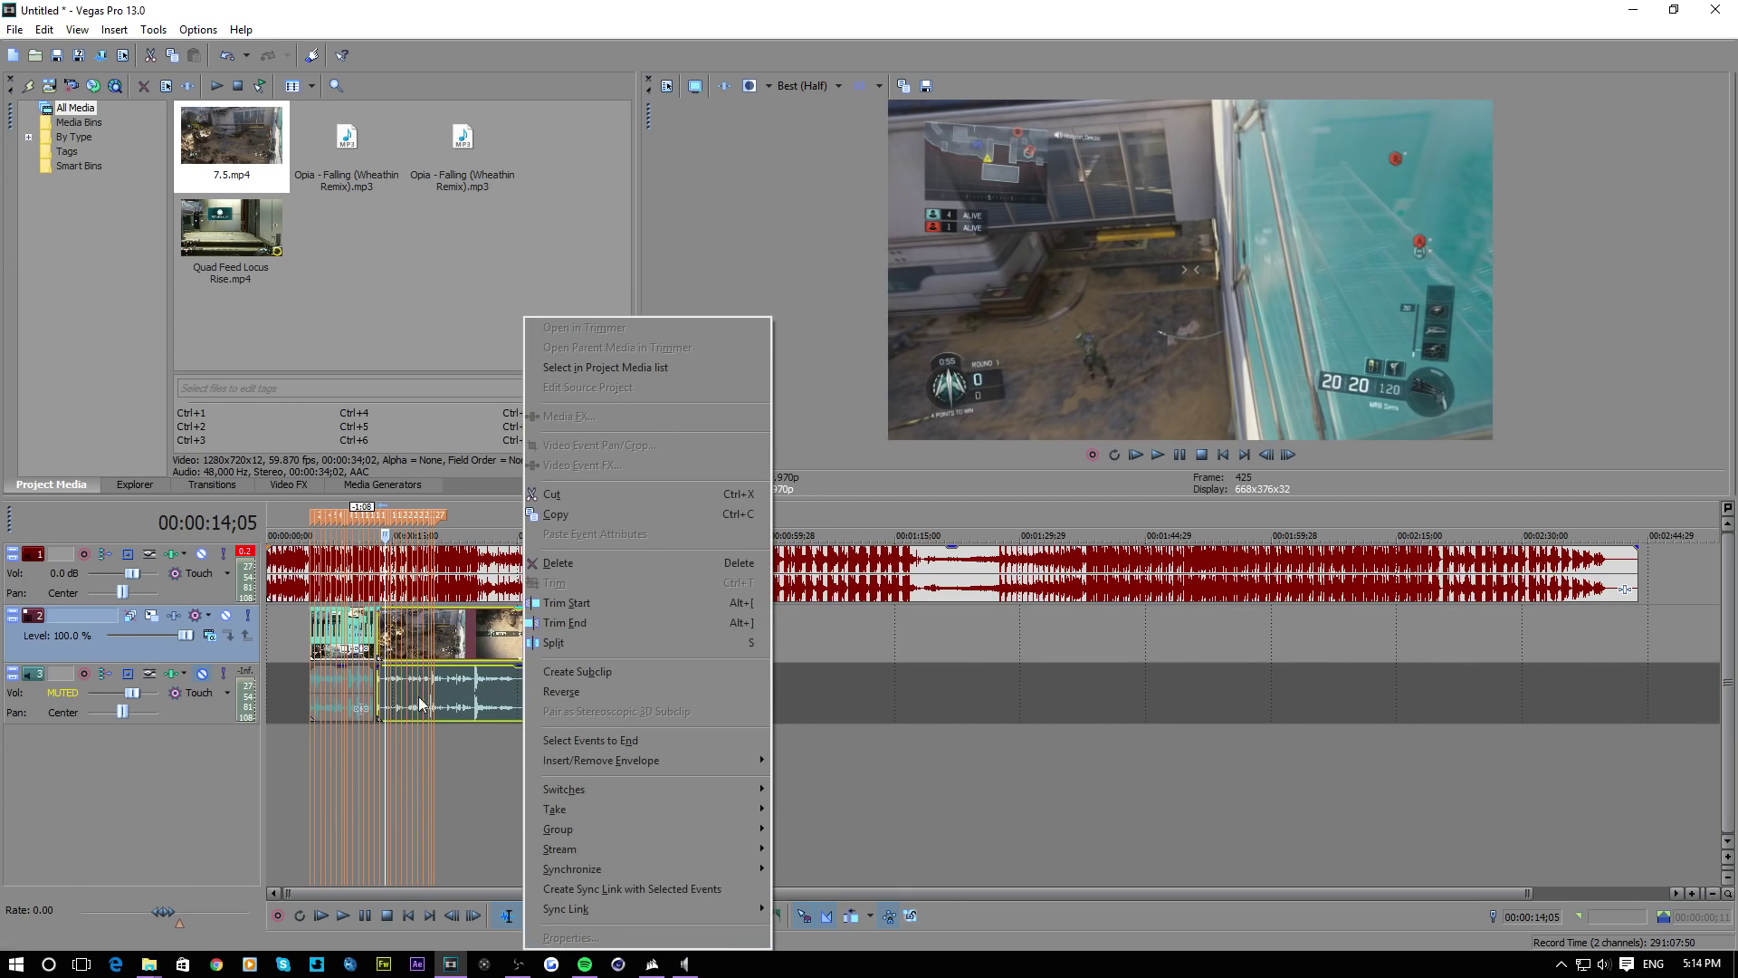
click(391, 634)
right_click(391, 634)
click(435, 937)
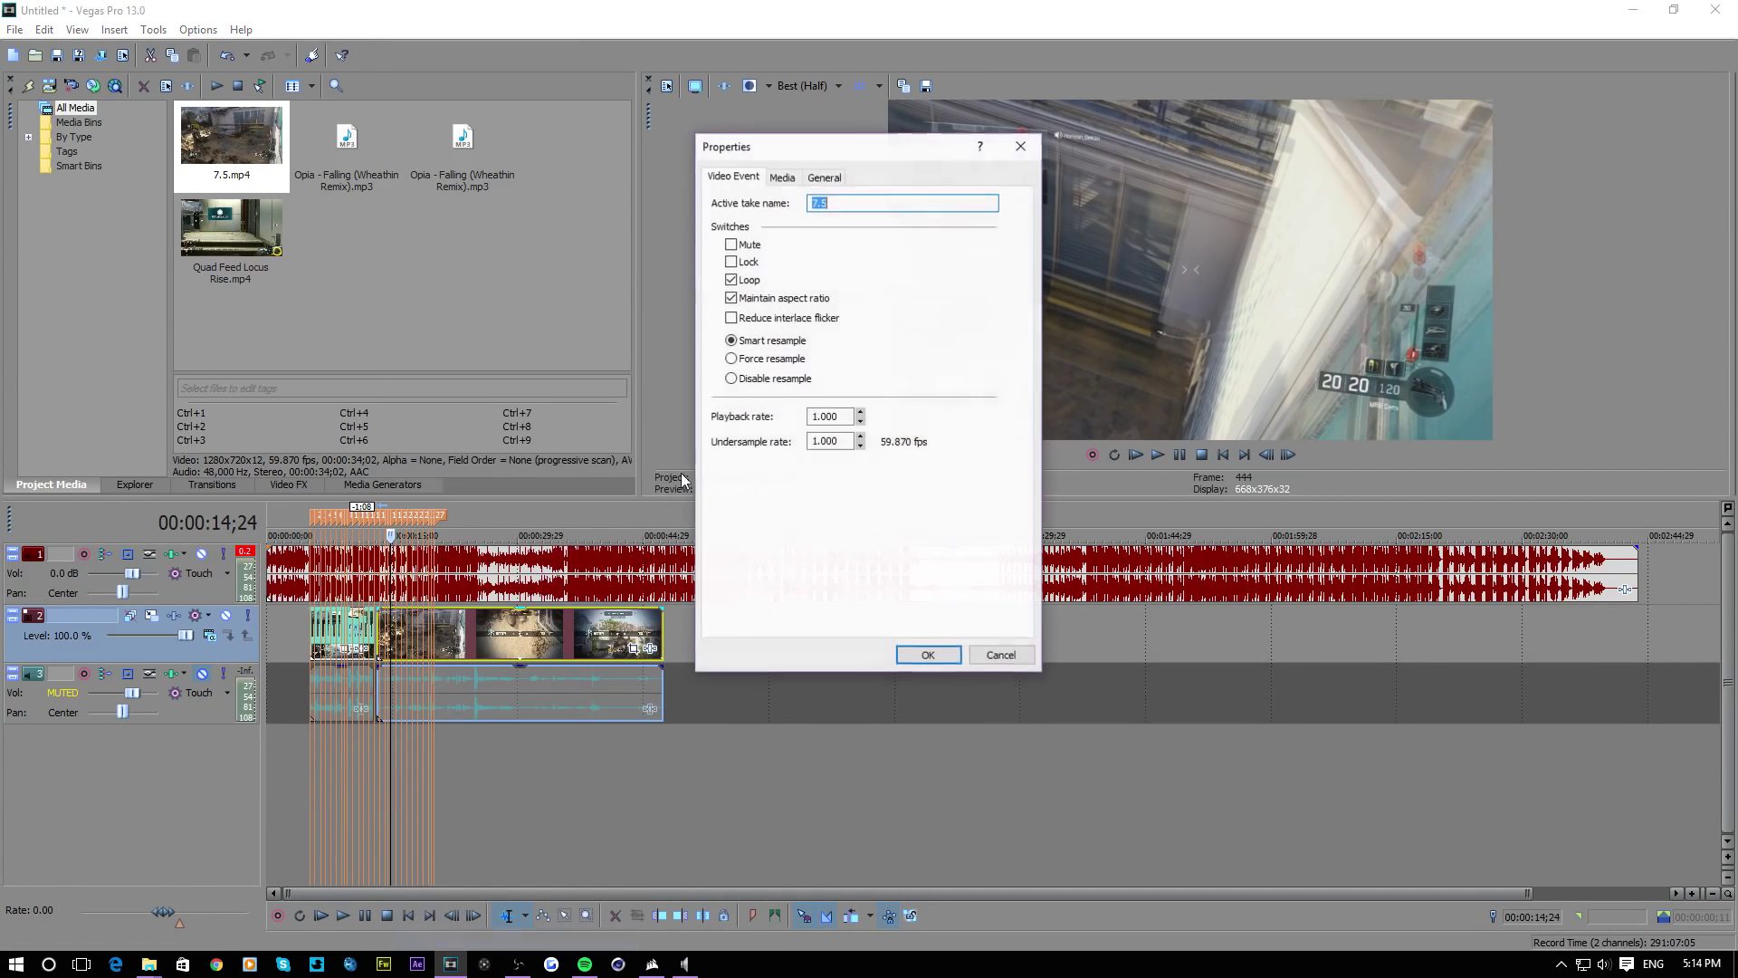
click(751, 380)
click(928, 655)
Trim the start of the 7.5 clip and move it against the end of the first clip at marker 14
scroll(833, 687, up, 5)
drag(709, 637, 967, 640)
scroll(986, 652, down, 2)
drag(766, 638, 660, 628)
scroll(659, 629, up, 5)
drag(962, 639, 844, 633)
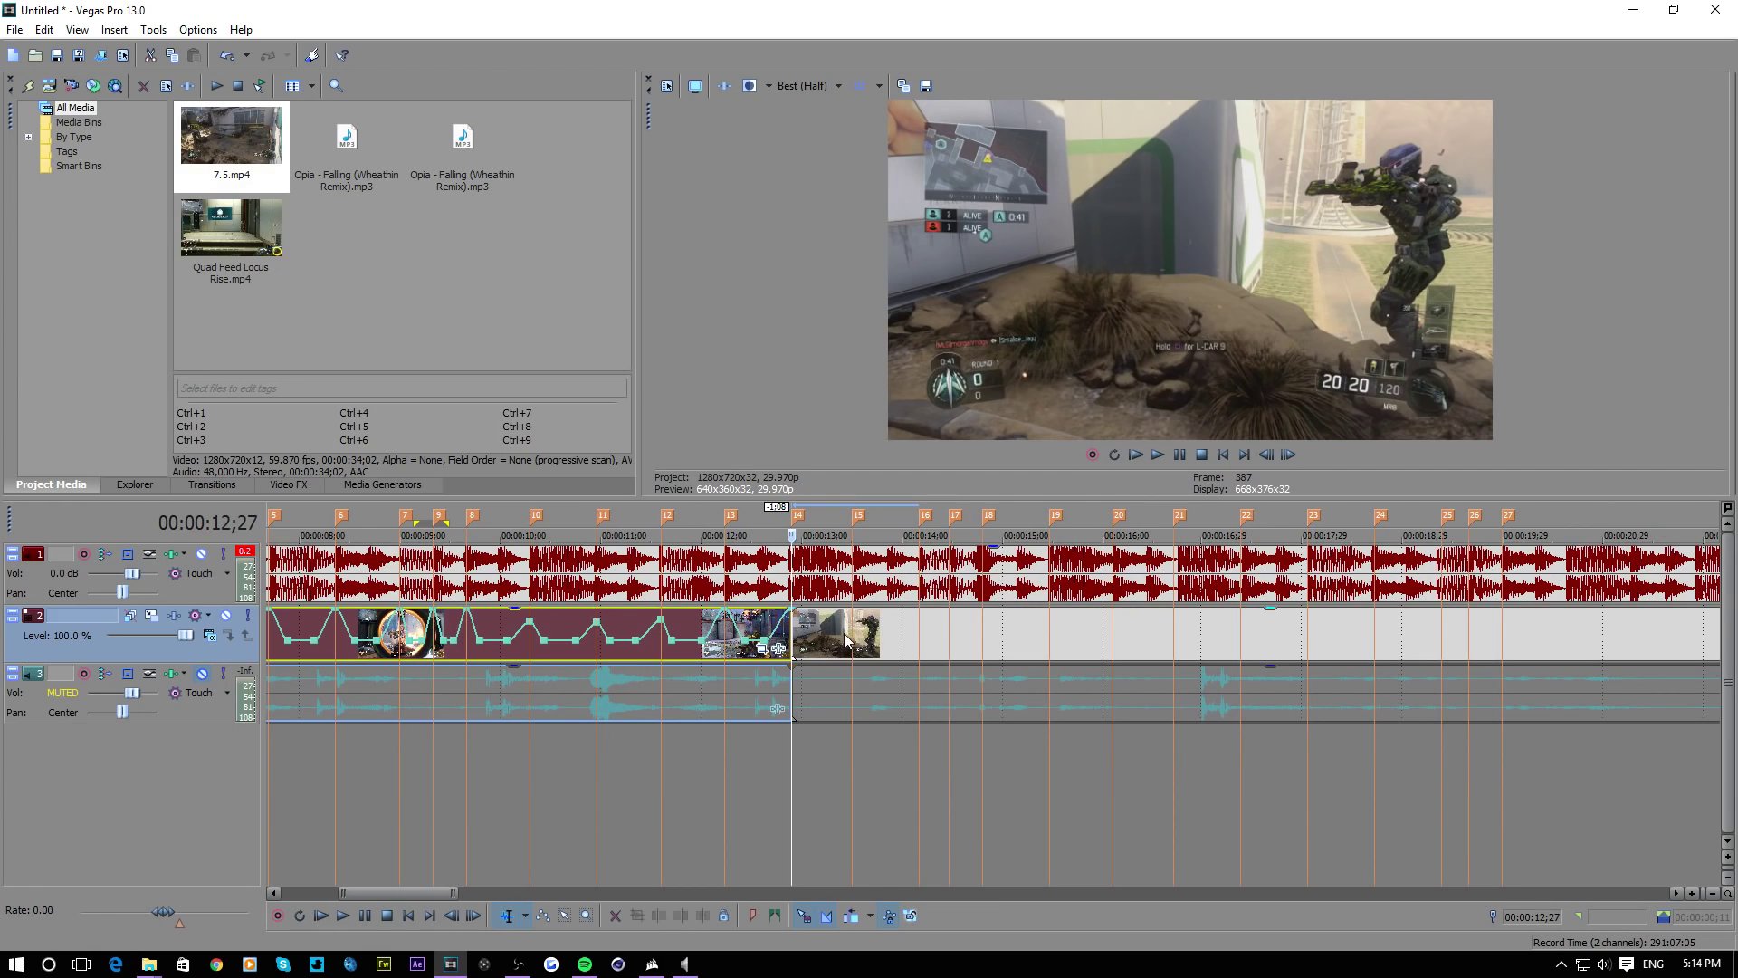
Insert a velocity envelope on the 7.5 clip and raise it to 300%
right_click(844, 633)
mouse_move(969, 763)
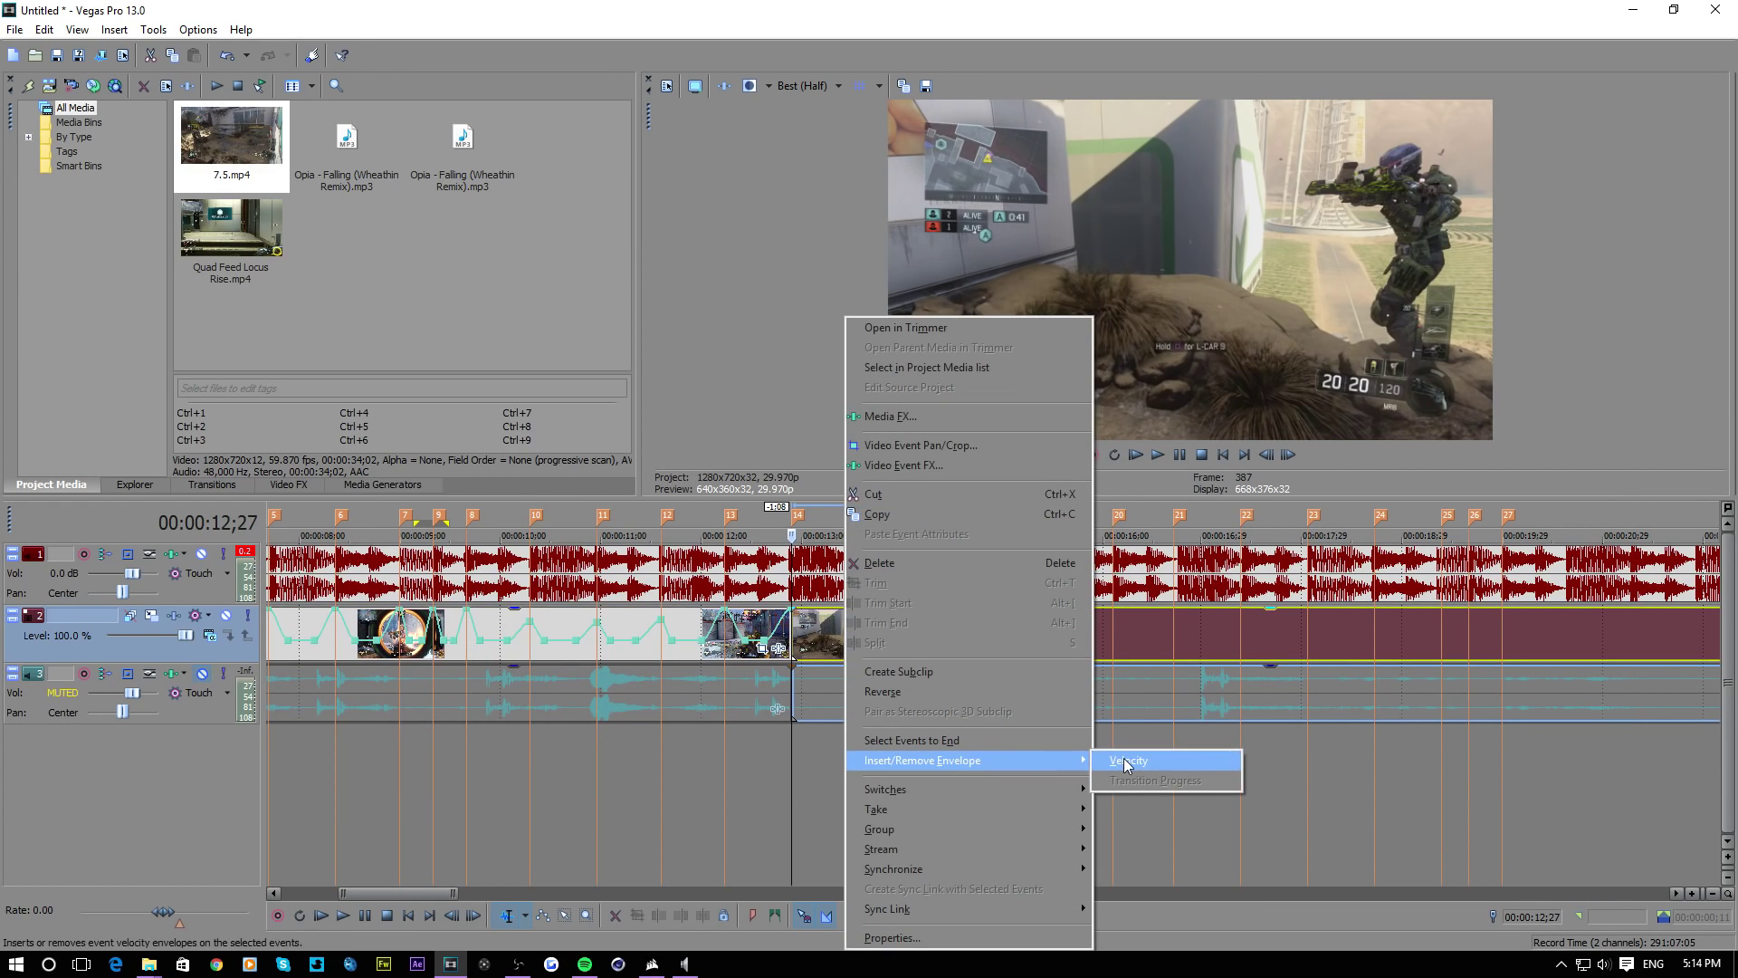
click(1123, 763)
scroll(952, 740, up, 2)
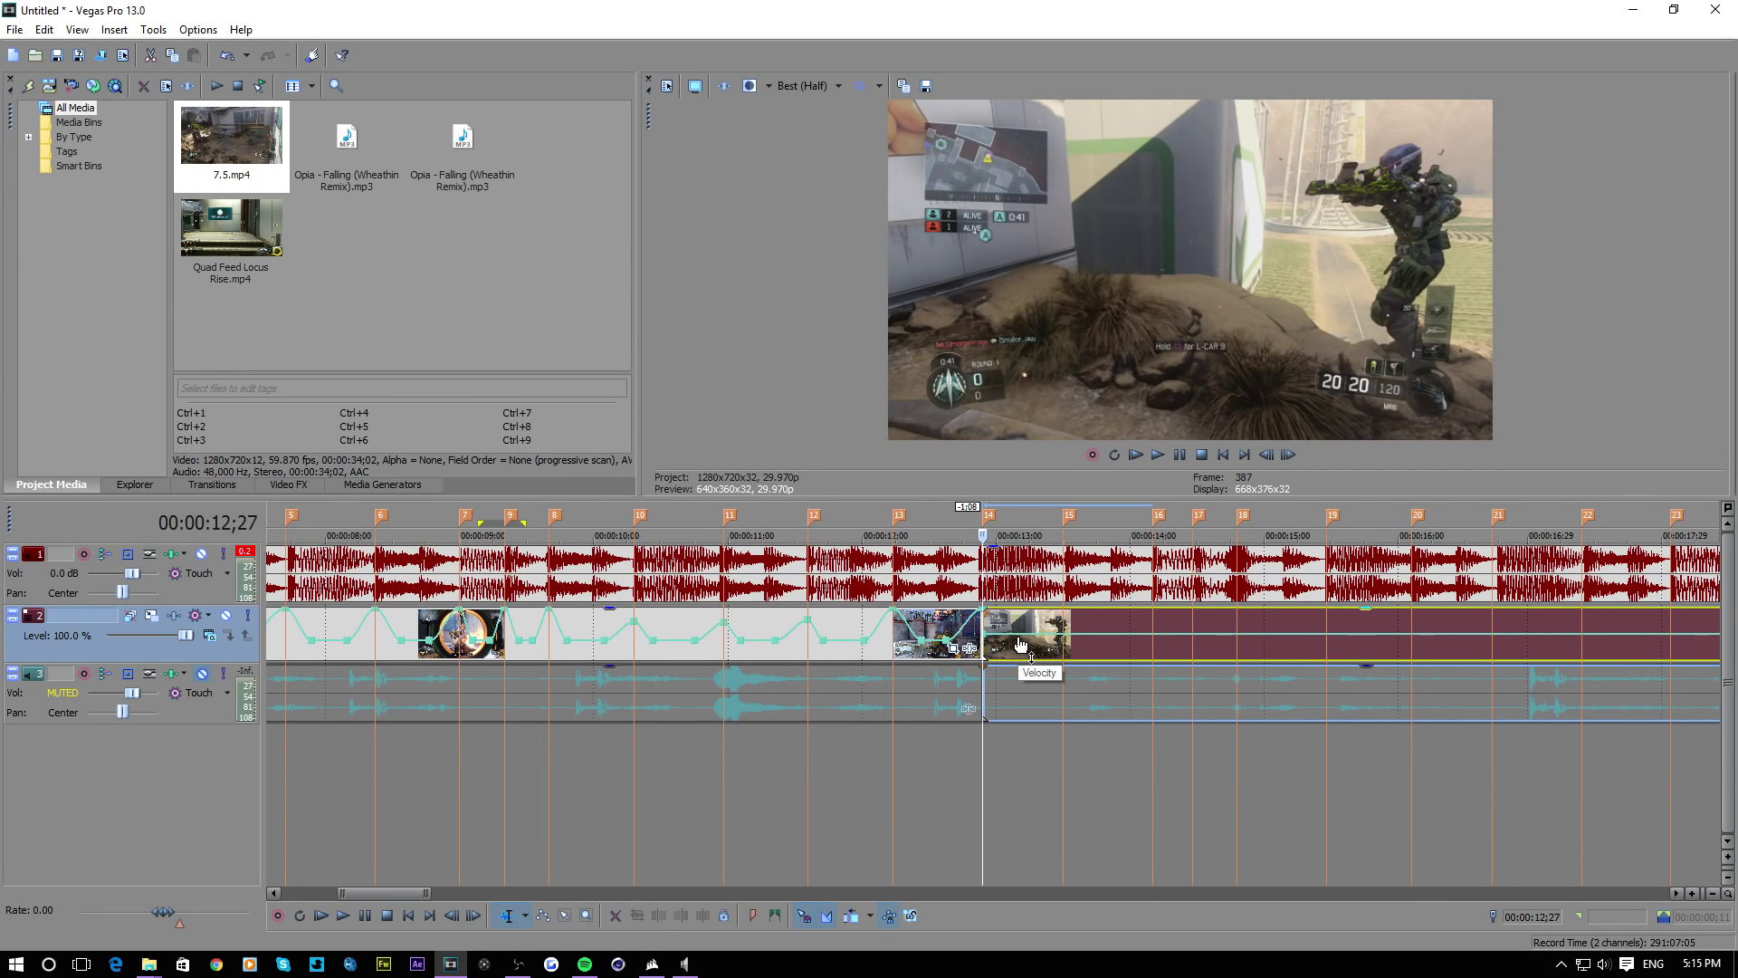
drag(1021, 644, 1020, 614)
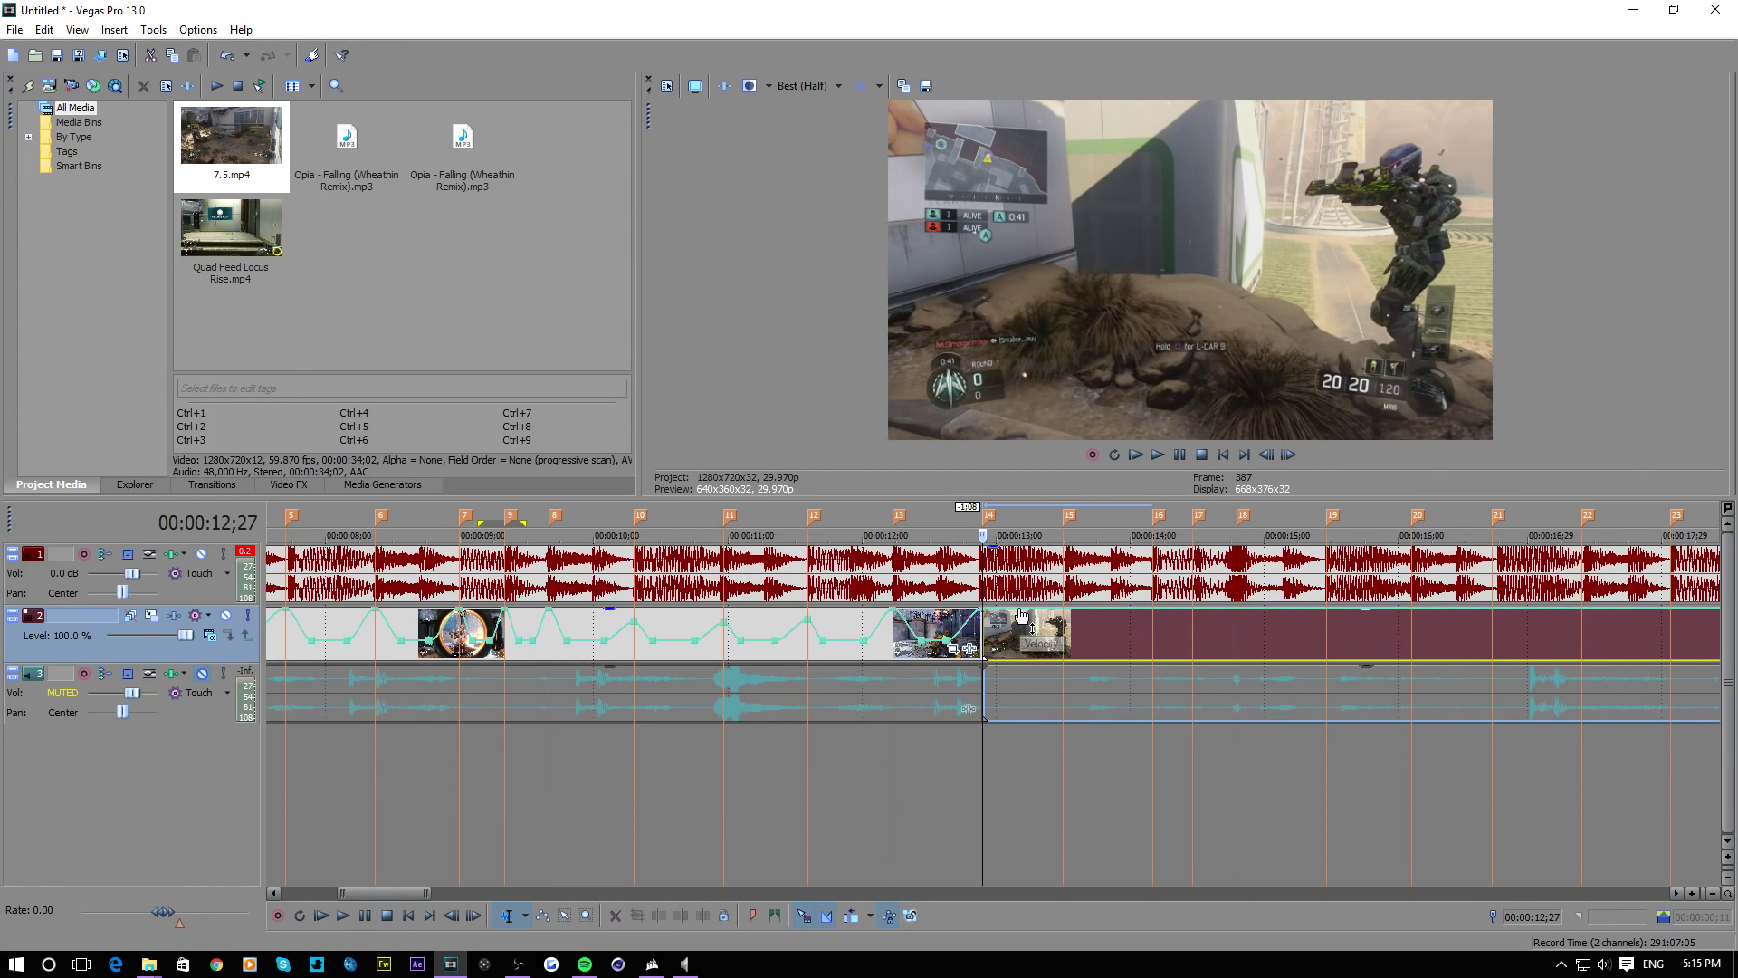
Set a velocity point at 00:00:13;05 on the 7.5 clip to 50% forward velocity
right_click(1020, 612)
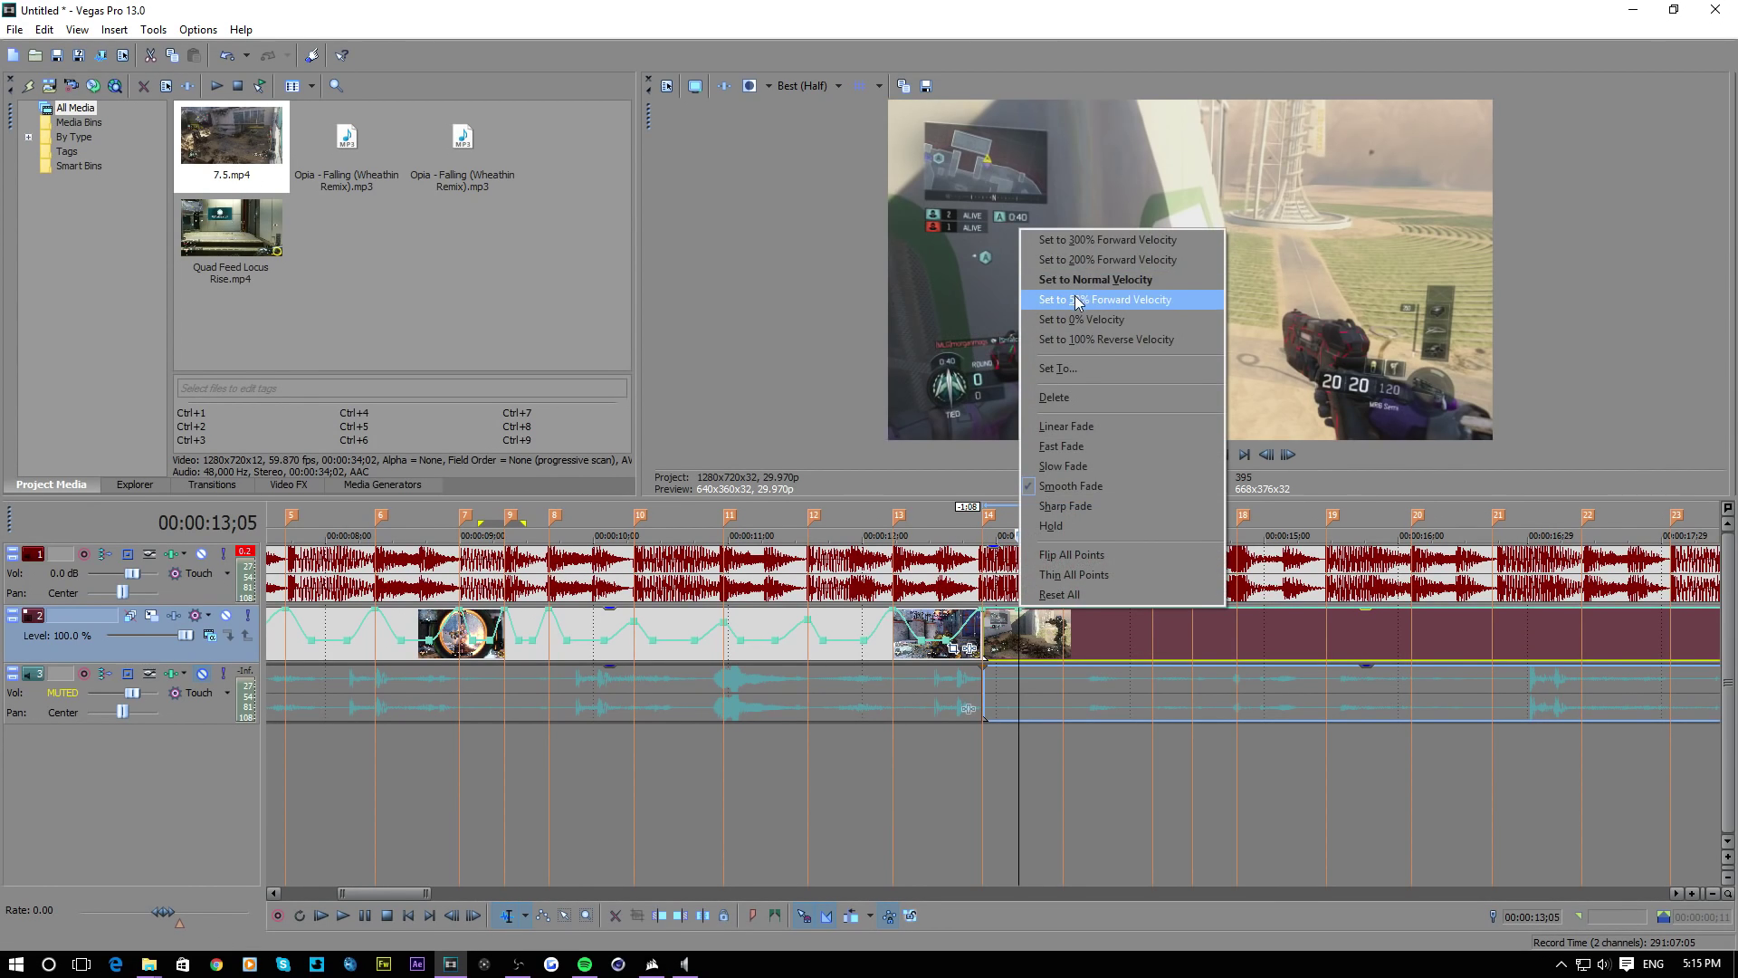
click(1078, 299)
scroll(1106, 595, down, 3)
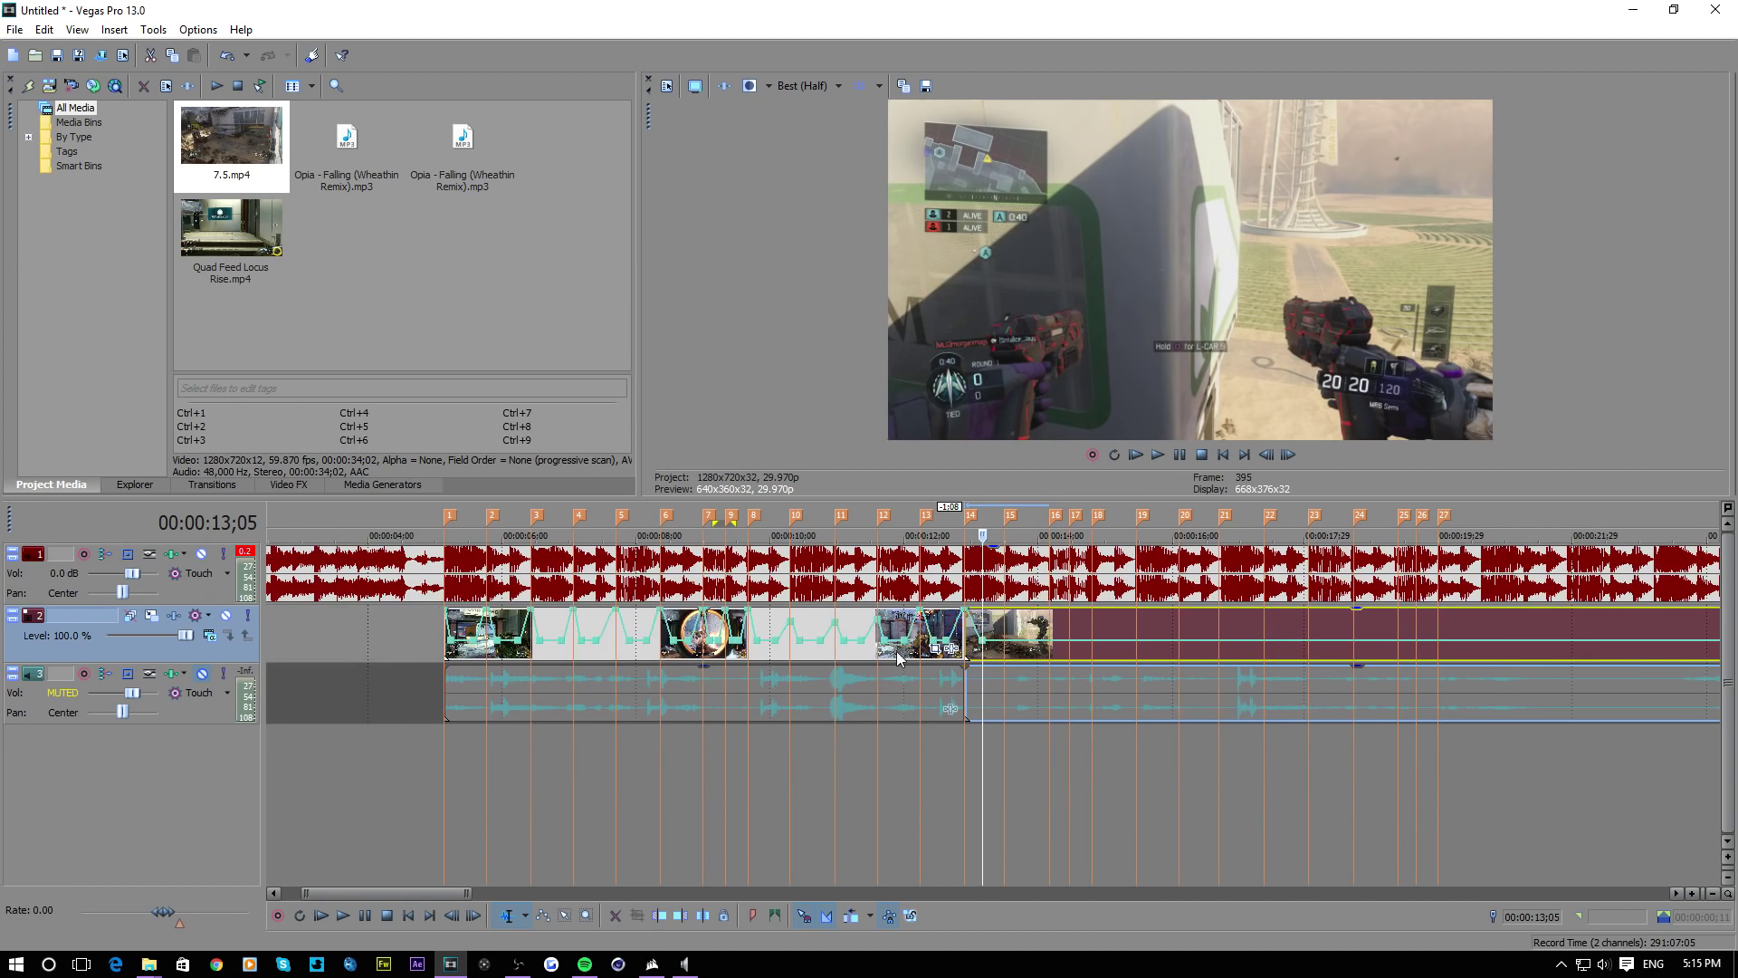
scroll(897, 652, up, 3)
click(925, 646)
scroll(923, 651, down, 2)
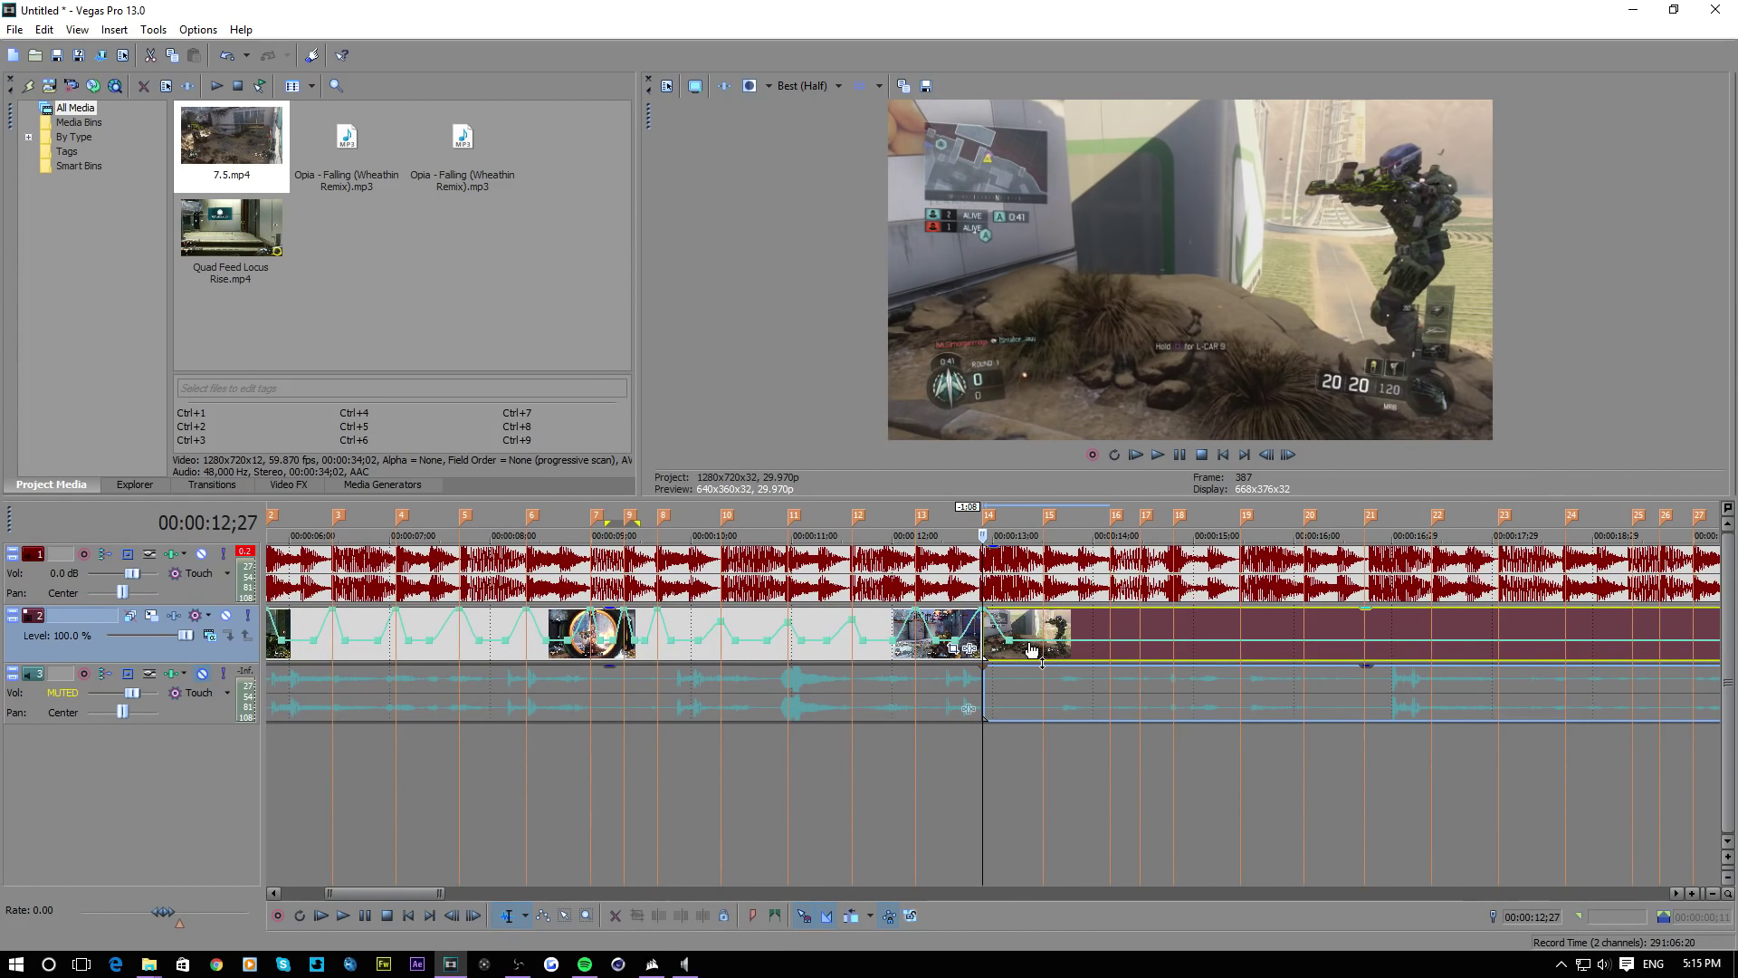
Add a 50% velocity point at 00:00:13;08 and another at marker 15 raised to 300%
scroll(1032, 649, up, 2)
click(1061, 649)
scroll(1064, 647, up, 1)
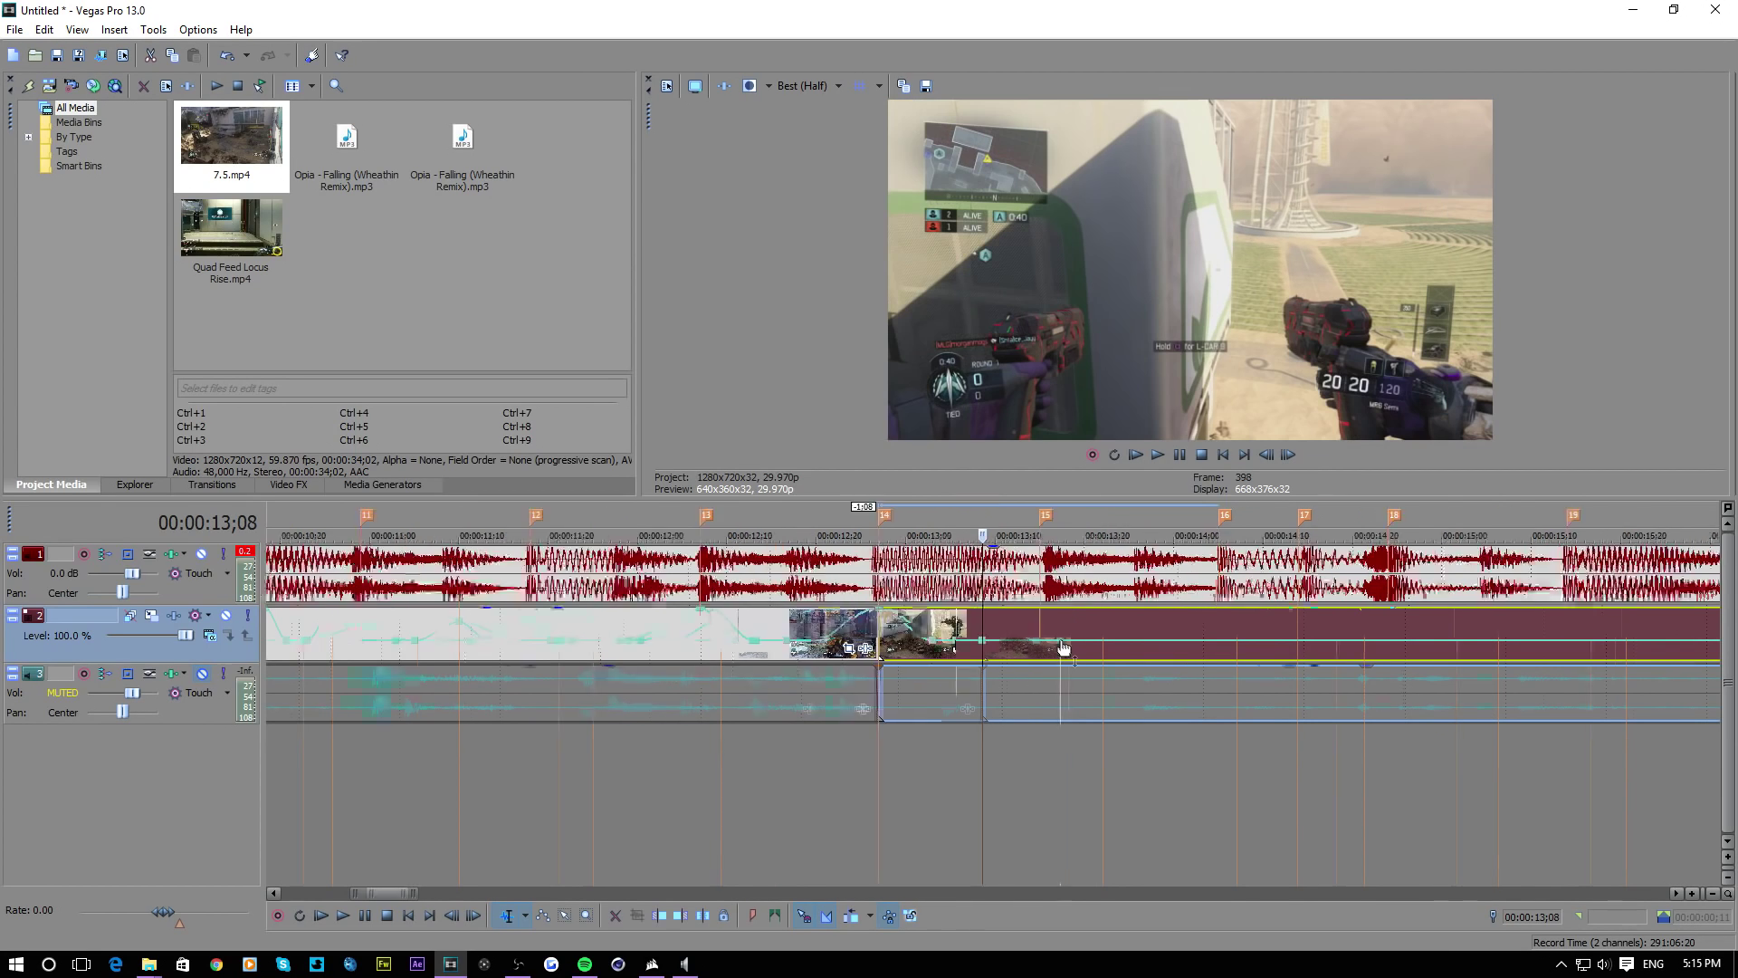
scroll(1064, 647, up, 1)
click(1099, 646)
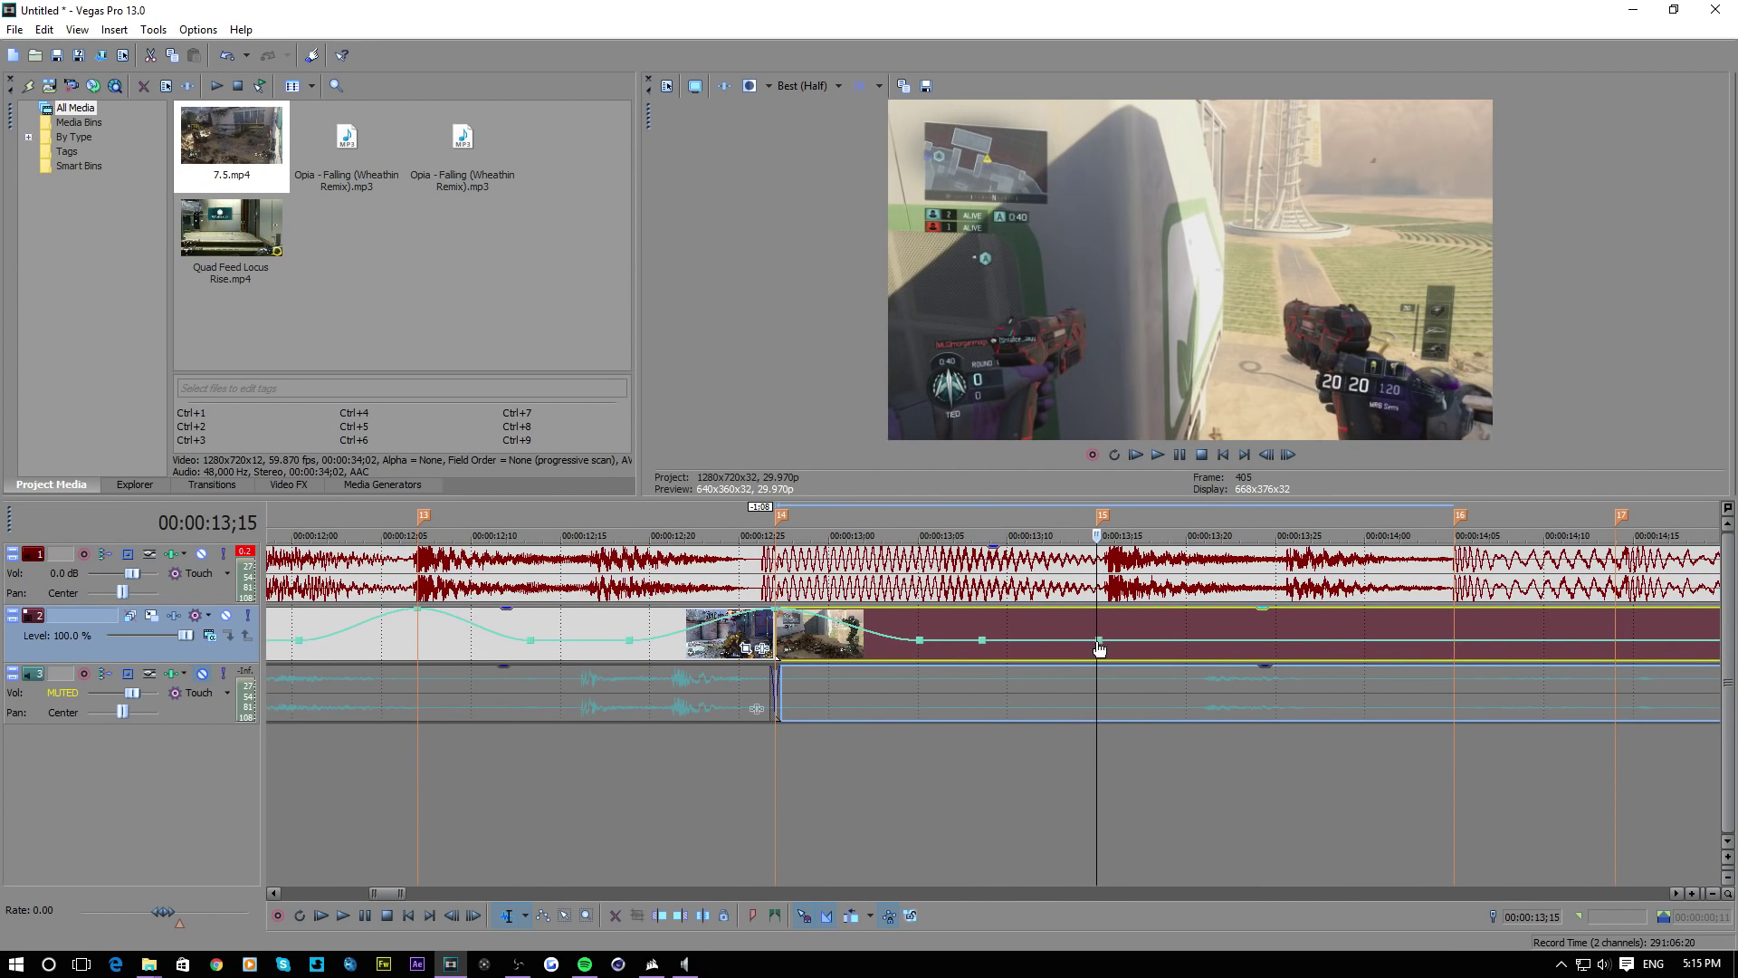
drag(1100, 642, 1098, 609)
Add a velocity point at 00:00:13;19 and set it to 50% forward velocity
click(1174, 617)
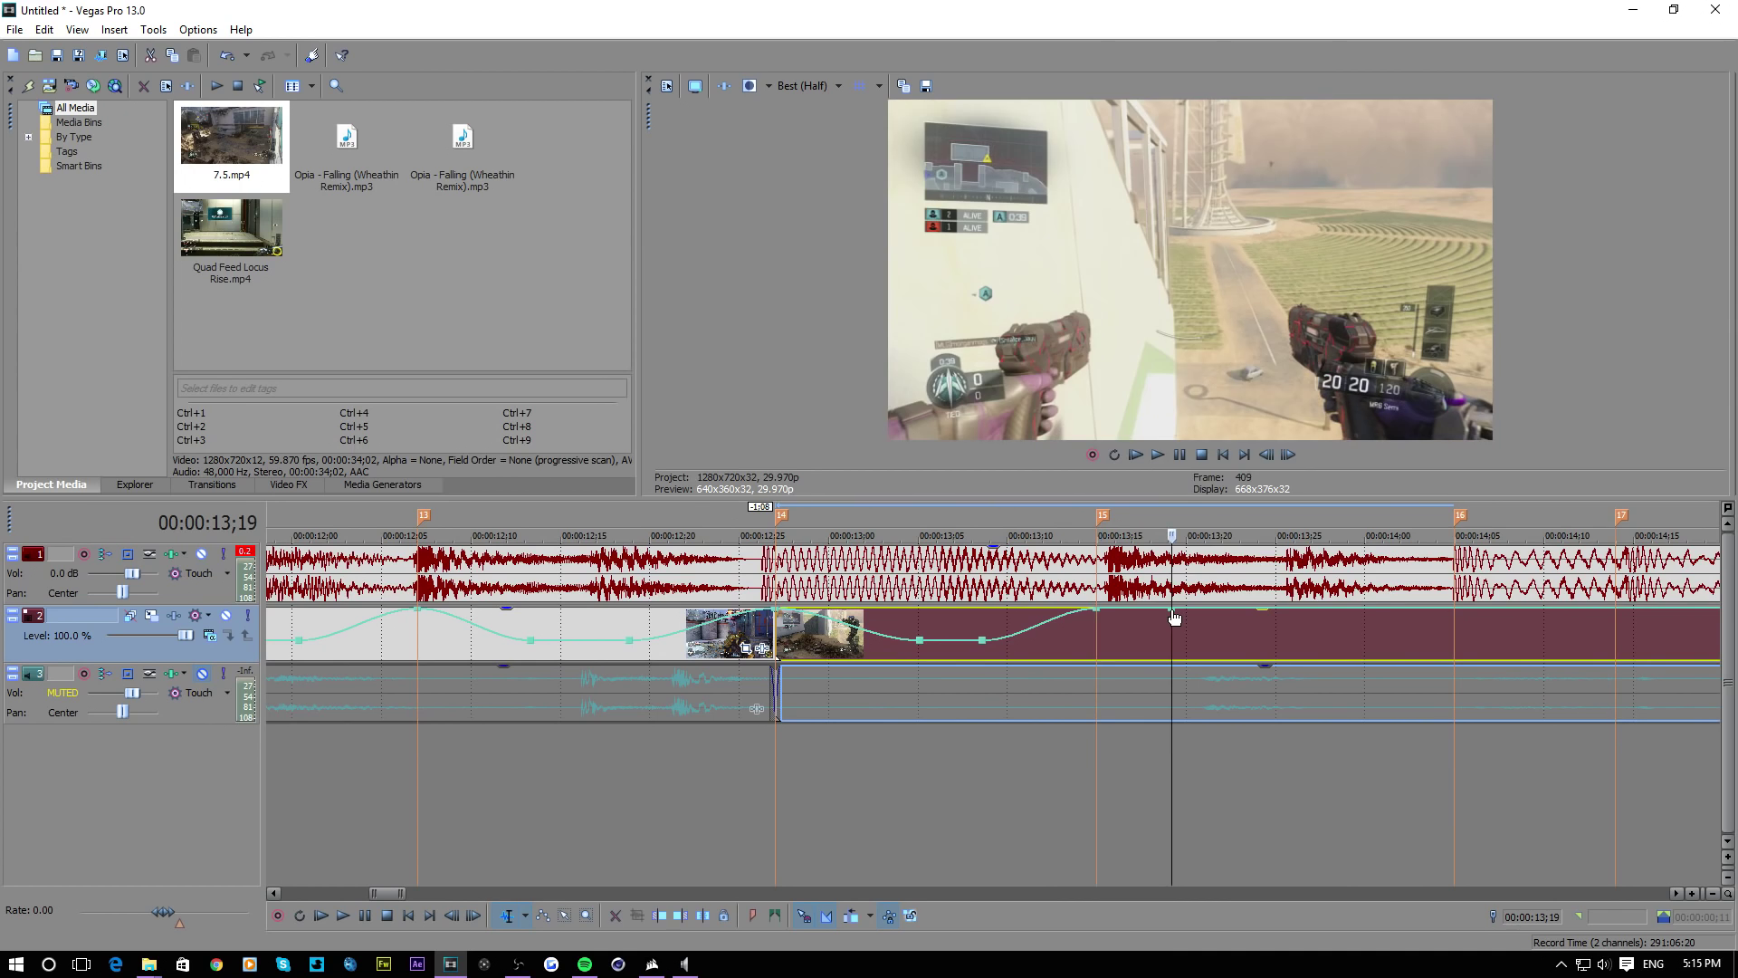
right_click(1174, 612)
click(1262, 301)
Add a velocity point between markers 15 and 16, shift it closer to marker 16, and set it to 50%
scroll(1034, 645, down, 3)
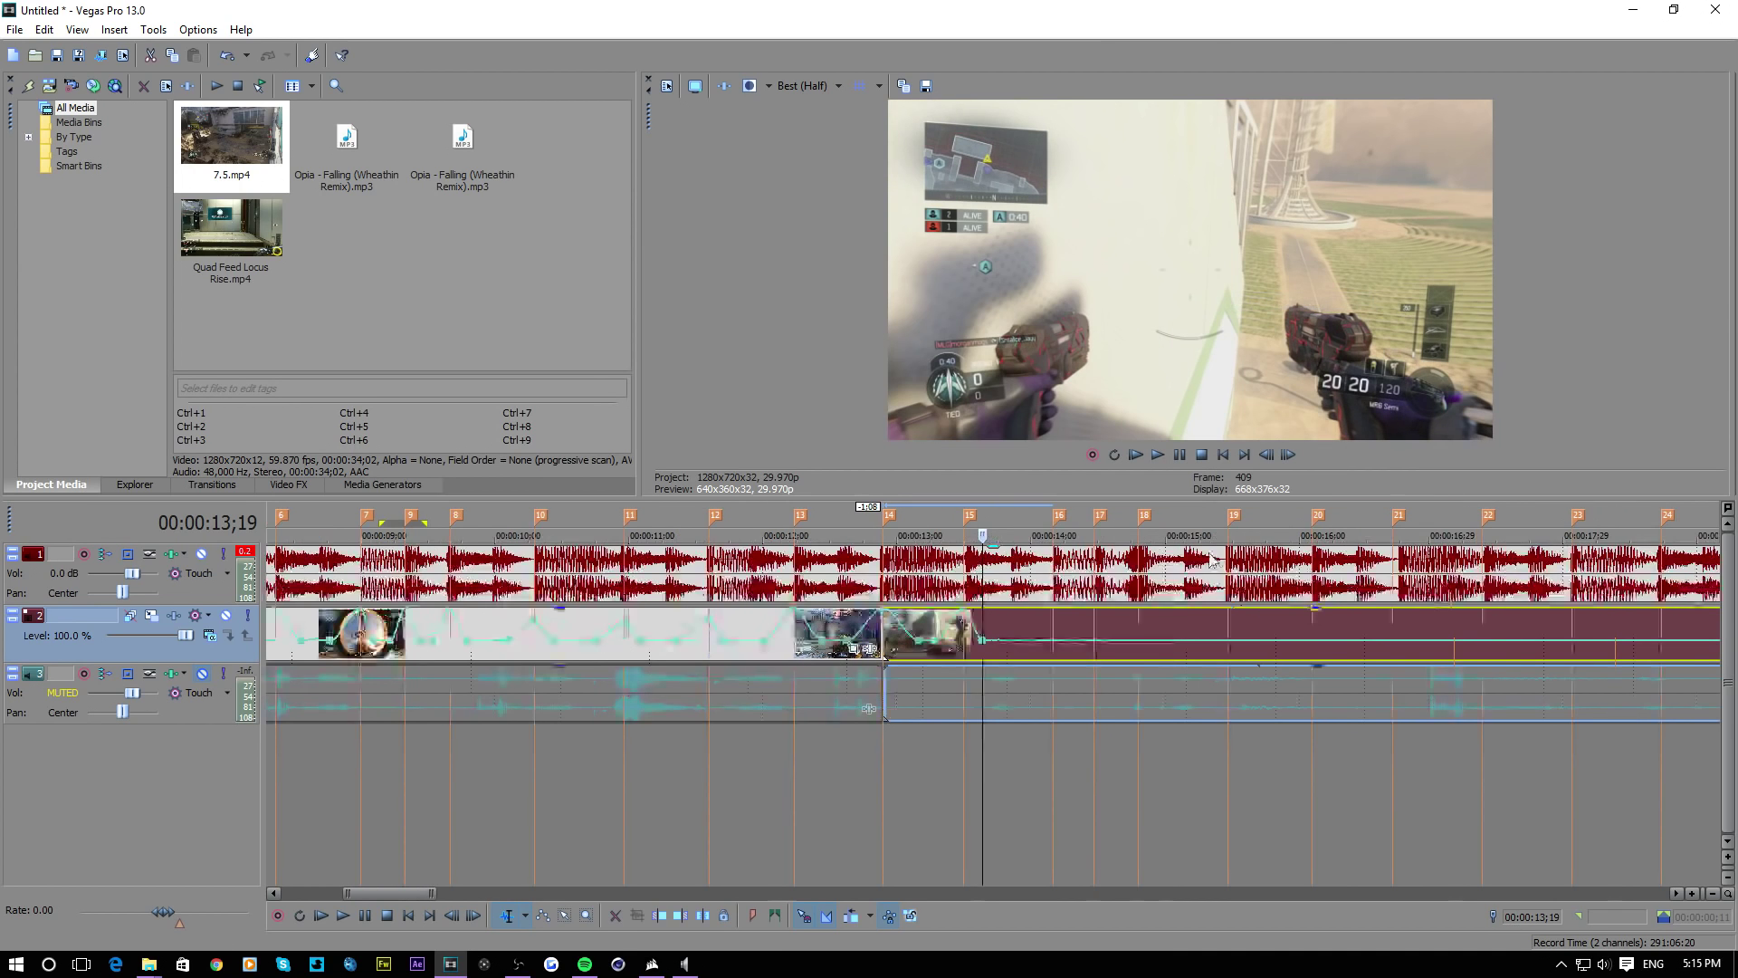
click(1012, 643)
click(1054, 631)
scroll(1050, 641, up, 2)
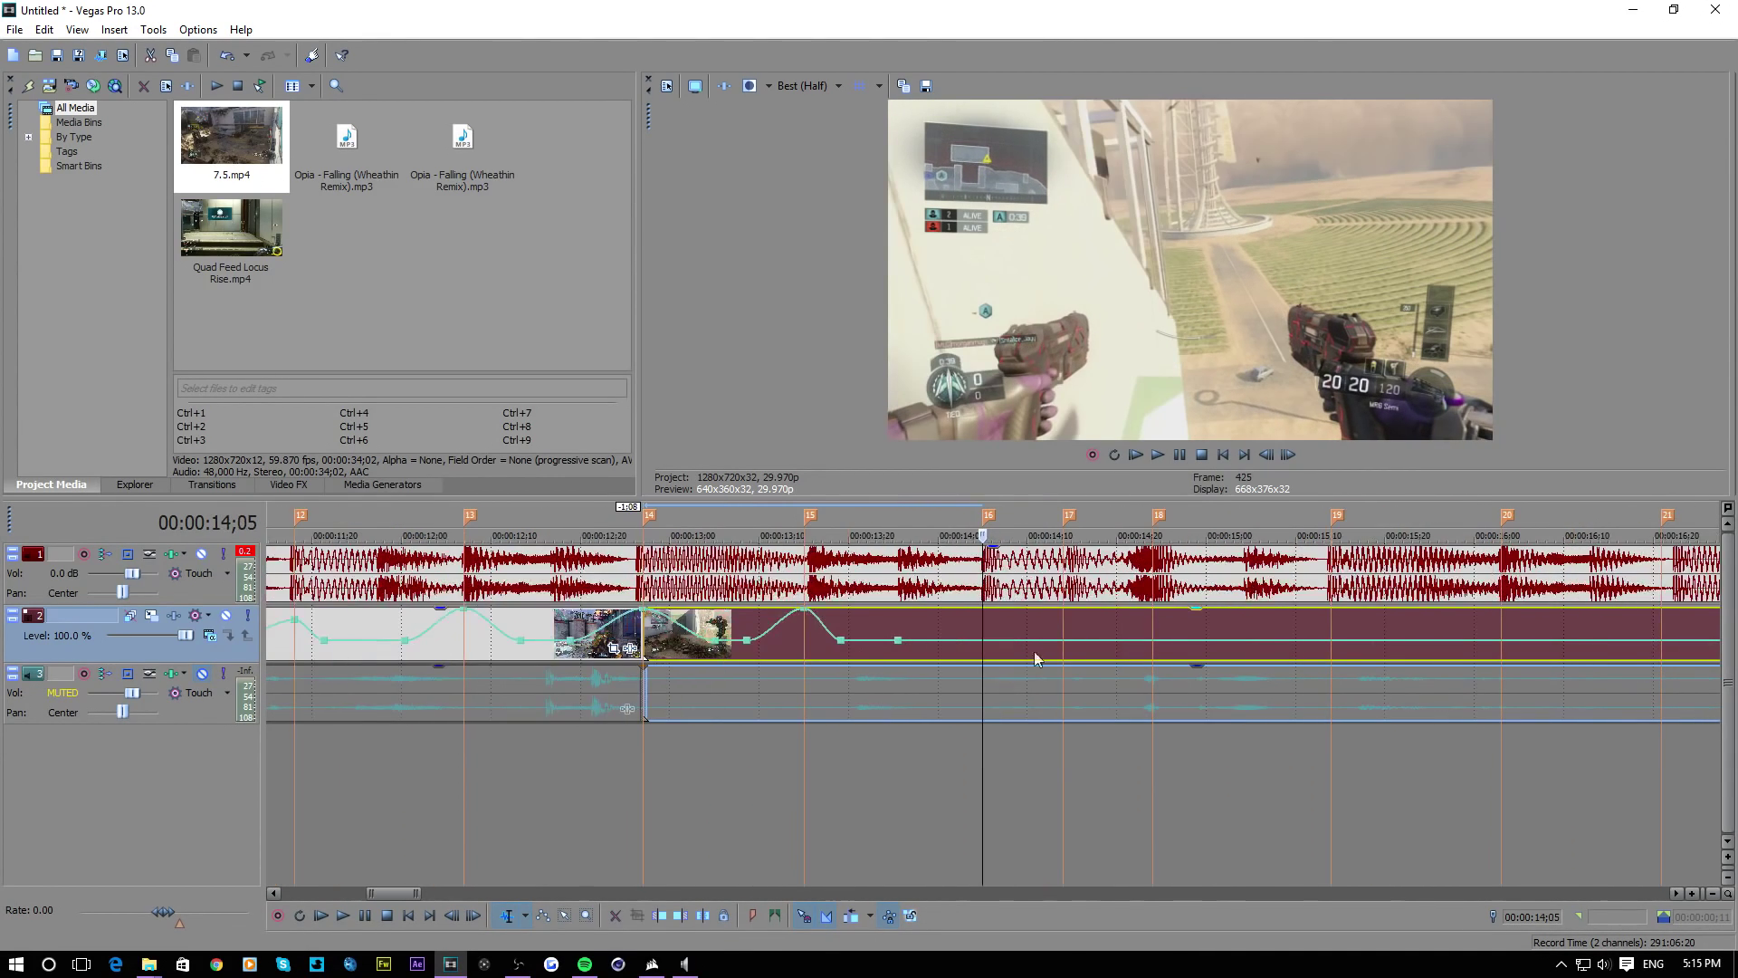
drag(898, 641, 926, 641)
right_click(926, 640)
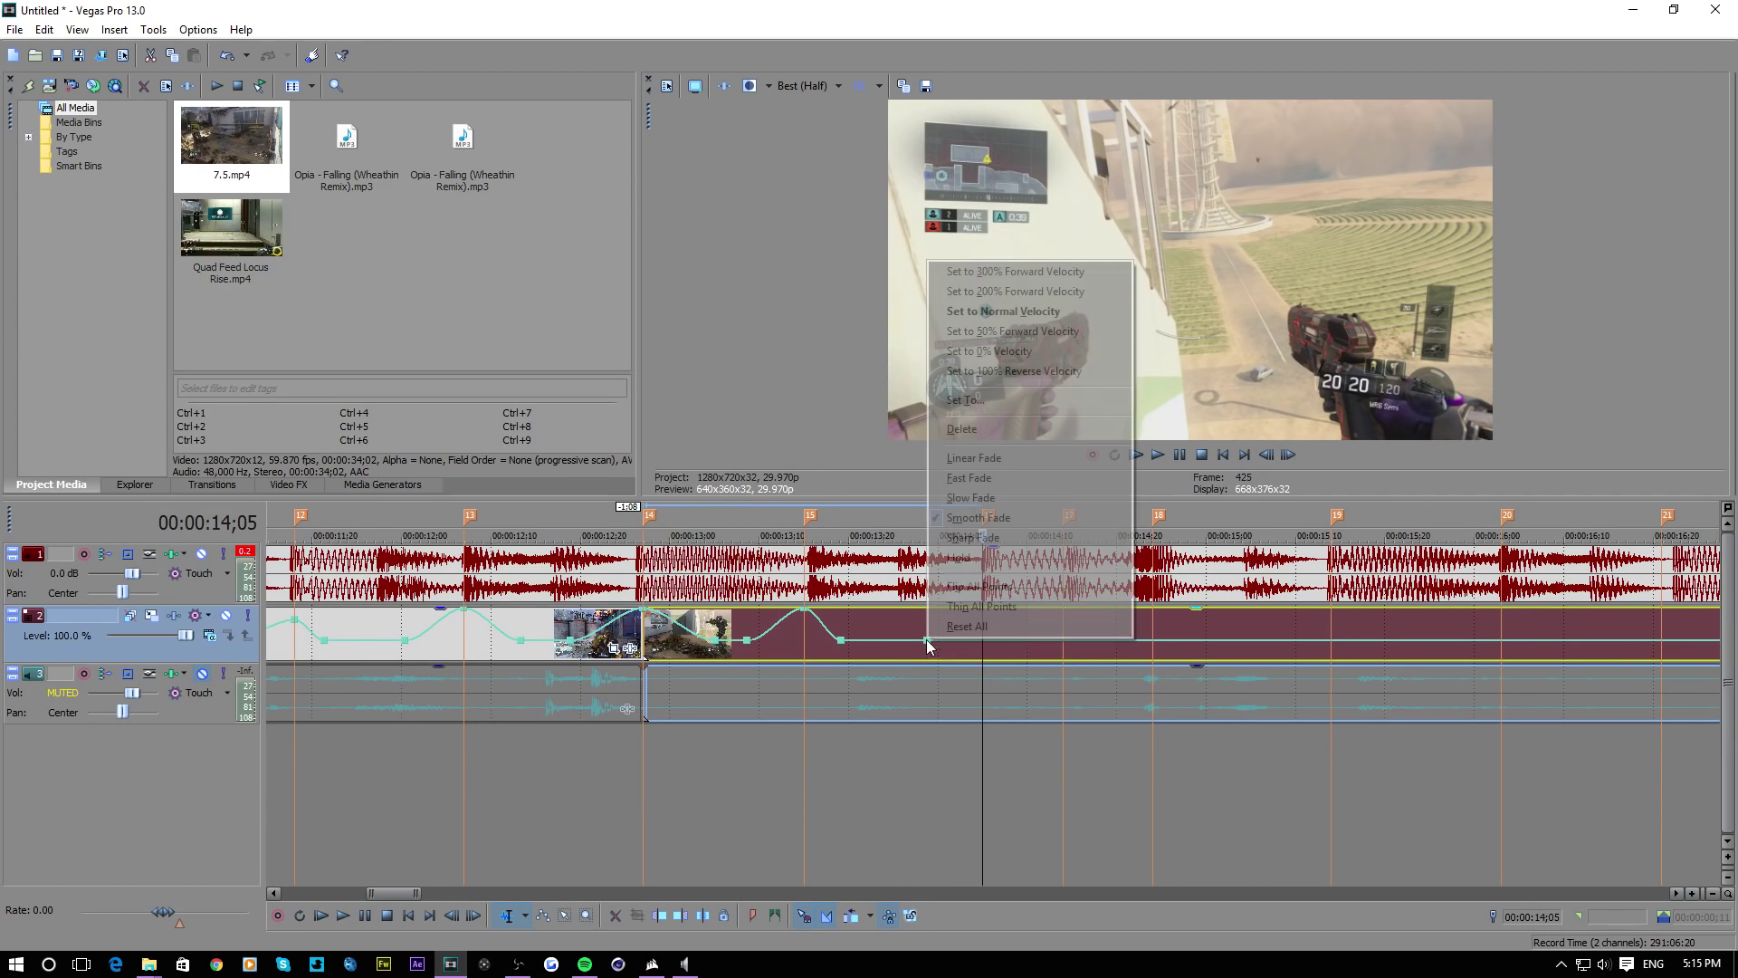
click(1028, 328)
Add a velocity point at marker 16 raised to 300% and a 50% point at 00:00:14;07
double_click(982, 640)
drag(982, 640, 982, 614)
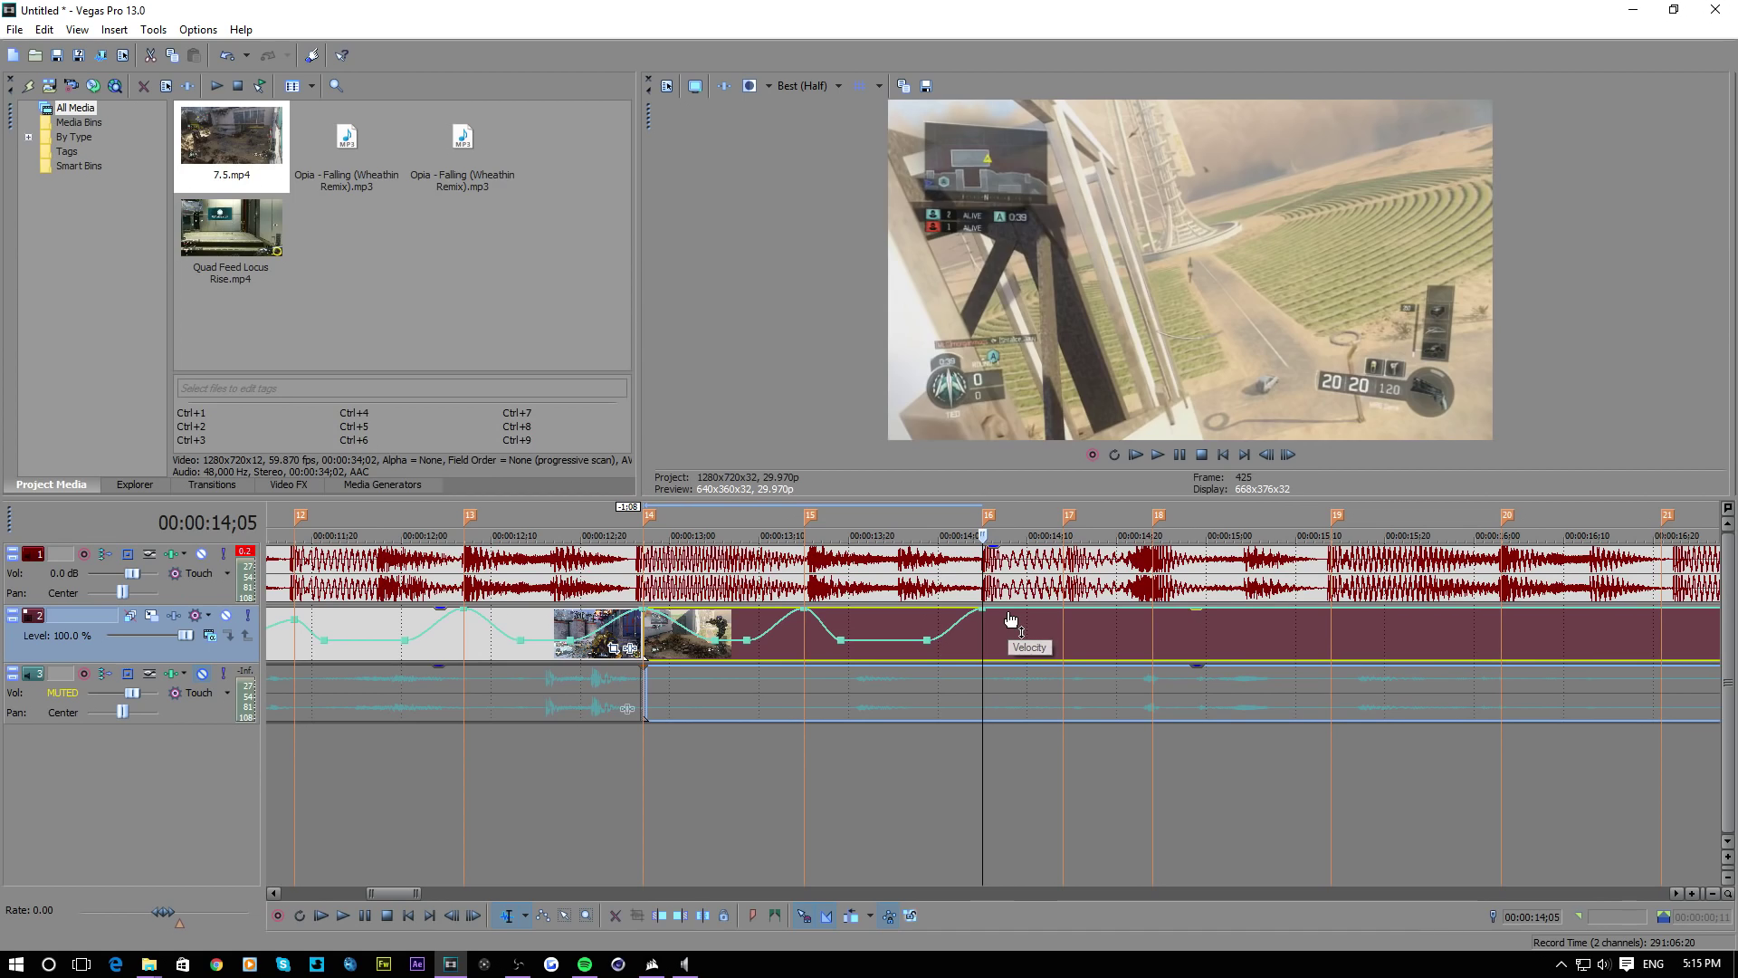
double_click(1009, 613)
right_click(1009, 613)
click(1052, 303)
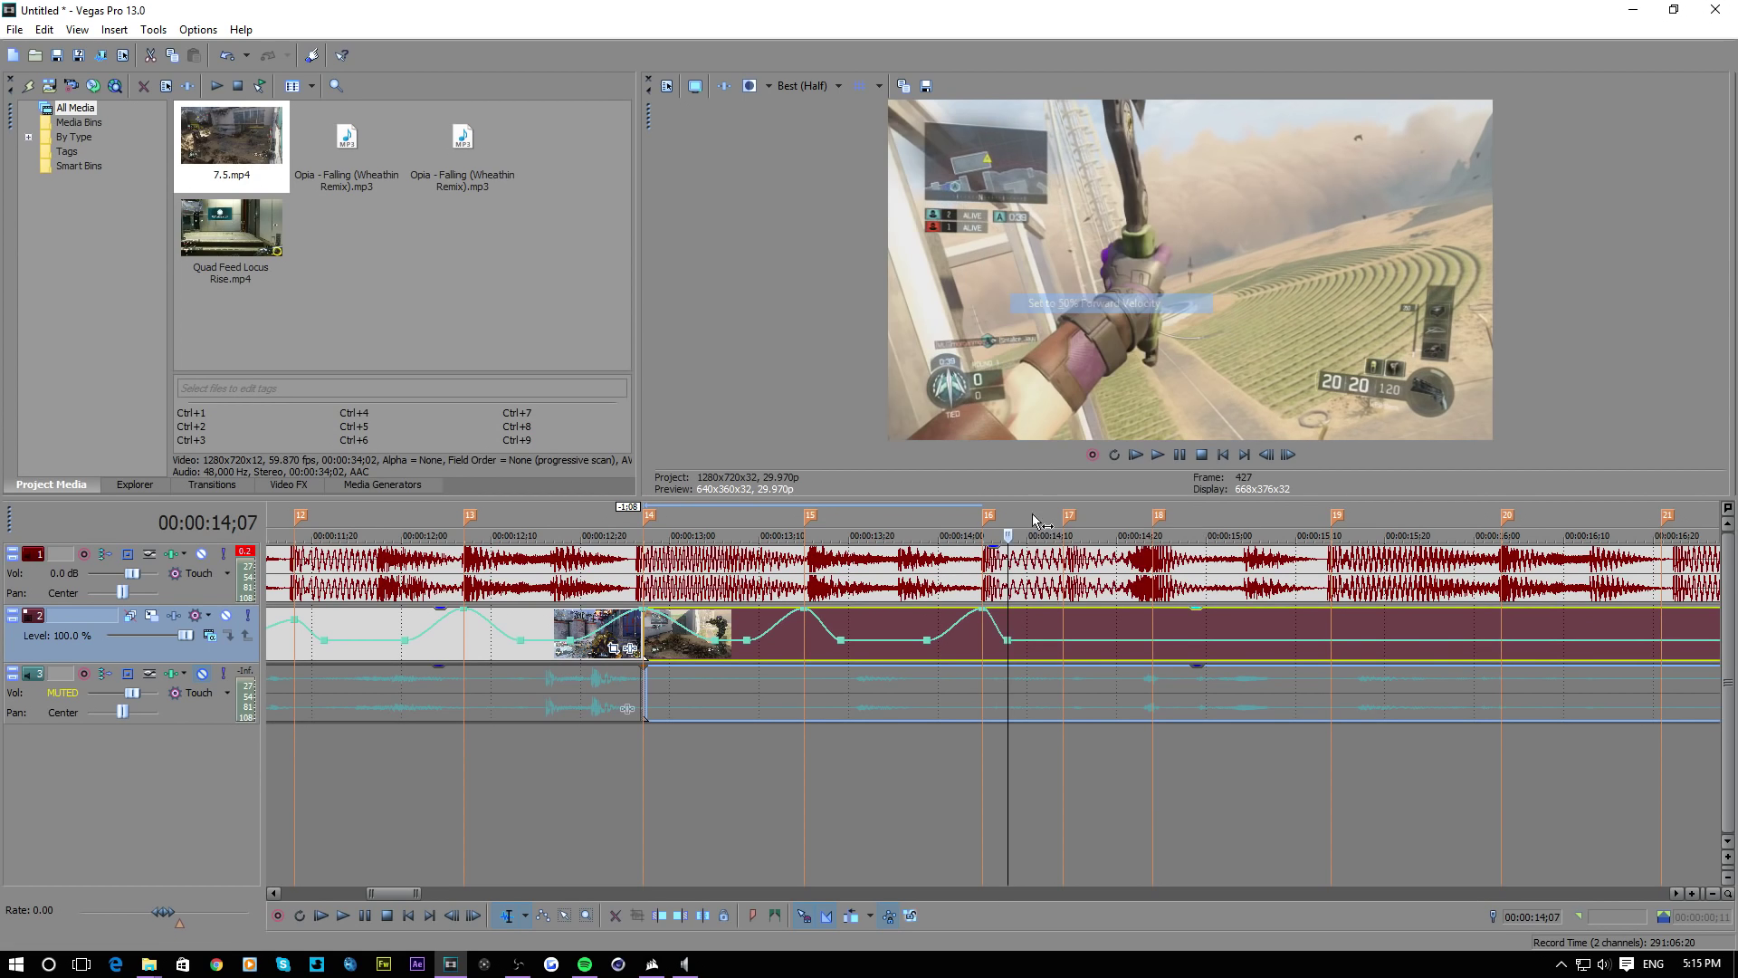
Play the 7.5 clip from between markers 14 and 15 past marker 17 to check the velocity peaks
click(981, 640)
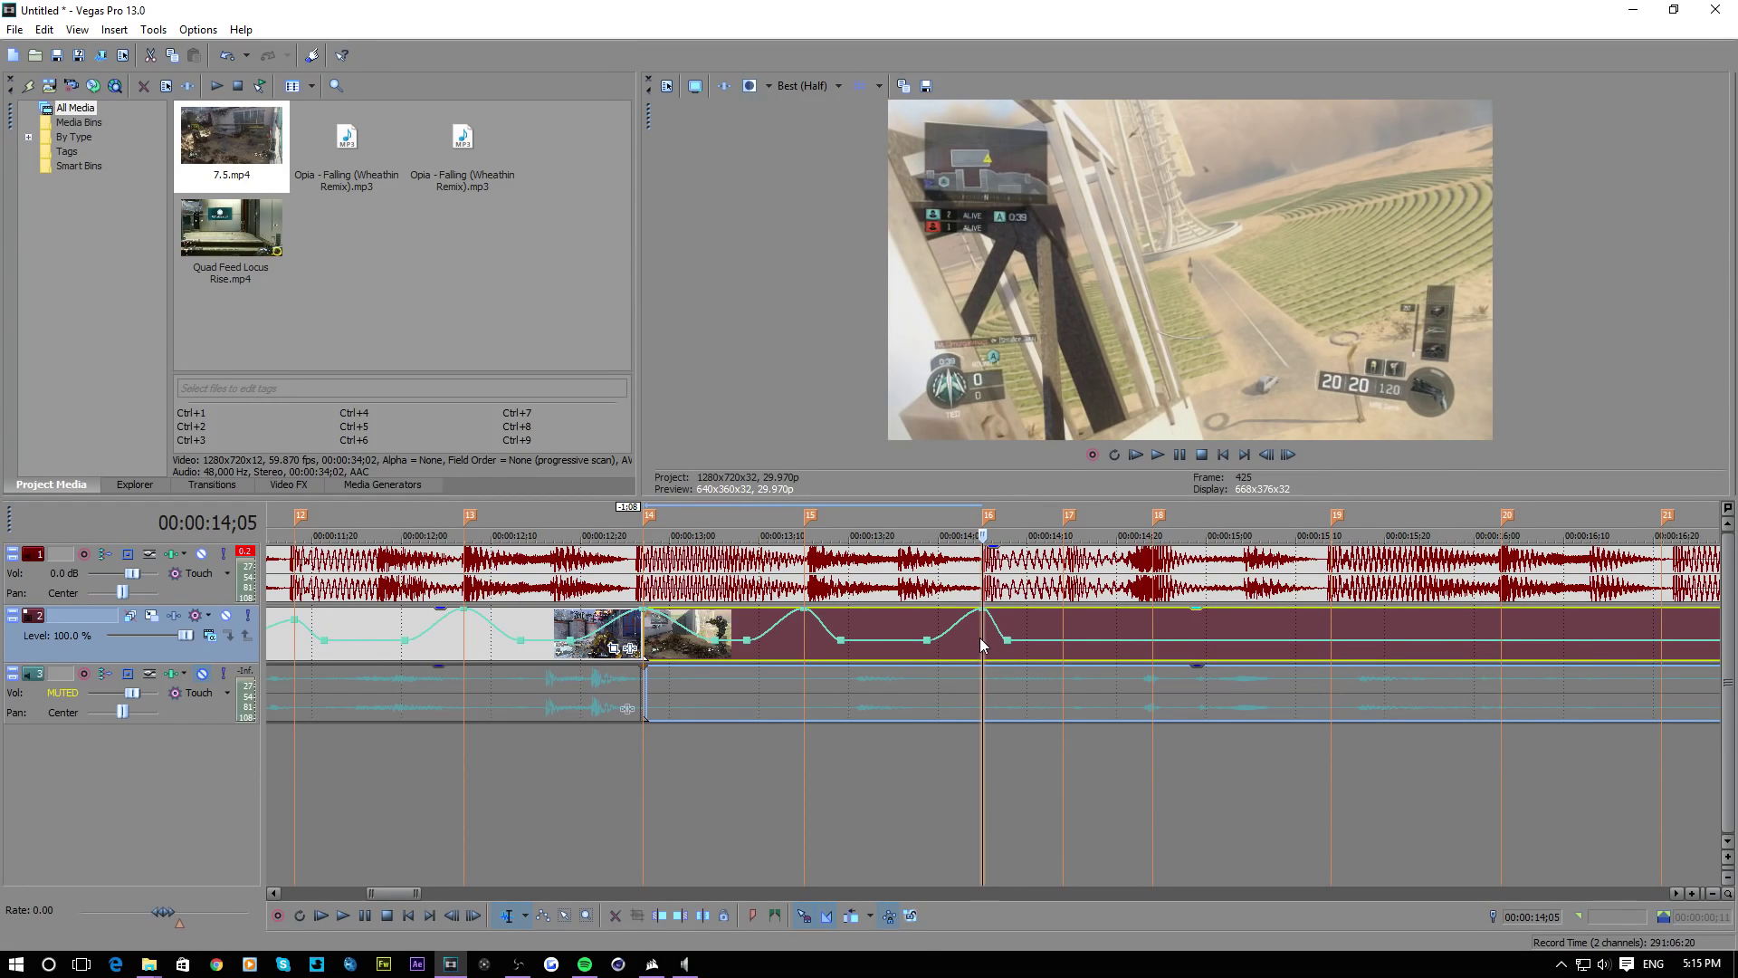
click(985, 638)
drag(983, 631, 1015, 637)
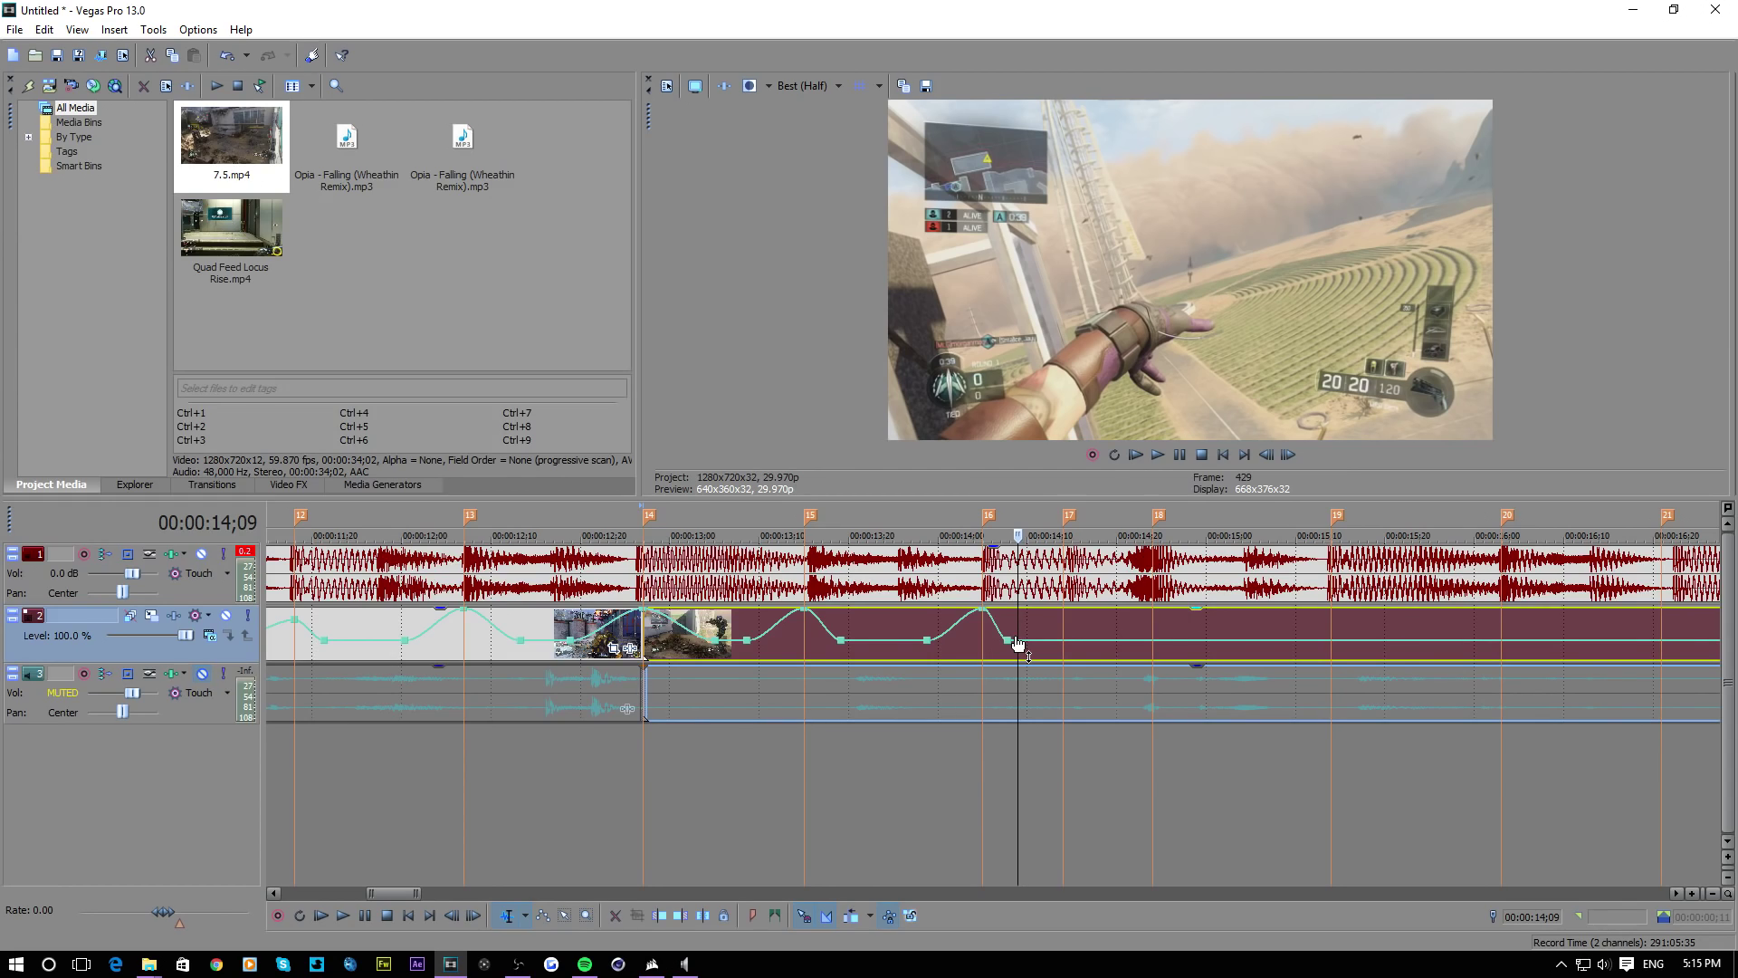
scroll(1019, 643, up, 2)
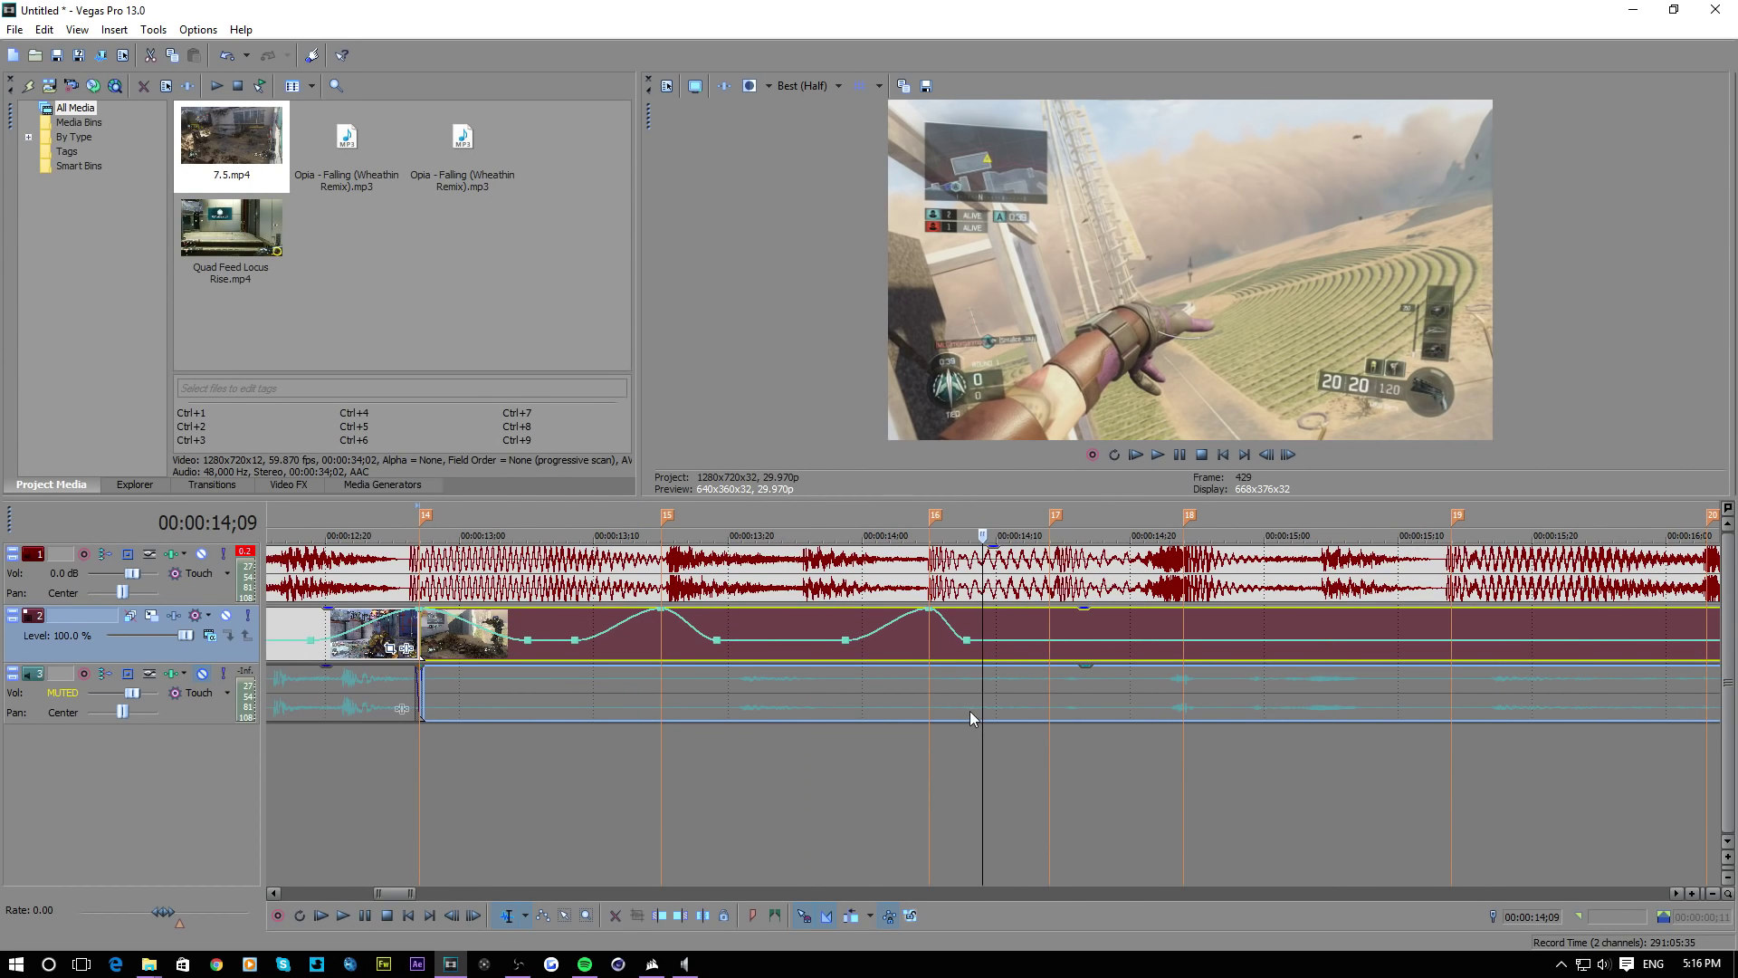
scroll(870, 736, down, 4)
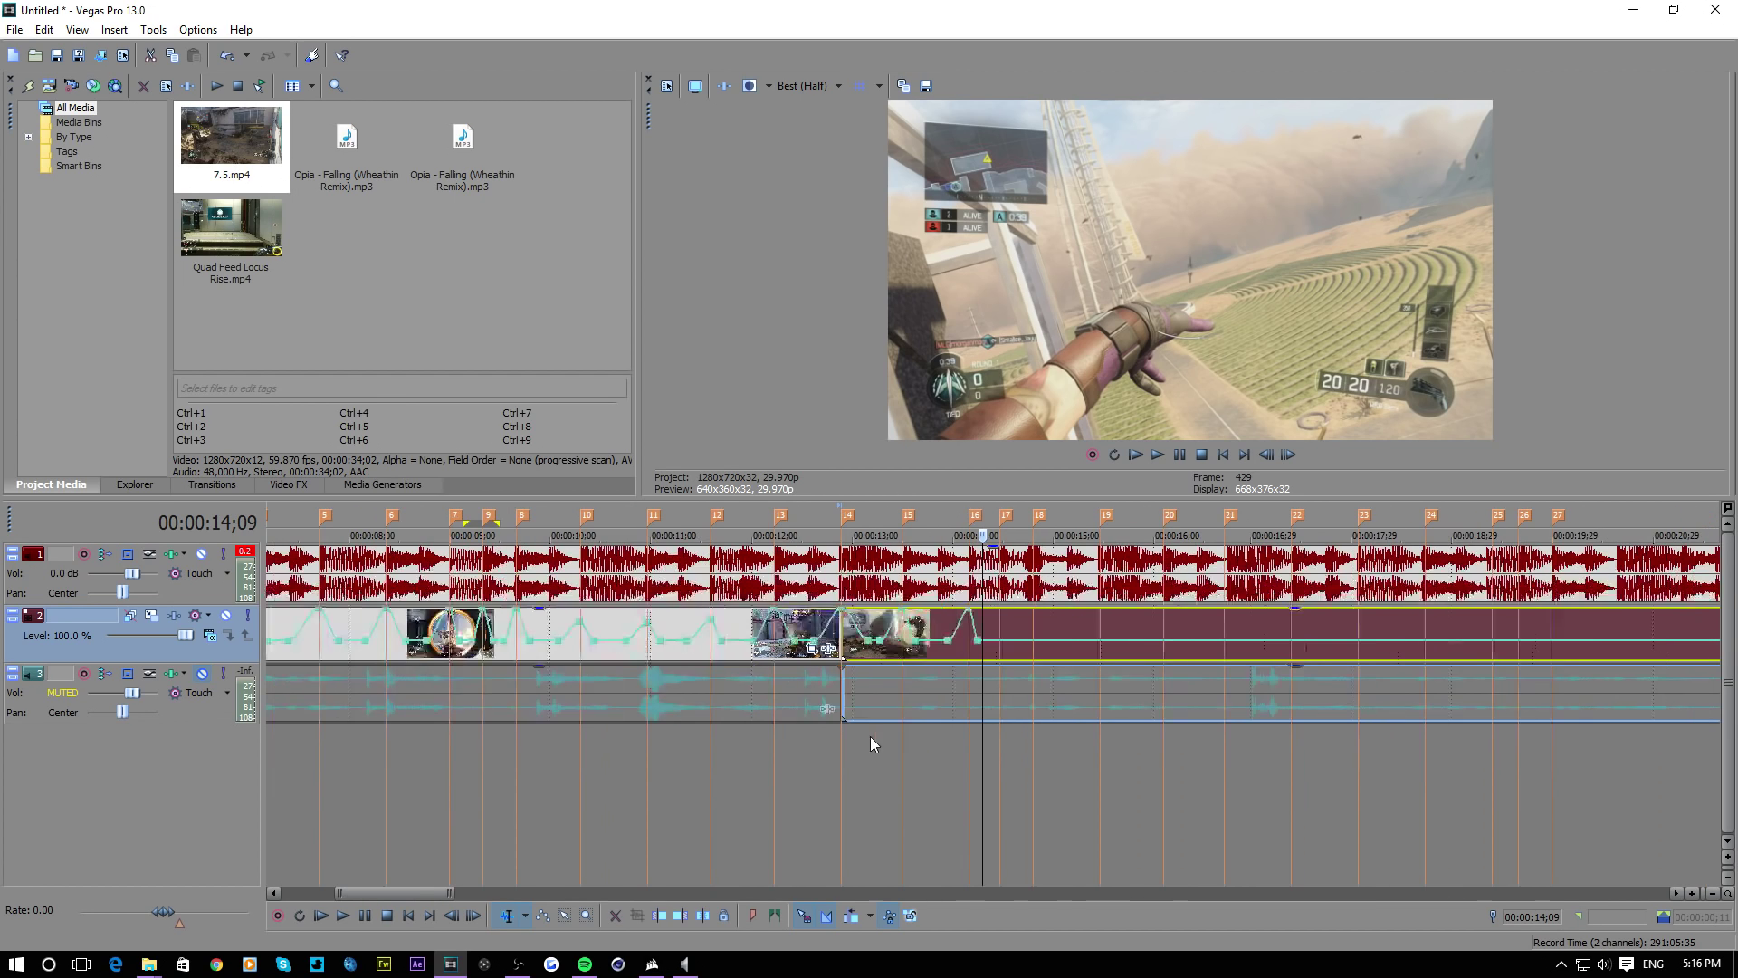
click(880, 757)
click(1159, 456)
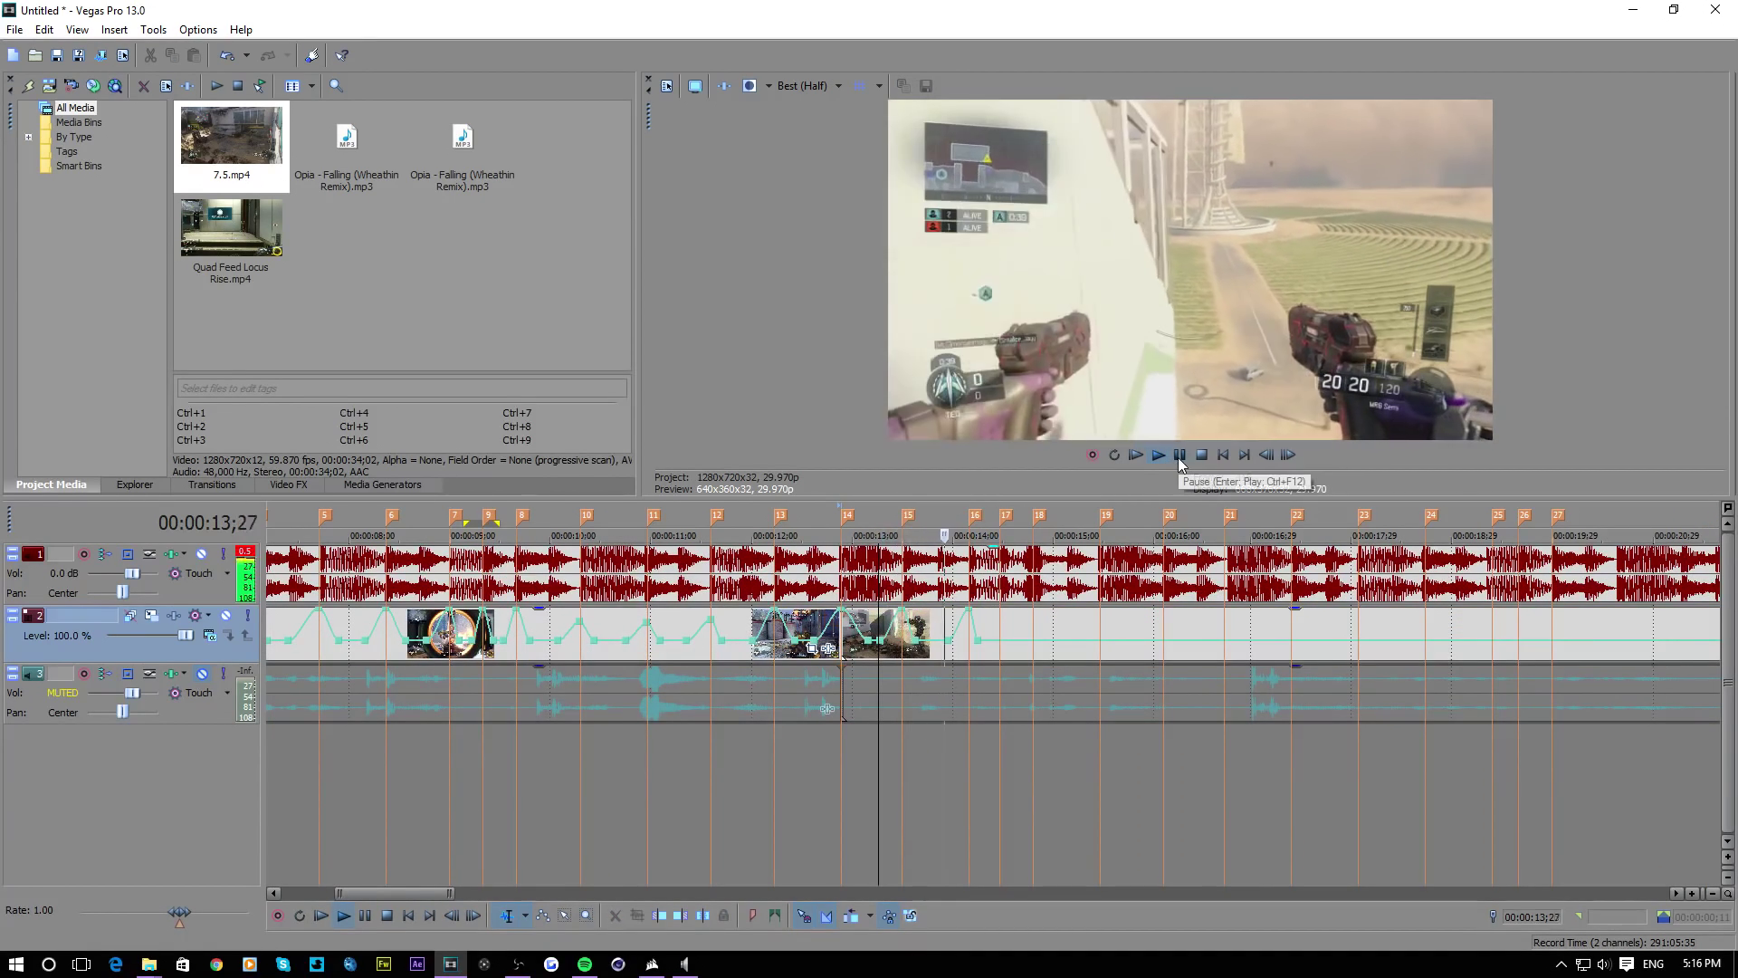
click(1178, 458)
Add a 50% velocity point at 00:00:14;11 and another at marker 17 raised to 300%
scroll(1110, 683, up, 5)
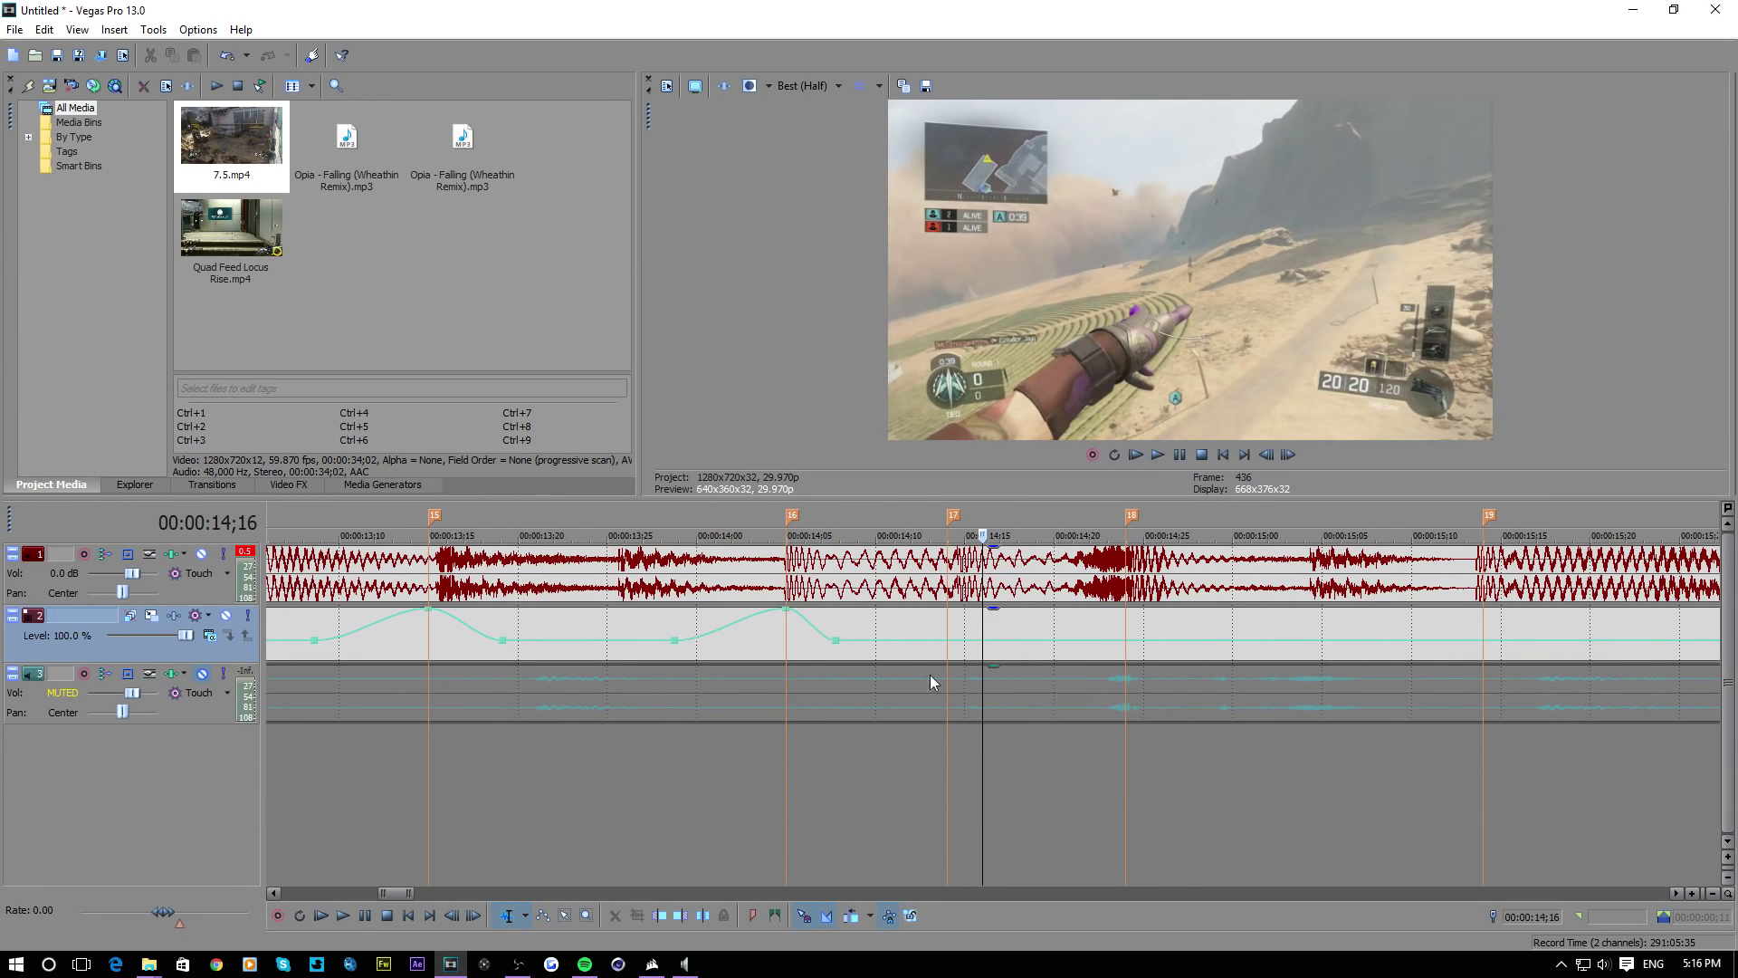
scroll(910, 681, up, 4)
double_click(740, 640)
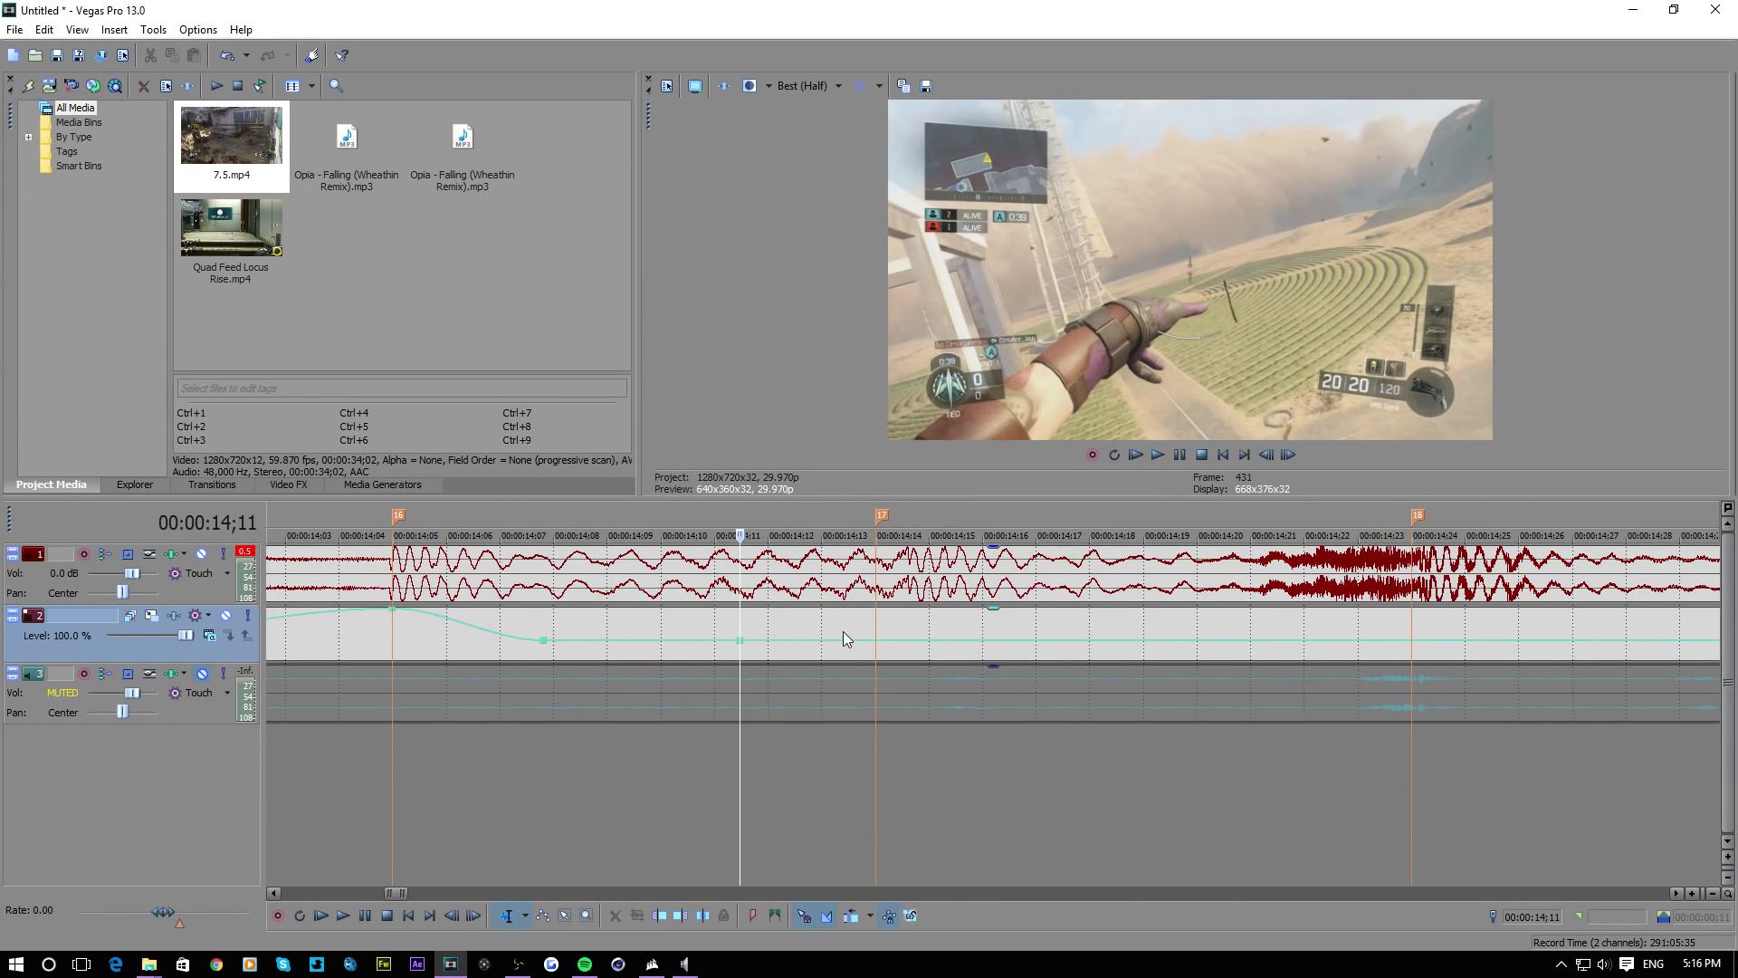
double_click(876, 640)
drag(875, 640, 896, 616)
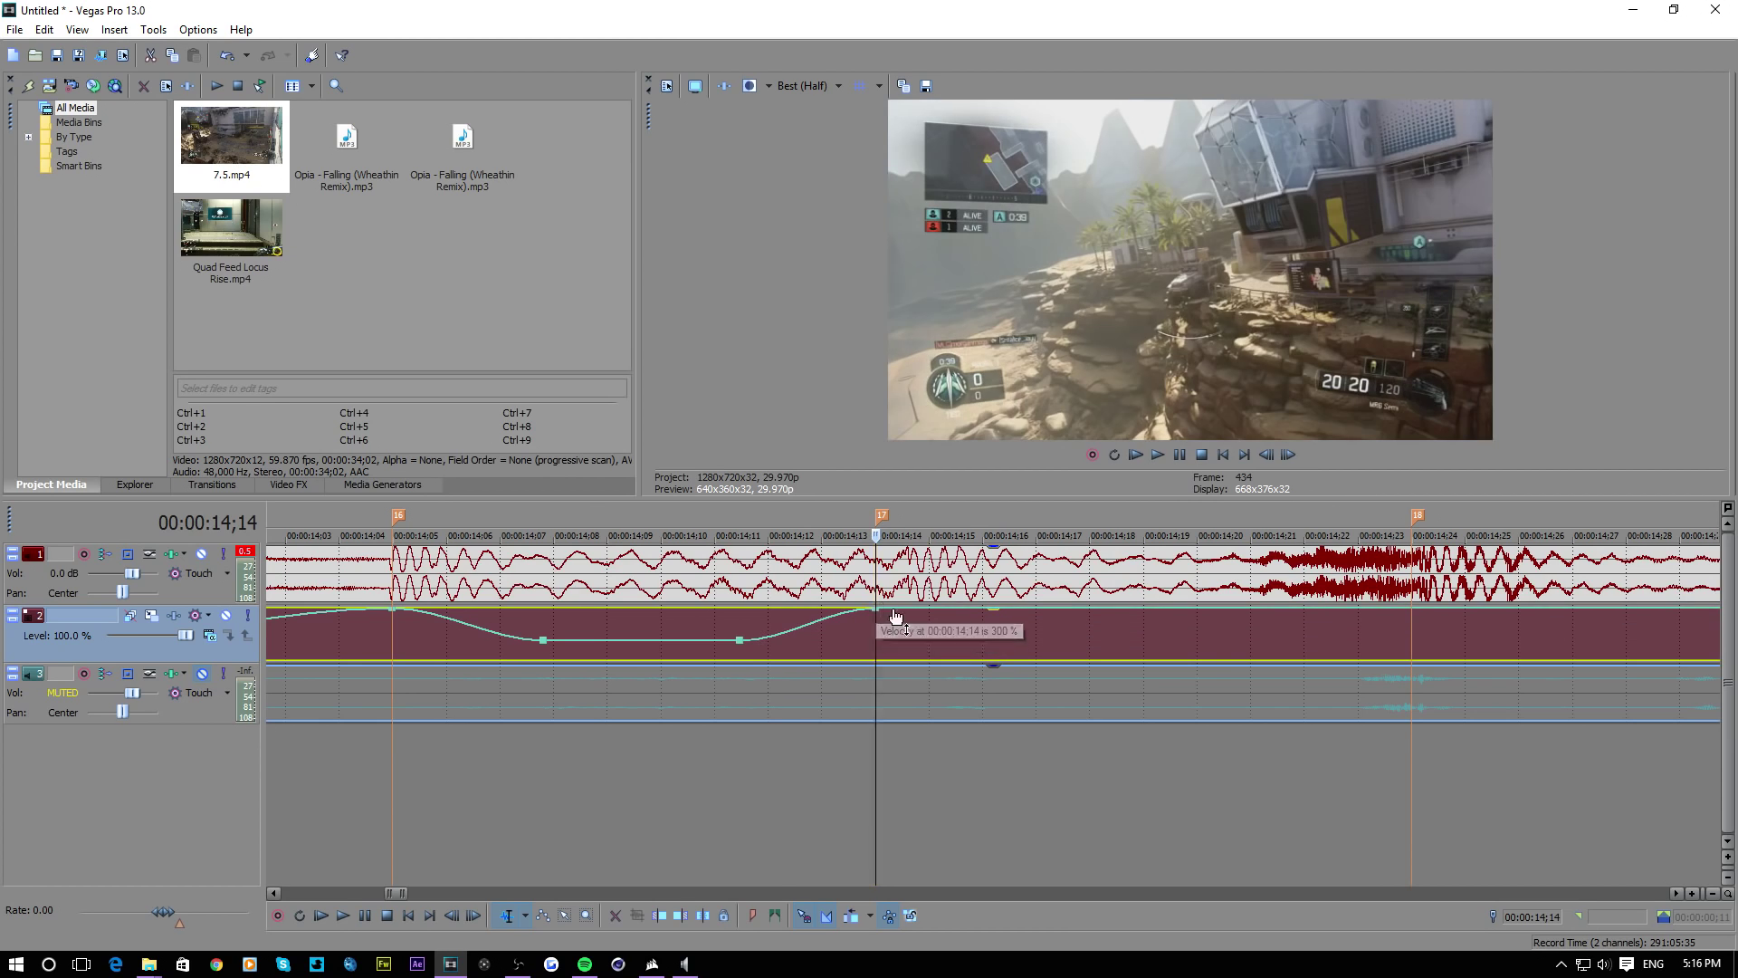
Add a velocity point just after marker 17 and set it to 50% forward velocity
click(921, 621)
right_click(973, 617)
click(1073, 310)
Play across marker 17 and select the range from 00:00:14;06 to 00:00:14;18 to review its velocity peak
scroll(942, 681, down, 3)
click(825, 718)
click(1159, 455)
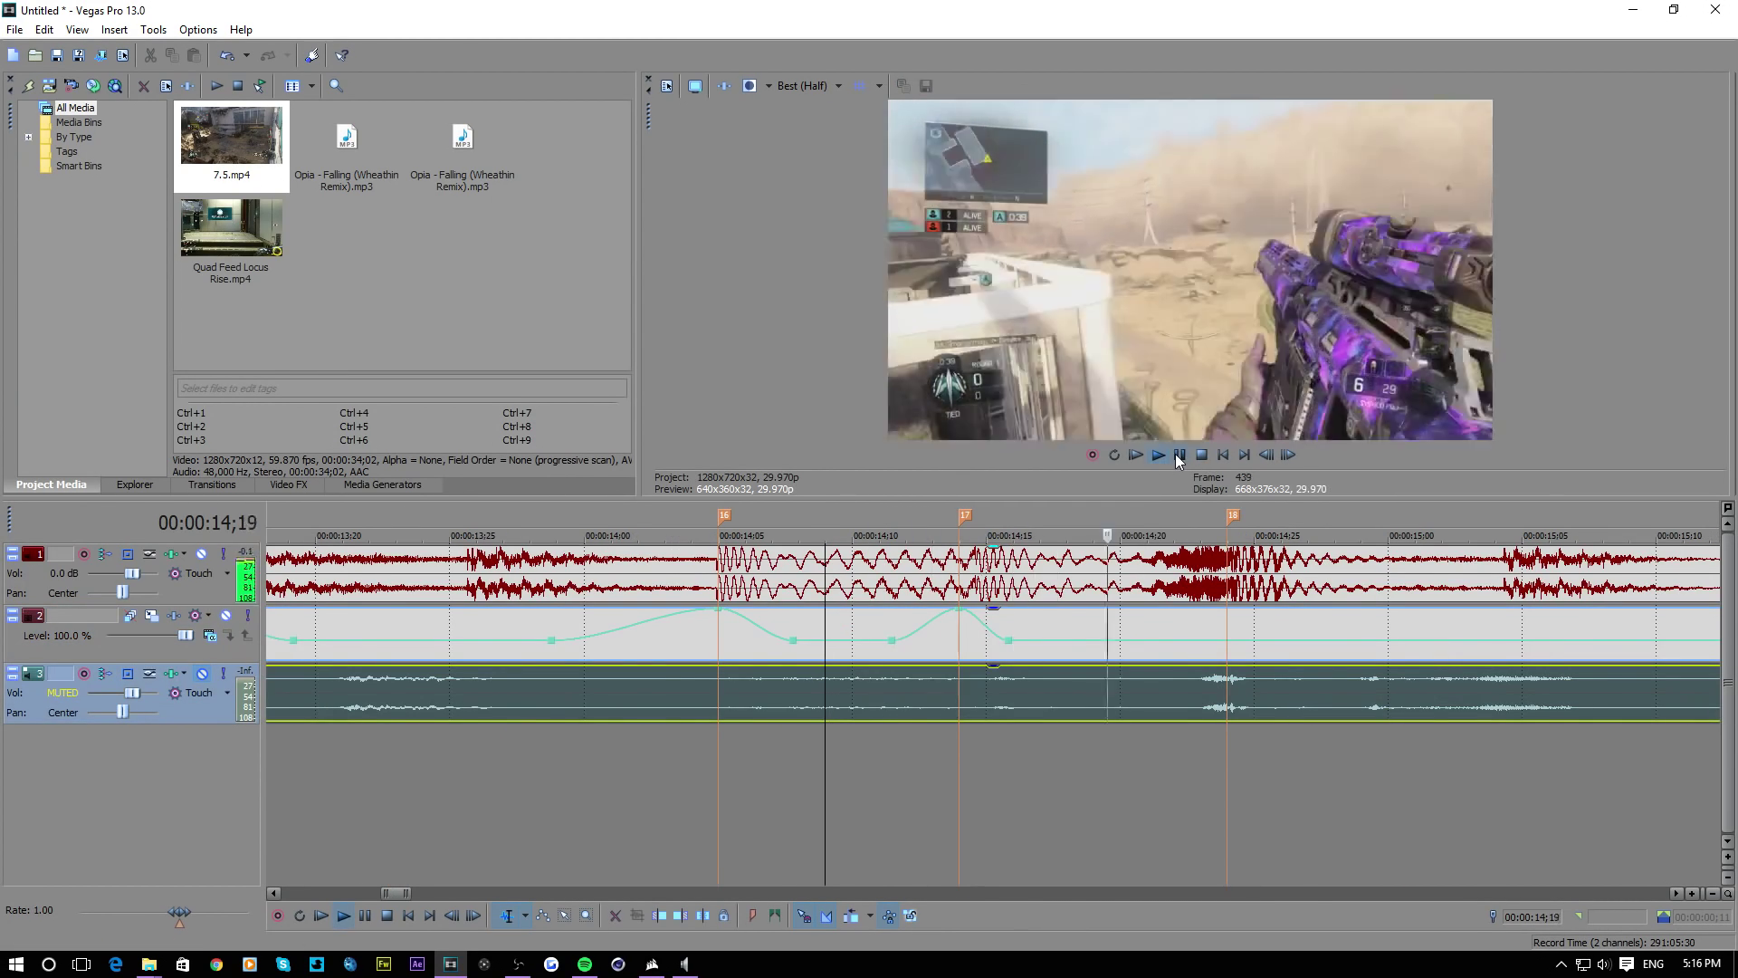
click(1178, 456)
drag(744, 744, 1014, 741)
key(space)
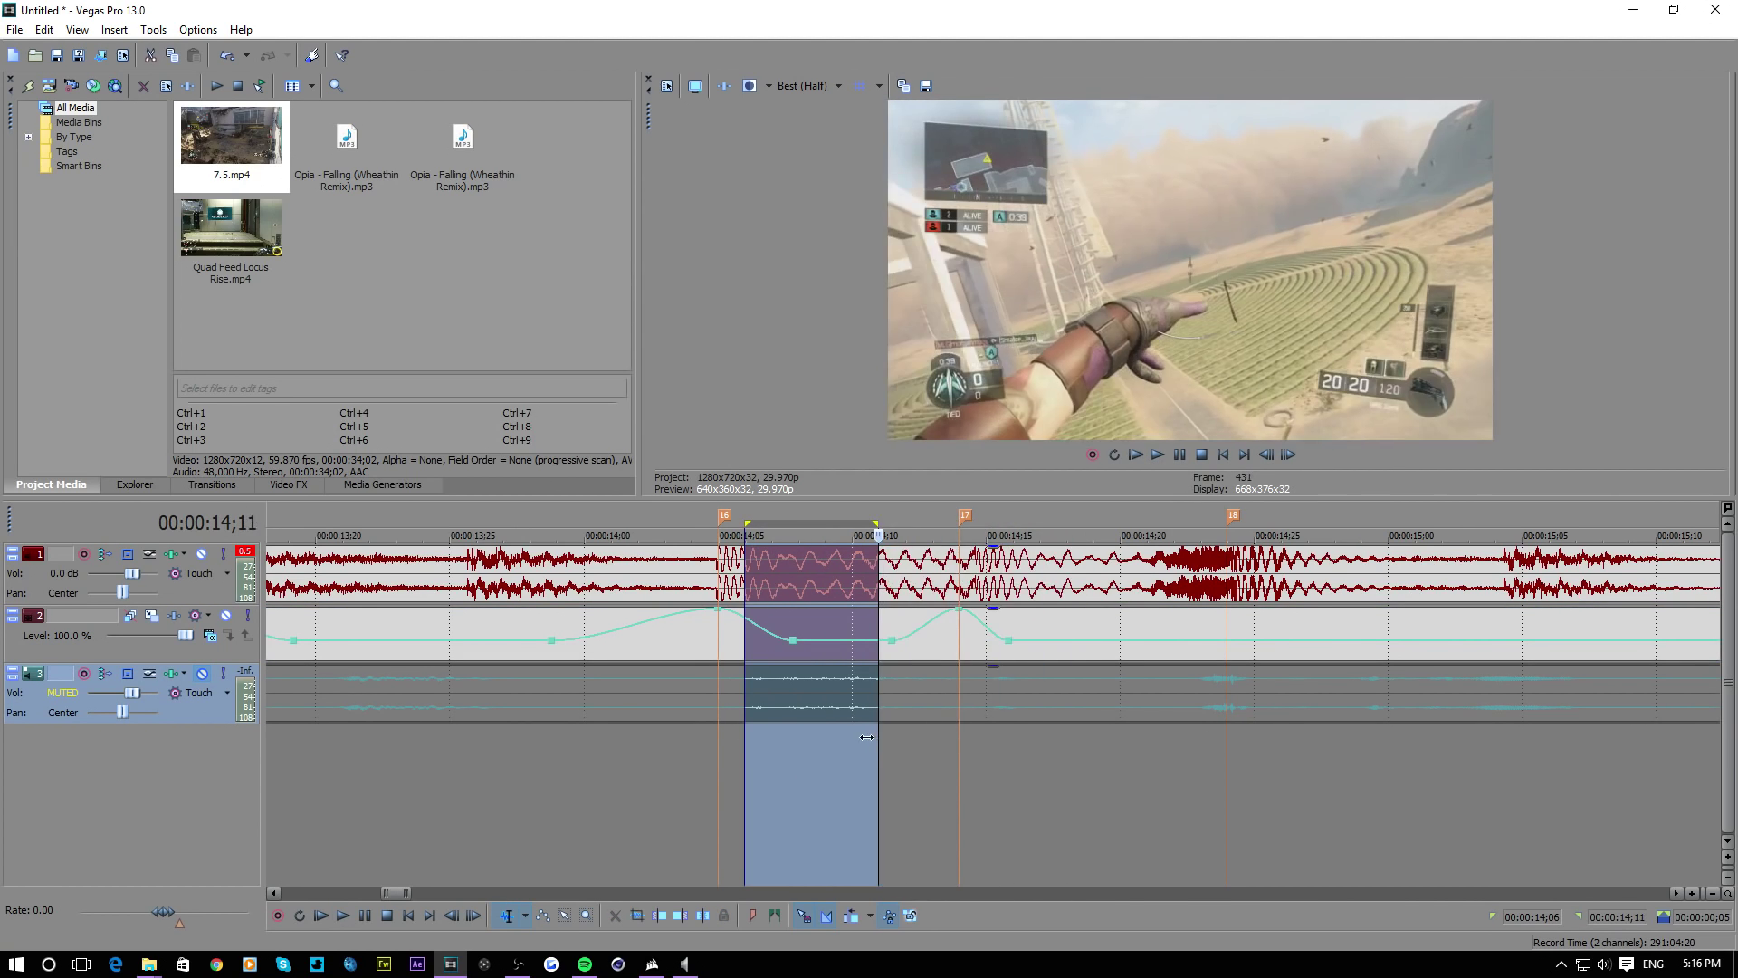
key(space)
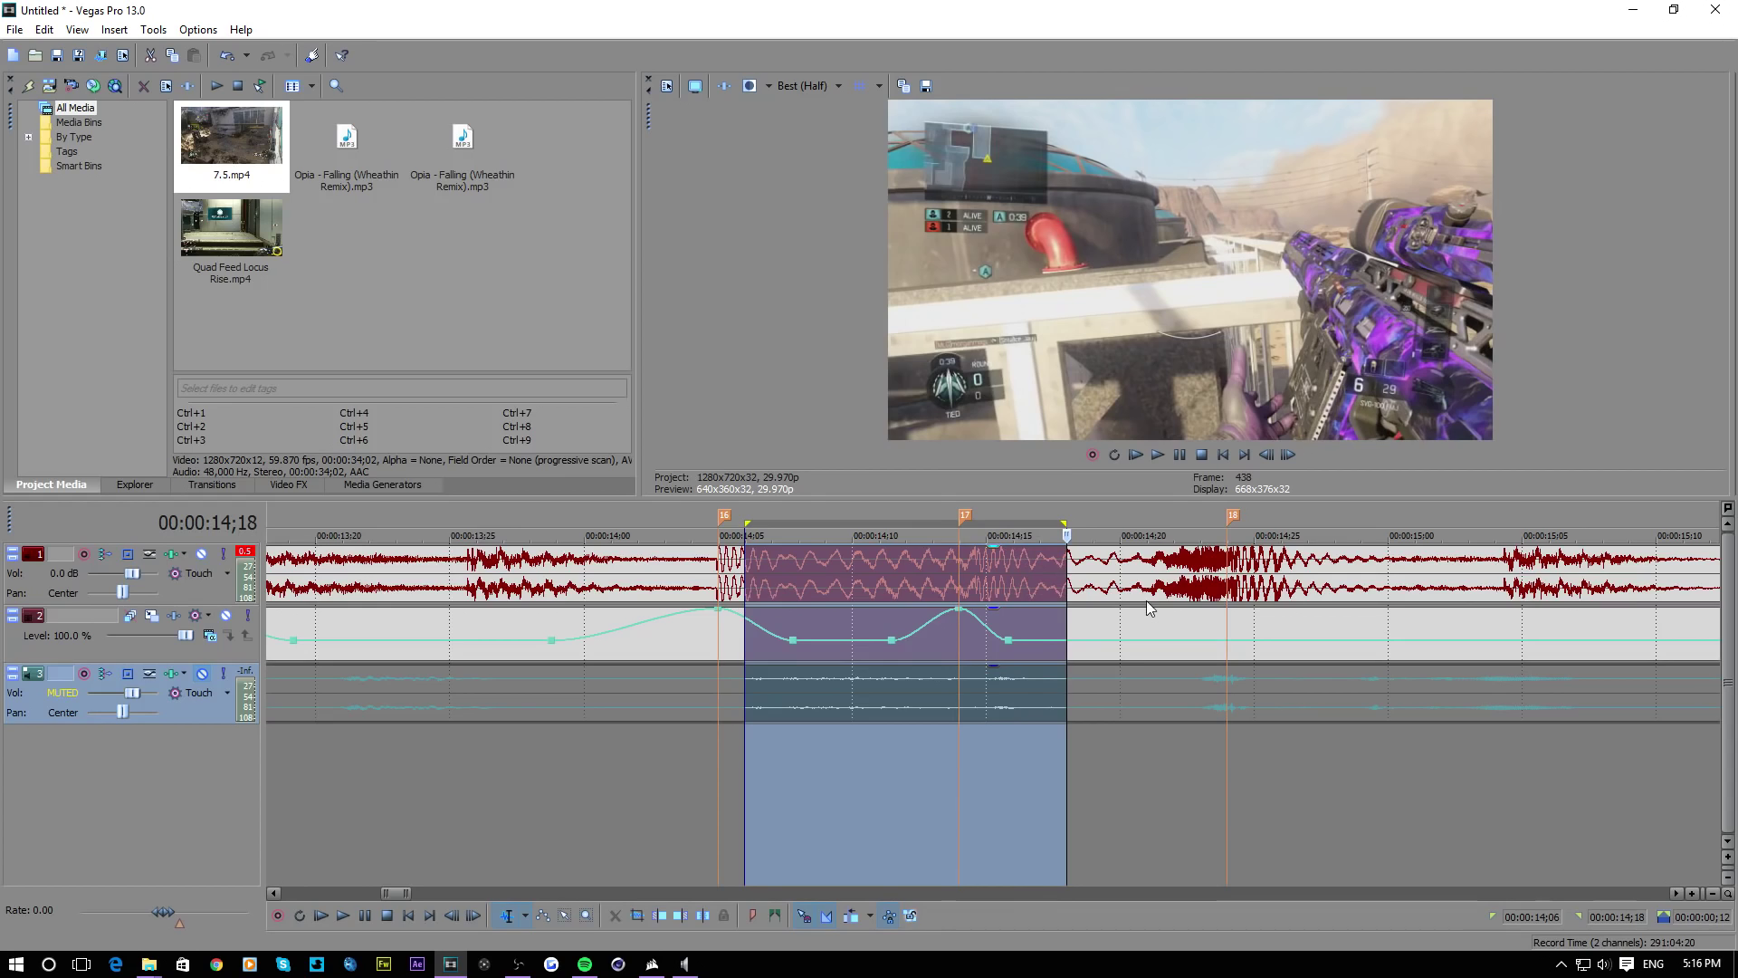
Add a 50% velocity point at 00:00:14;20 and another at marker 18 raised to 300%
click(1136, 641)
scroll(1007, 648, up, 3)
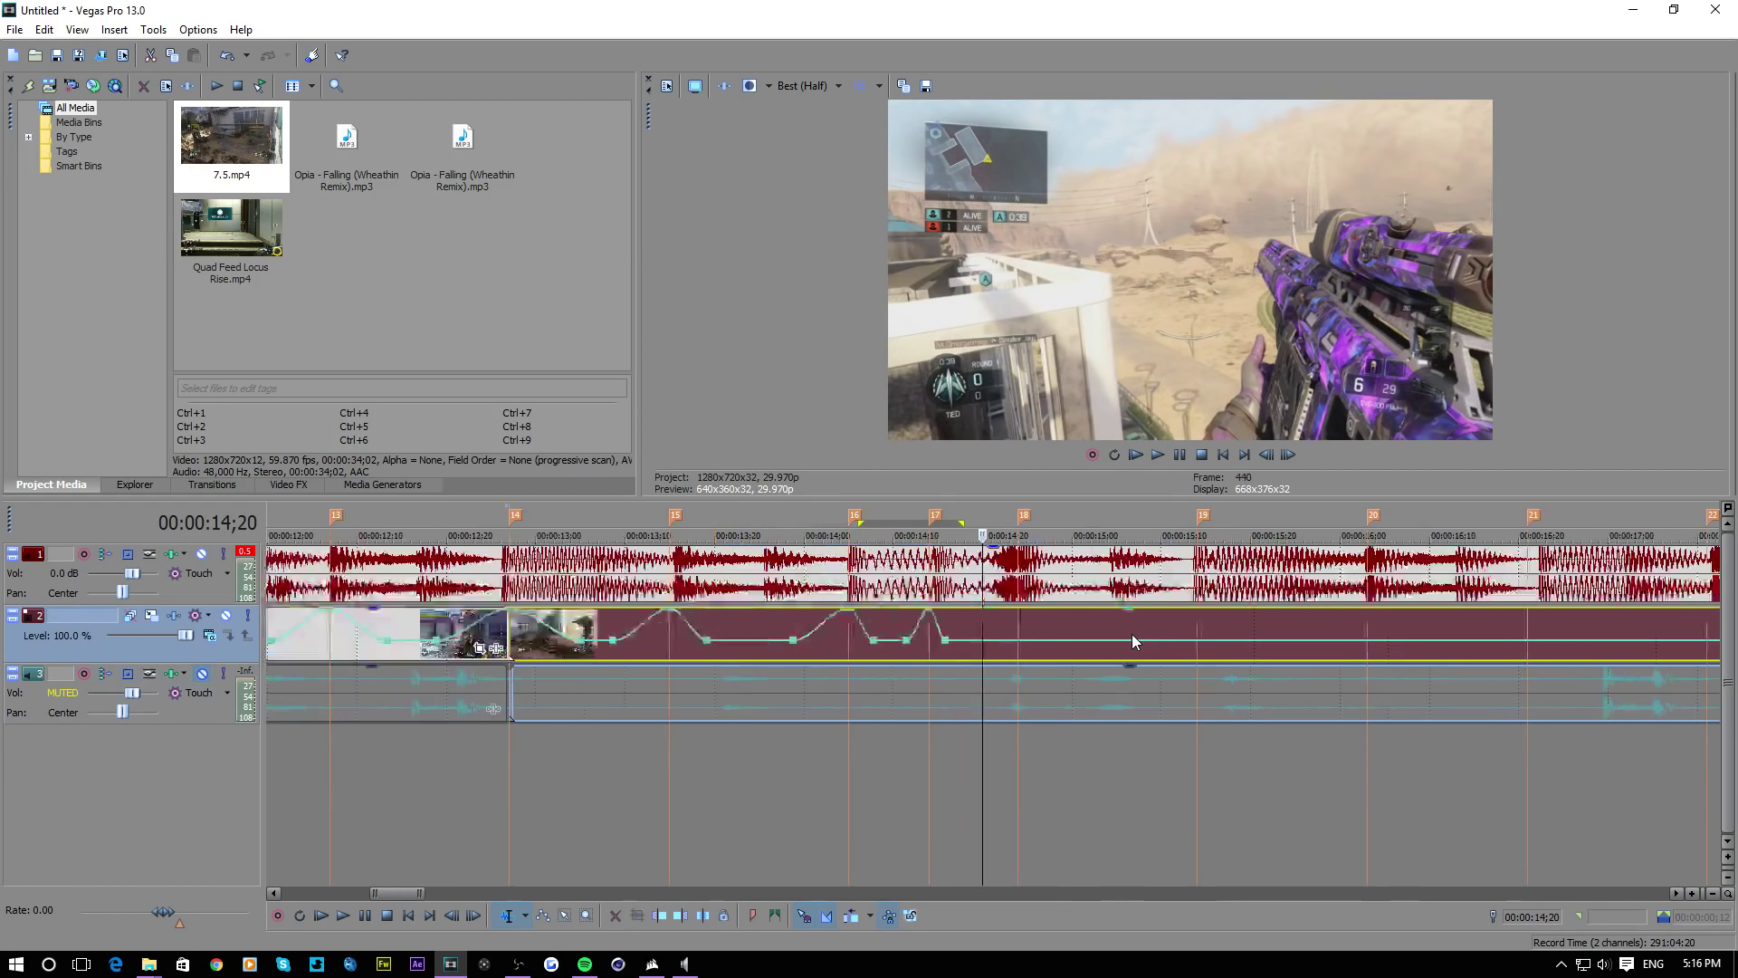
double_click(997, 640)
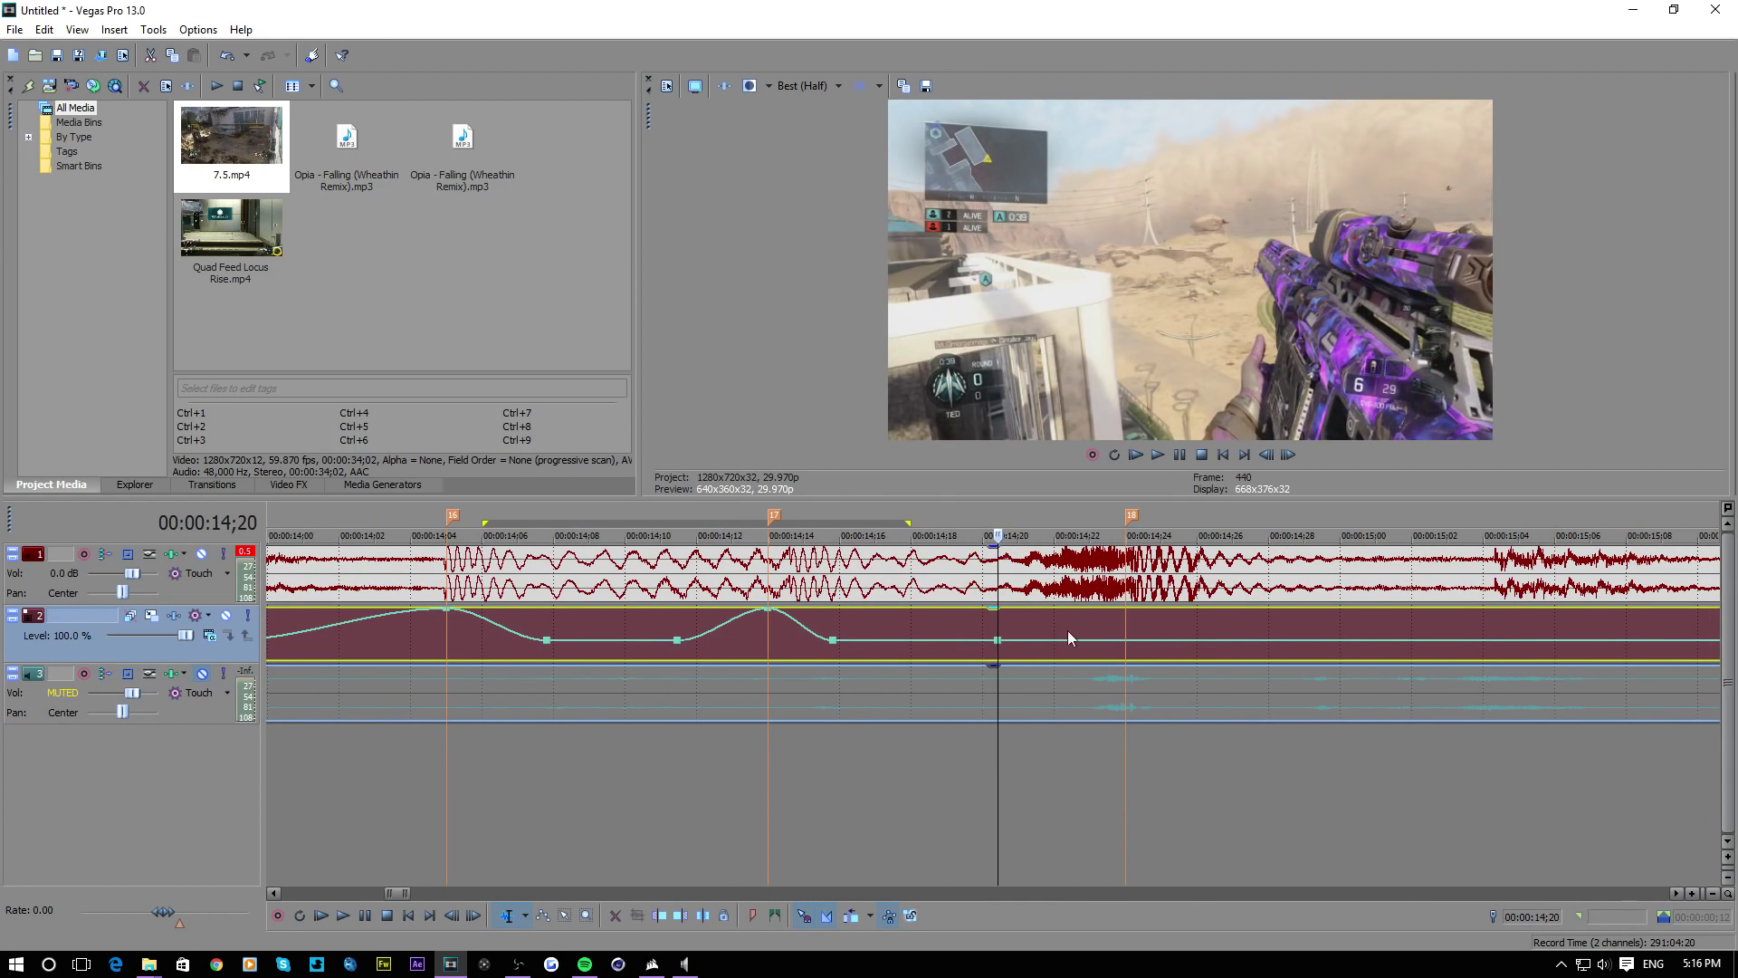
double_click(1125, 640)
drag(1126, 641, 1132, 611)
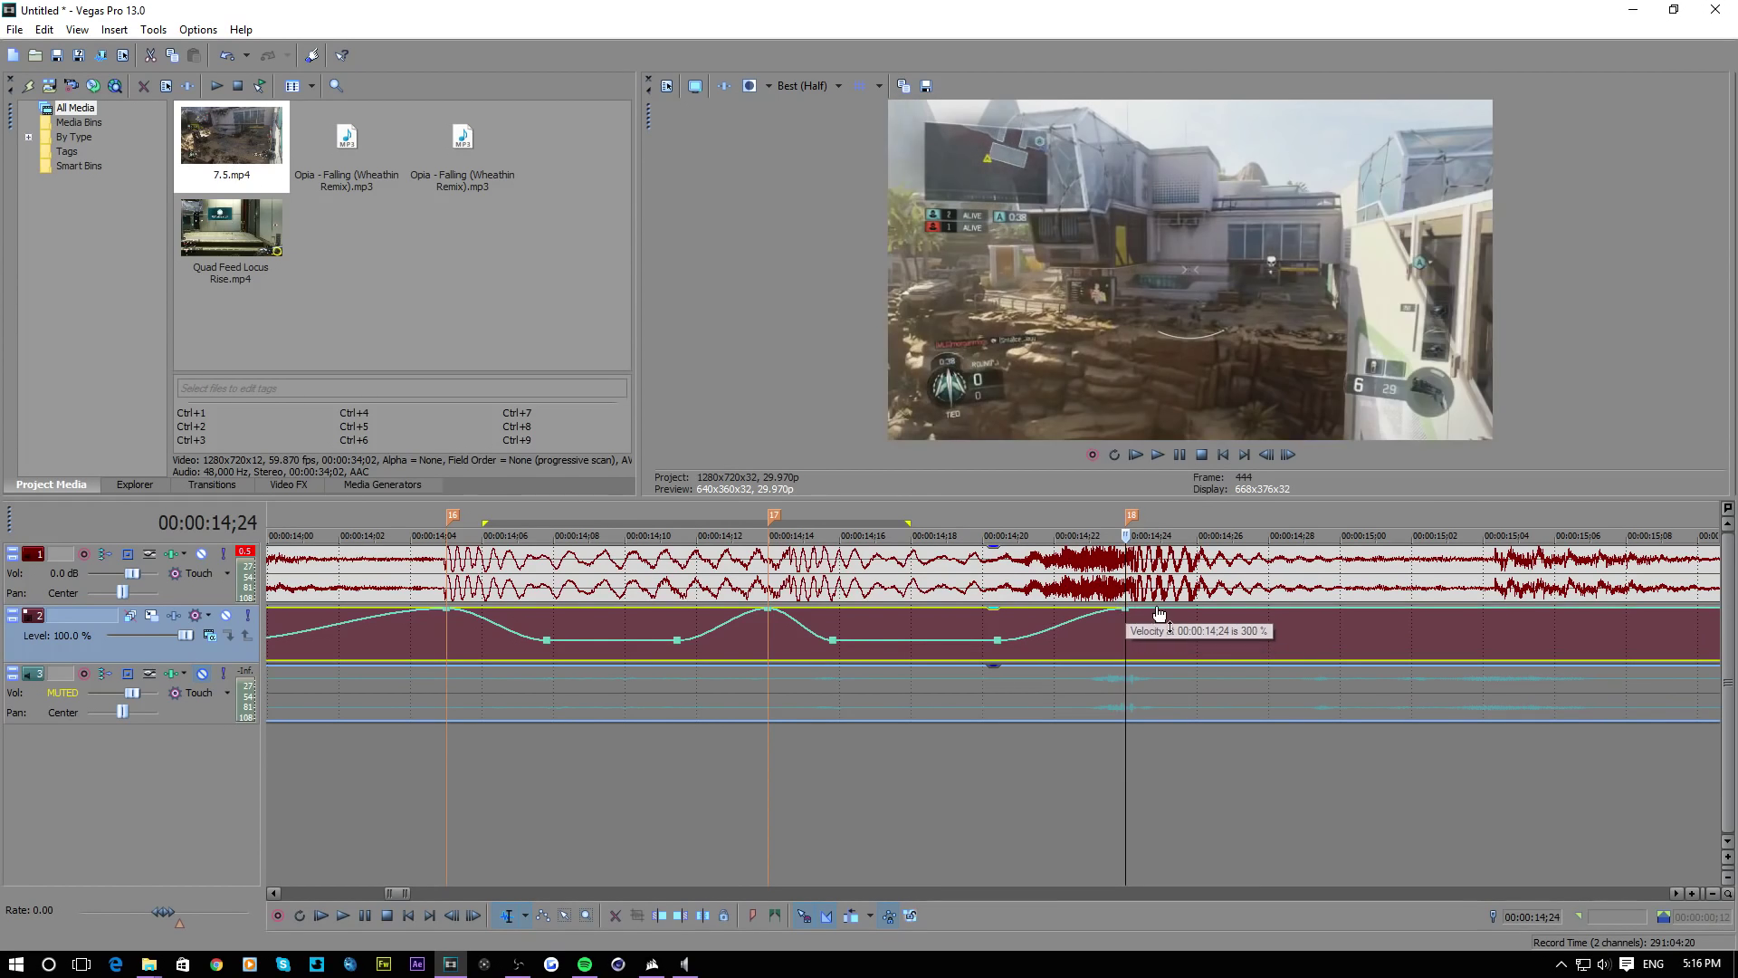
Add a velocity point just after marker 18 at 00:00:14;25 and set it to 50% forward velocity
double_click(1164, 612)
right_click(1164, 612)
click(1200, 302)
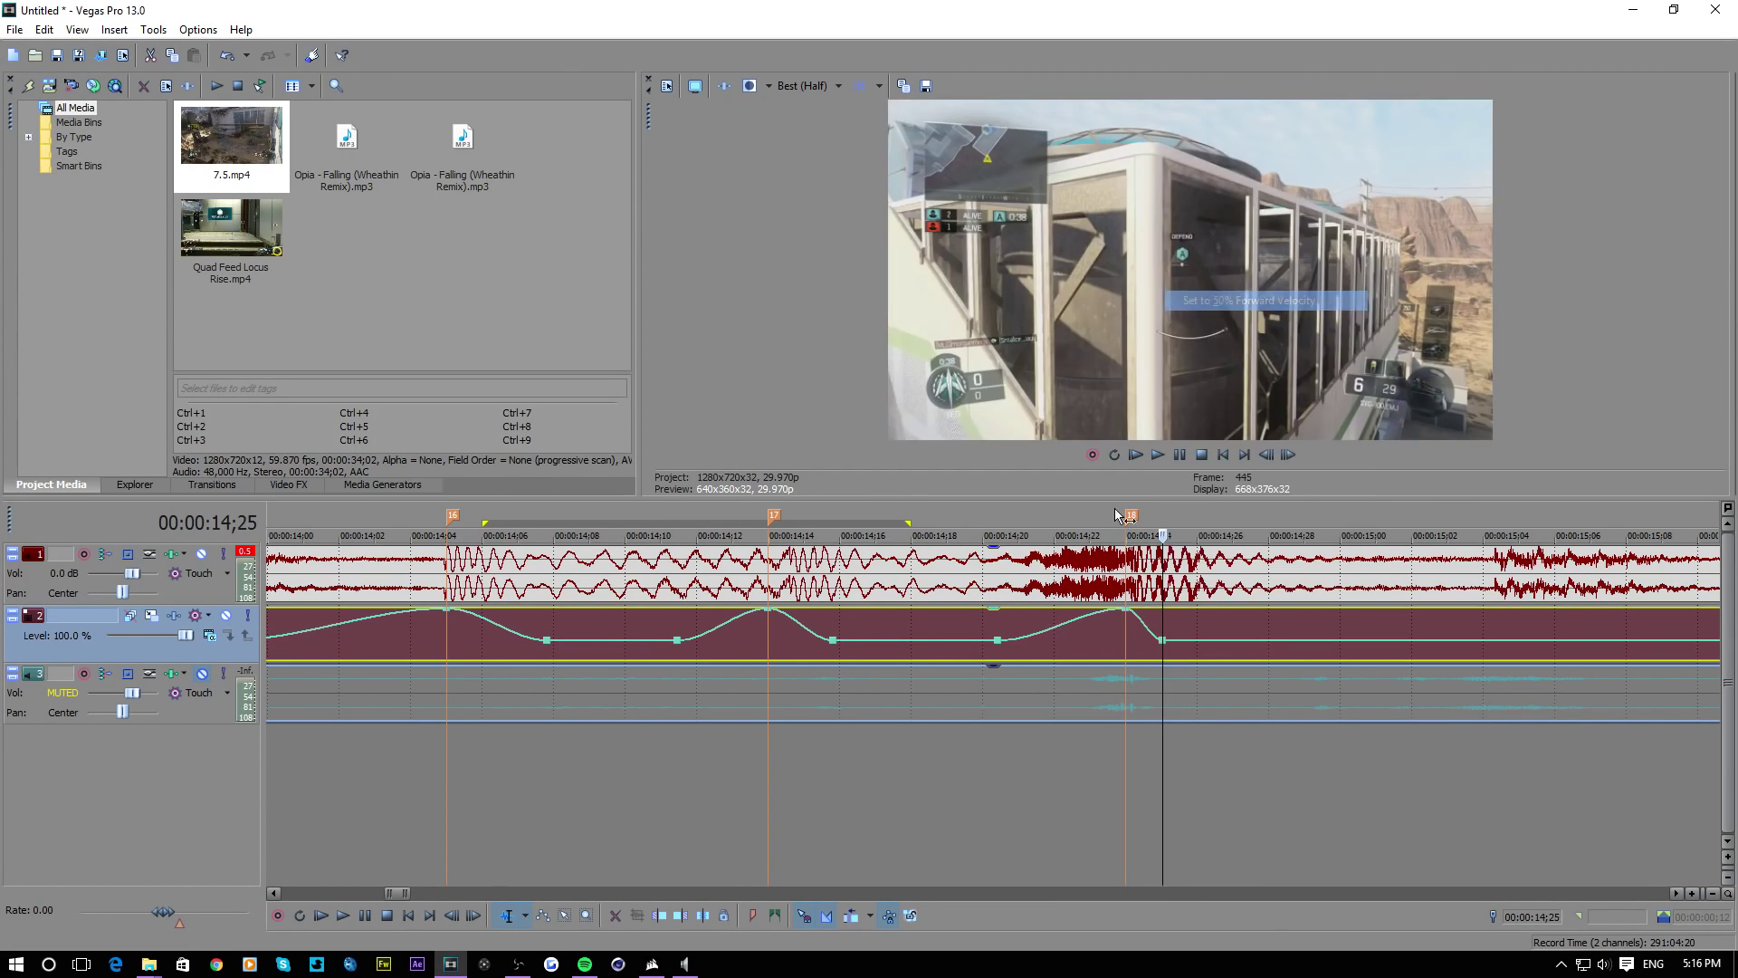
Play across marker 18 and inspect the footage around marker 19 up to marker 20
click(911, 761)
click(1158, 454)
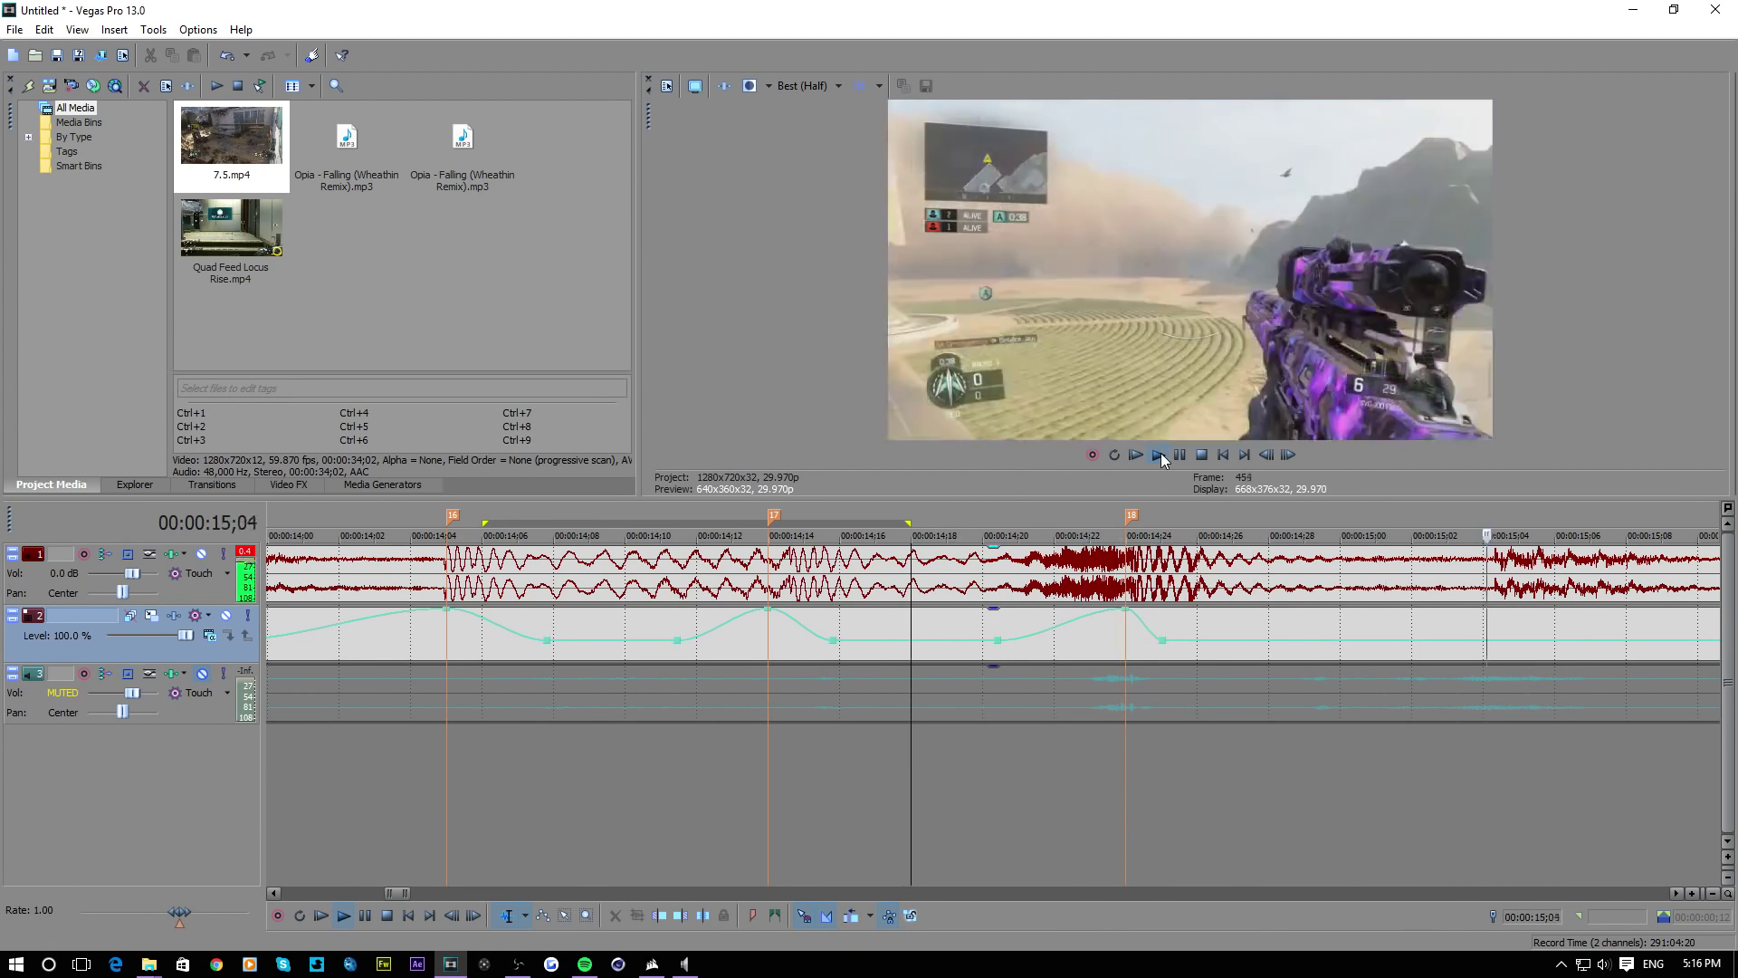
scroll(998, 713, down, 3)
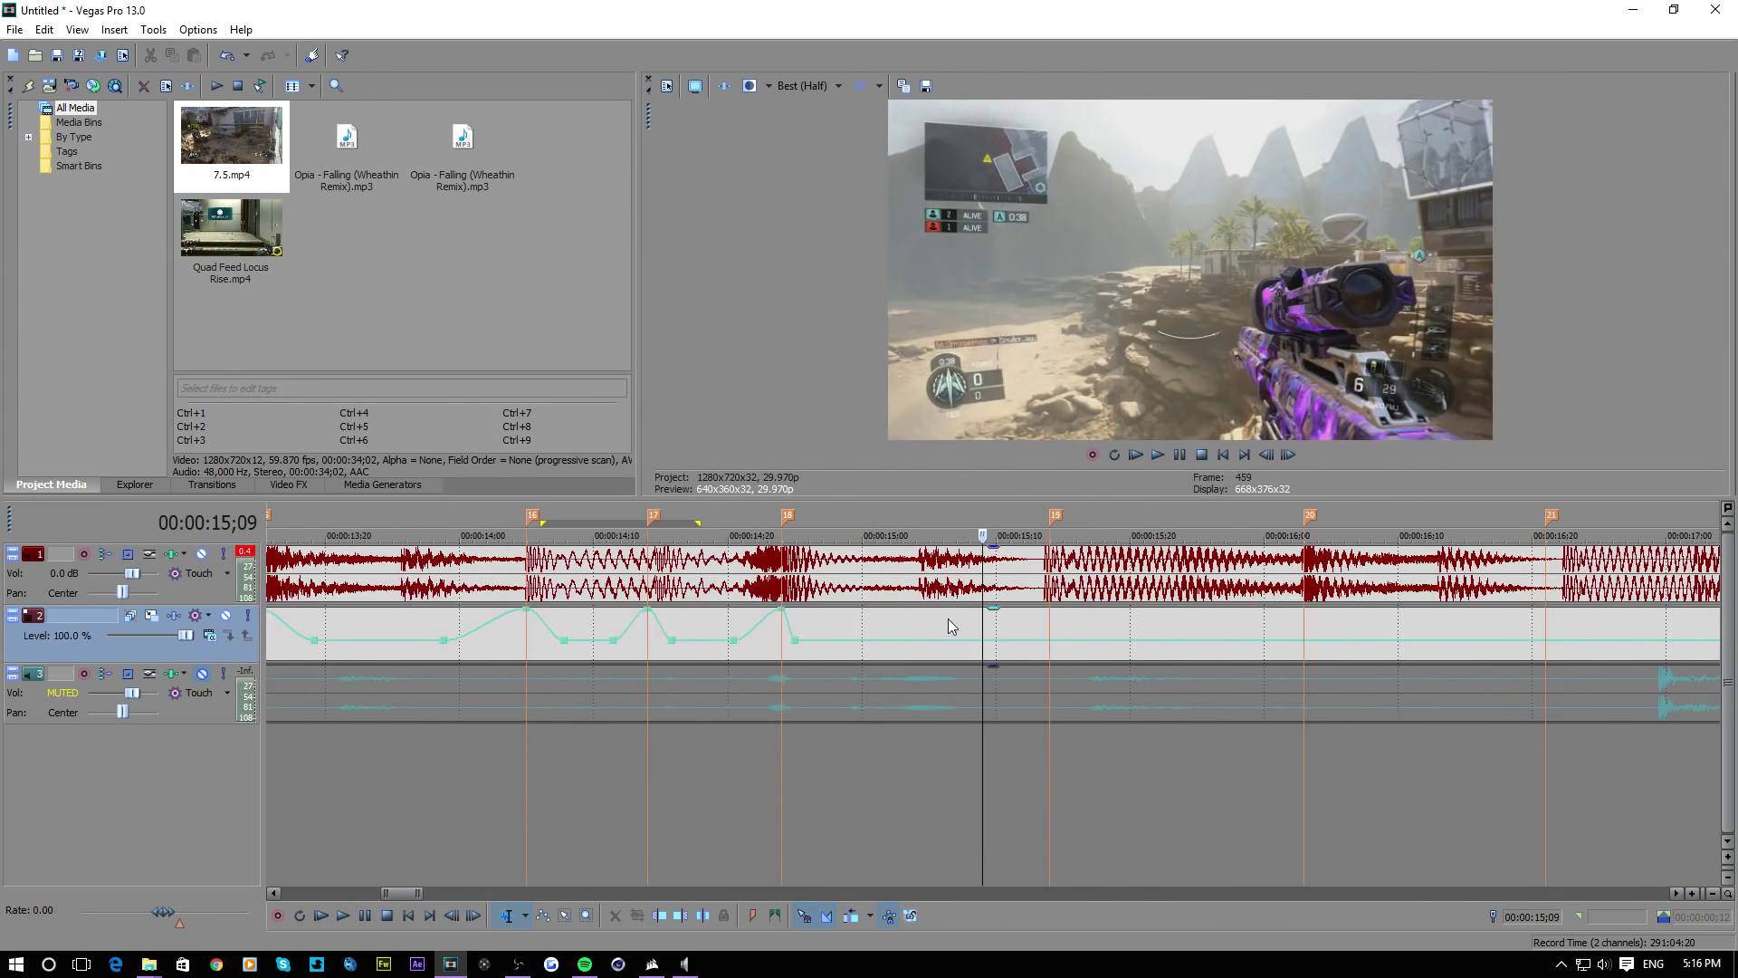
click(970, 652)
click(1052, 623)
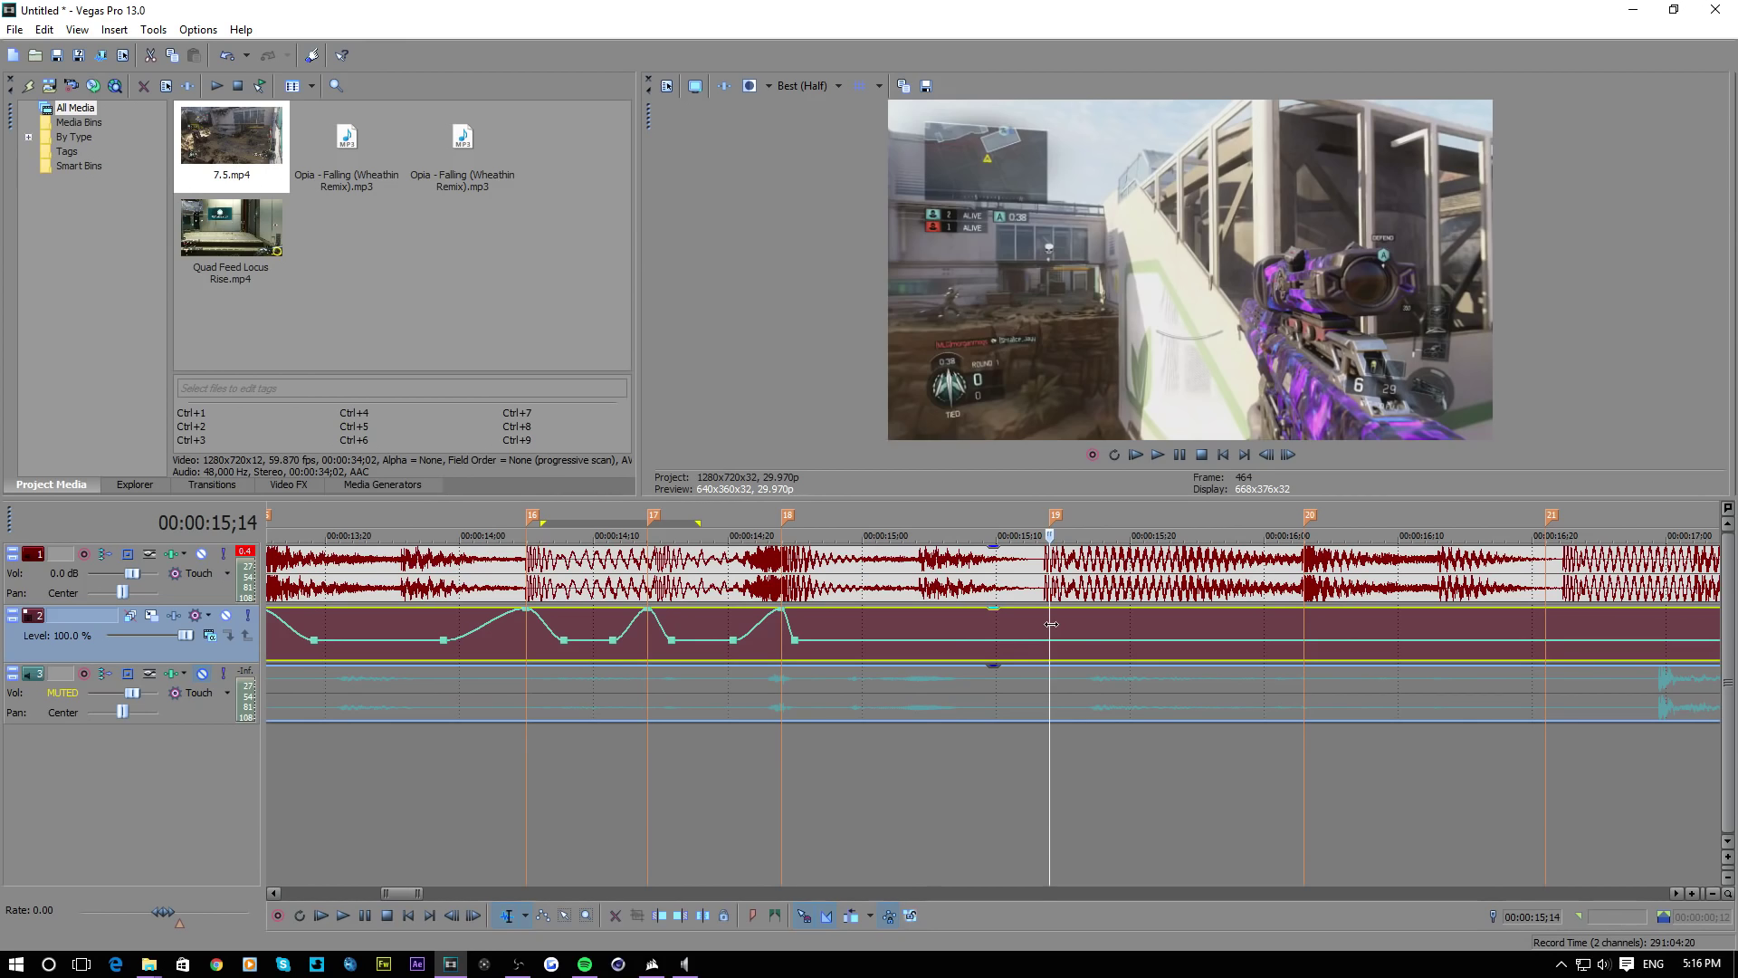
click(1091, 624)
key(space)
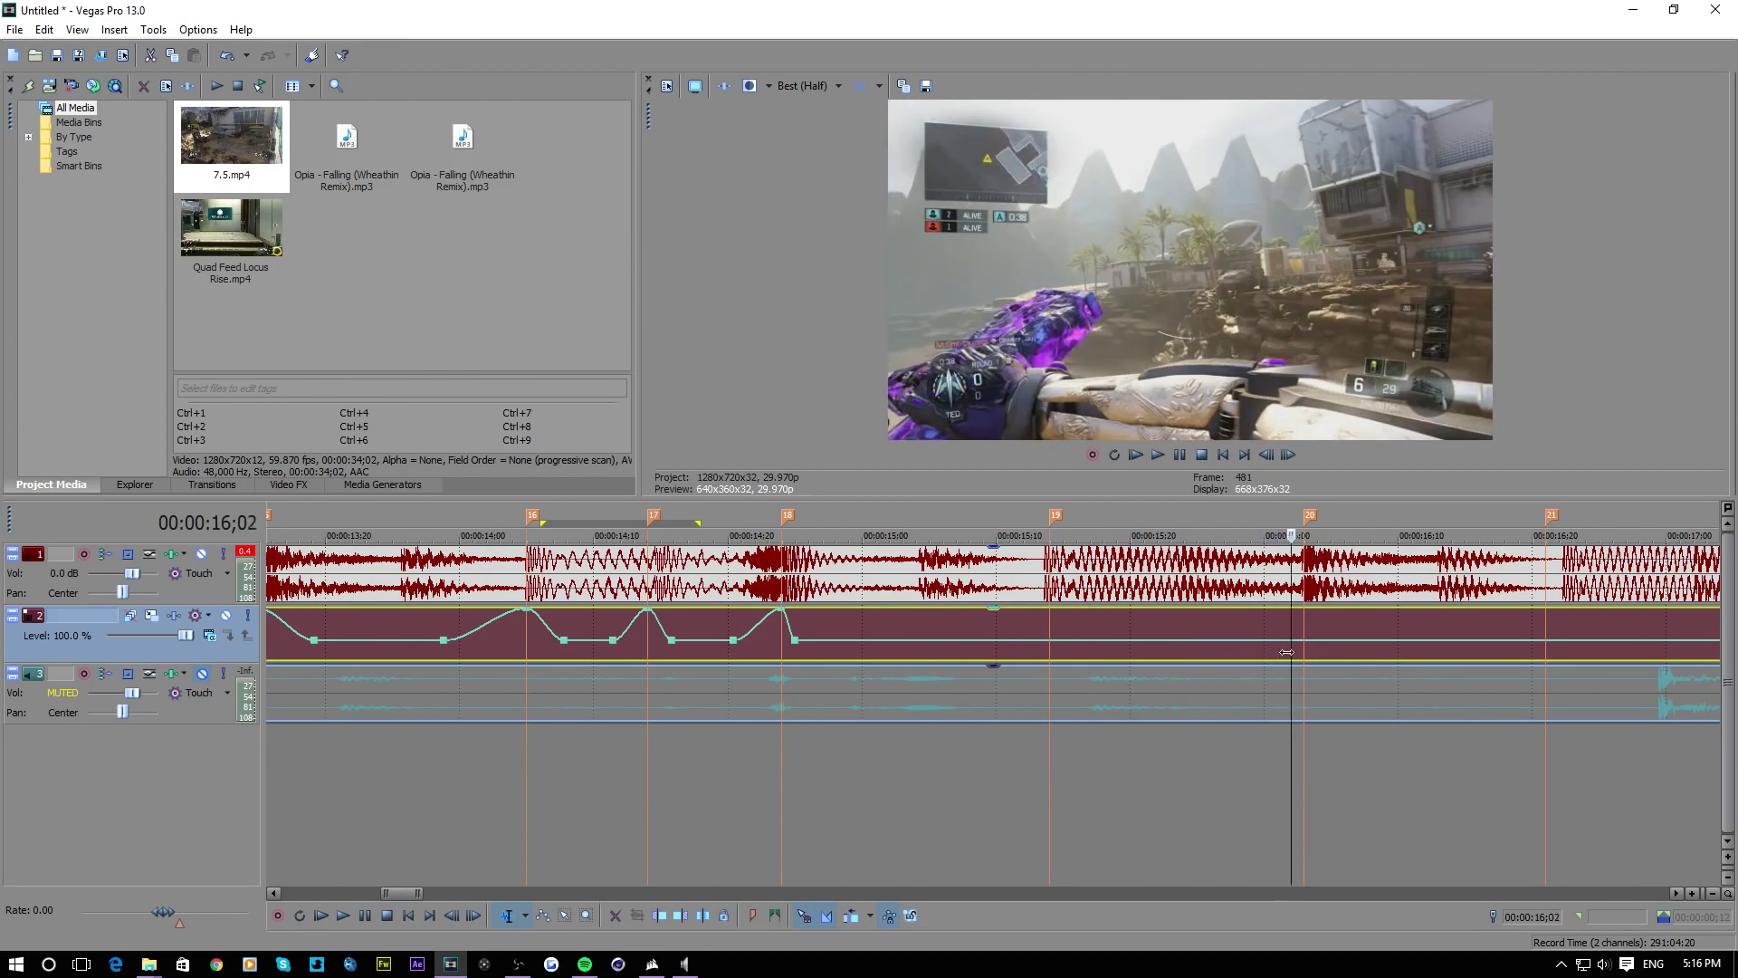
key(space)
Add a 50% velocity point at 00:00:15;06 and another at marker 19 raised to a lower peak than marker 18's
click(944, 655)
double_click(951, 640)
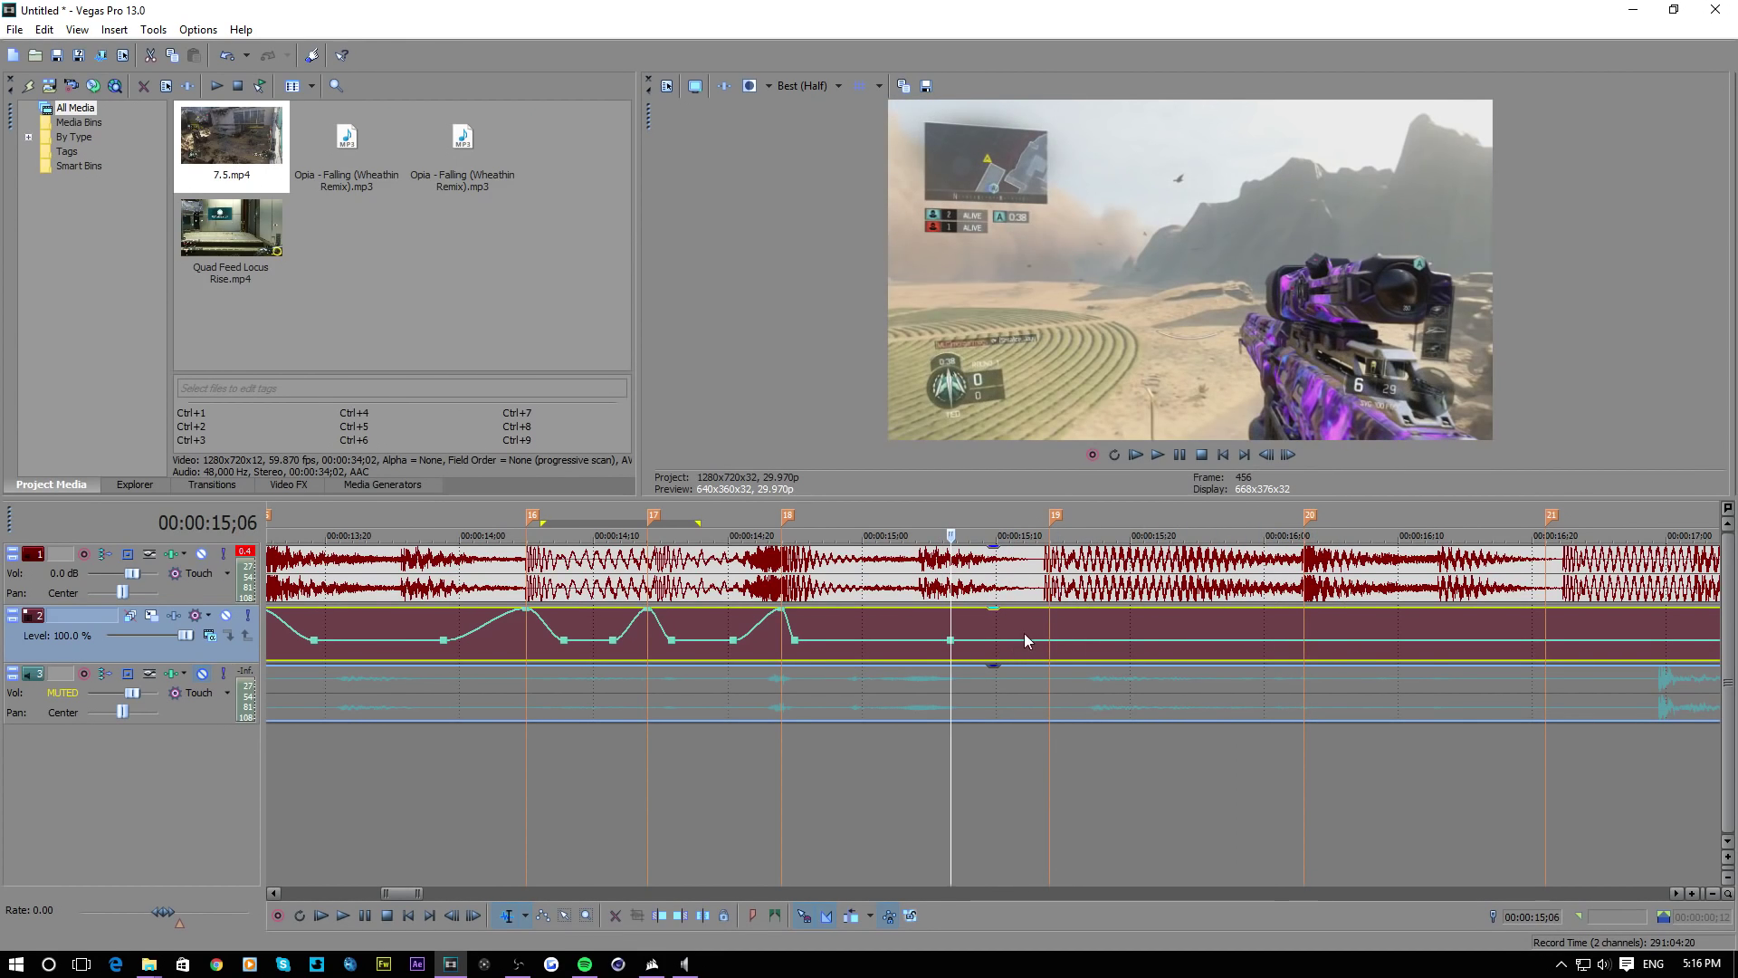
double_click(1049, 640)
drag(1049, 640, 1066, 631)
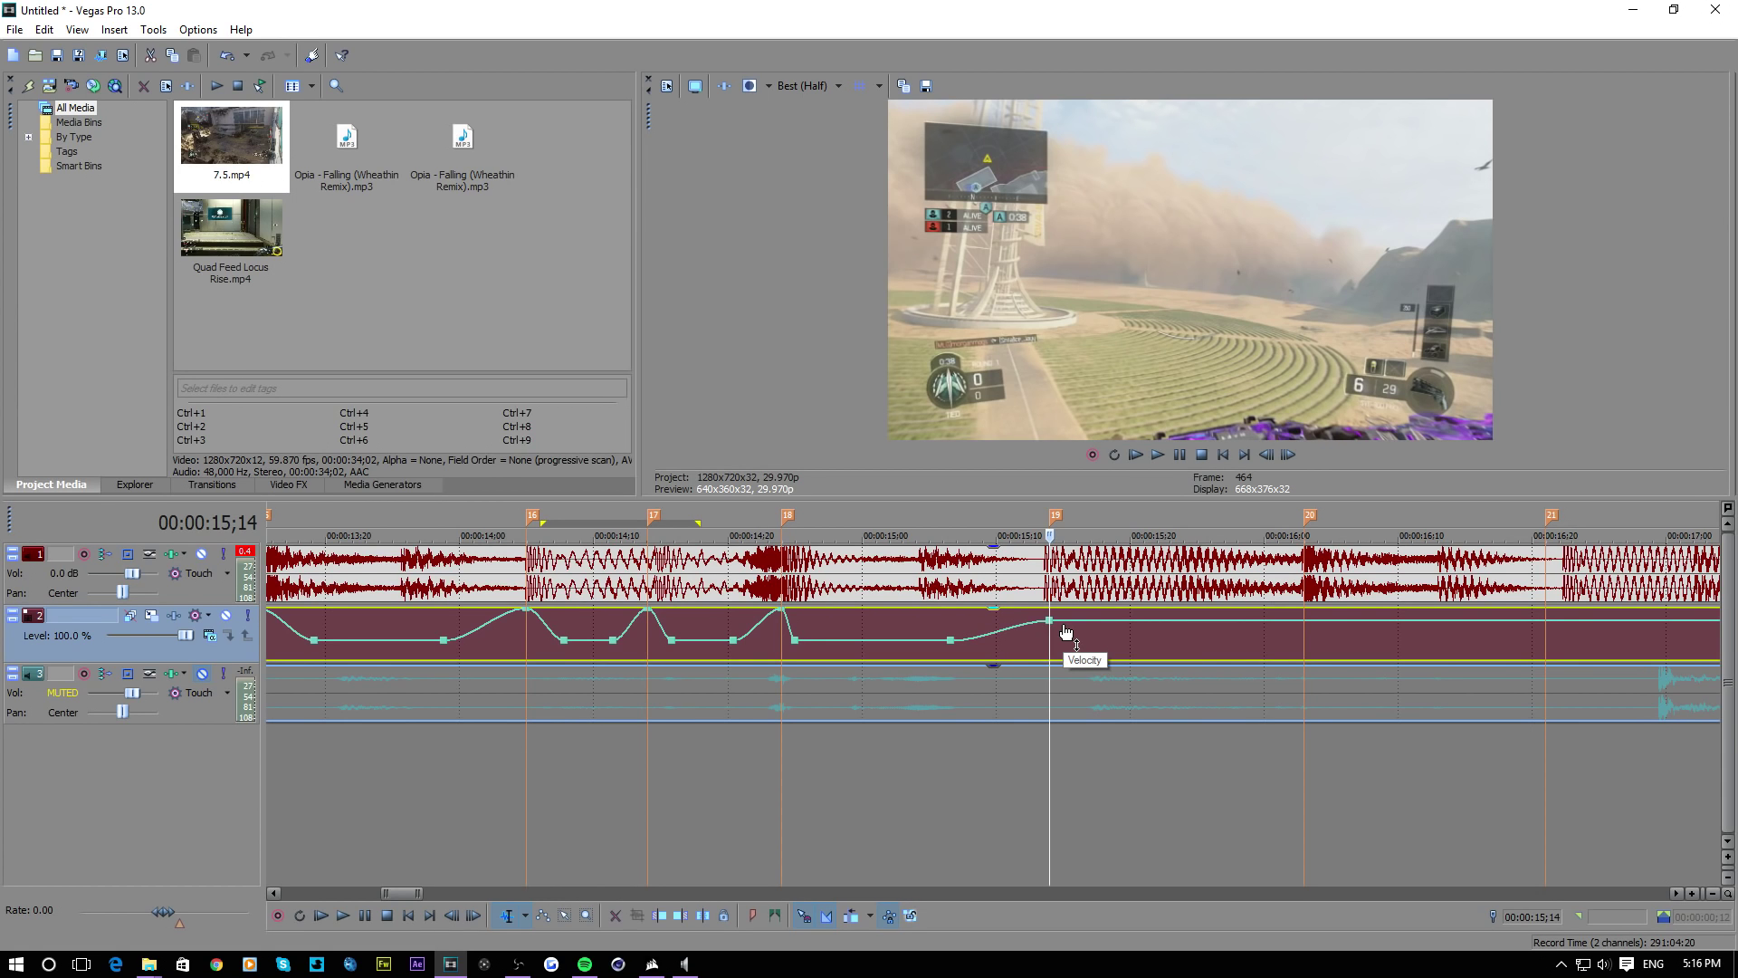
key(space)
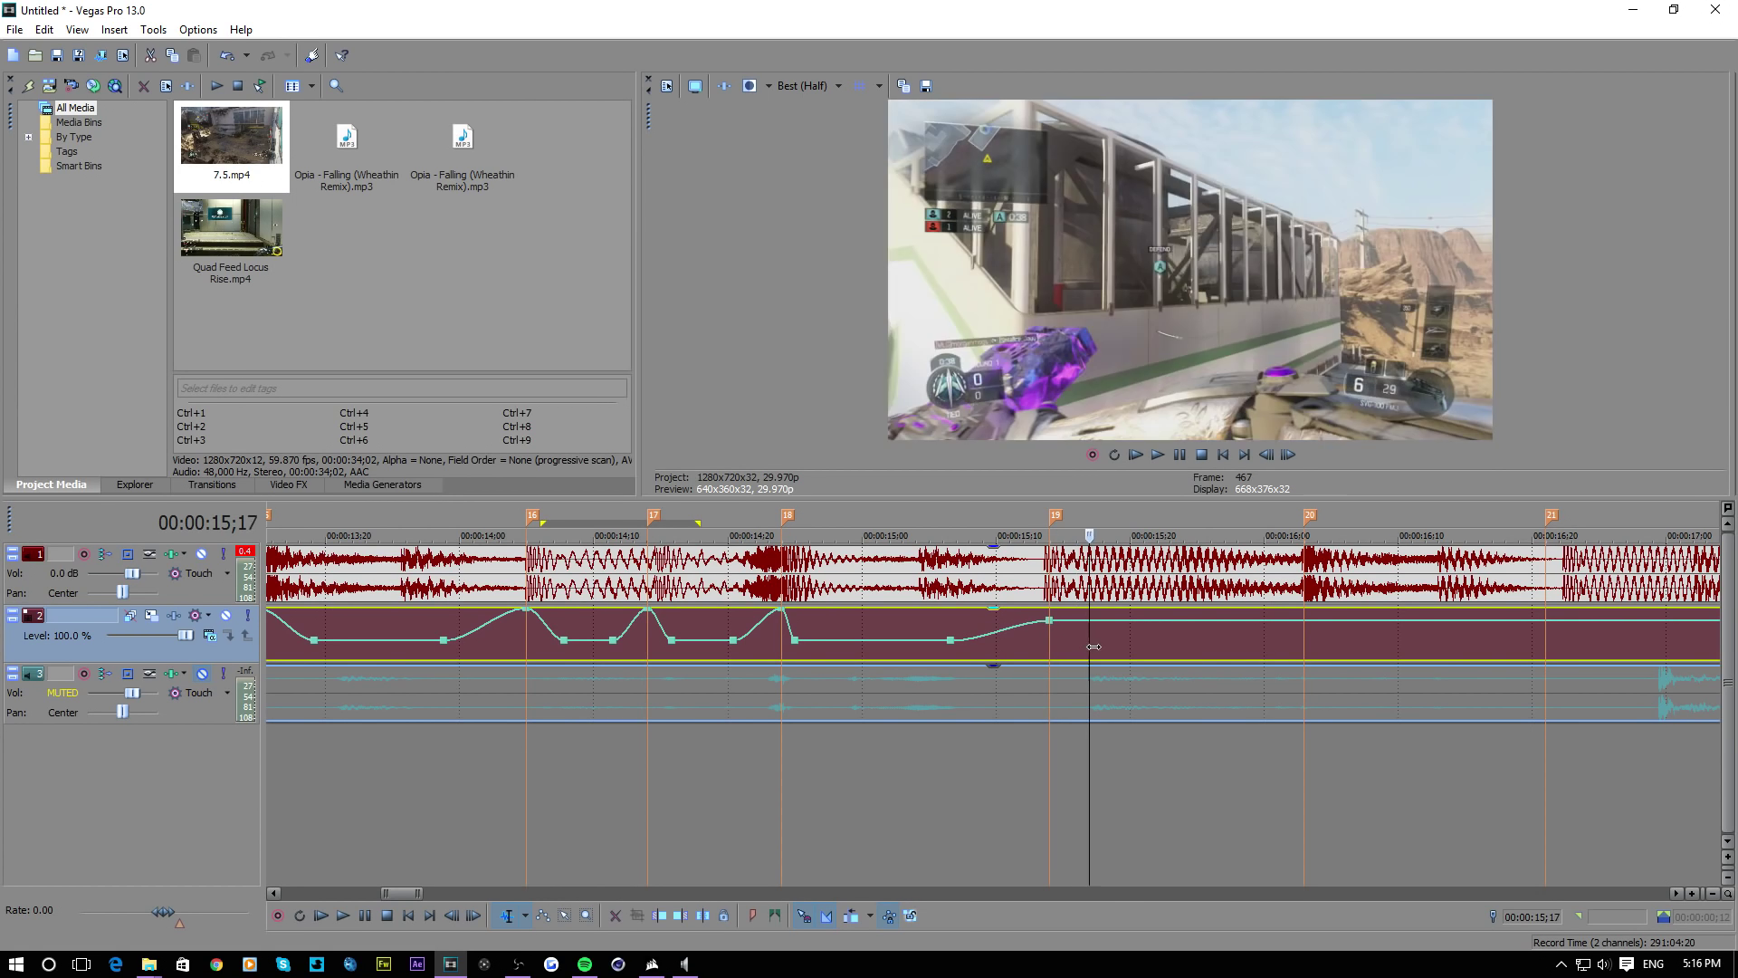
key(space)
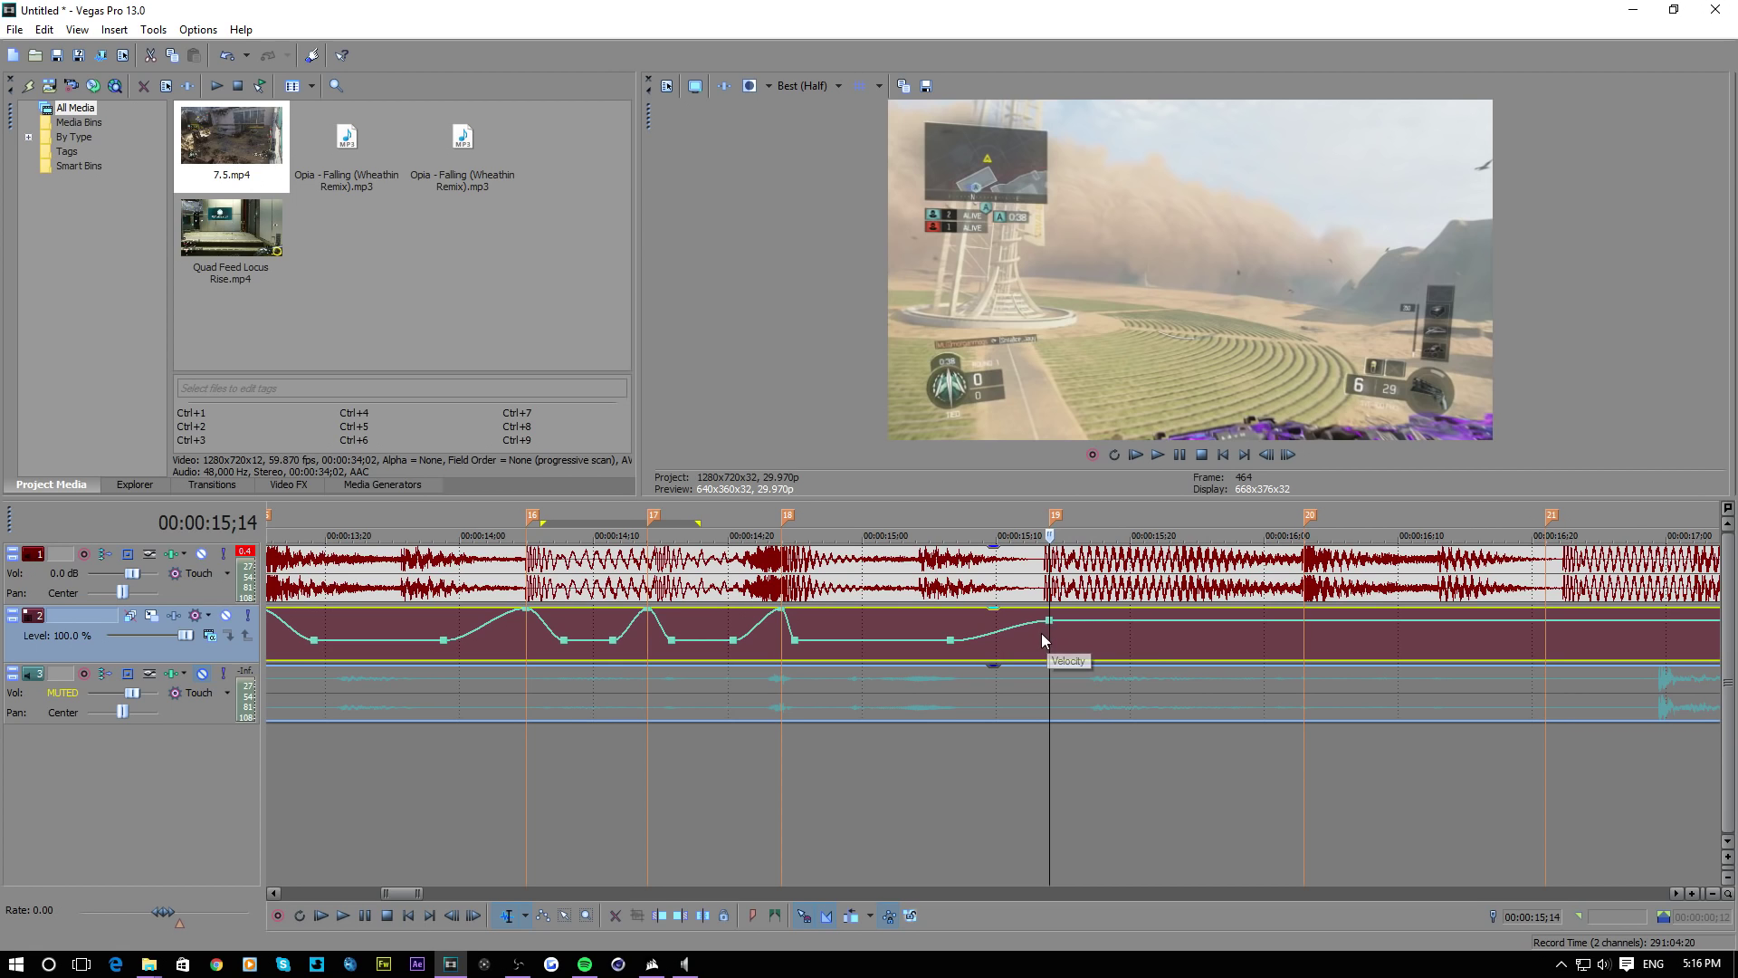
drag(1050, 622, 1055, 631)
Add a velocity point after marker 19 at 00:00:15;17 and set it to 50% forward velocity
click(1101, 631)
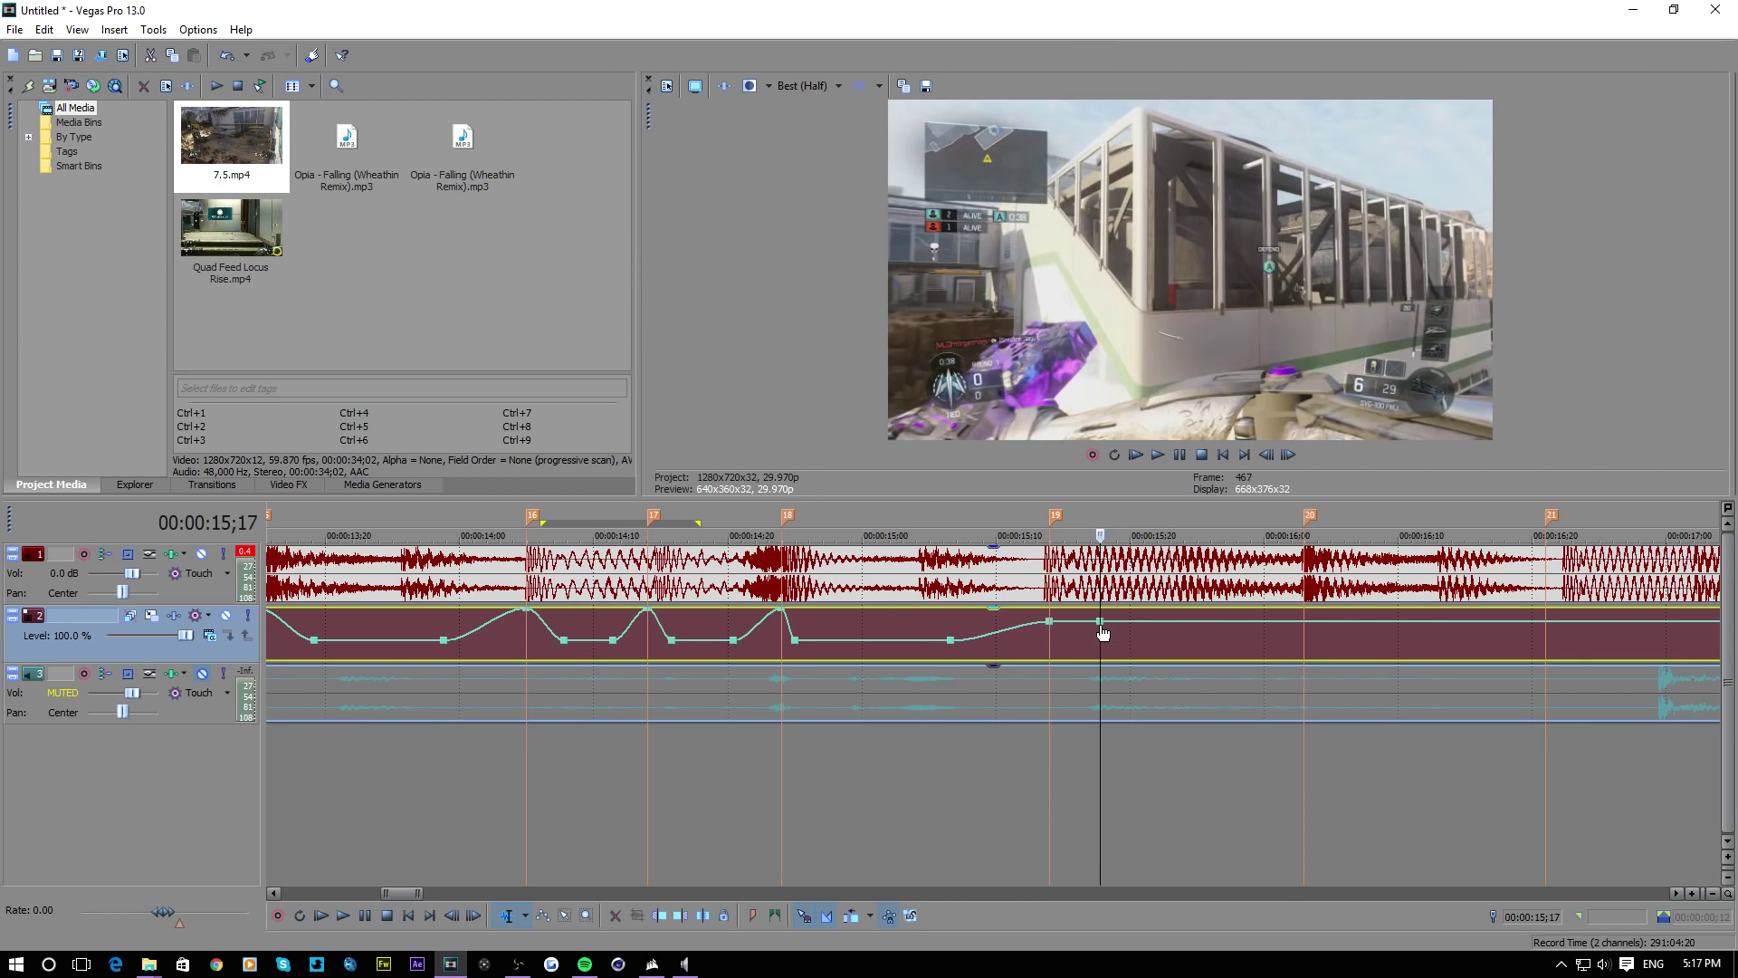
right_click(1101, 631)
click(1181, 320)
Play the clip from 00:00:13;24 past marker 19 to check the velocity peaks against the beats
click(943, 672)
drag(944, 663, 1152, 661)
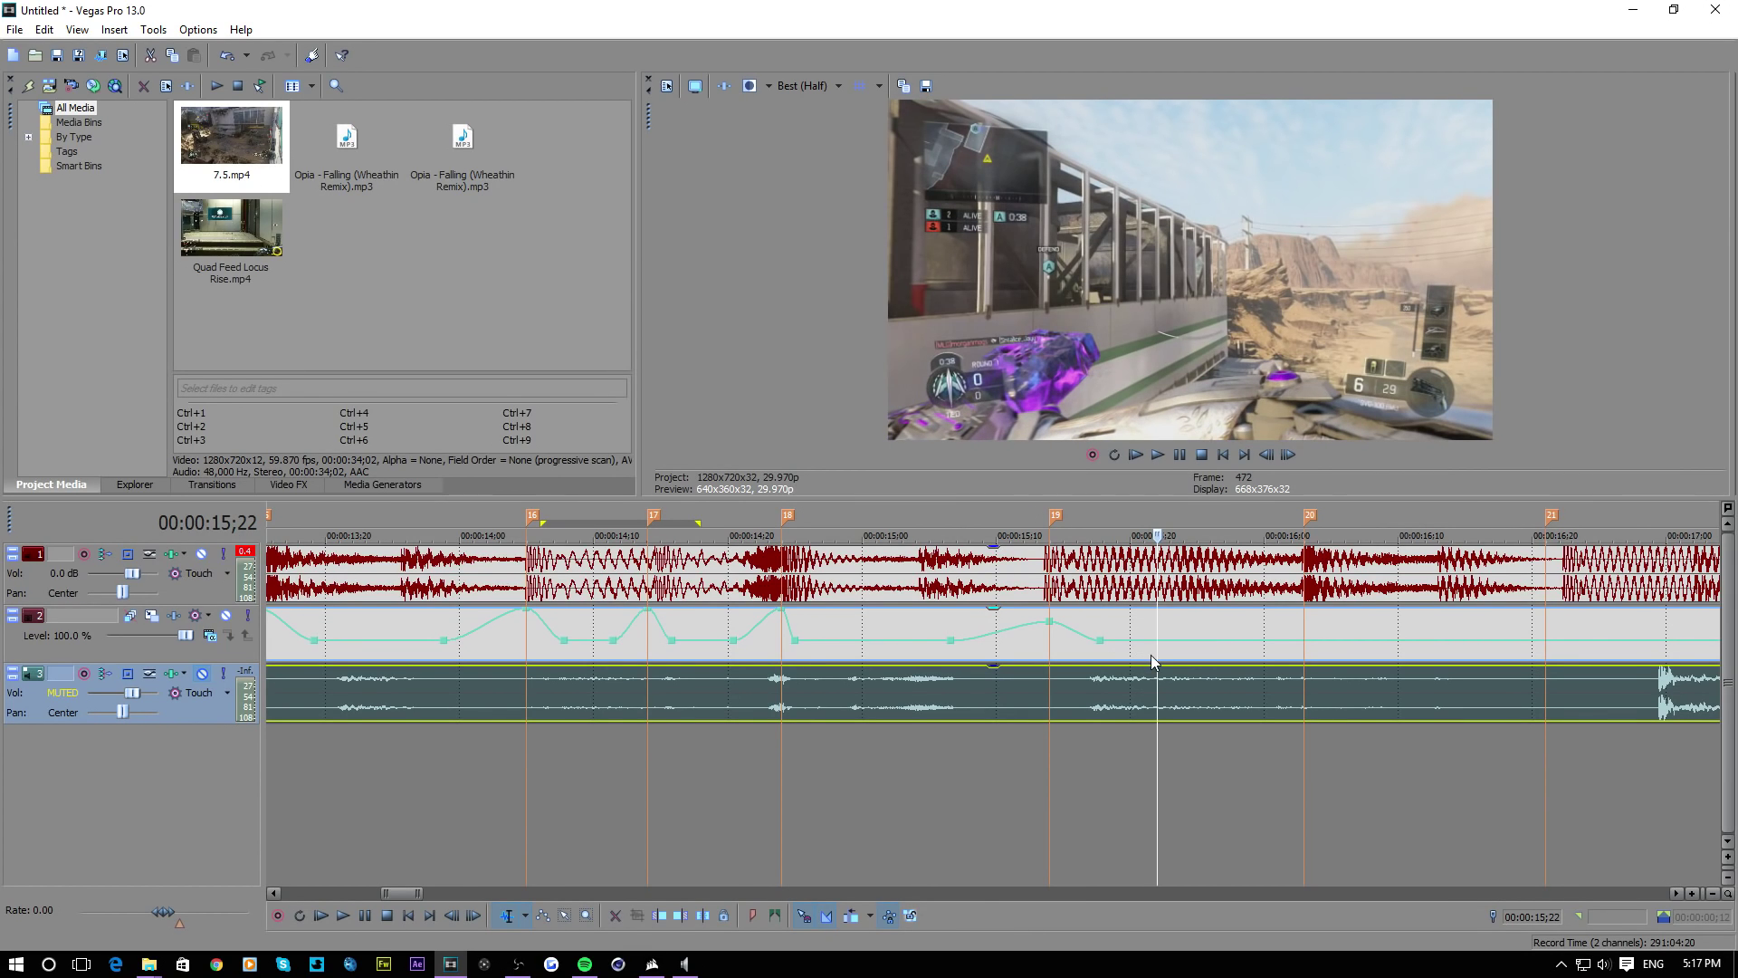
scroll(1150, 655, down, 5)
click(788, 751)
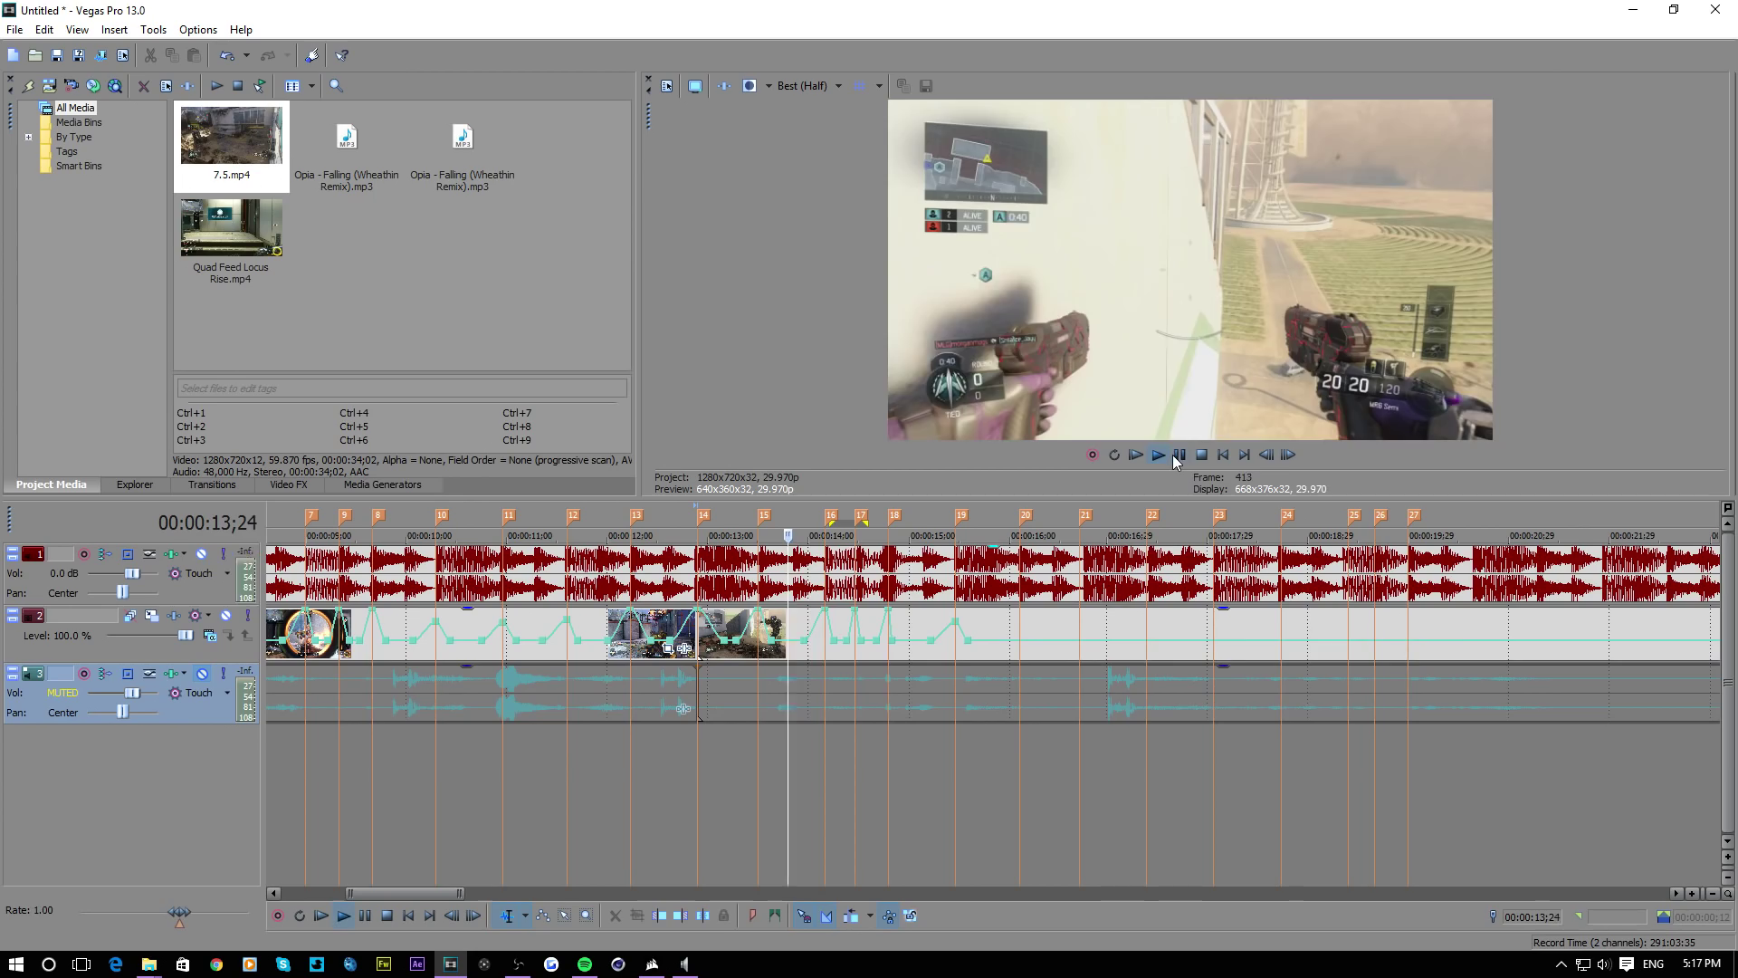
click(1158, 455)
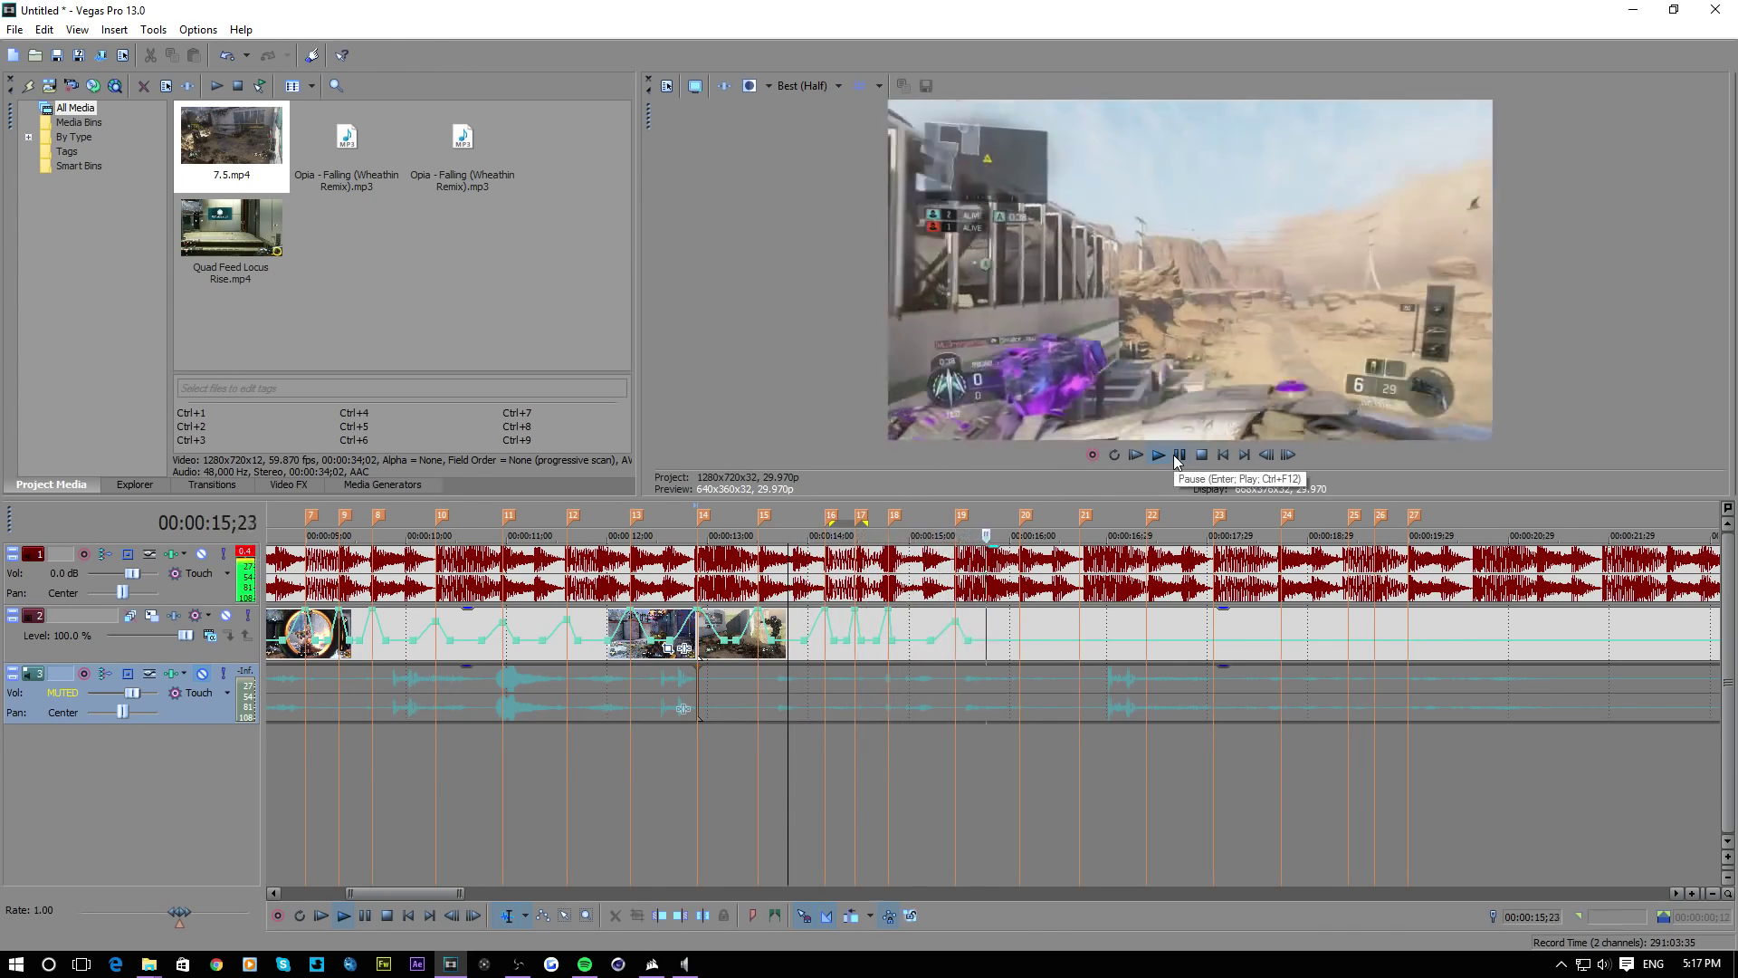
click(1178, 456)
Add a 50% velocity point between markers 19 and 20 and another at marker 20 raised to about marker 18's peak height
scroll(1039, 666, up, 3)
scroll(971, 651, up, 3)
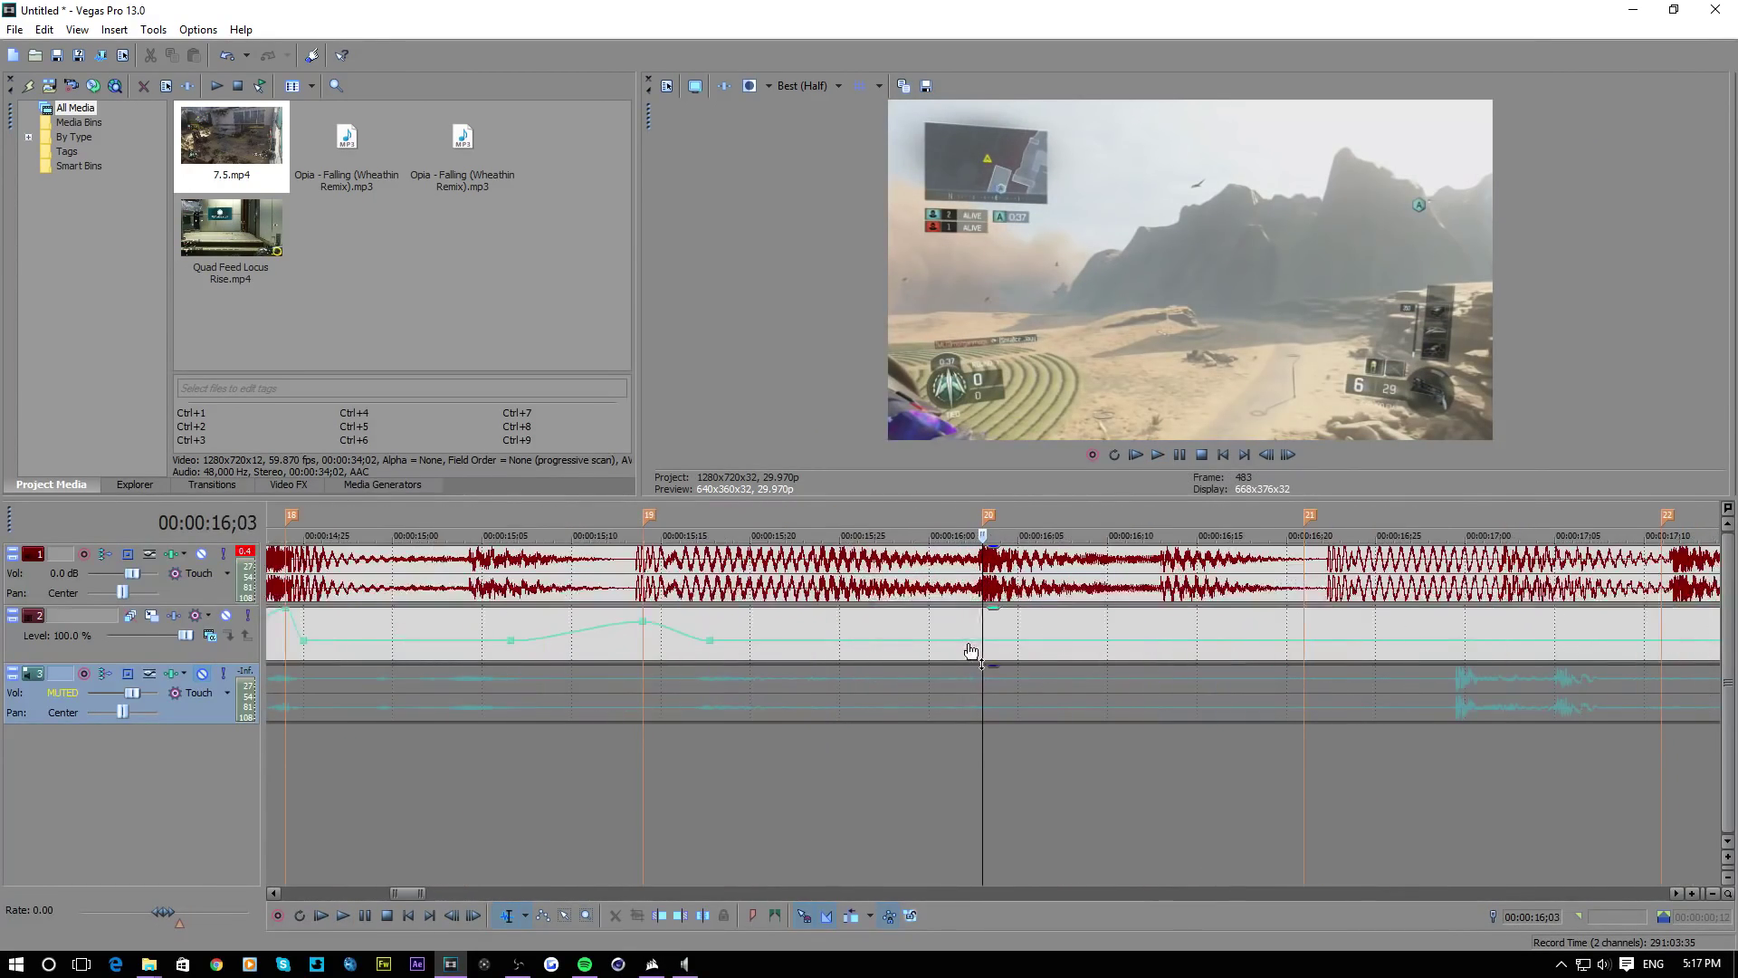
double_click(876, 640)
click(987, 639)
mouse_move(983, 639)
mouse_down()
mouse_move(984, 605)
mouse_move(1007, 634)
mouse_up()
Add a 50% velocity point just after marker 20 at 00:00:16;04 and play across the marker from 00:00:15;23
double_click(1014, 608)
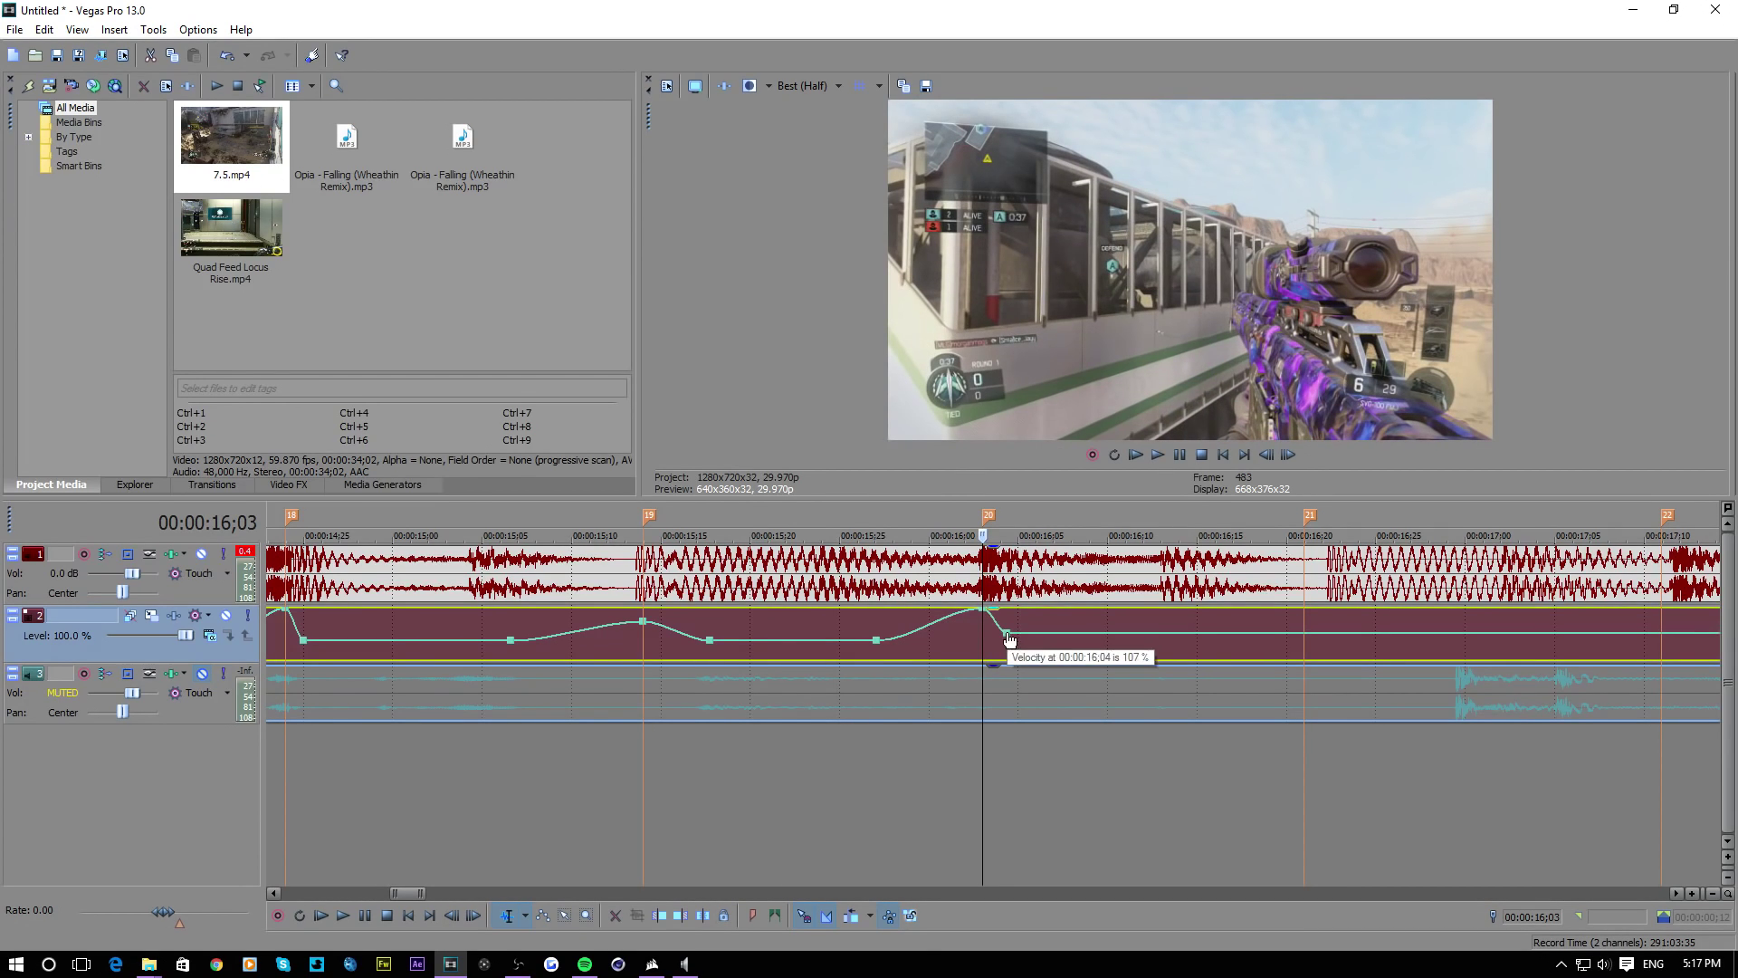
right_click(1008, 638)
click(1089, 329)
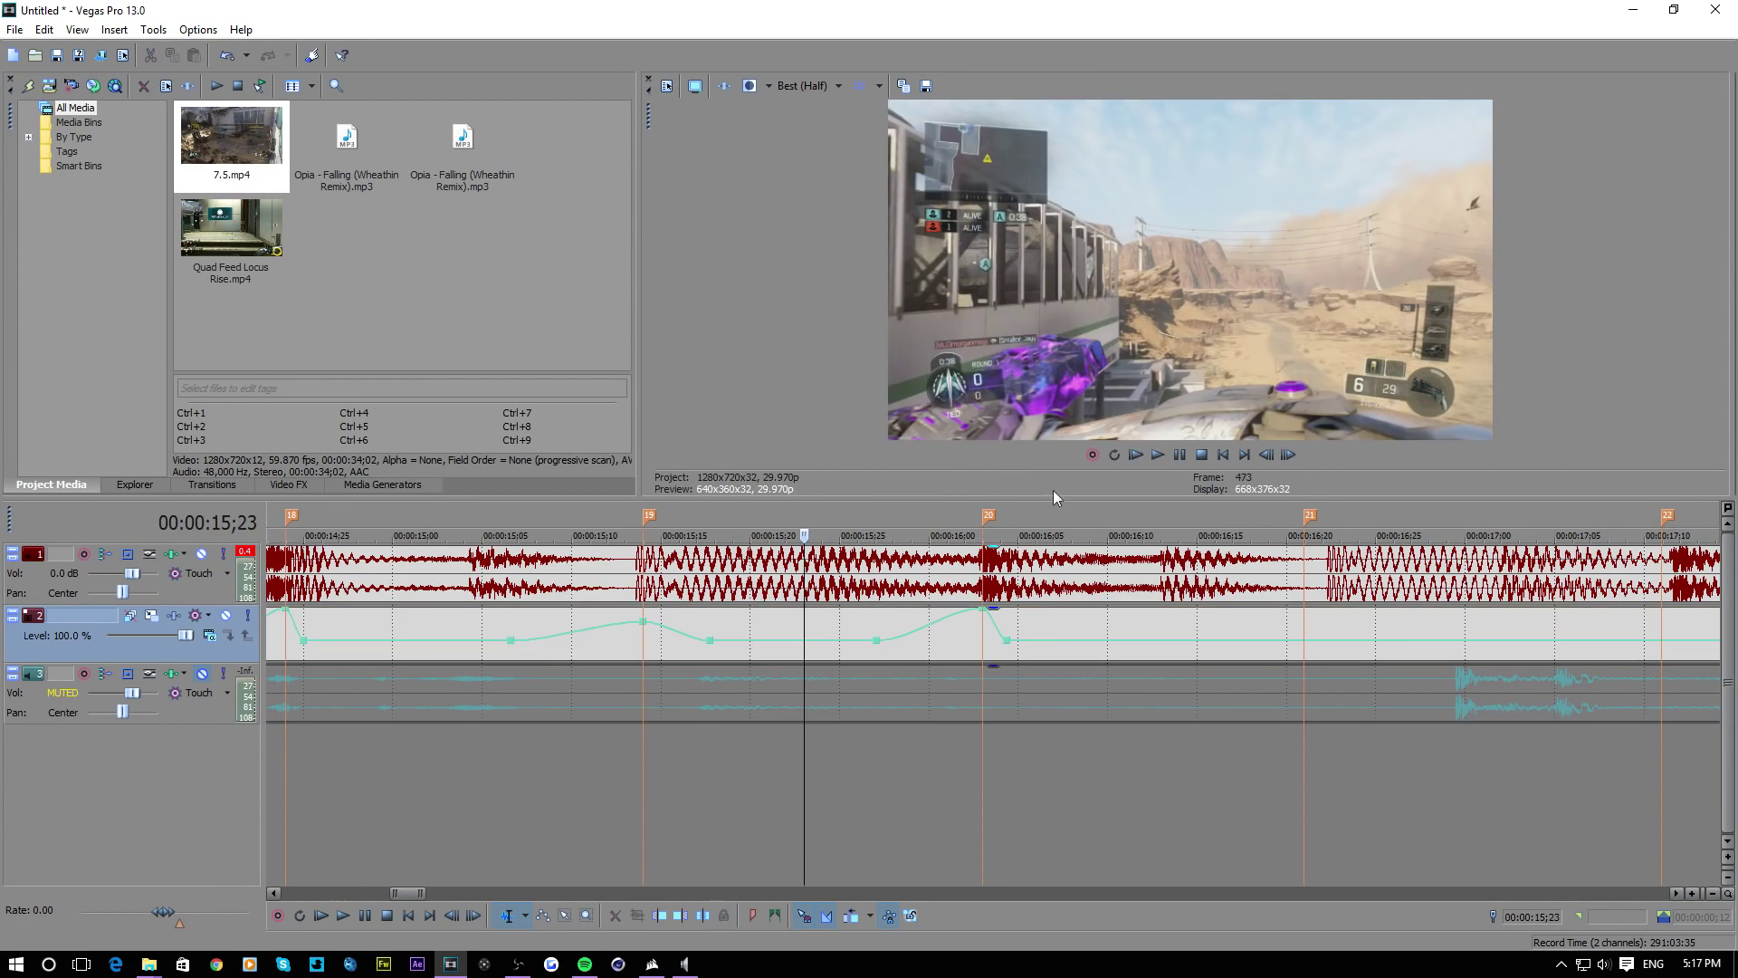
click(1155, 453)
click(1177, 452)
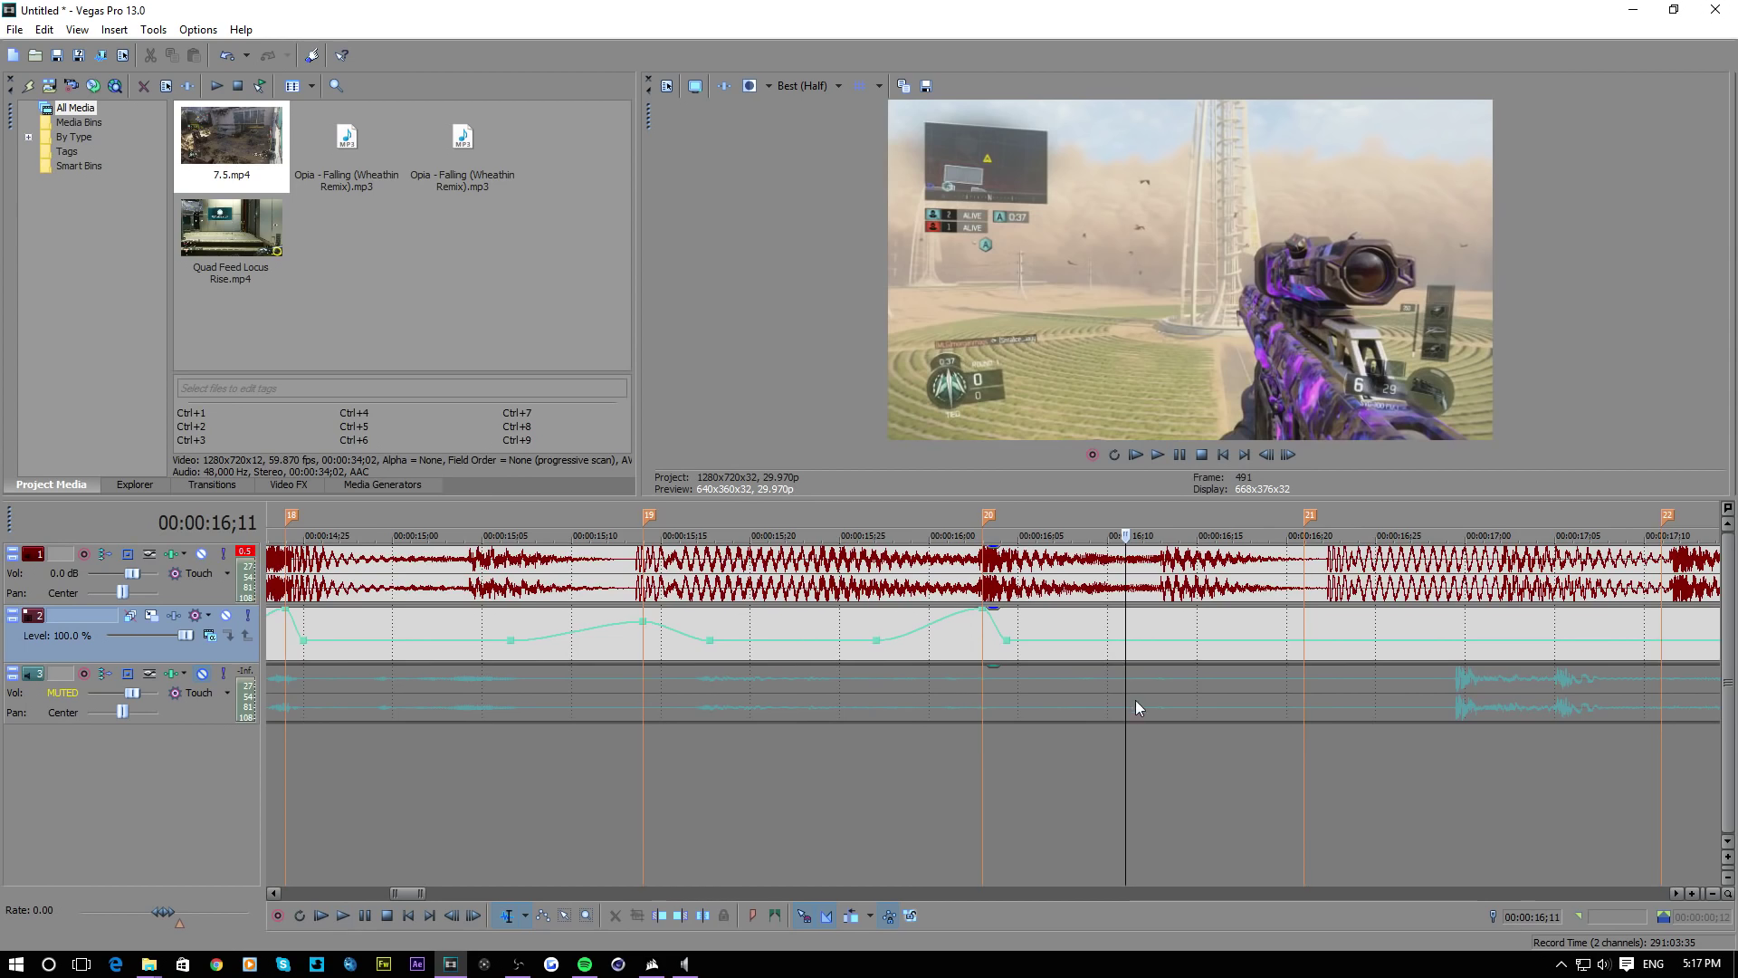
Add a velocity point at 00:00:16;14 and another at marker 21 raised to about 128%
scroll(1045, 695, down, 2)
double_click(1018, 641)
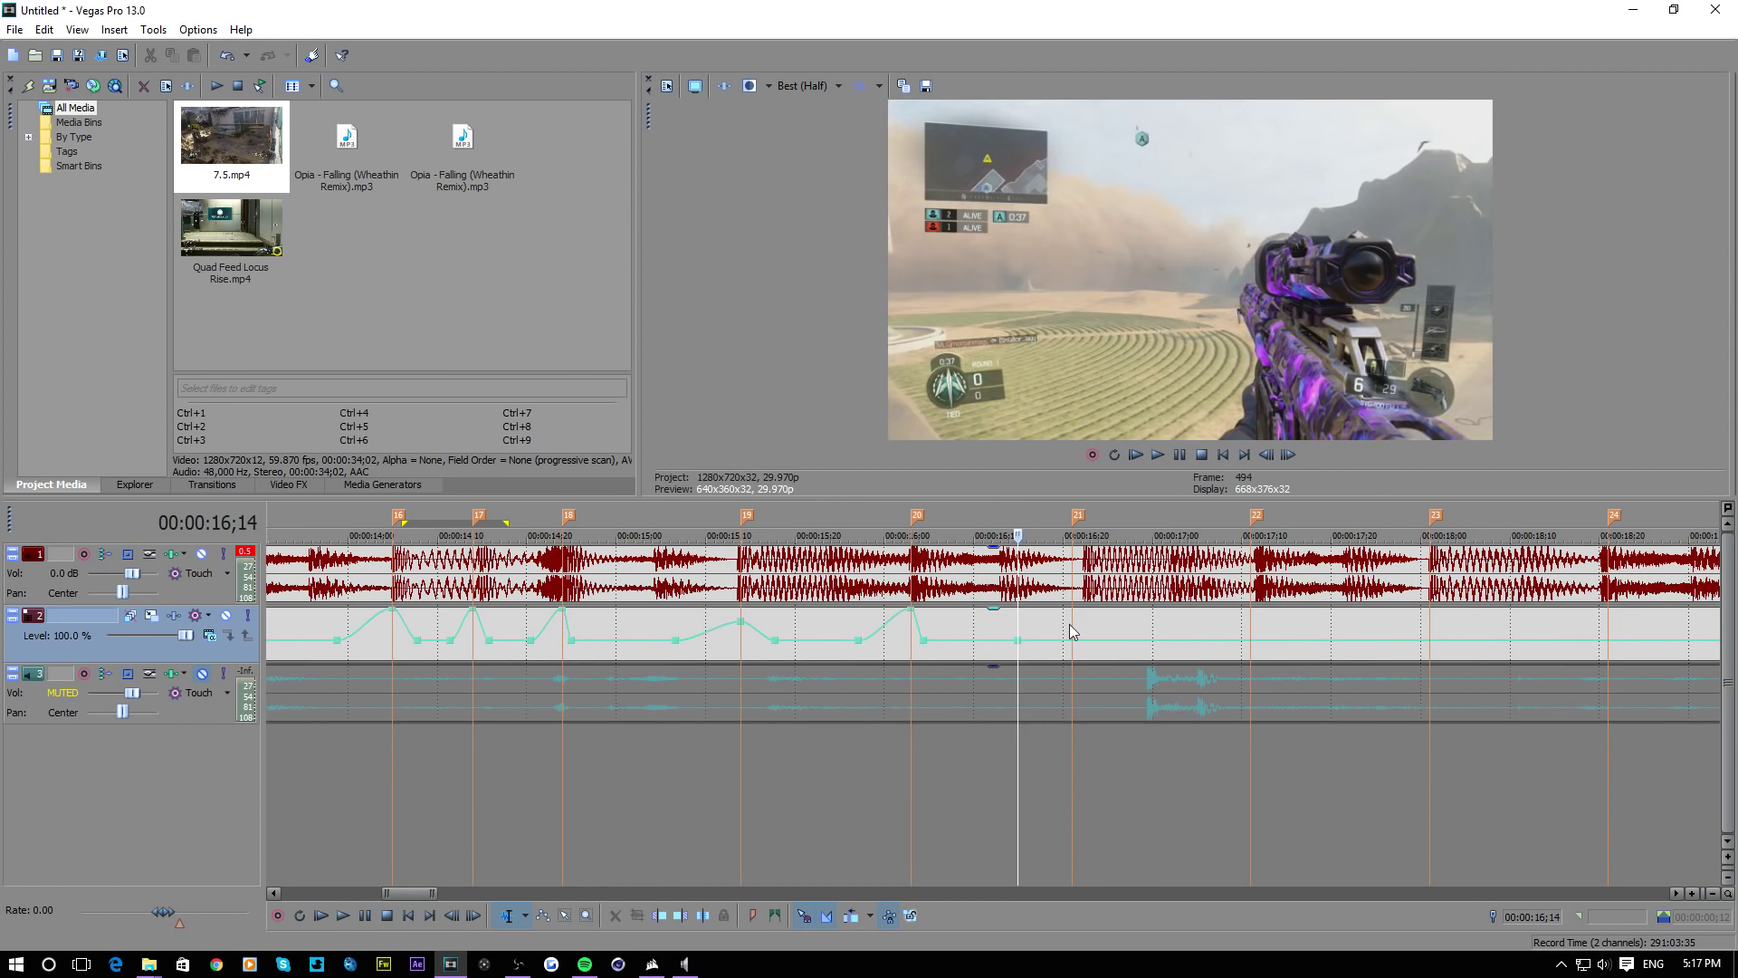
click(1070, 625)
double_click(1073, 641)
drag(1073, 640, 1074, 631)
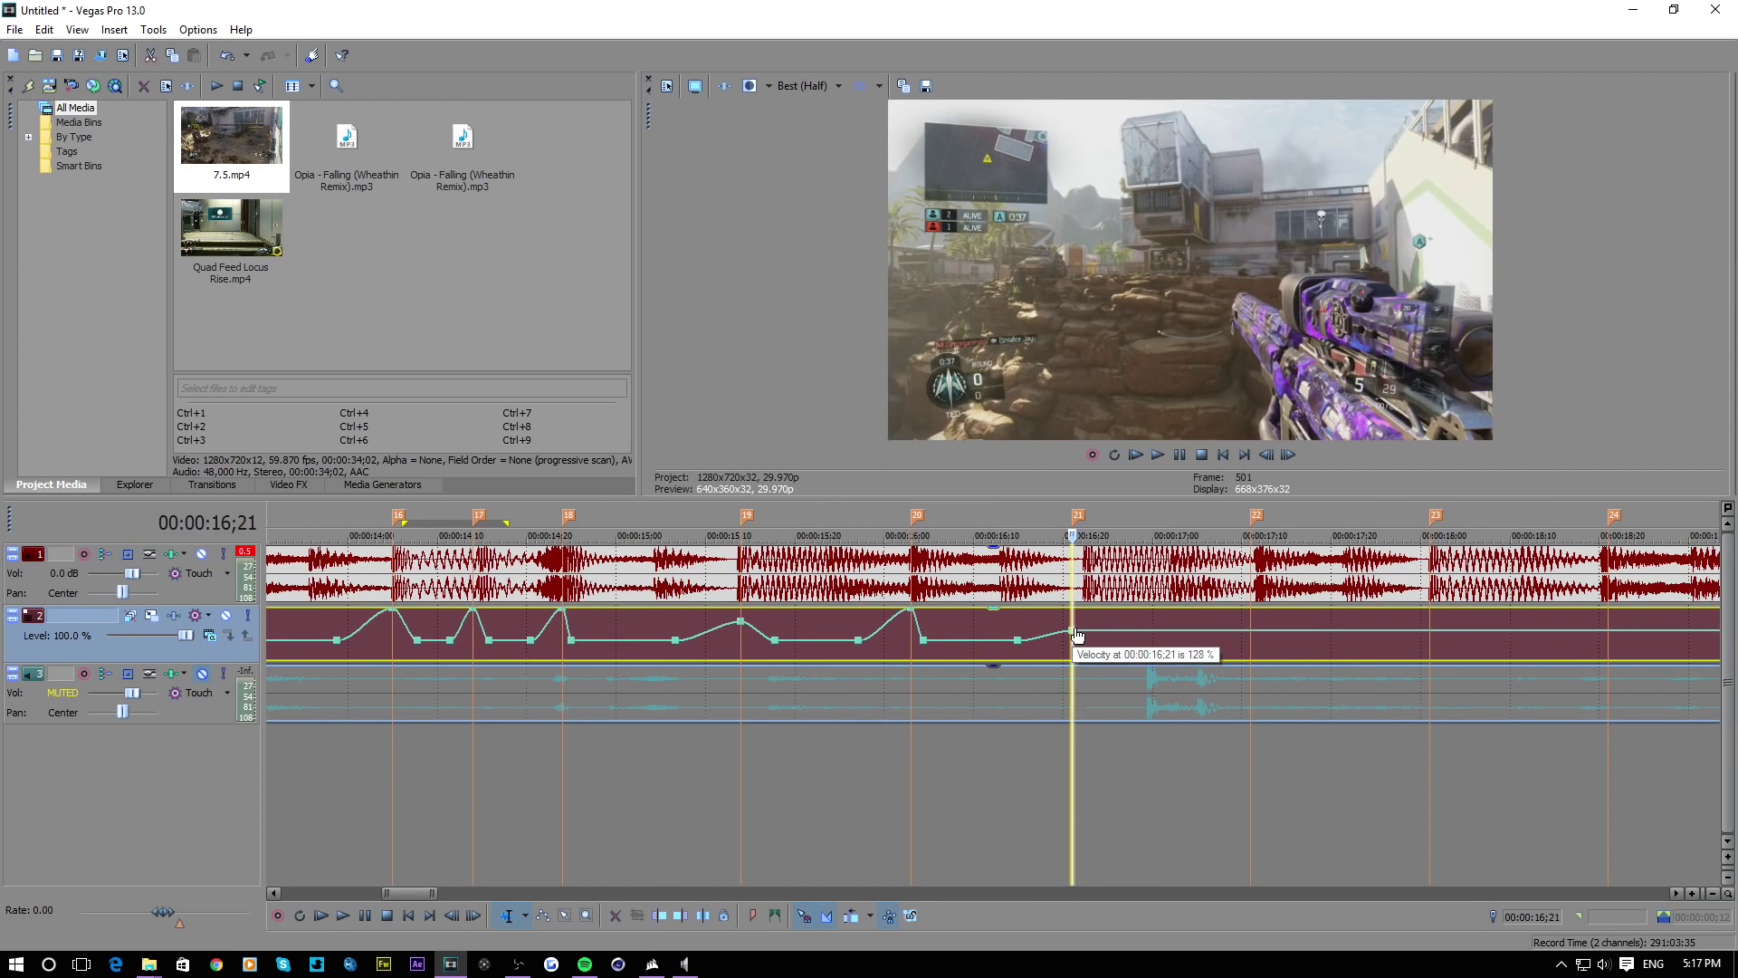
Move the velocity point before marker 21 slightly closer to the marker and set it to 50% forward velocity
drag(1018, 640, 1029, 640)
right_click(1030, 638)
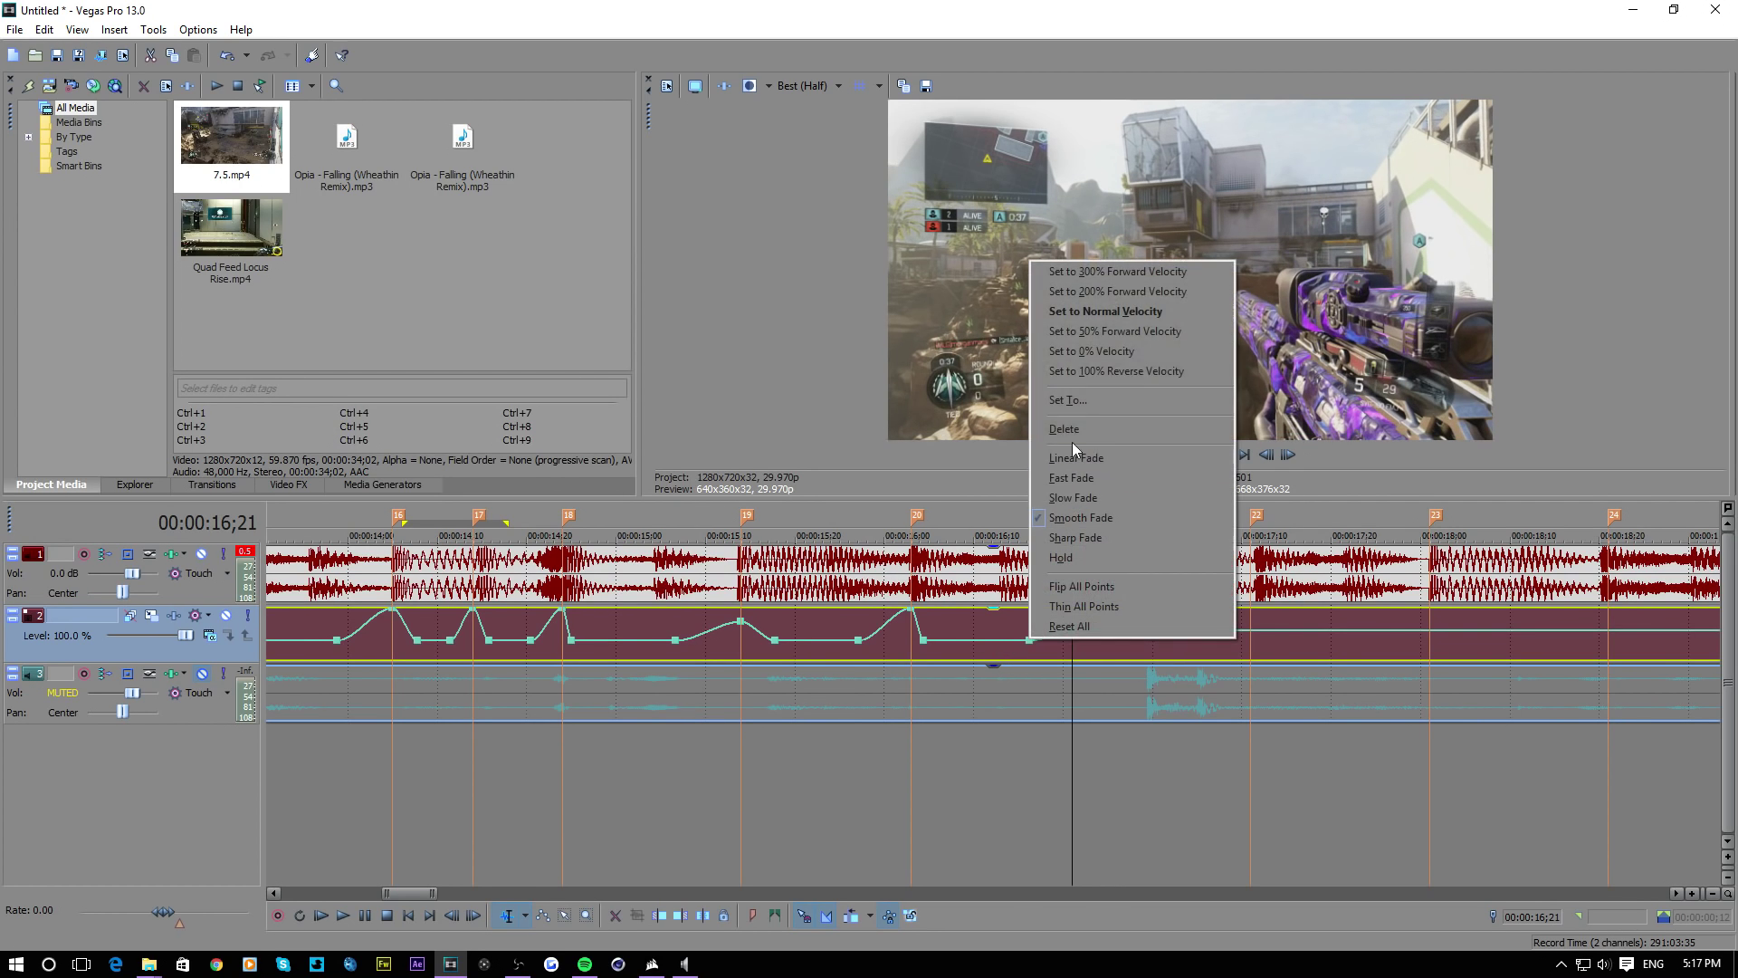
click(1115, 330)
Lower the velocity peak at marker 20 to about marker 19's height and scrub the footage up to marker 21
click(914, 619)
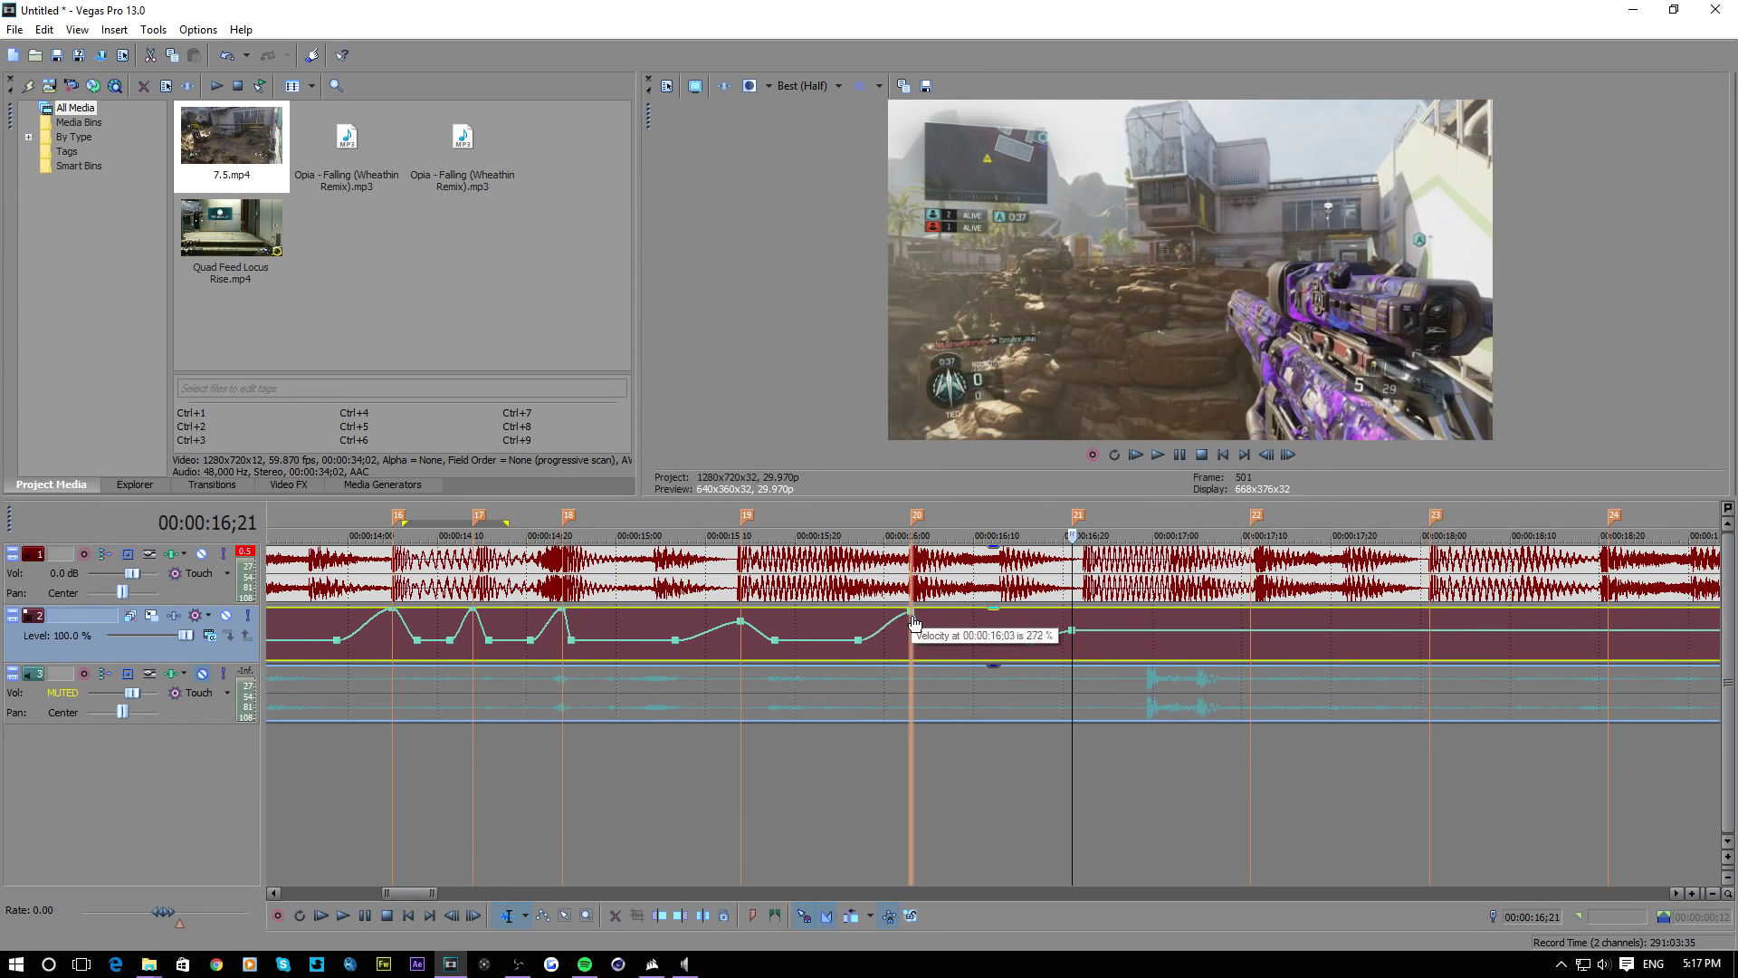
drag(901, 638, 947, 637)
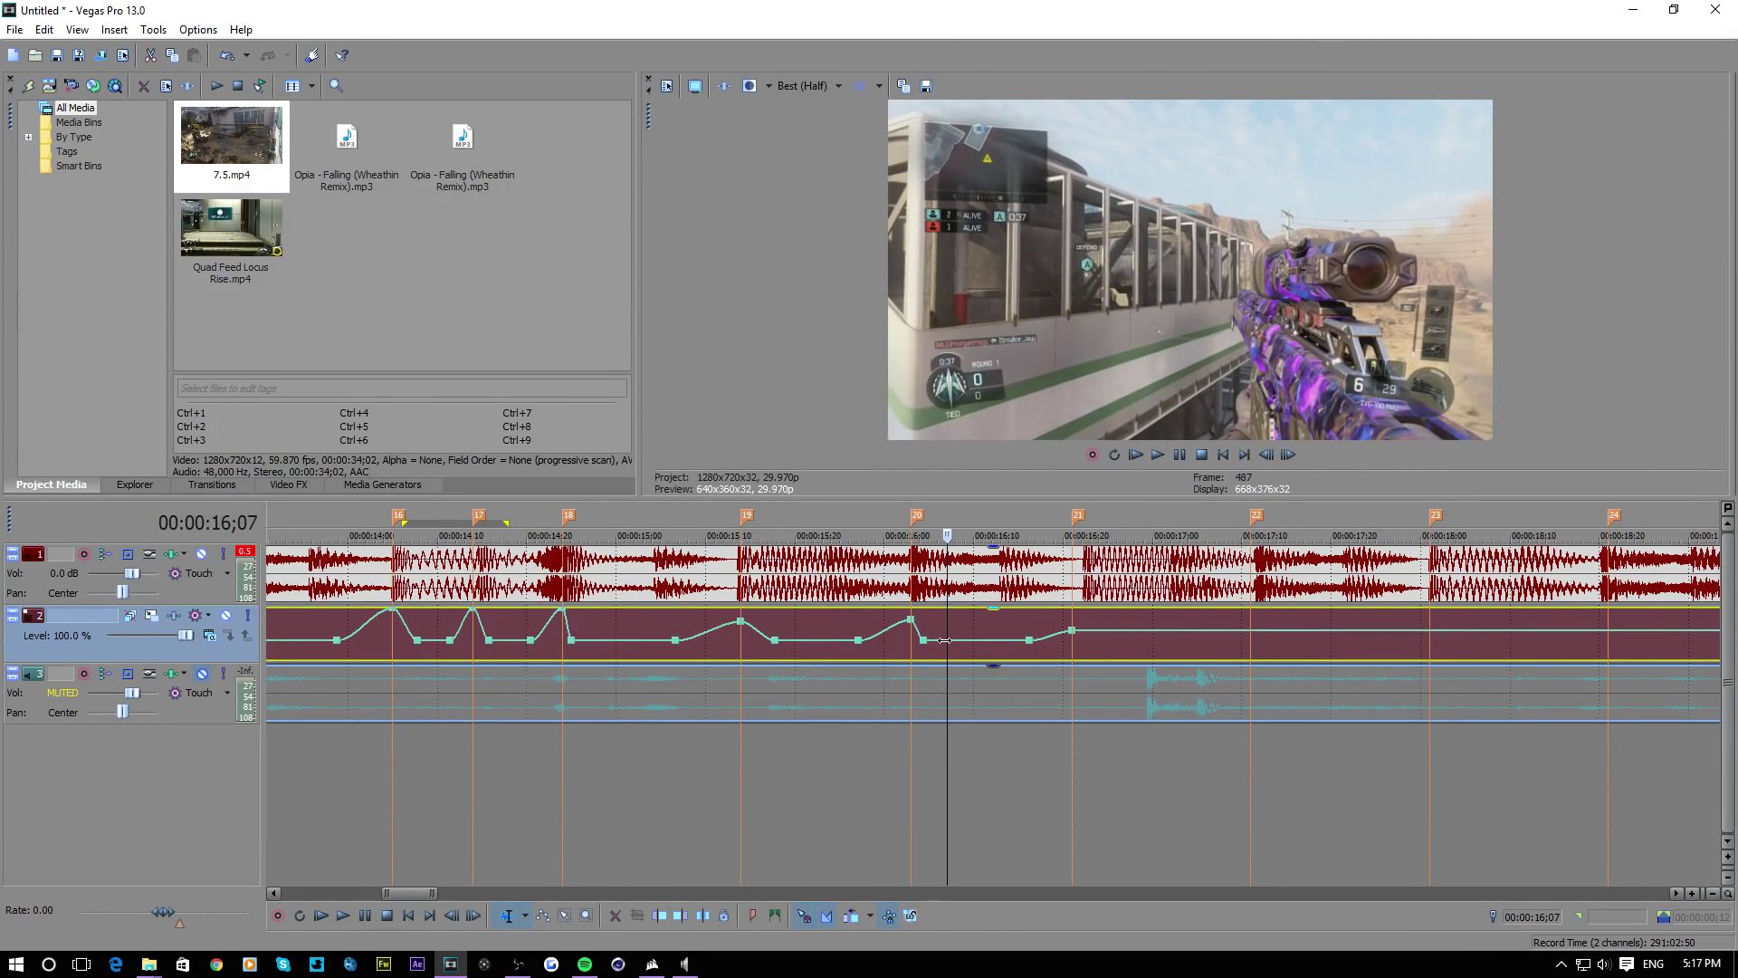
drag(945, 642, 1071, 678)
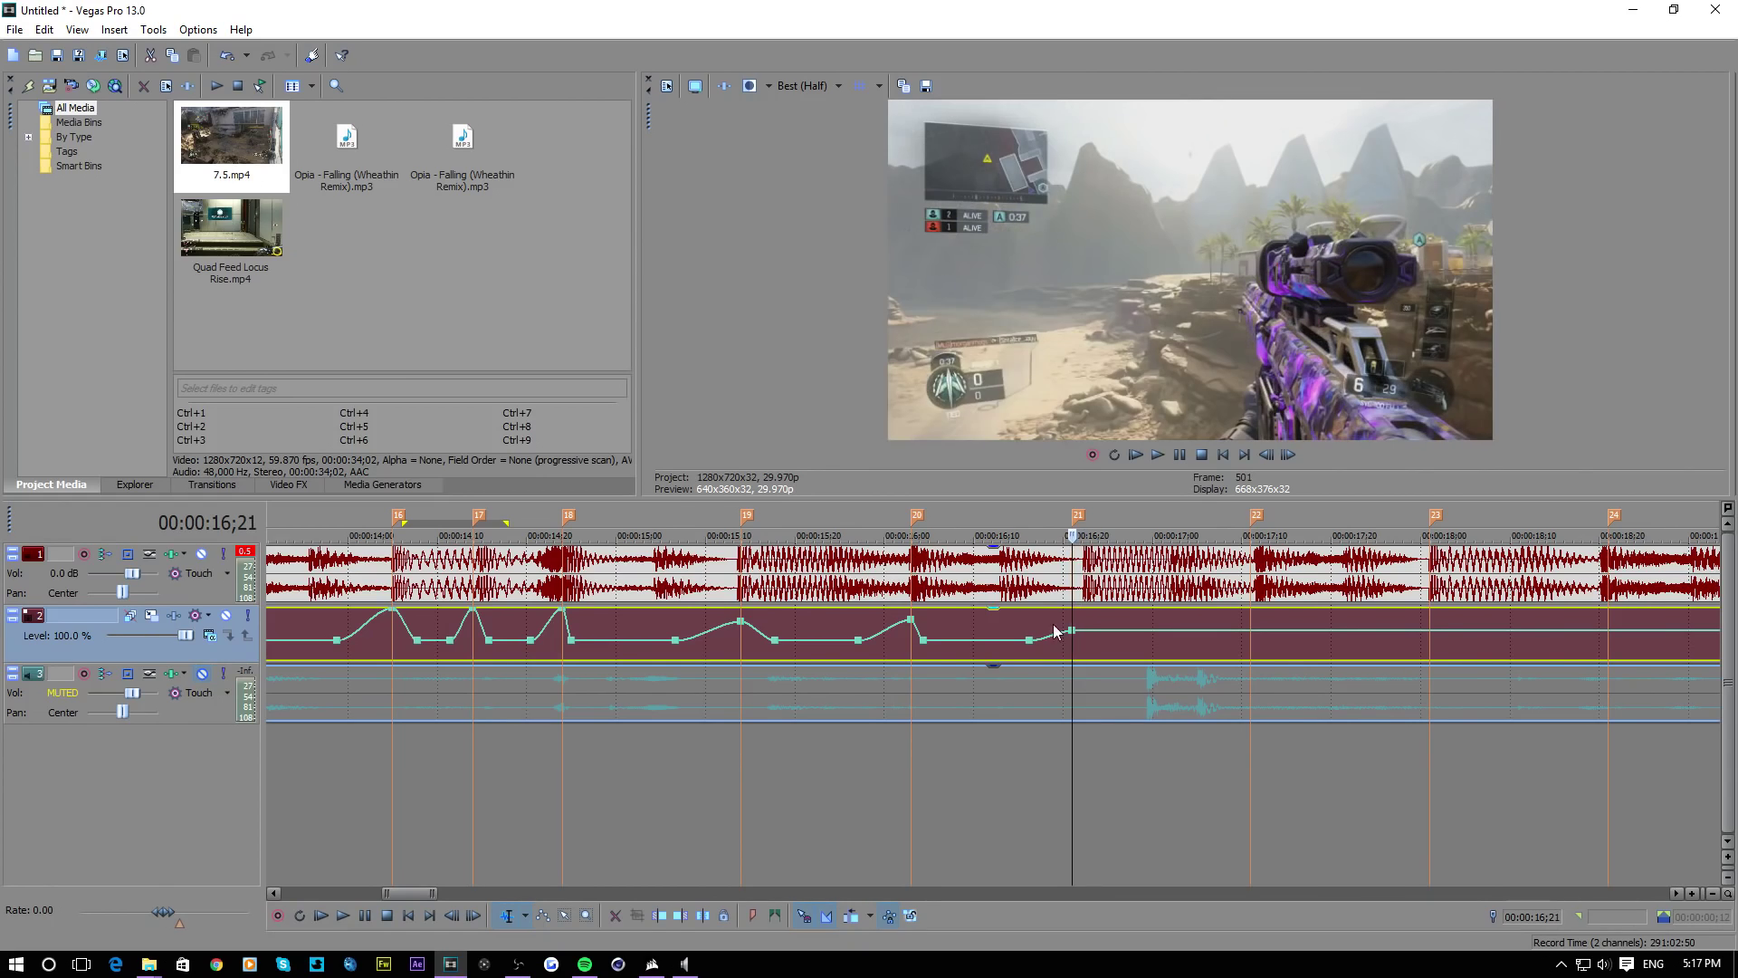
Raise the velocity point at marker 21 to about the height of marker 20's peak so the gunshot frame lands there
scroll(699, 652, down, 3)
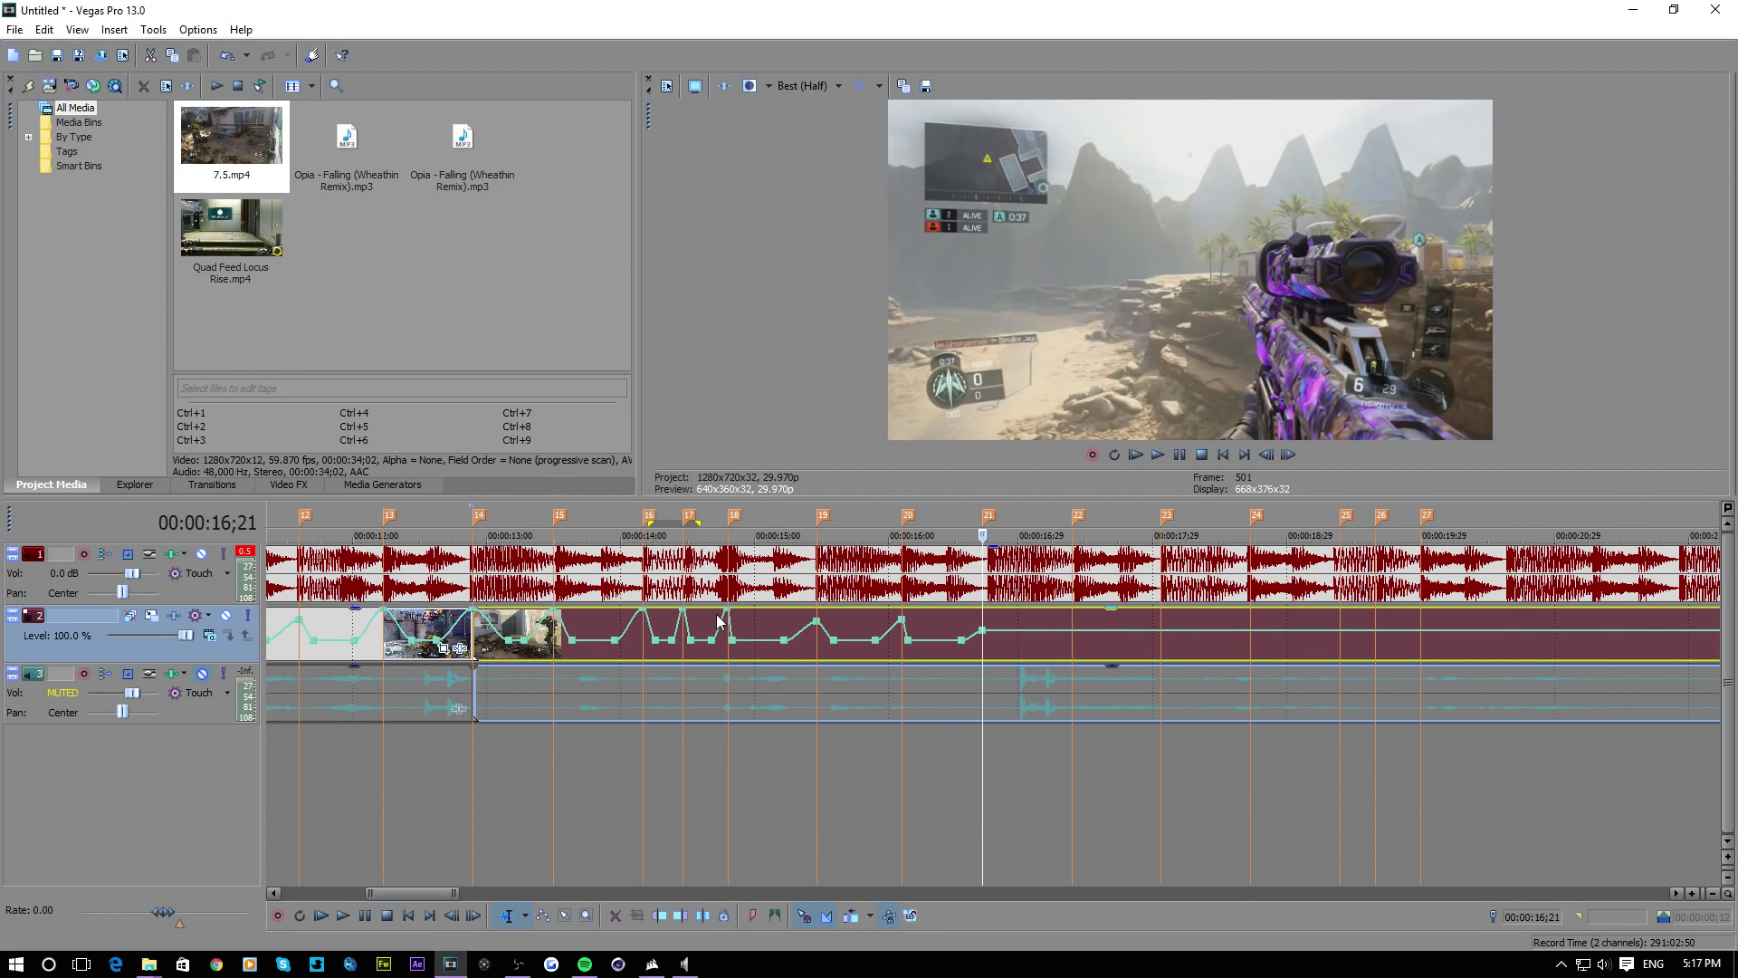
scroll(987, 636, up, 4)
mouse_move(987, 637)
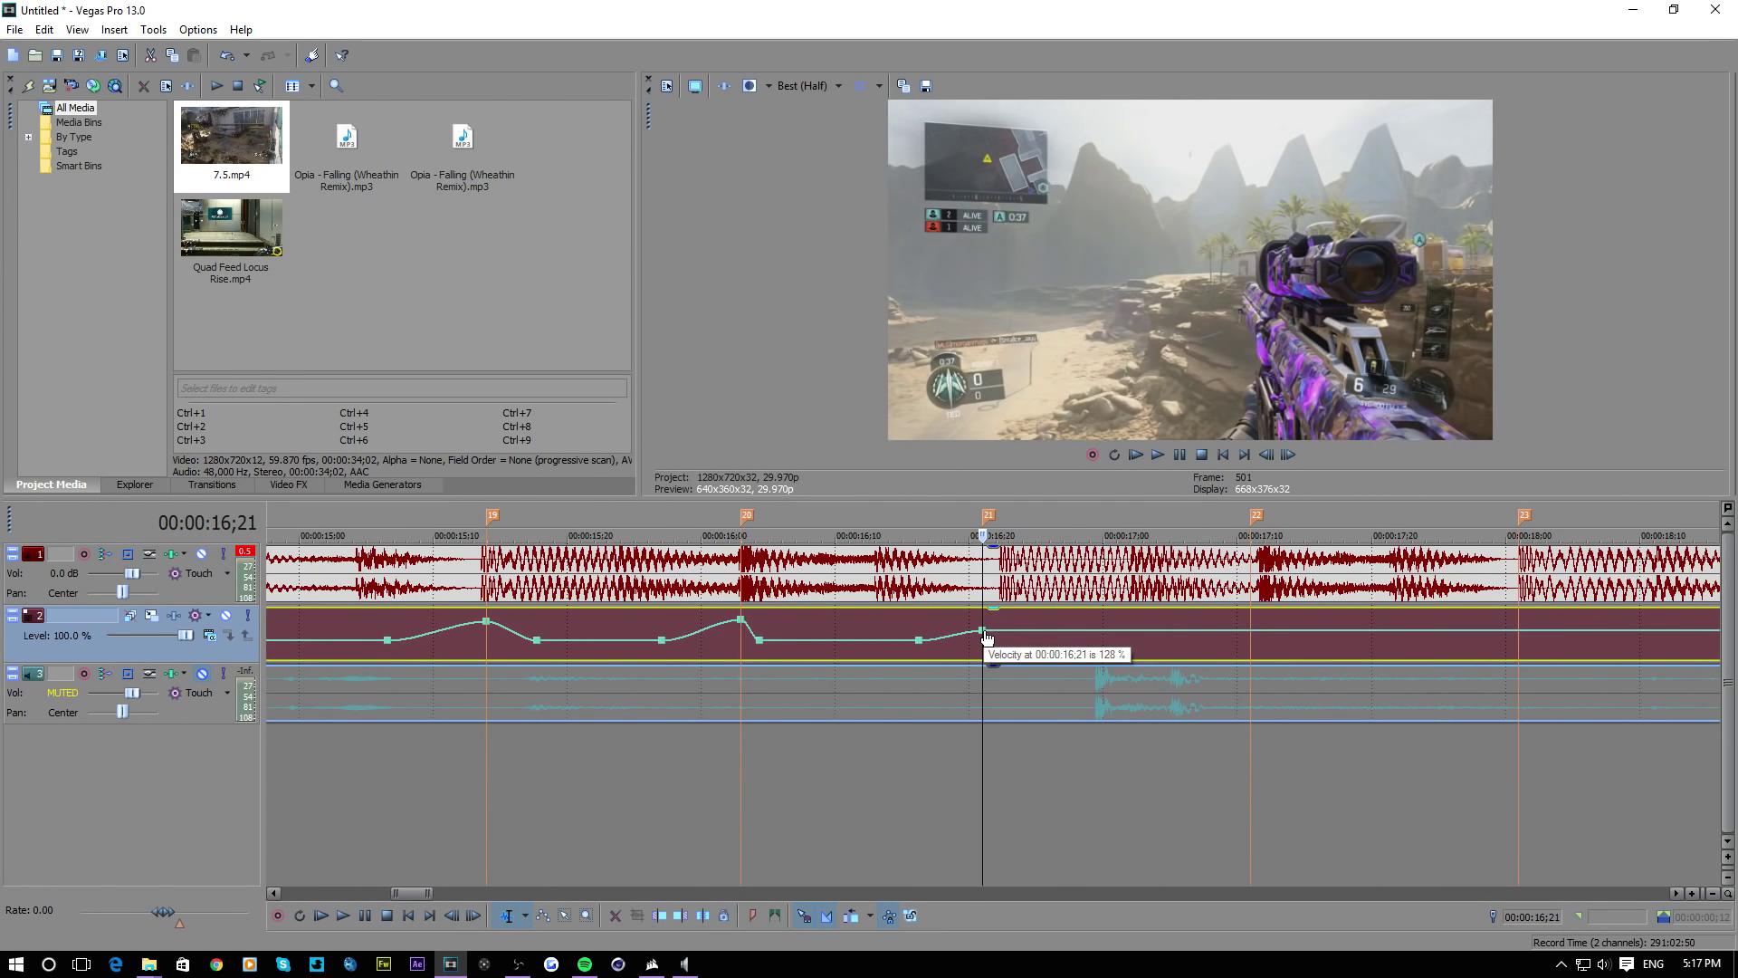
drag(987, 637, 991, 622)
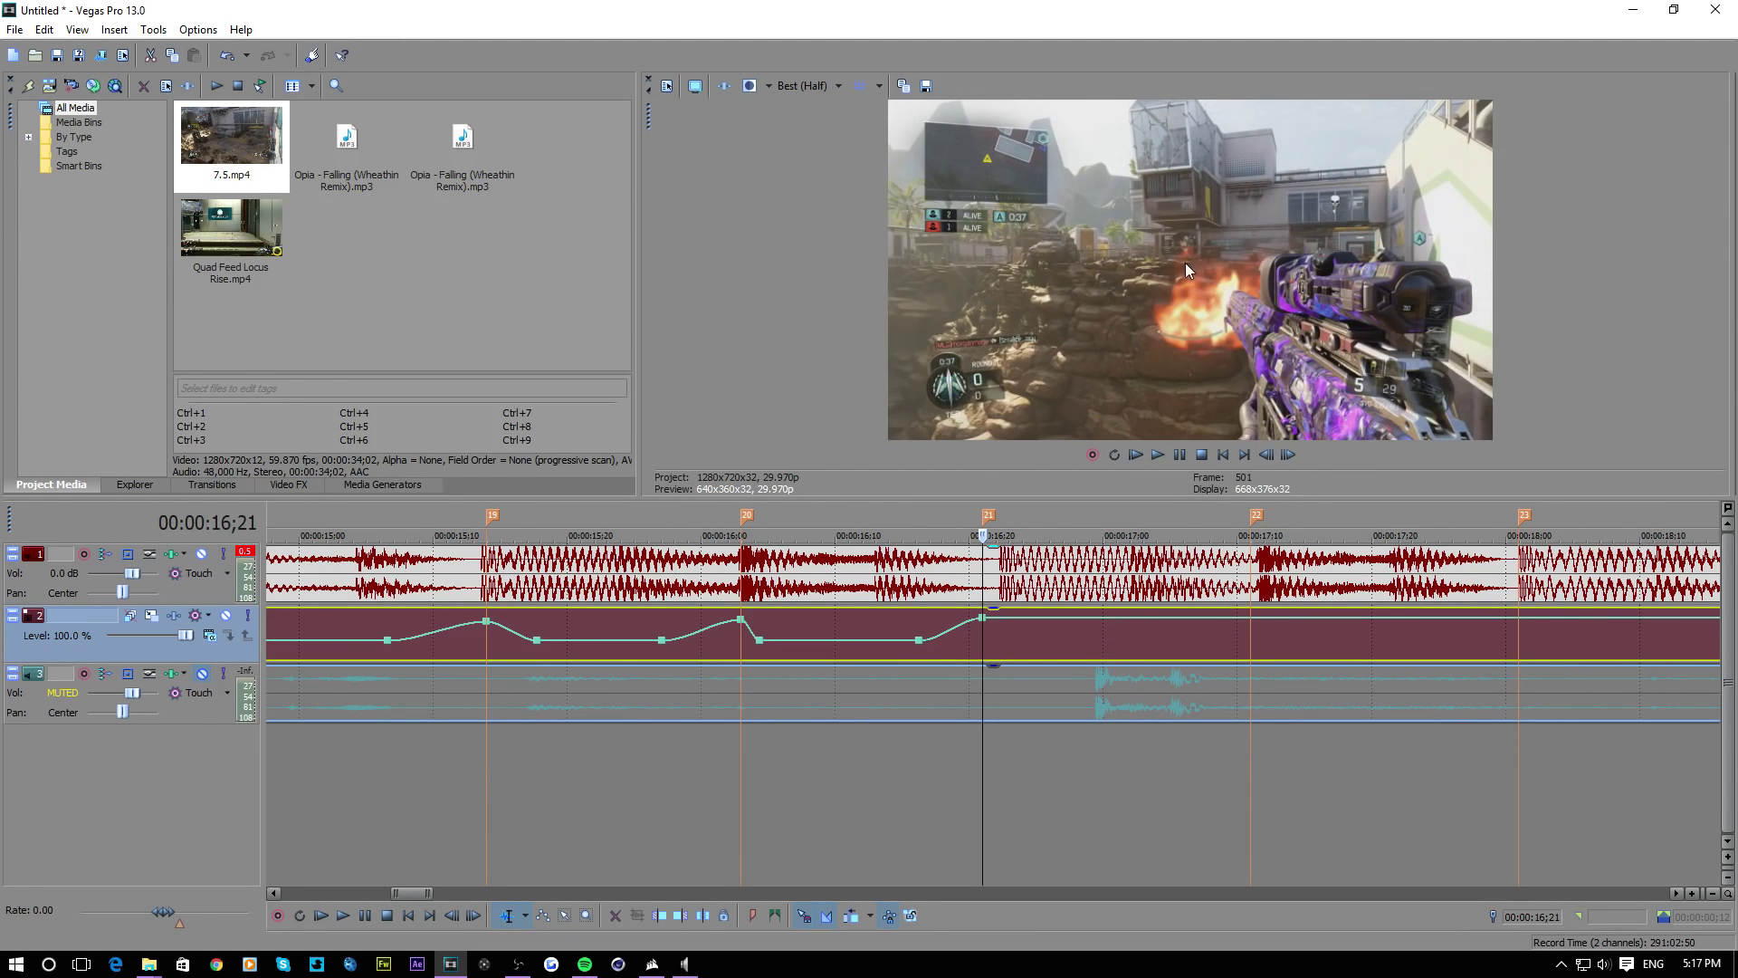
Add a velocity point after marker 21 at 00:00:16;26 and set it to 50% forward velocity
double_click(1053, 640)
right_click(1053, 640)
click(1112, 312)
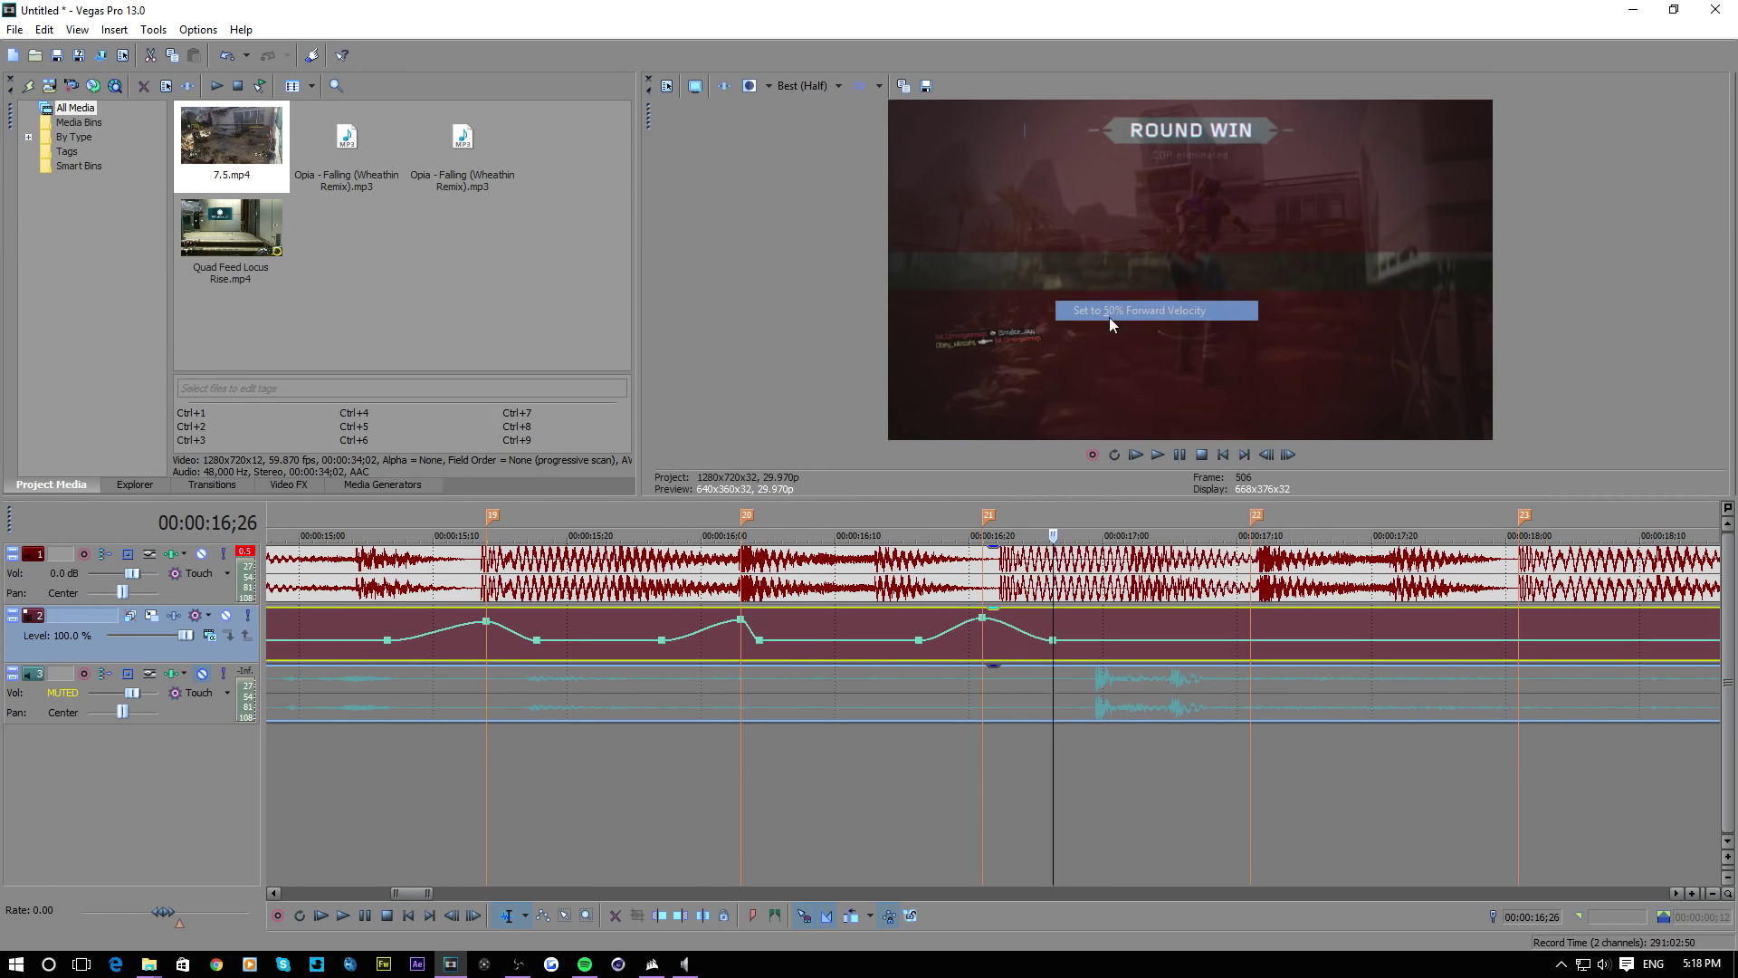
Play the edit from around marker 12 through marker 21 to check the synced velocity peaks
scroll(733, 787, down, 5)
click(640, 790)
click(1158, 457)
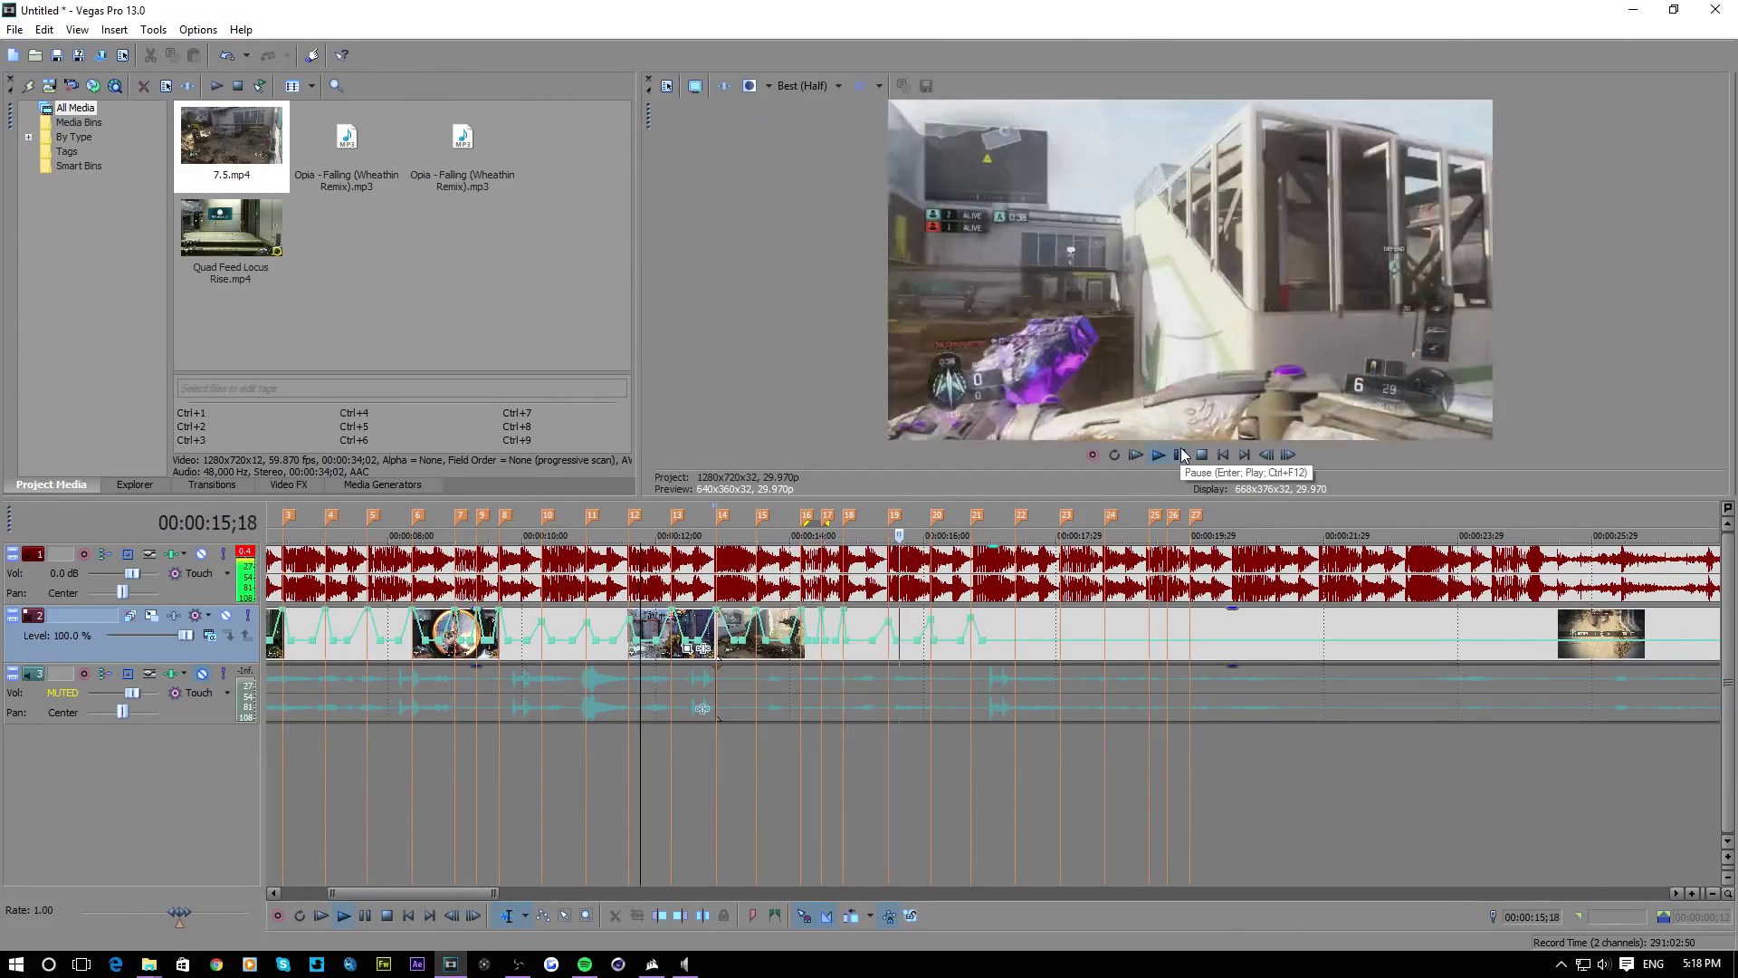
click(1182, 454)
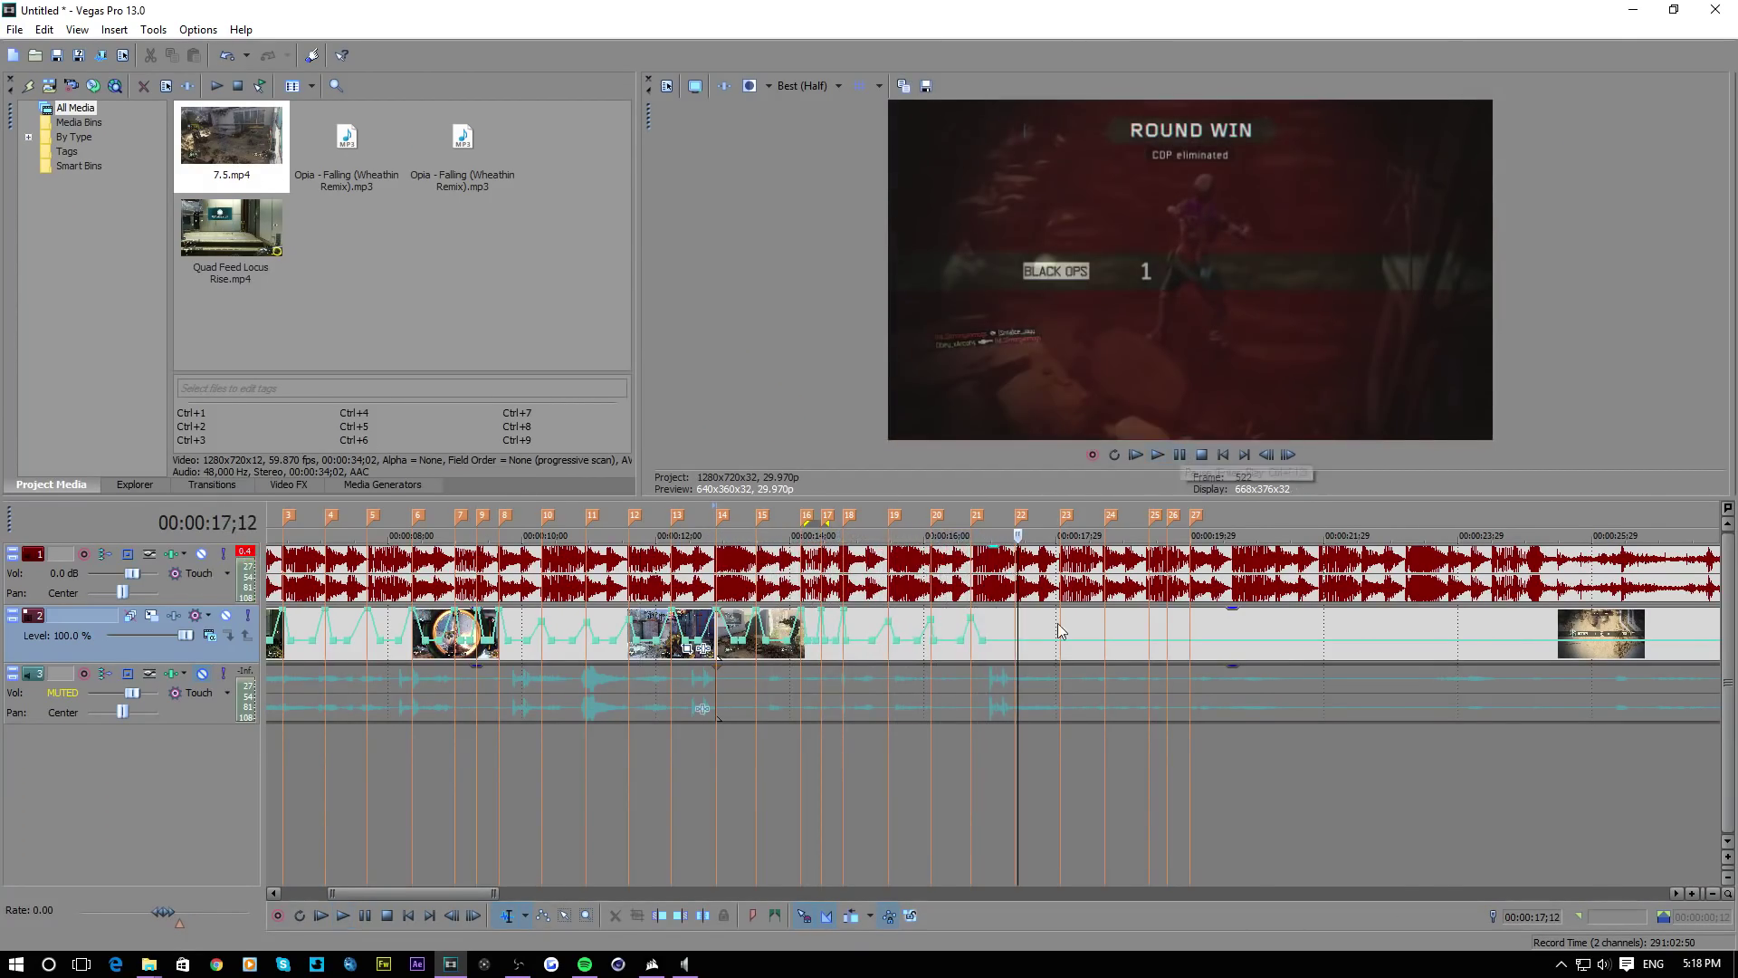
Go to the gunshot frame at marker 21 and review the velocity curve and remaining markers across the timeline
click(929, 739)
scroll(929, 739, up, 4)
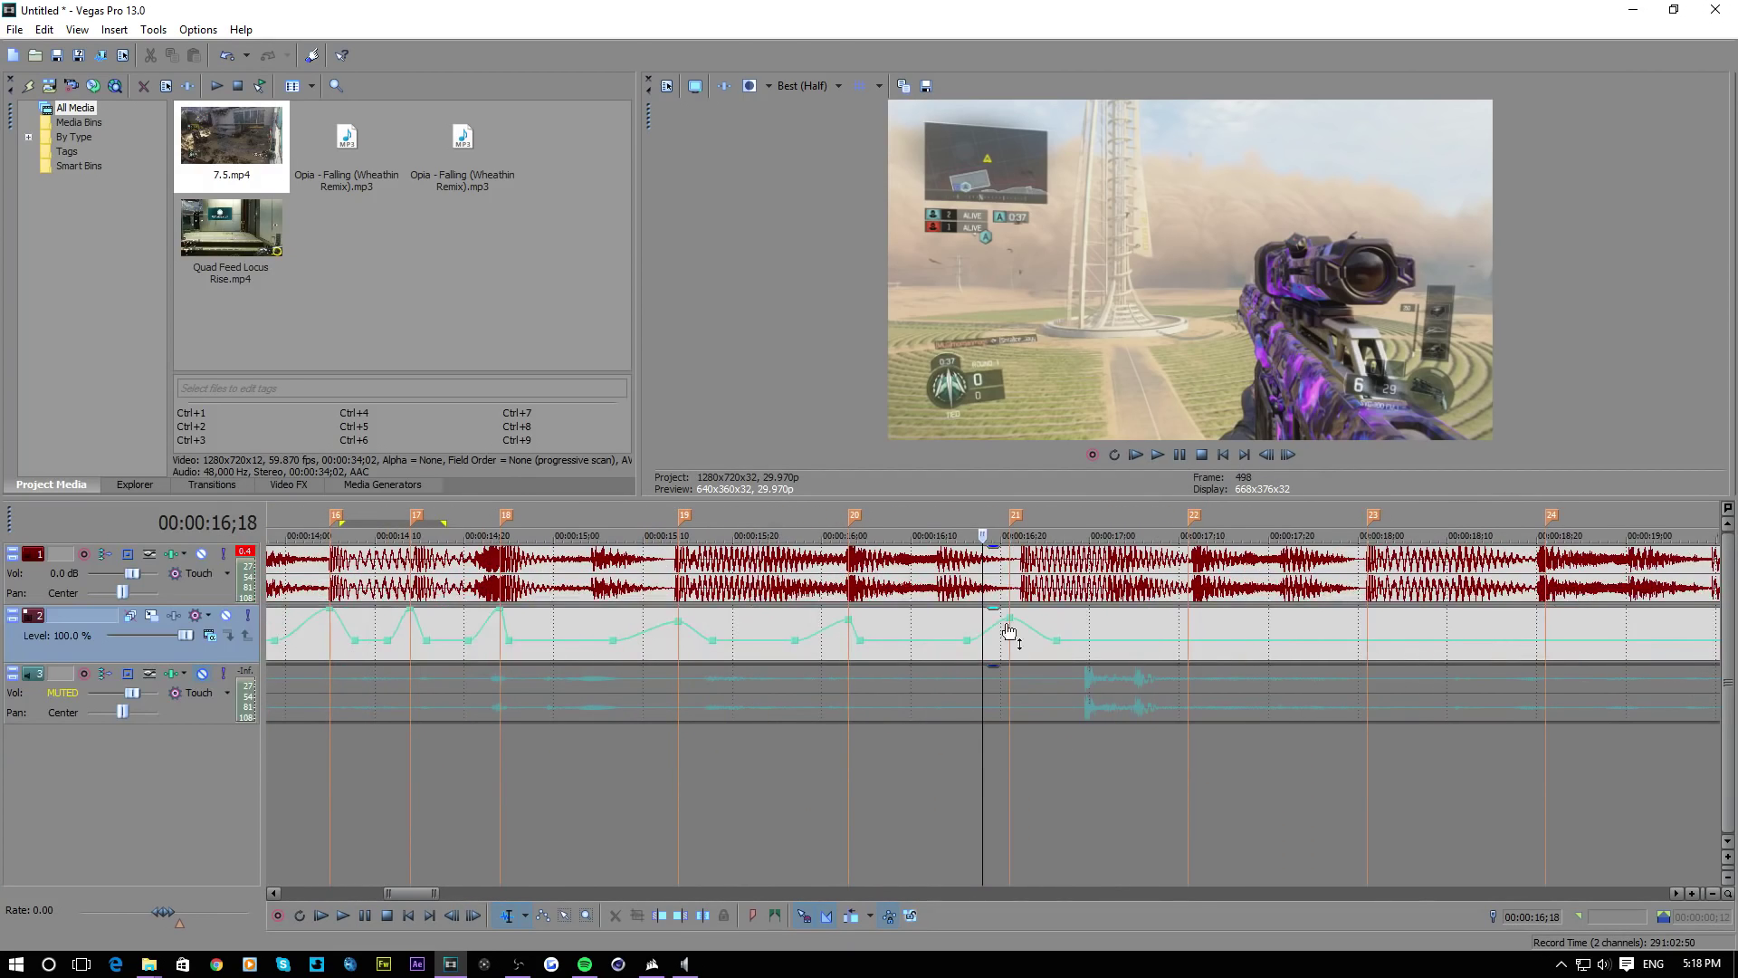
click(1010, 632)
scroll(996, 675, down, 3)
scroll(946, 706, down, 3)
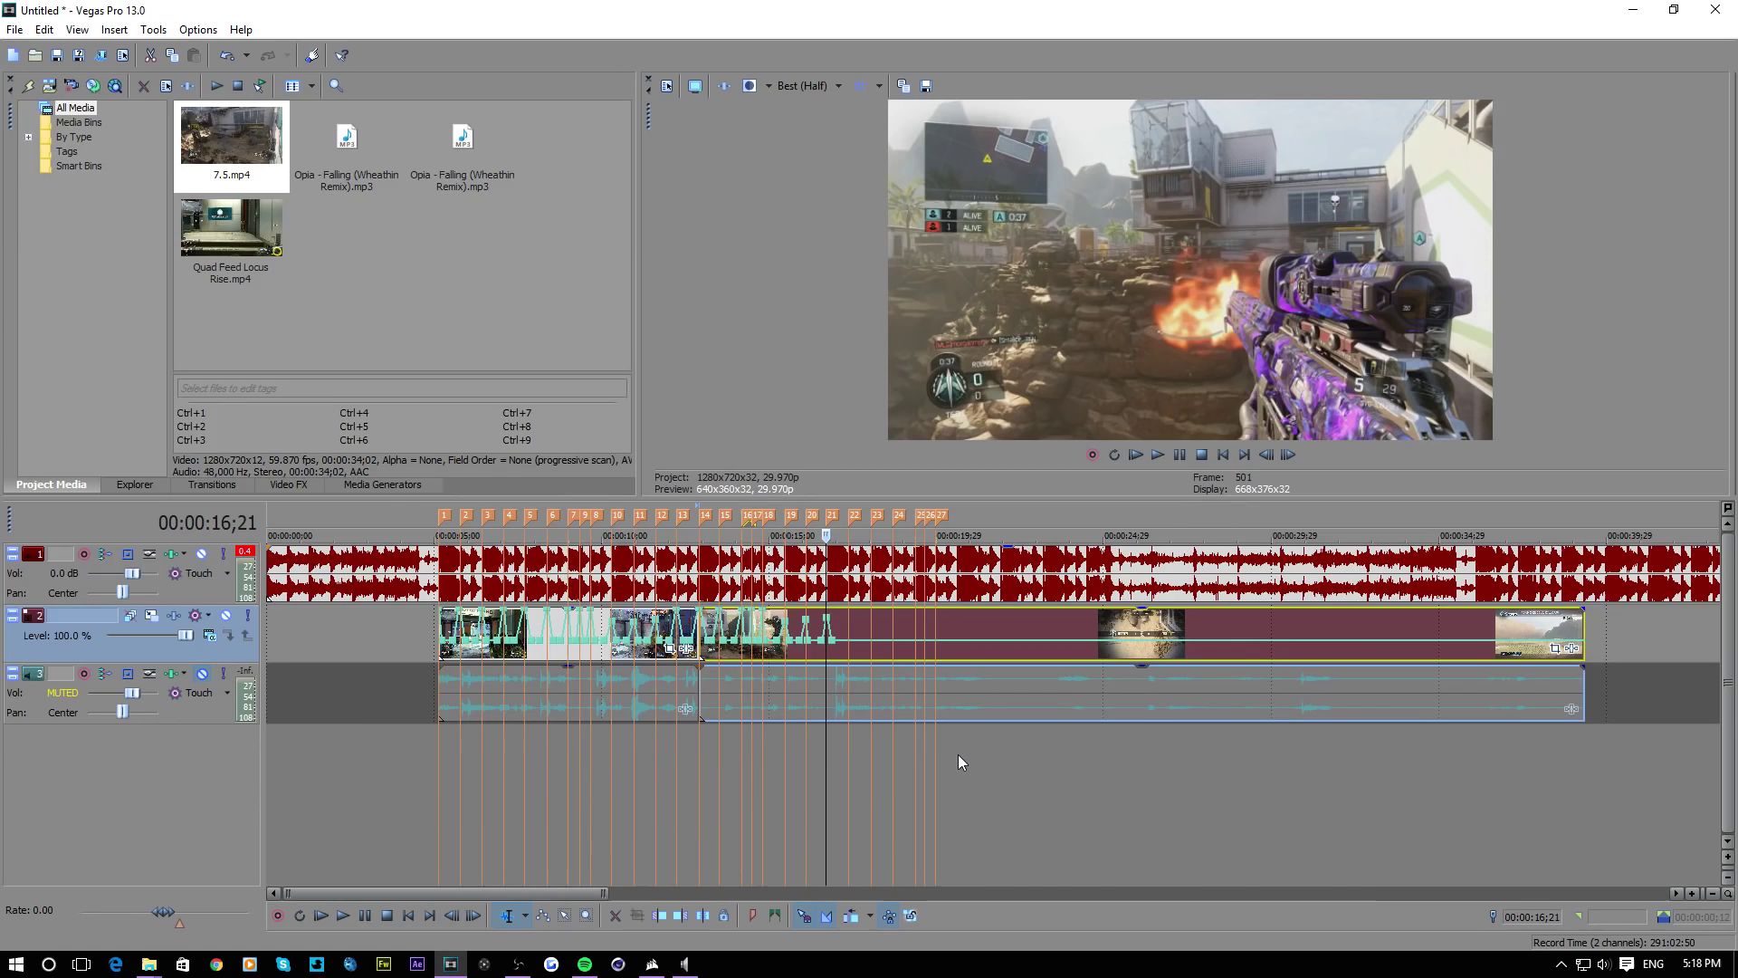
scroll(958, 755, up, 3)
scroll(964, 759, down, 1)
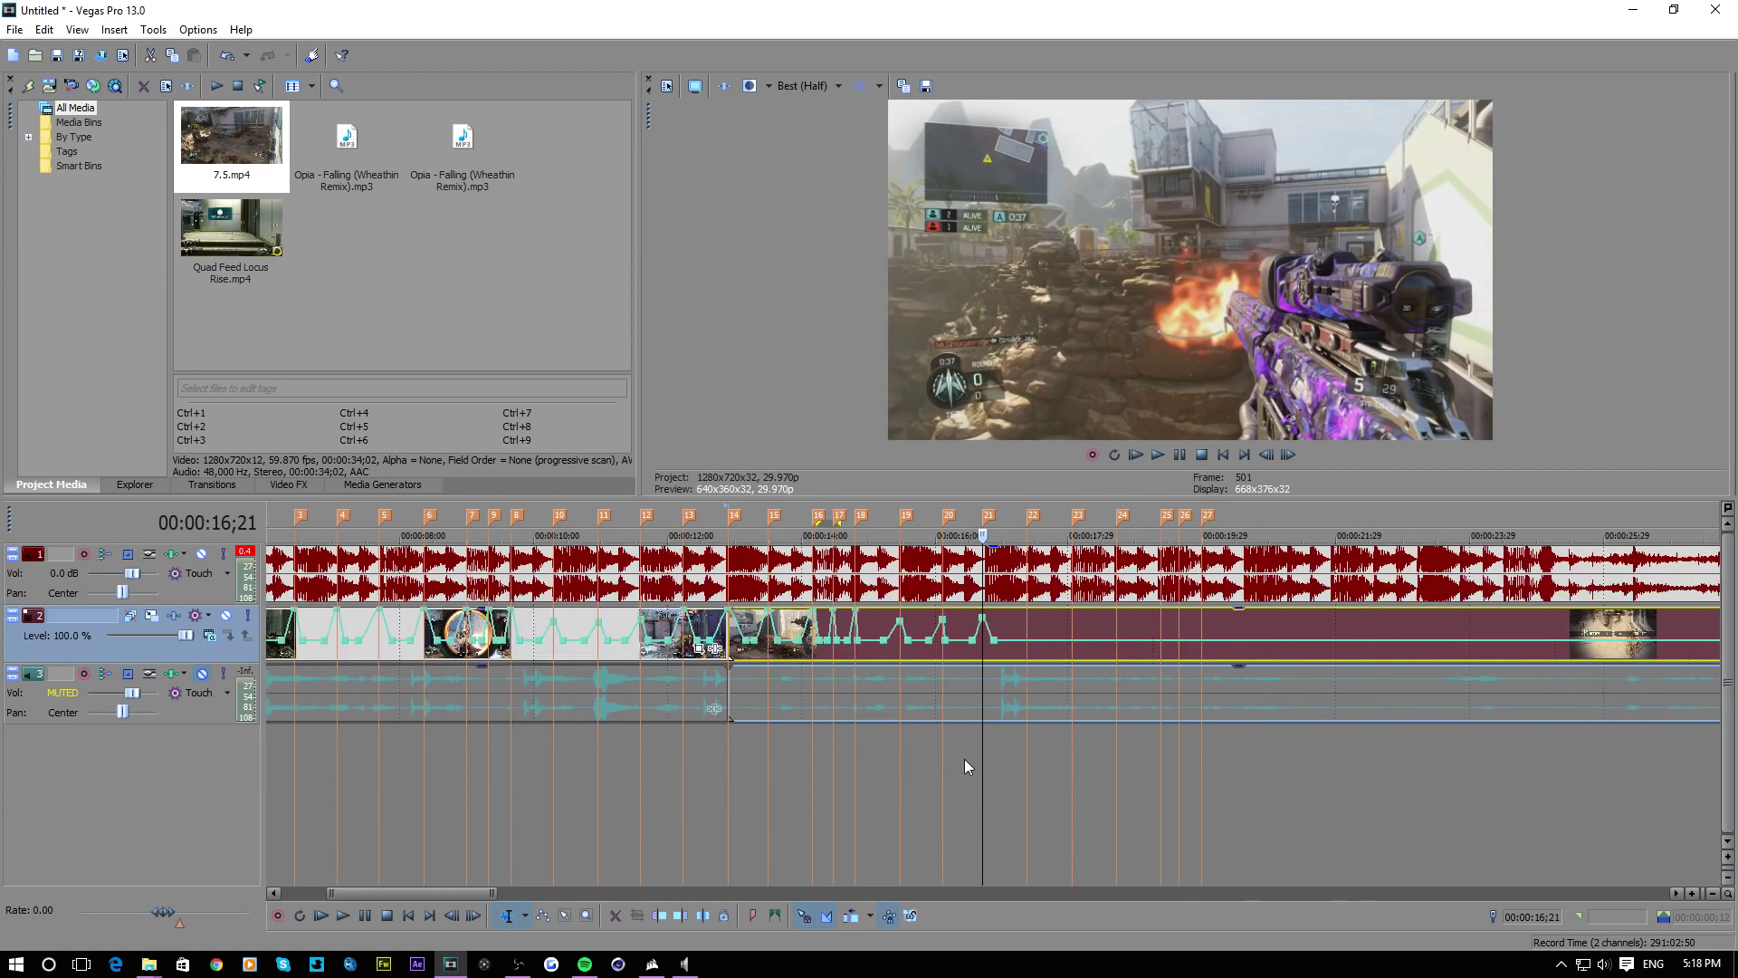
Split the 7.5.mp4 clip at the gunshot frame on marker 21, at 00:00:16;21
scroll(952, 761, down, 1)
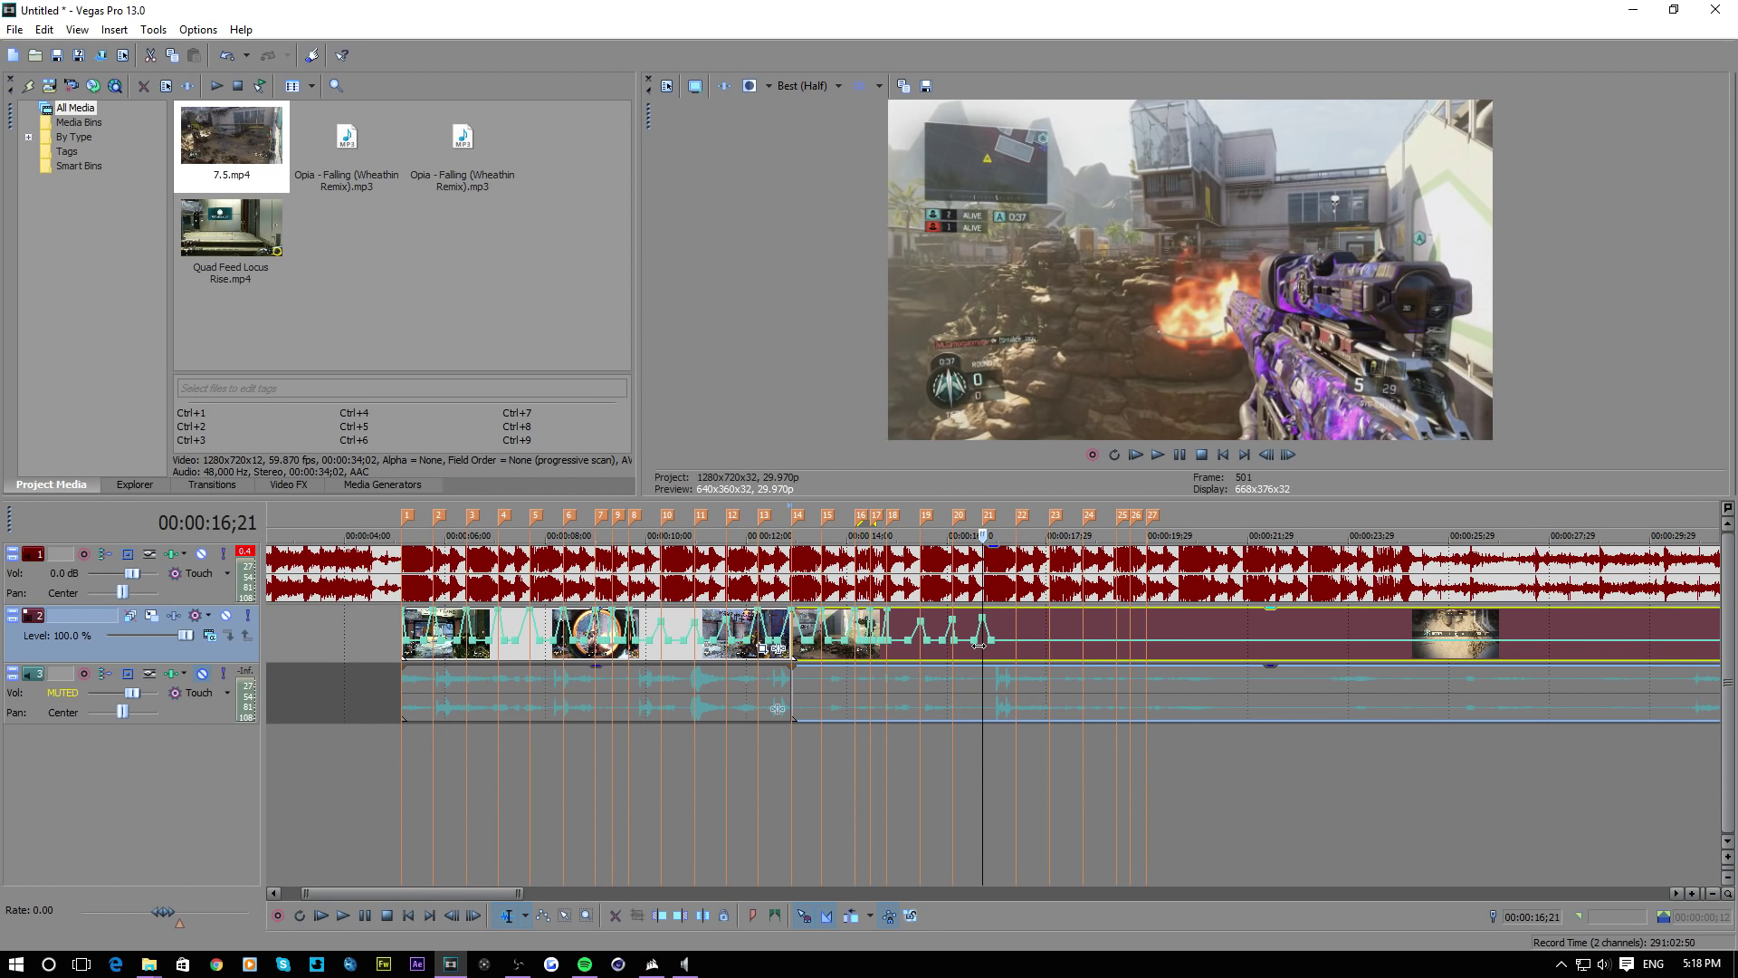
scroll(987, 694, up, 3)
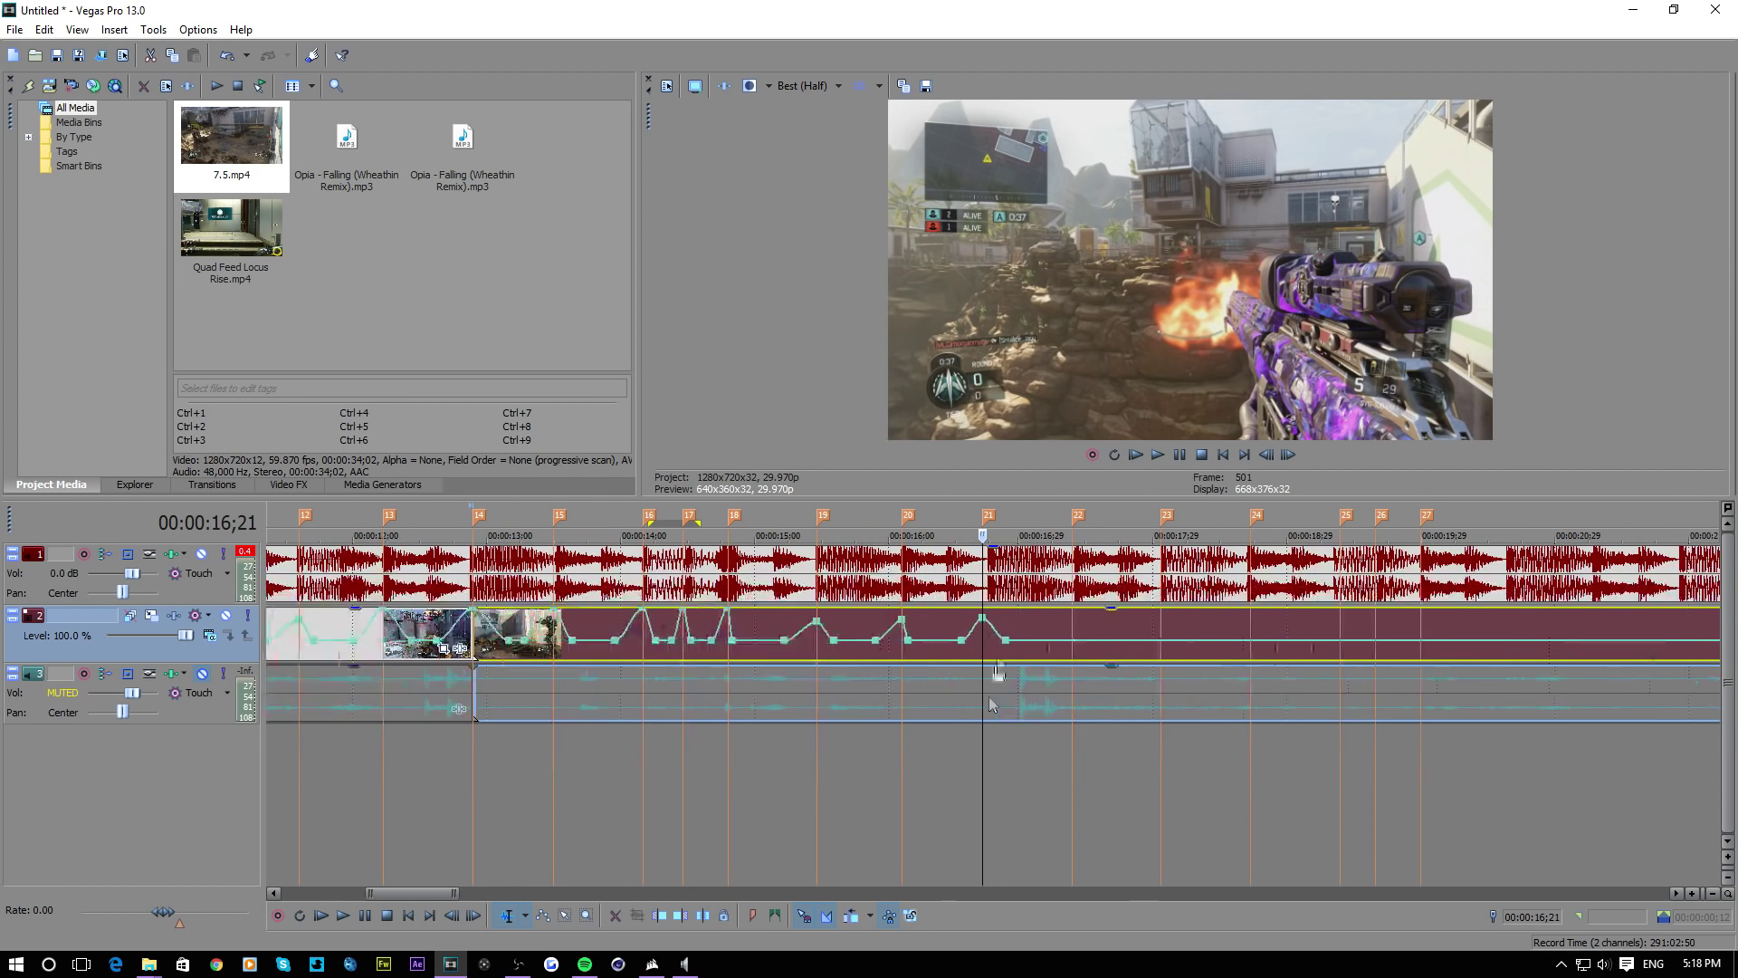
key(s)
scroll(993, 646, down, 3)
scroll(992, 648, up, 3)
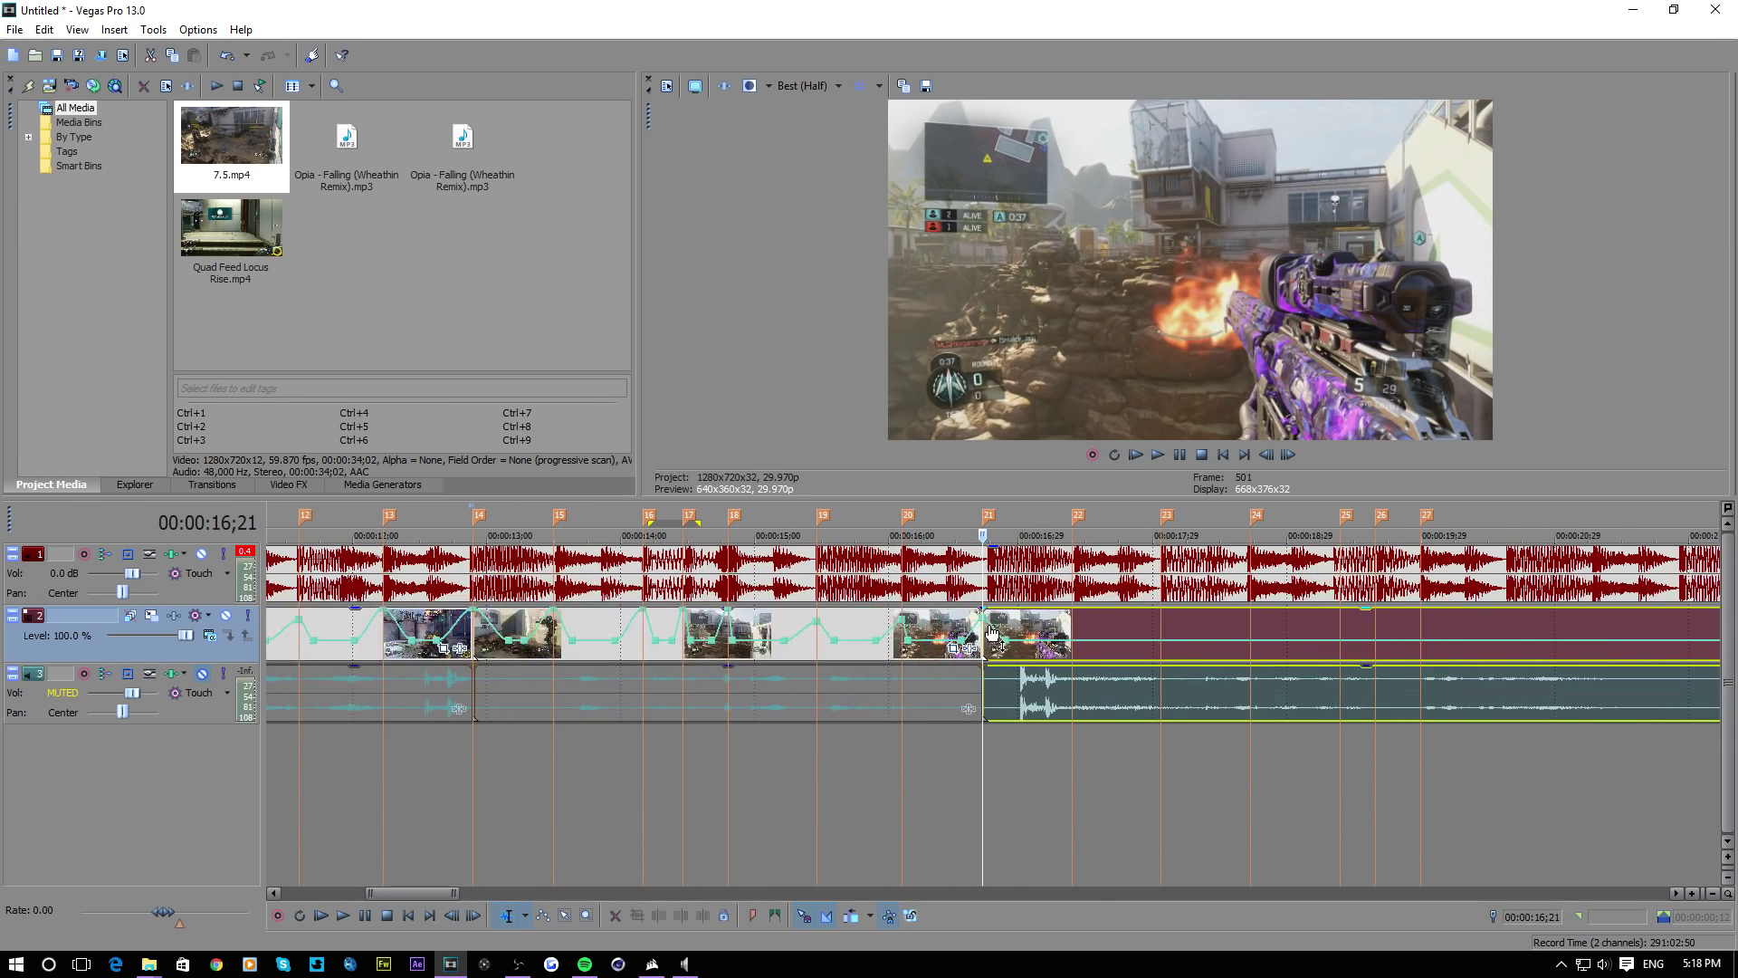
scroll(987, 665, down, 3)
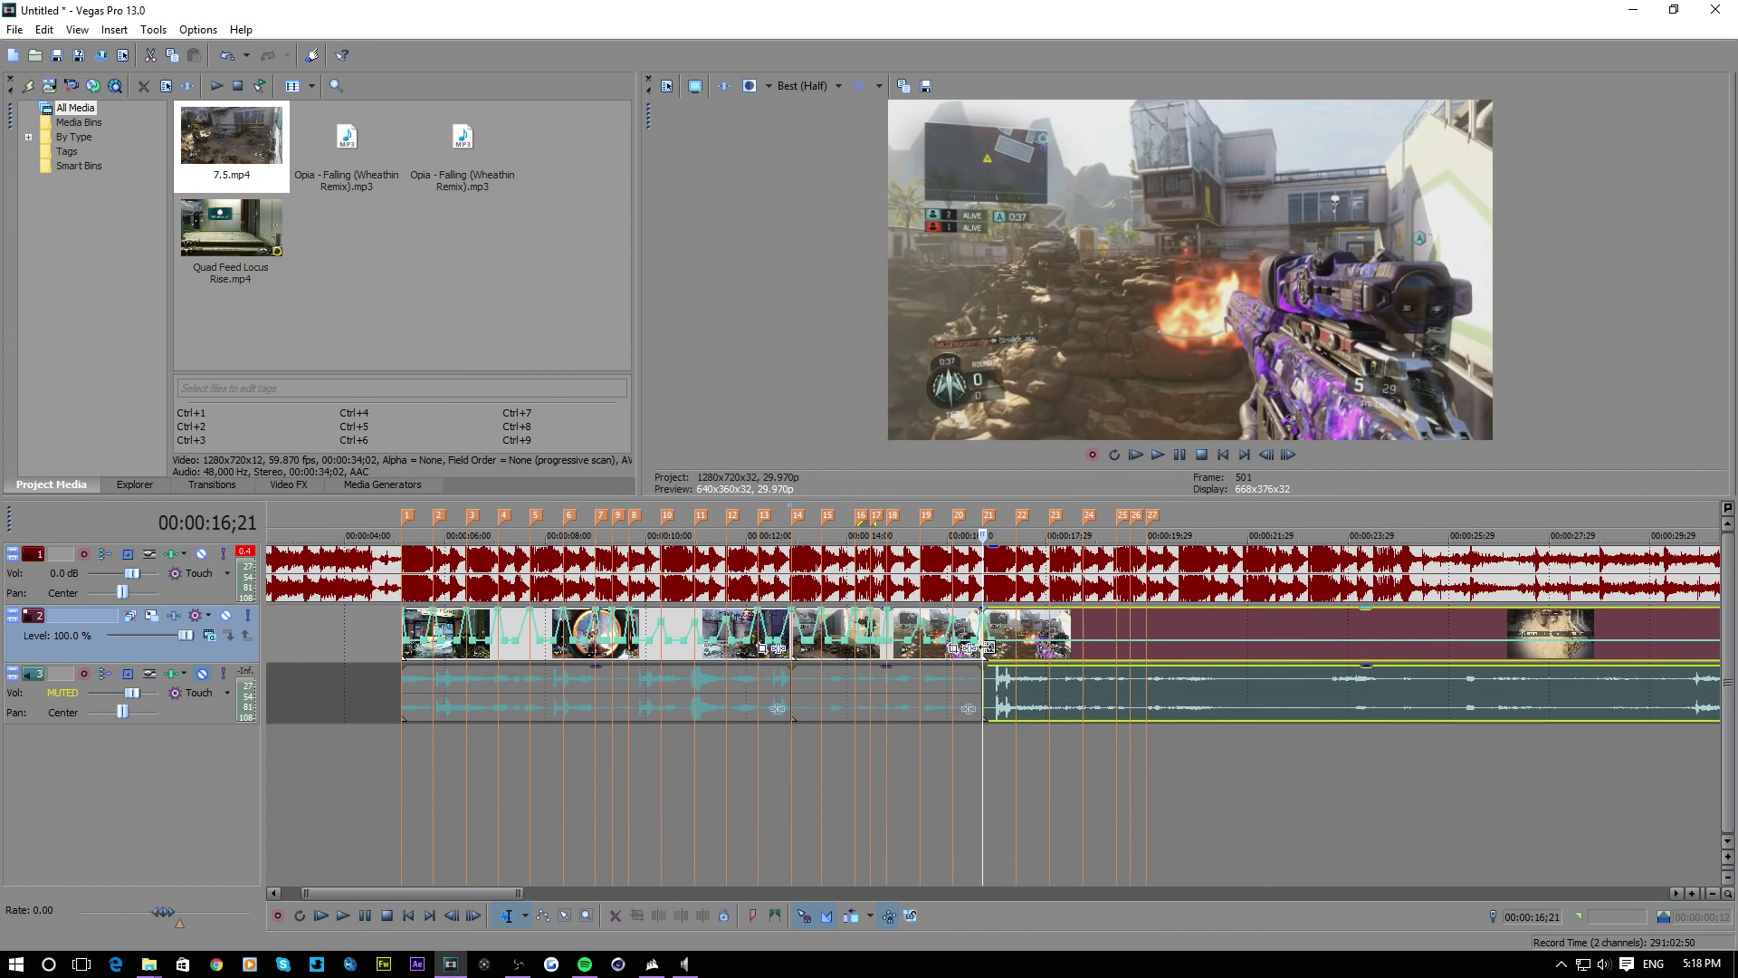
Trim the start of the clip after the split forward to the killcam's gunshot frame at 00:00:30;19
scroll(987, 646, up, 4)
drag(999, 649, 1499, 649)
scroll(951, 744, down, 4)
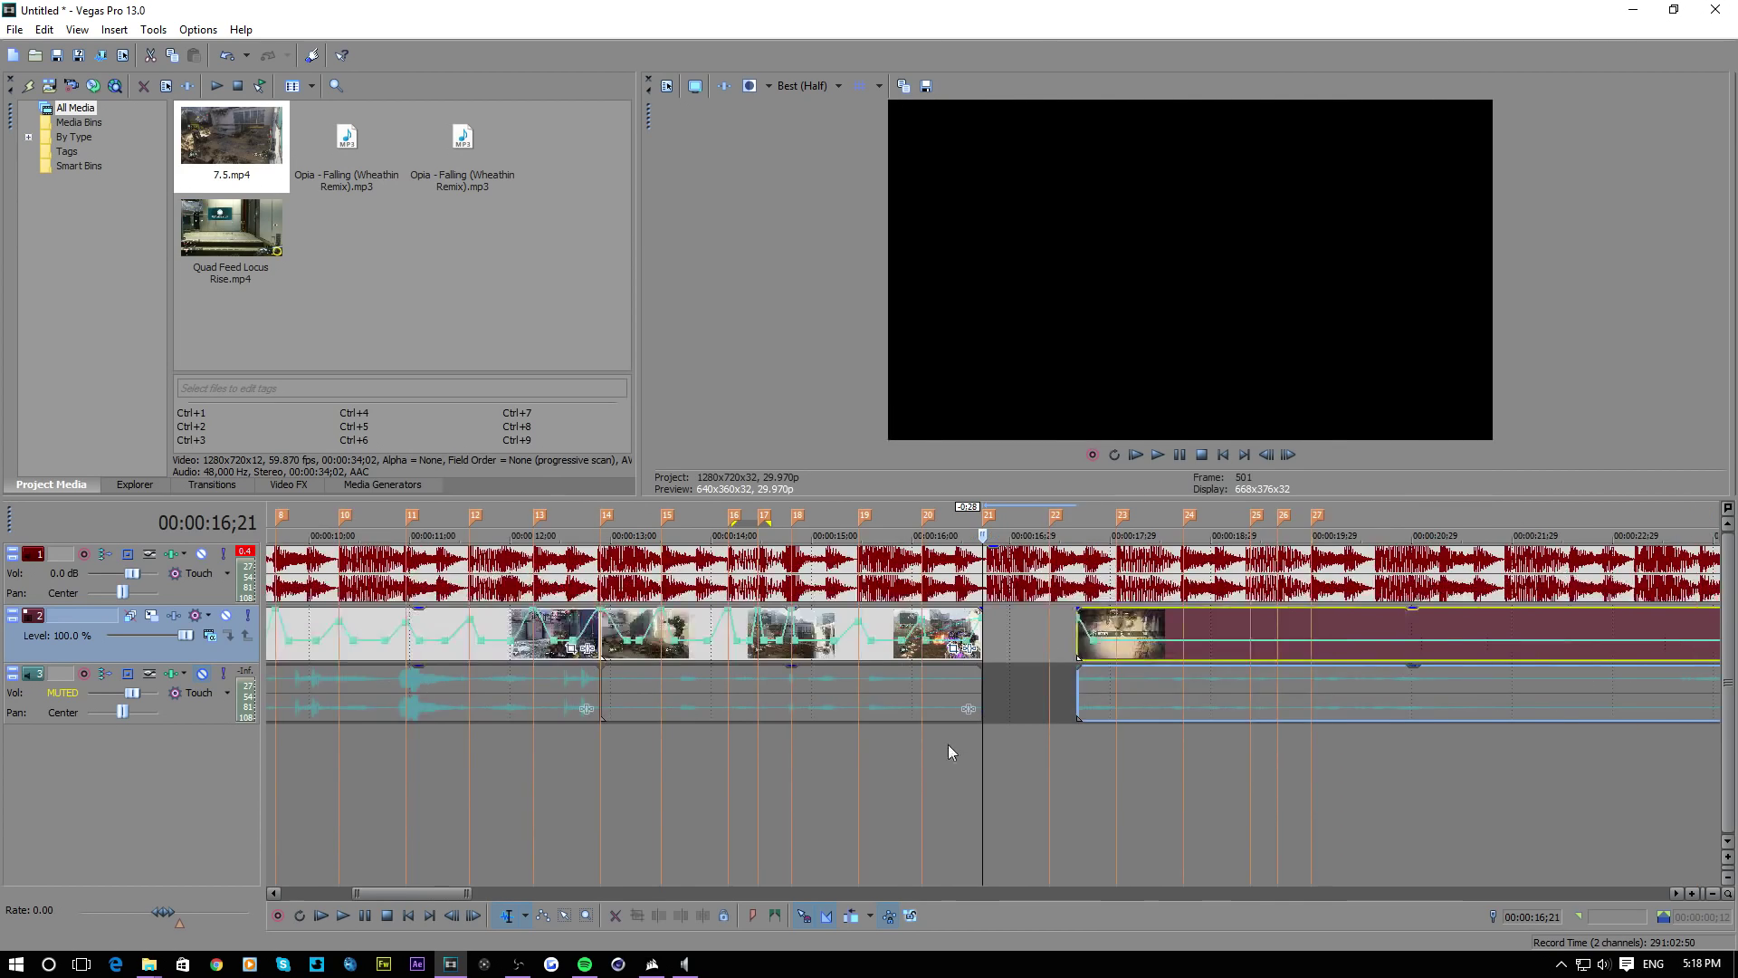
drag(859, 648, 1294, 654)
click(1301, 661)
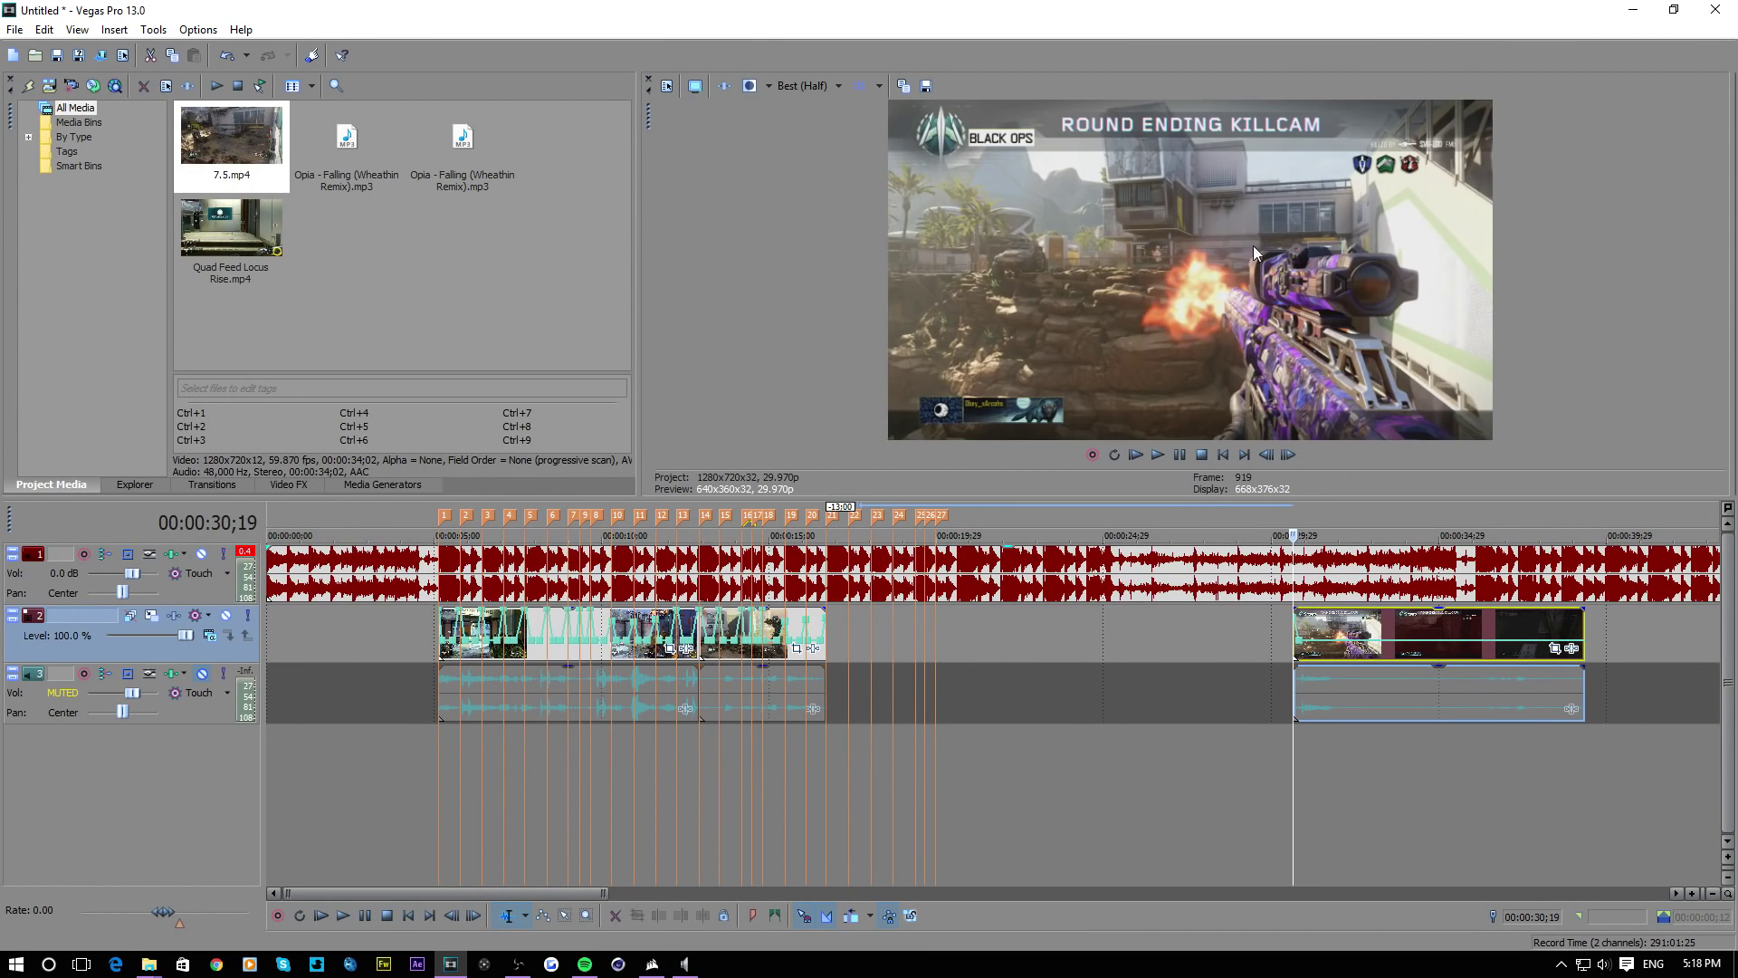
Move the trimmed killcam clip back against the cut at marker 21 and play the transition from around marker 19
drag(1312, 657, 844, 657)
click(786, 748)
scroll(786, 748, up, 5)
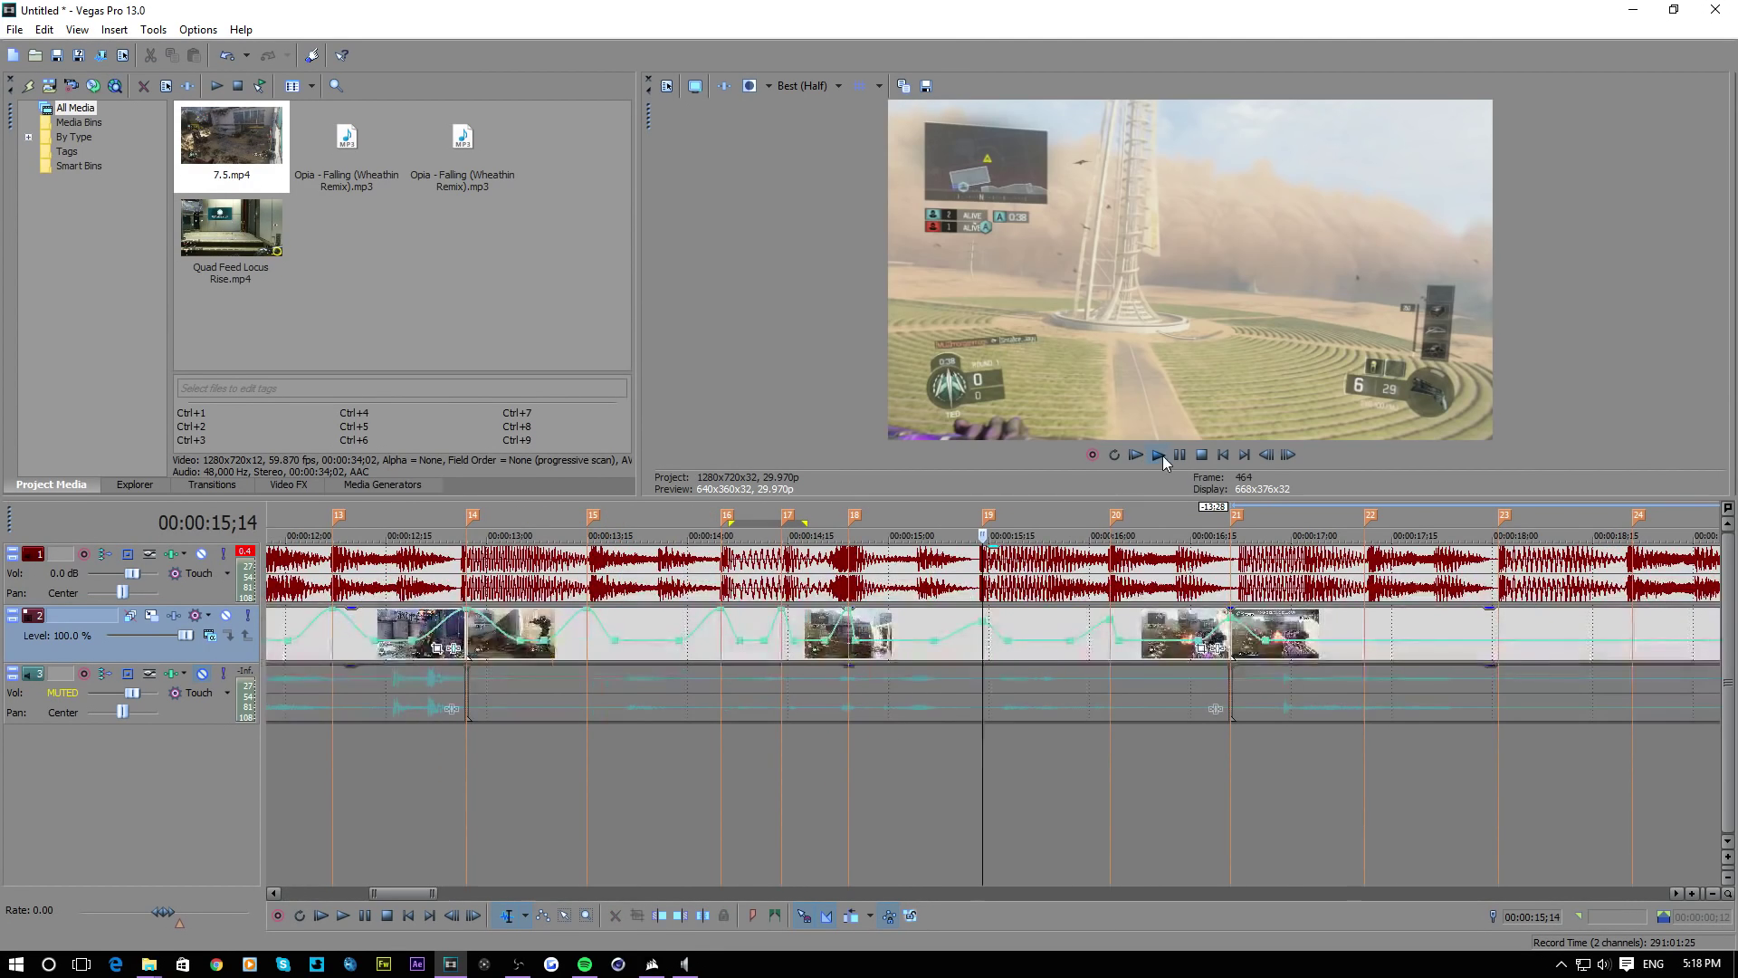
click(1159, 454)
click(1181, 445)
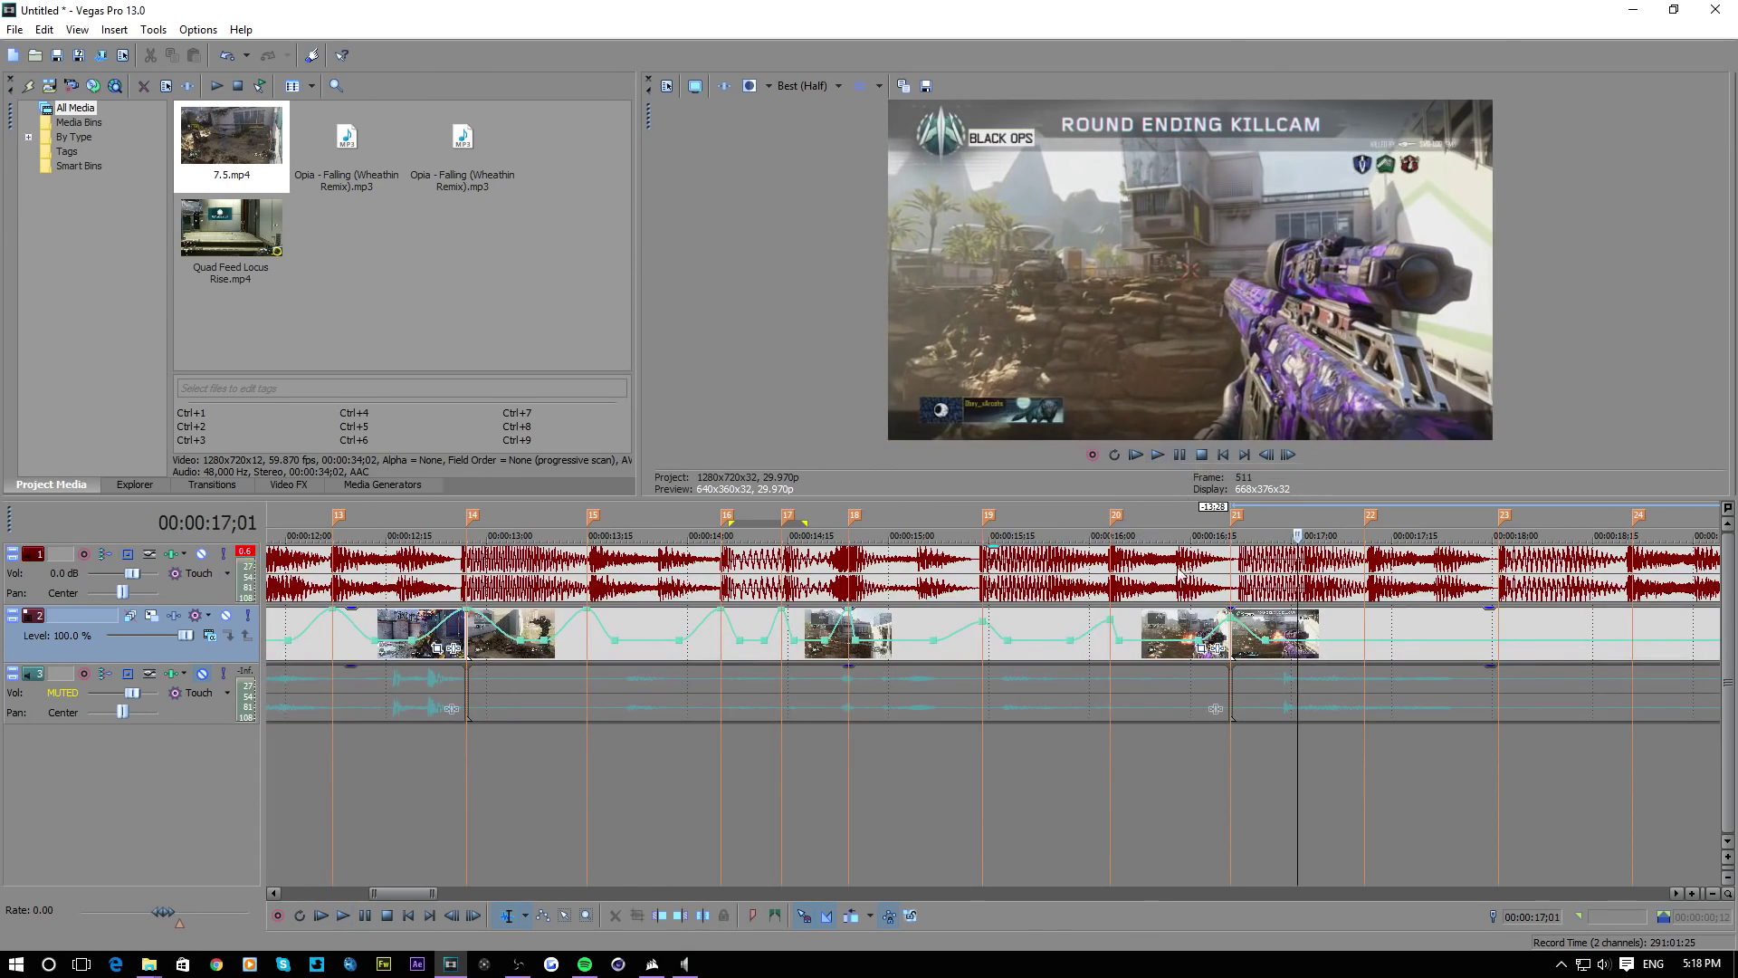
Trim two frames off the start of the killcam clip and shift it back to marker 21, slightly overlapping the previous clip
click(1239, 647)
click(1288, 454)
click(1289, 454)
click(1288, 455)
drag(1245, 659, 1259, 661)
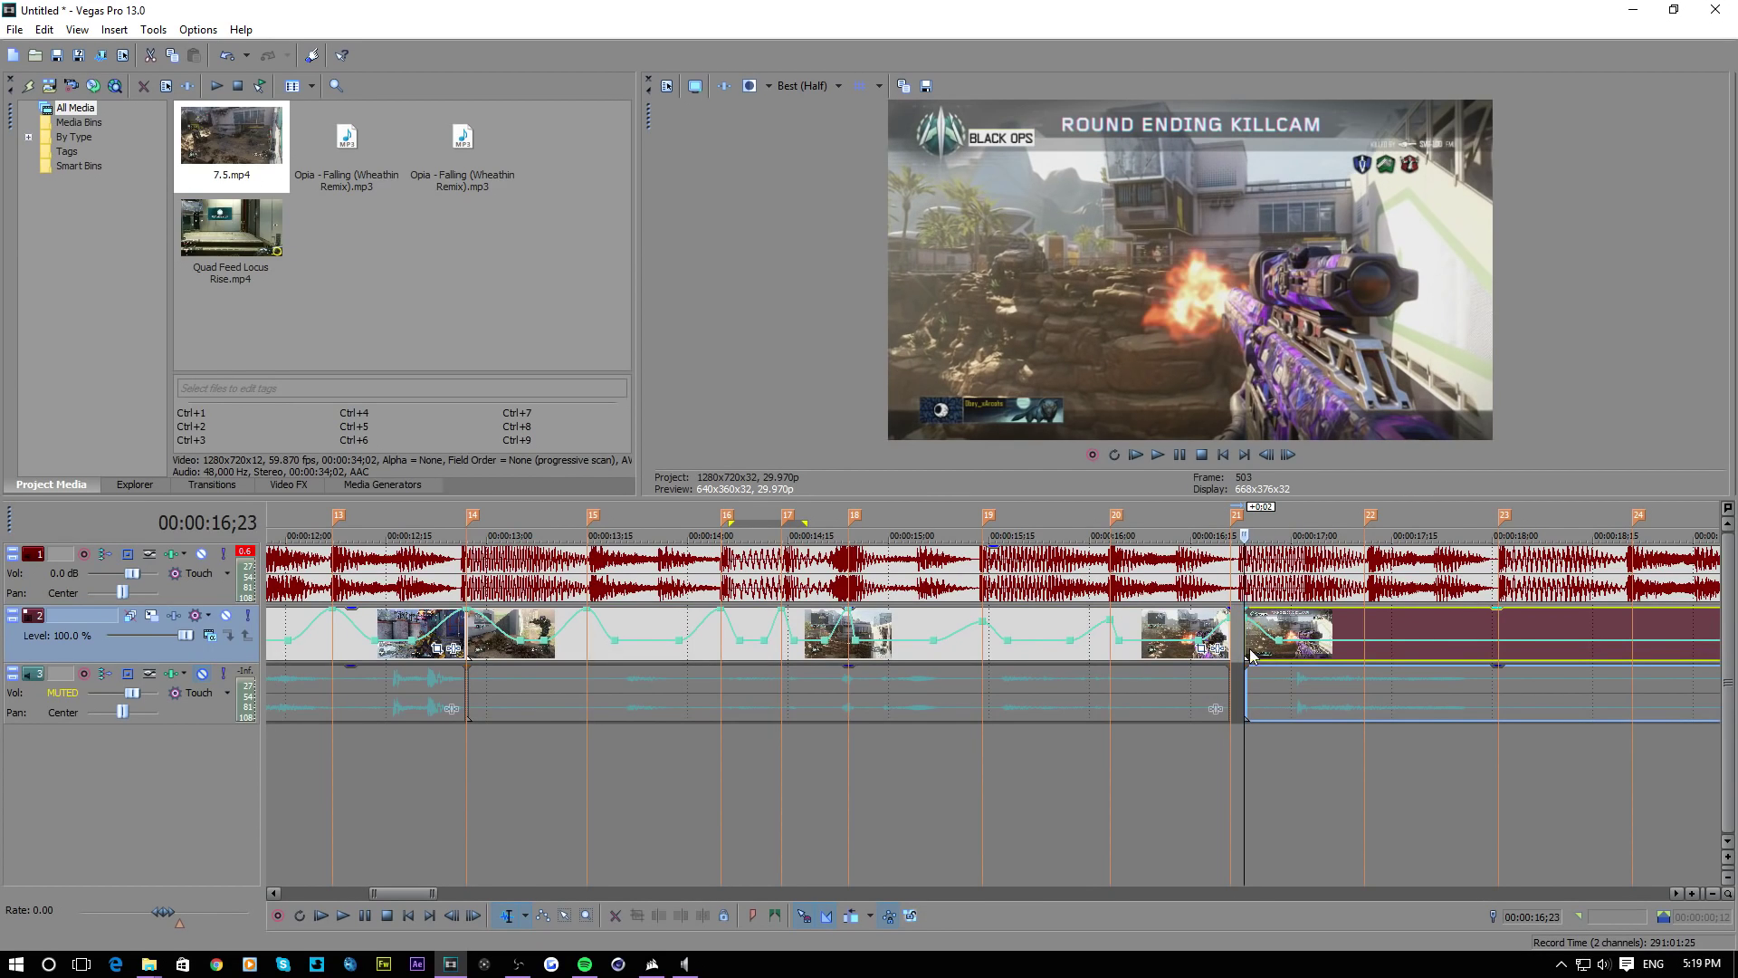
scroll(1253, 652, up, 5)
drag(958, 664, 843, 640)
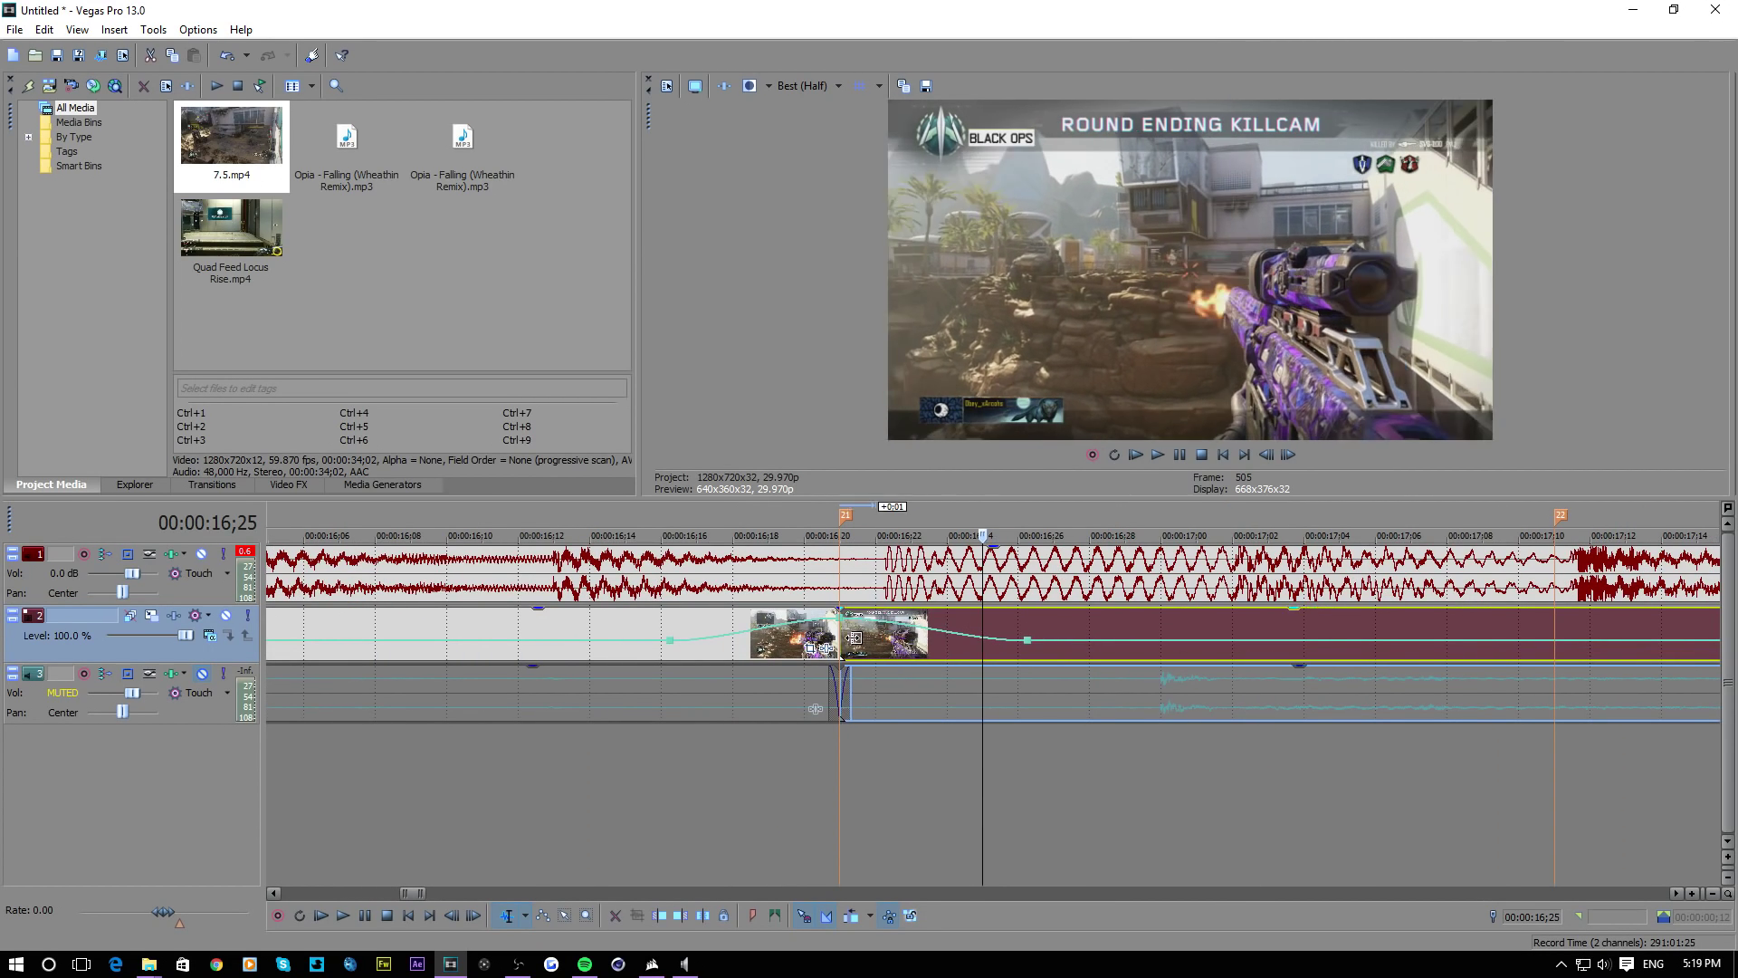
Play across the cut at marker 21 to check that the two gunshots line up
click(1158, 455)
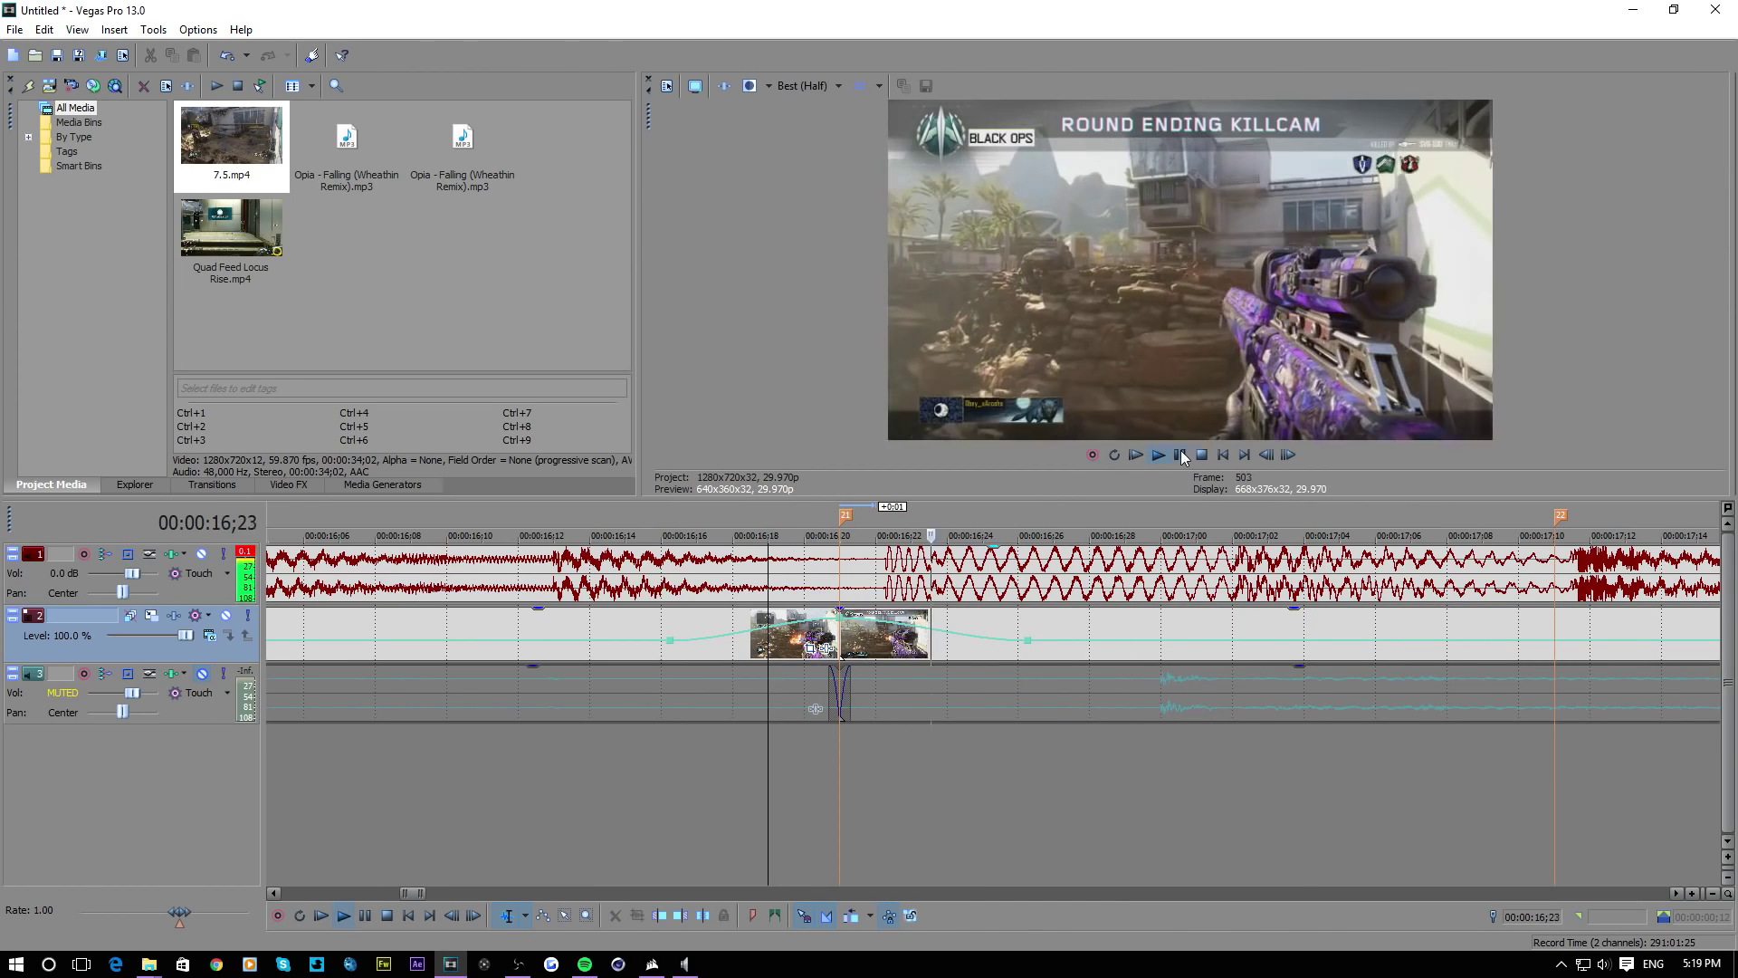
click(1180, 453)
scroll(1025, 706, down, 10)
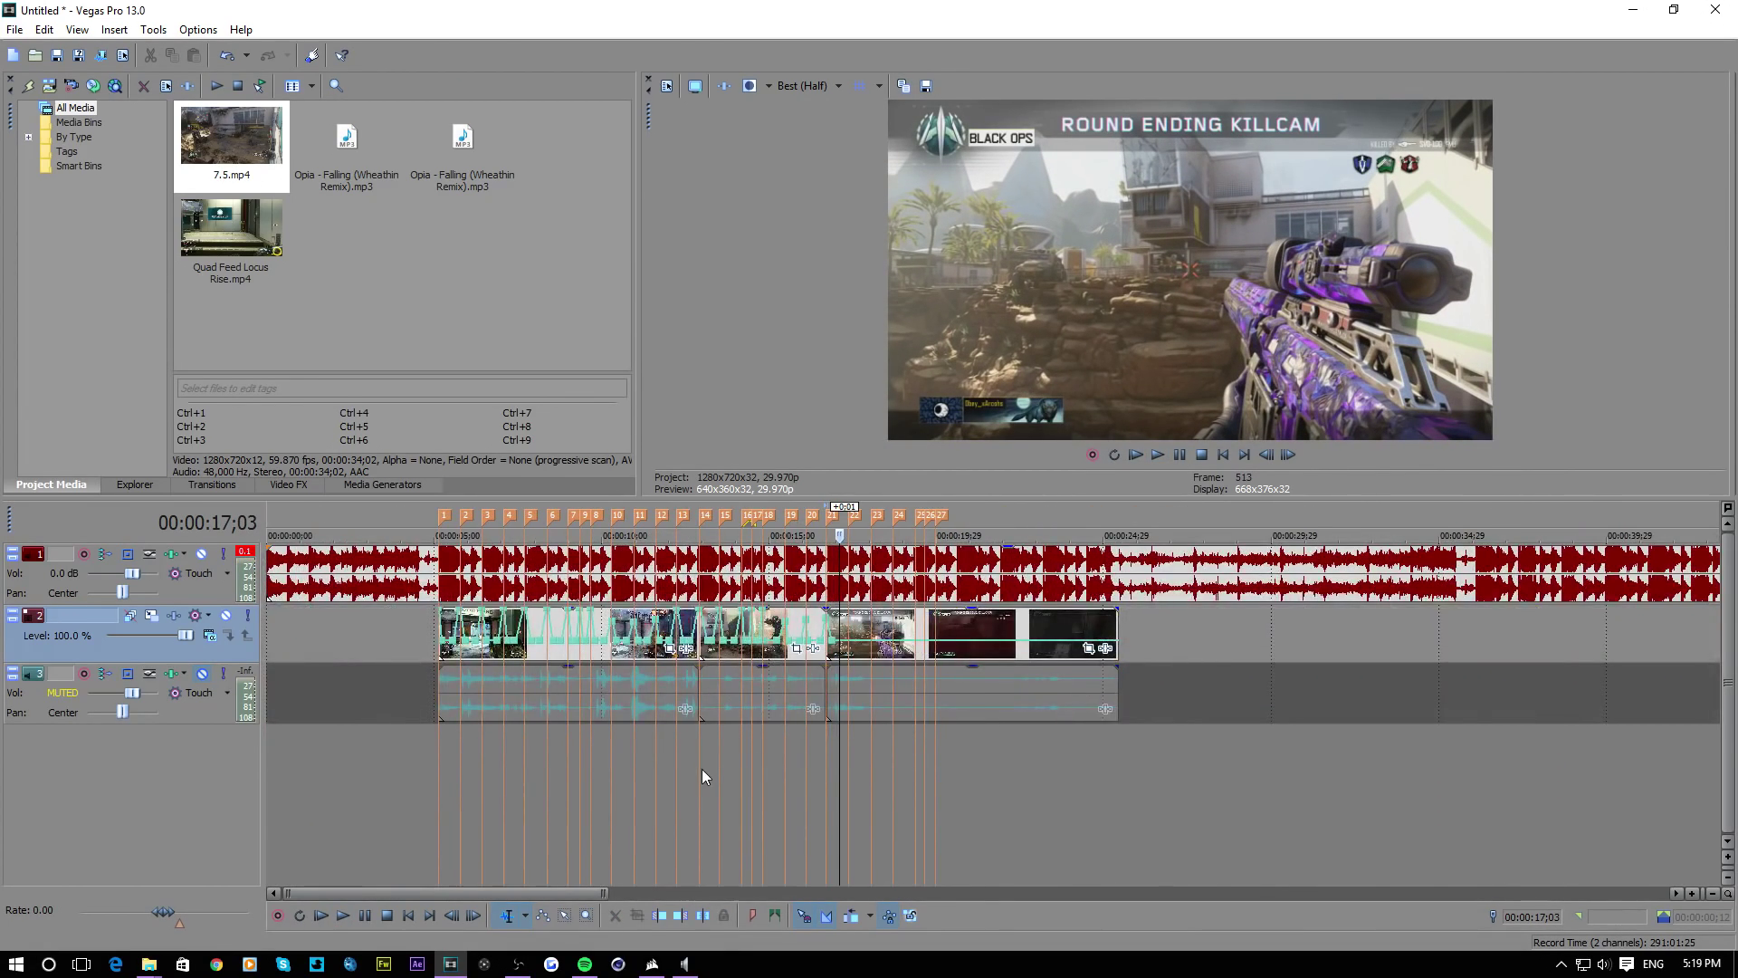
Set the killcam clip's velocity point at 00:00:16;26 to normal velocity
scroll(974, 717, up, 10)
mouse_move(808, 649)
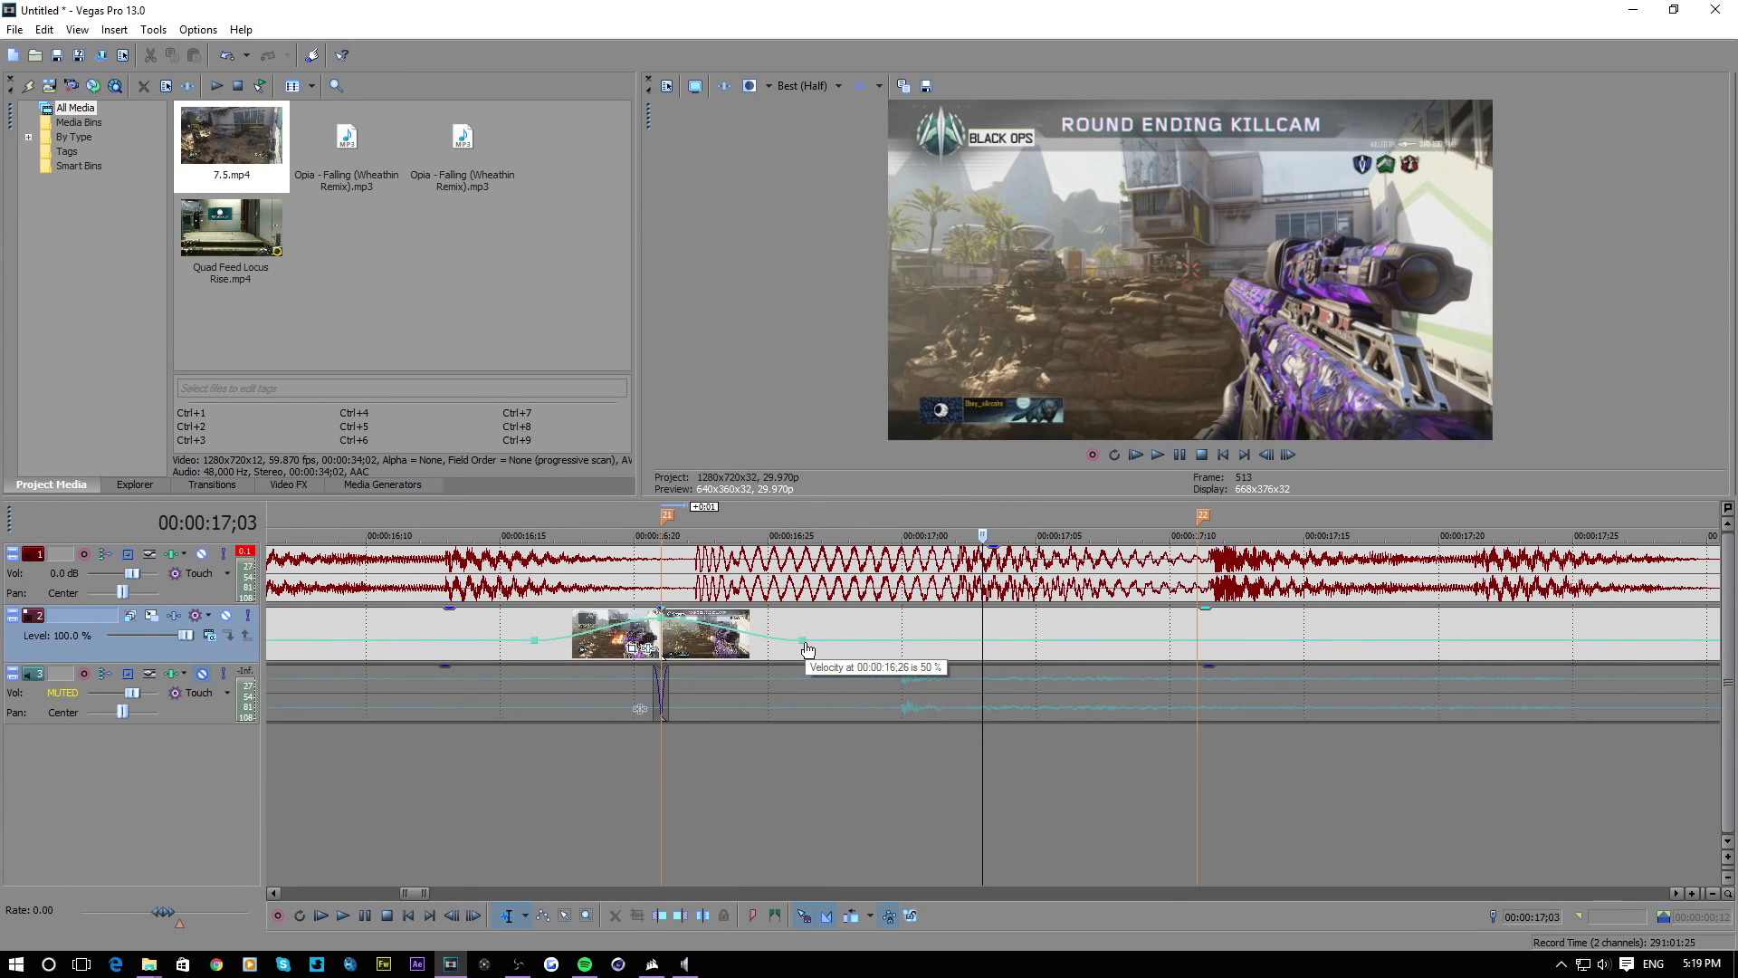
right_click(805, 643)
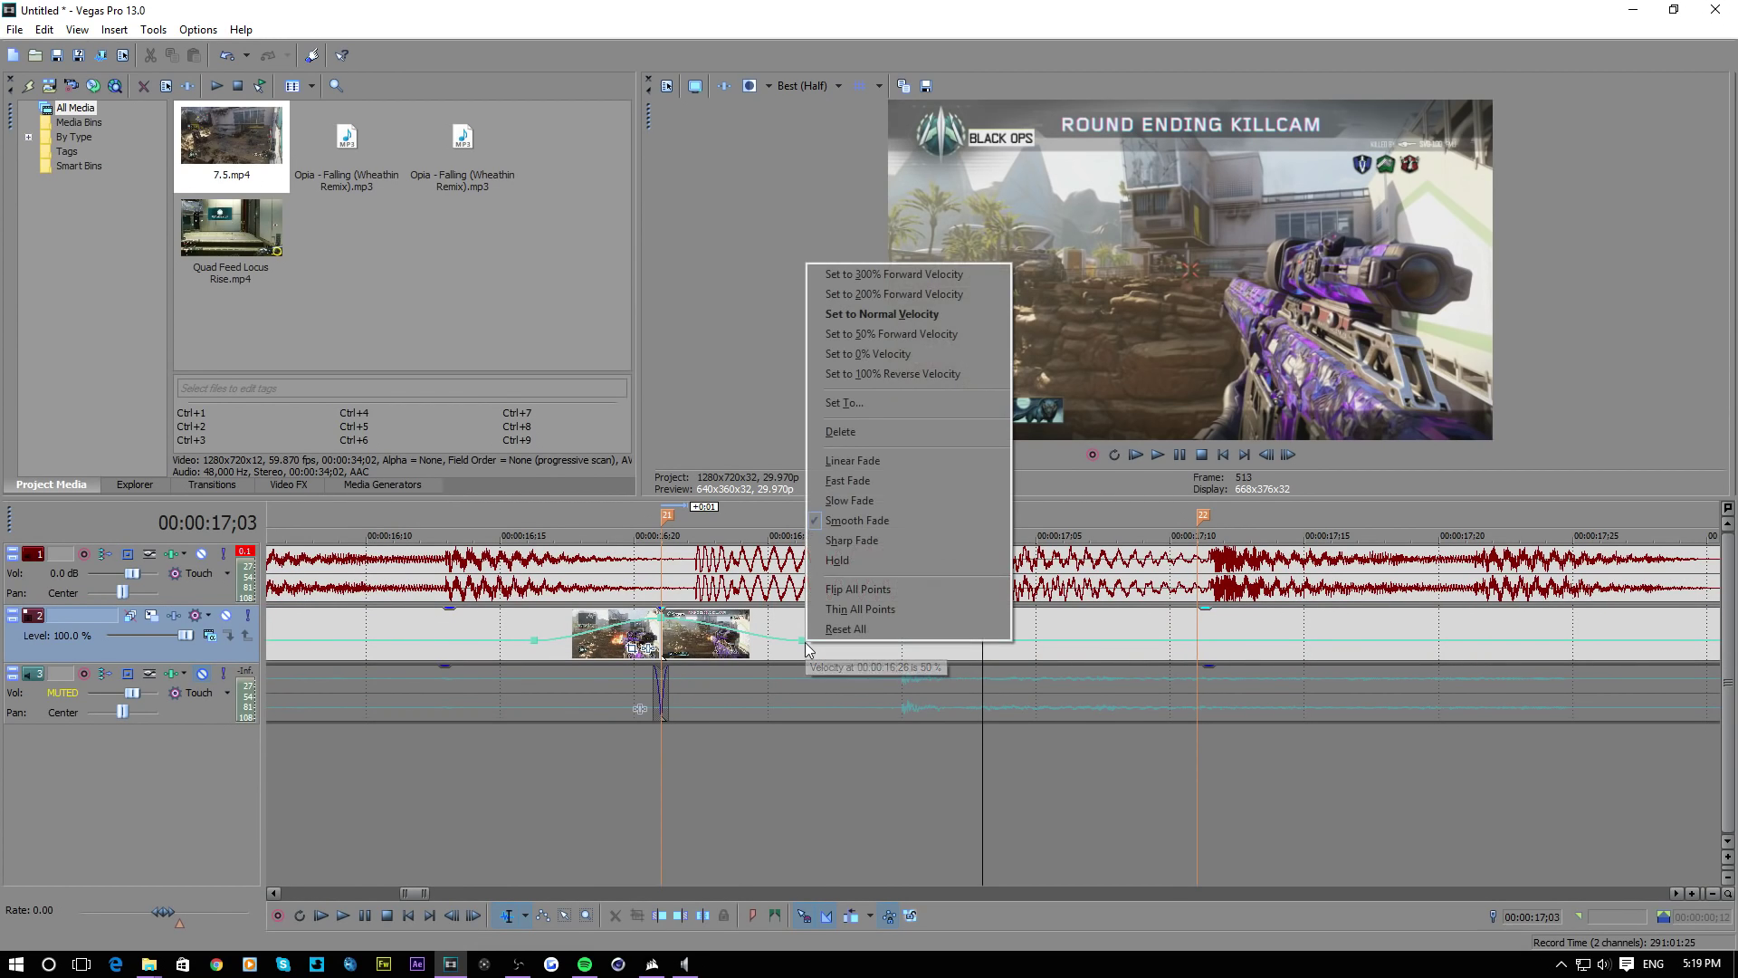
click(845, 321)
Play the edit from just before marker 14 past the killcam cut to check the new speed
scroll(993, 706, down, 10)
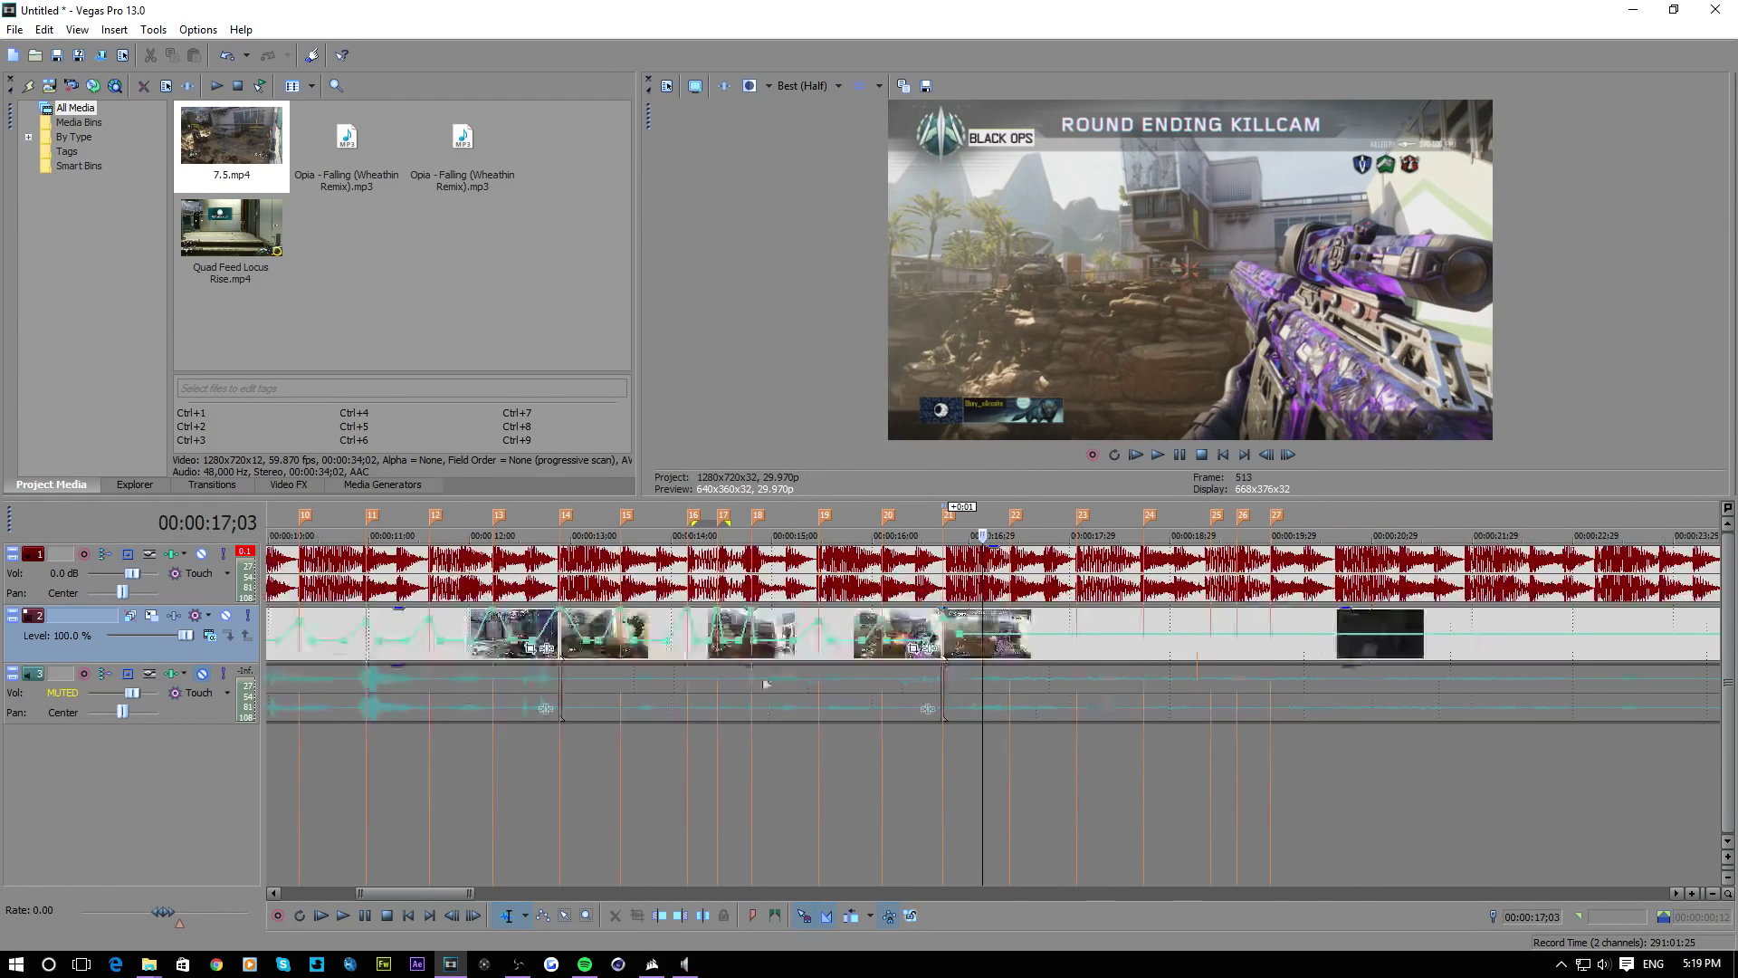
click(532, 745)
click(1158, 455)
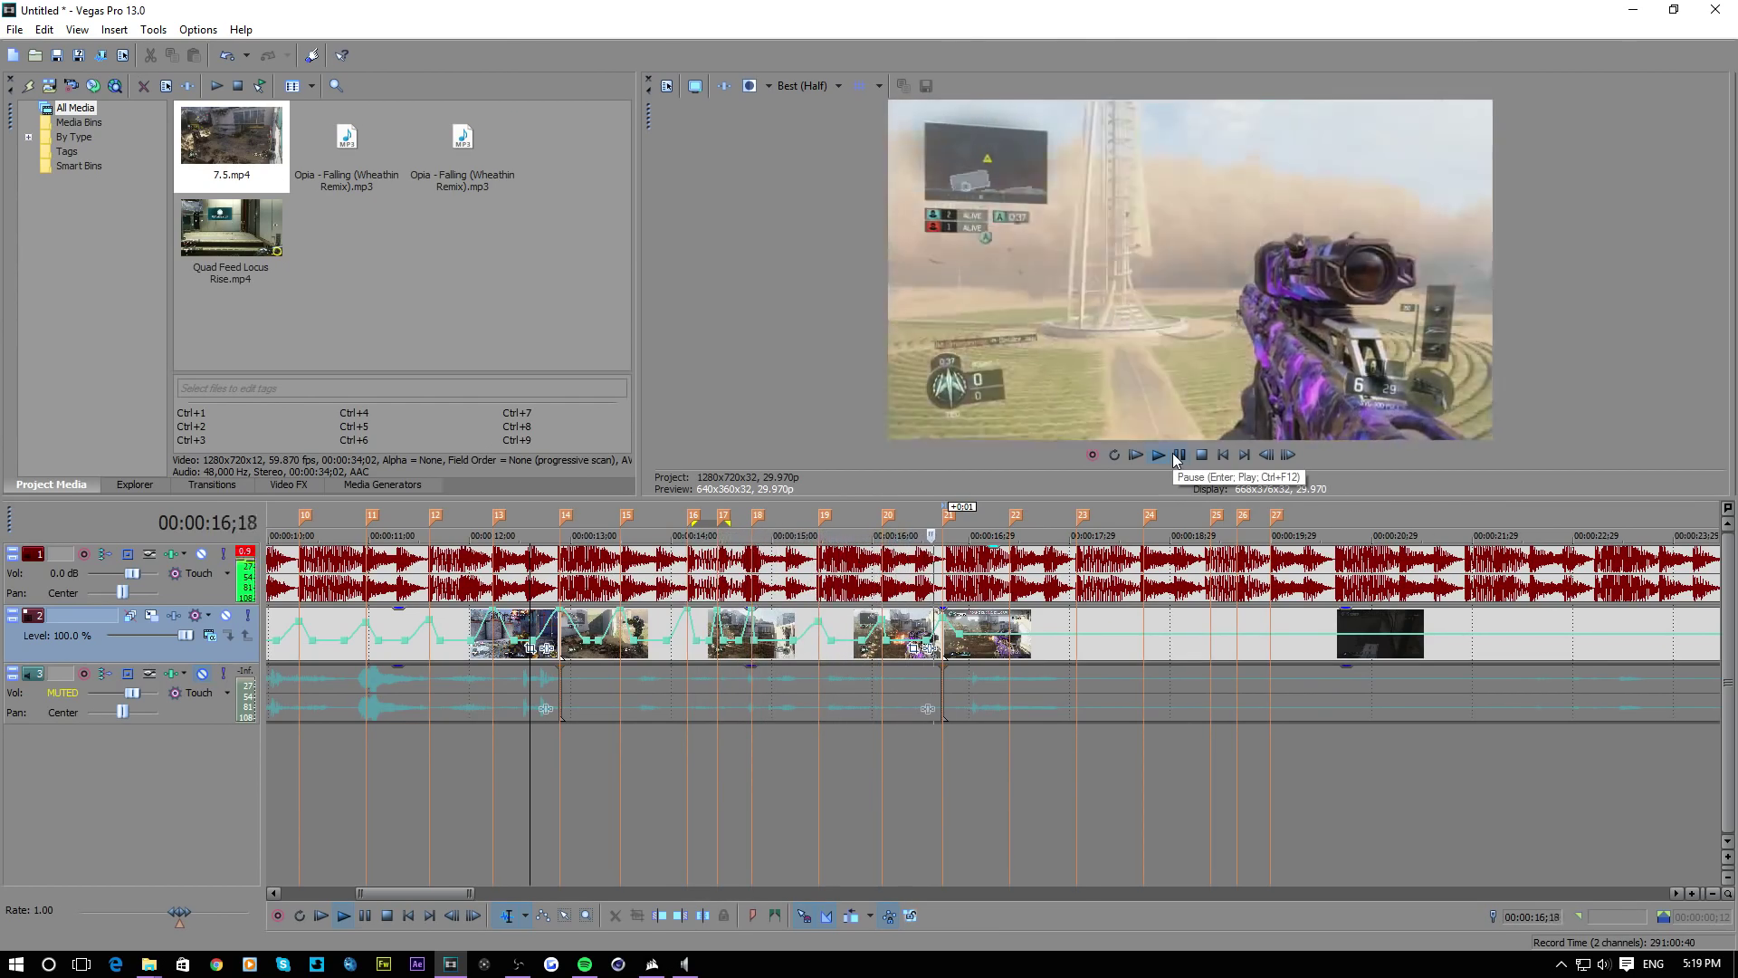
click(1177, 455)
scroll(650, 769, down, 4)
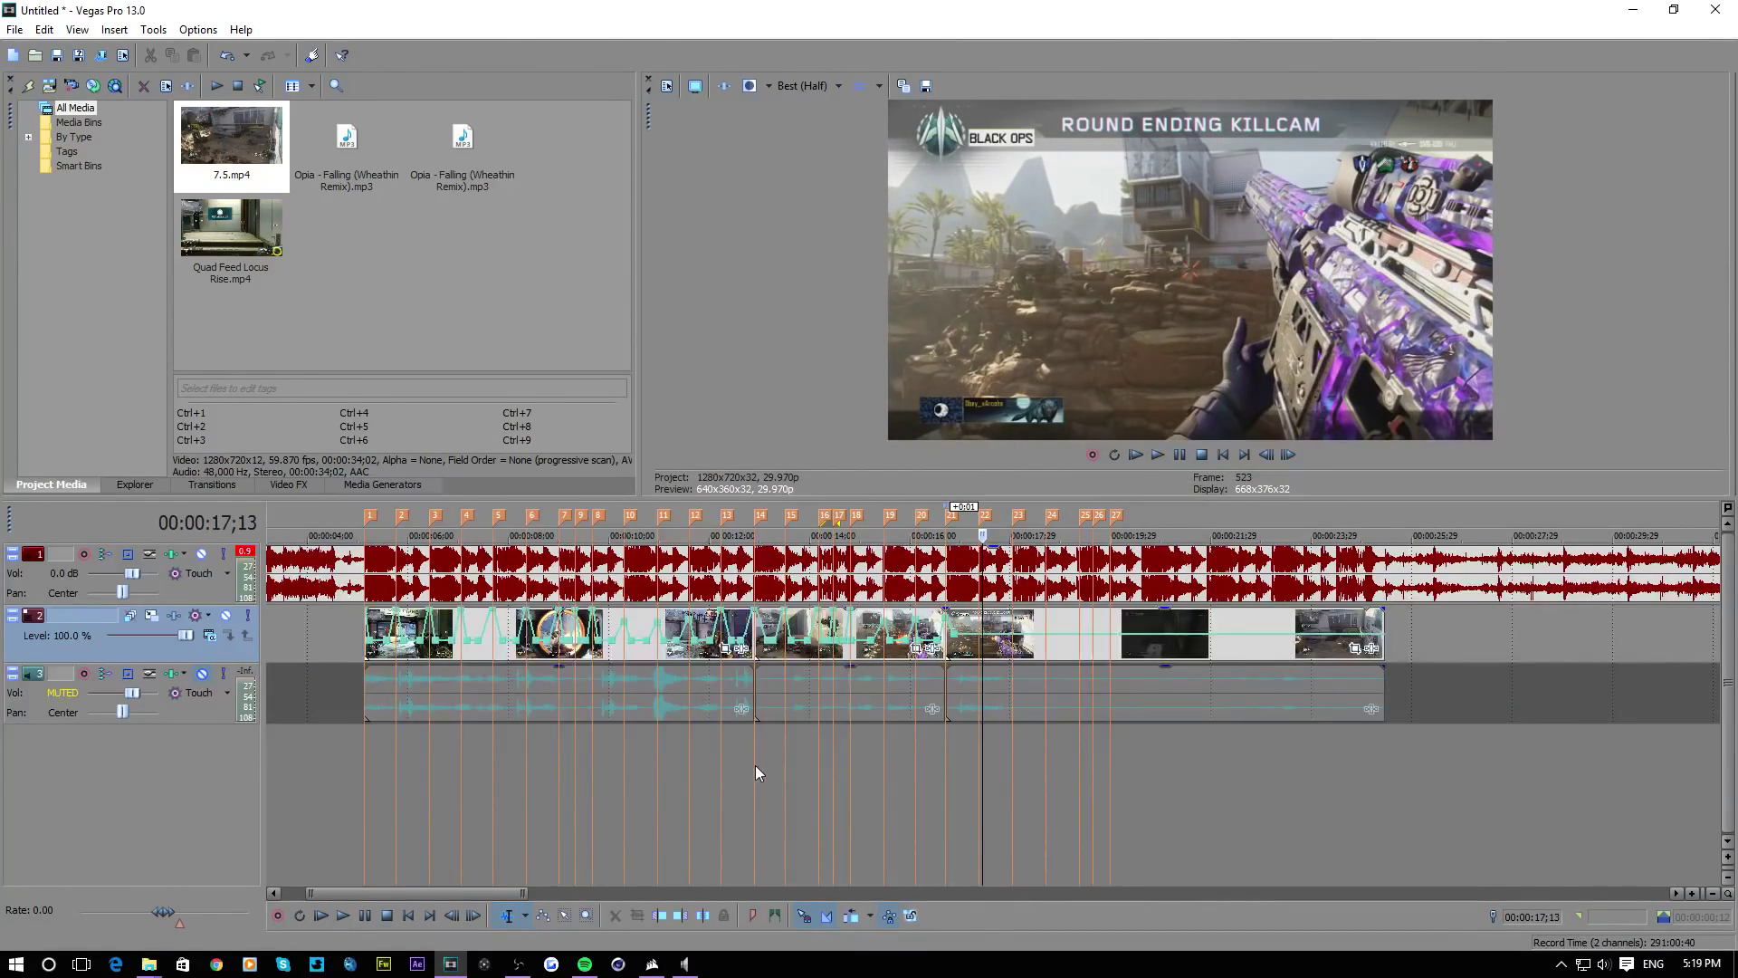
Return to the opening clip and play the synced section from around marker 2
click(755, 764)
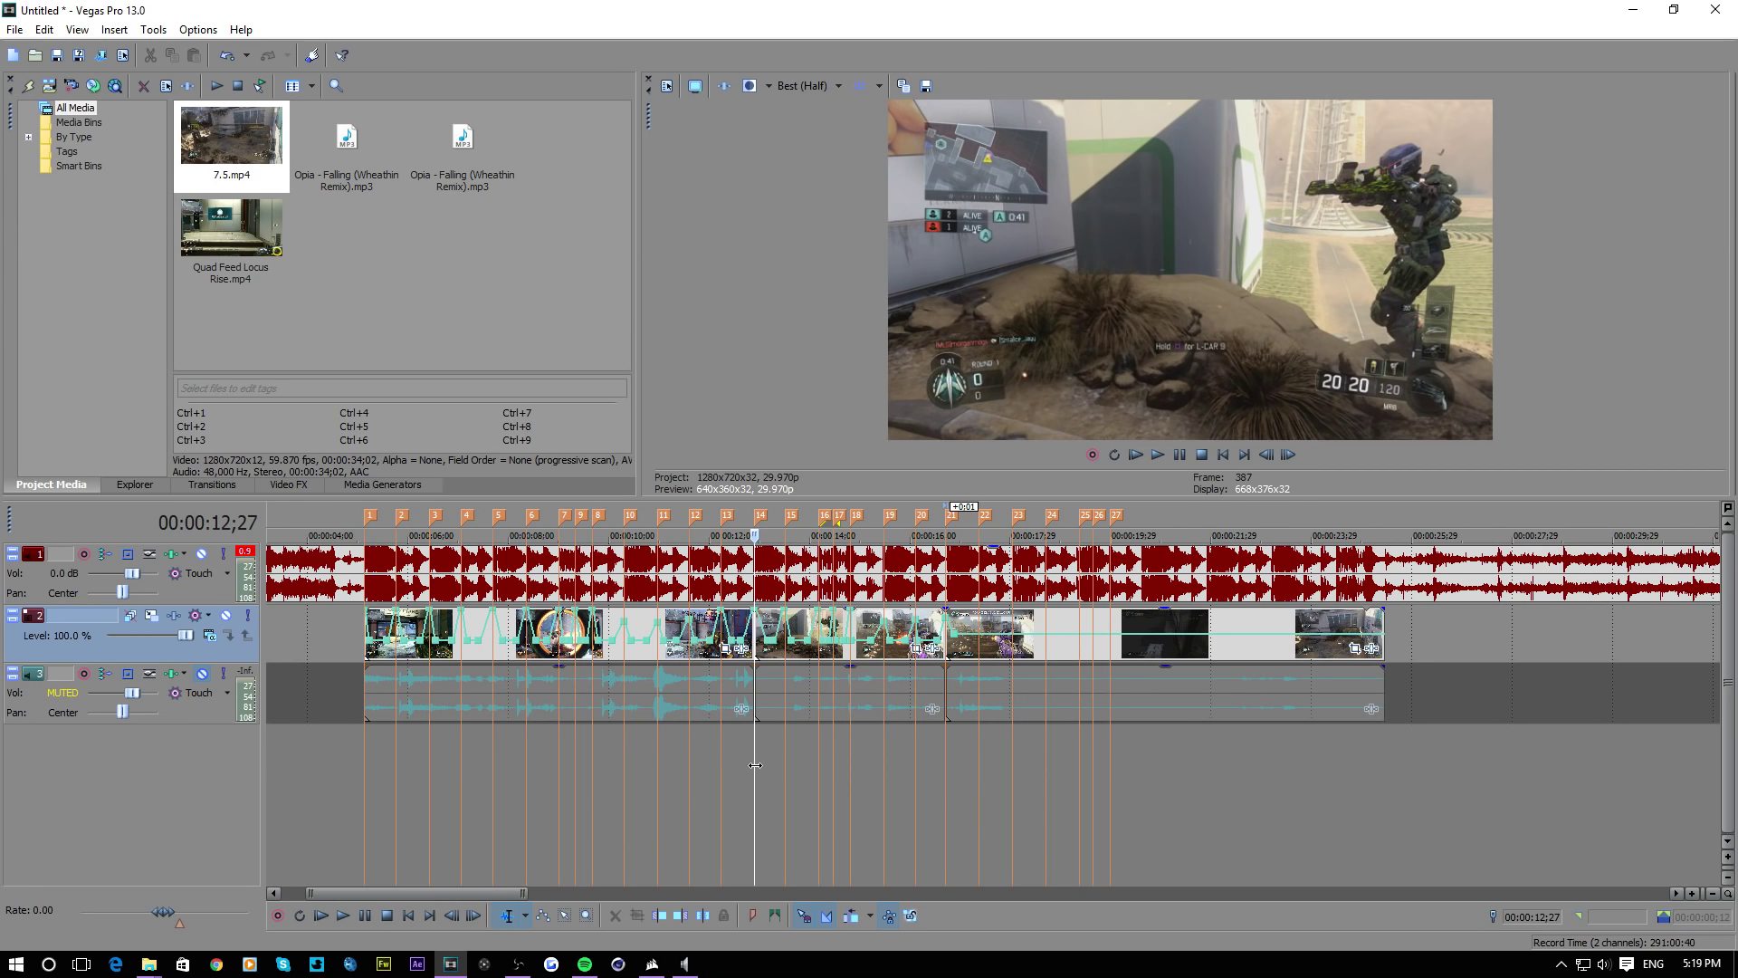
scroll(755, 765, down, 6)
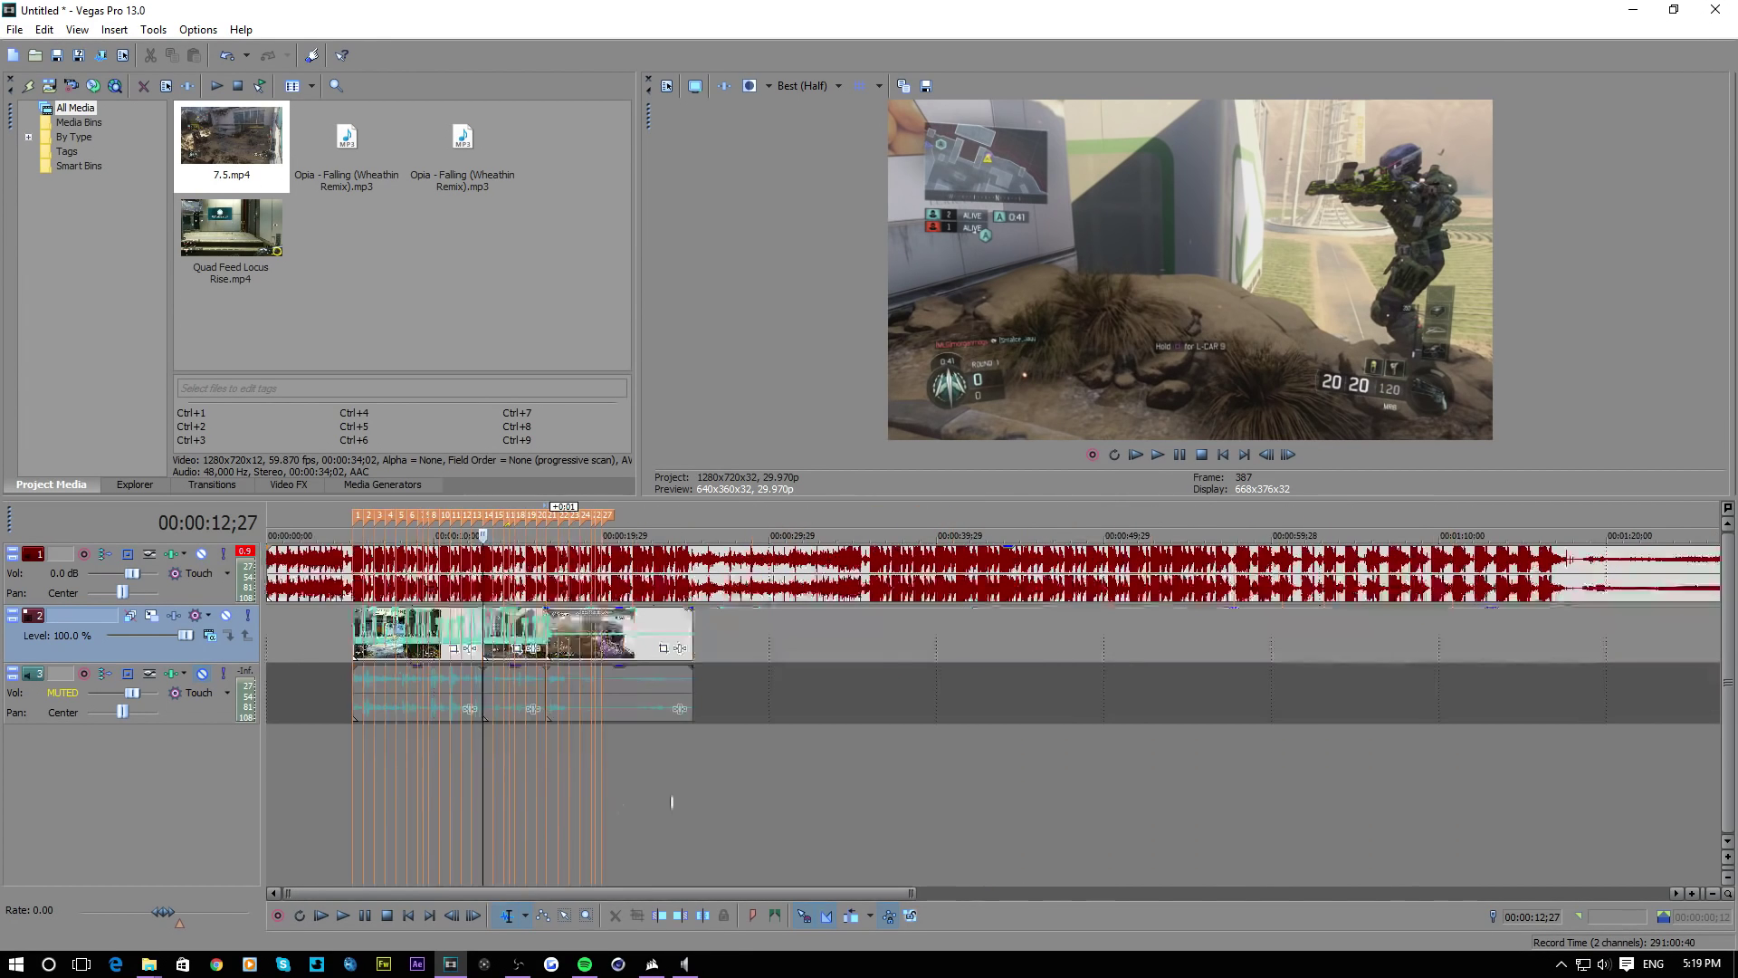
click(363, 801)
scroll(443, 800, up, 6)
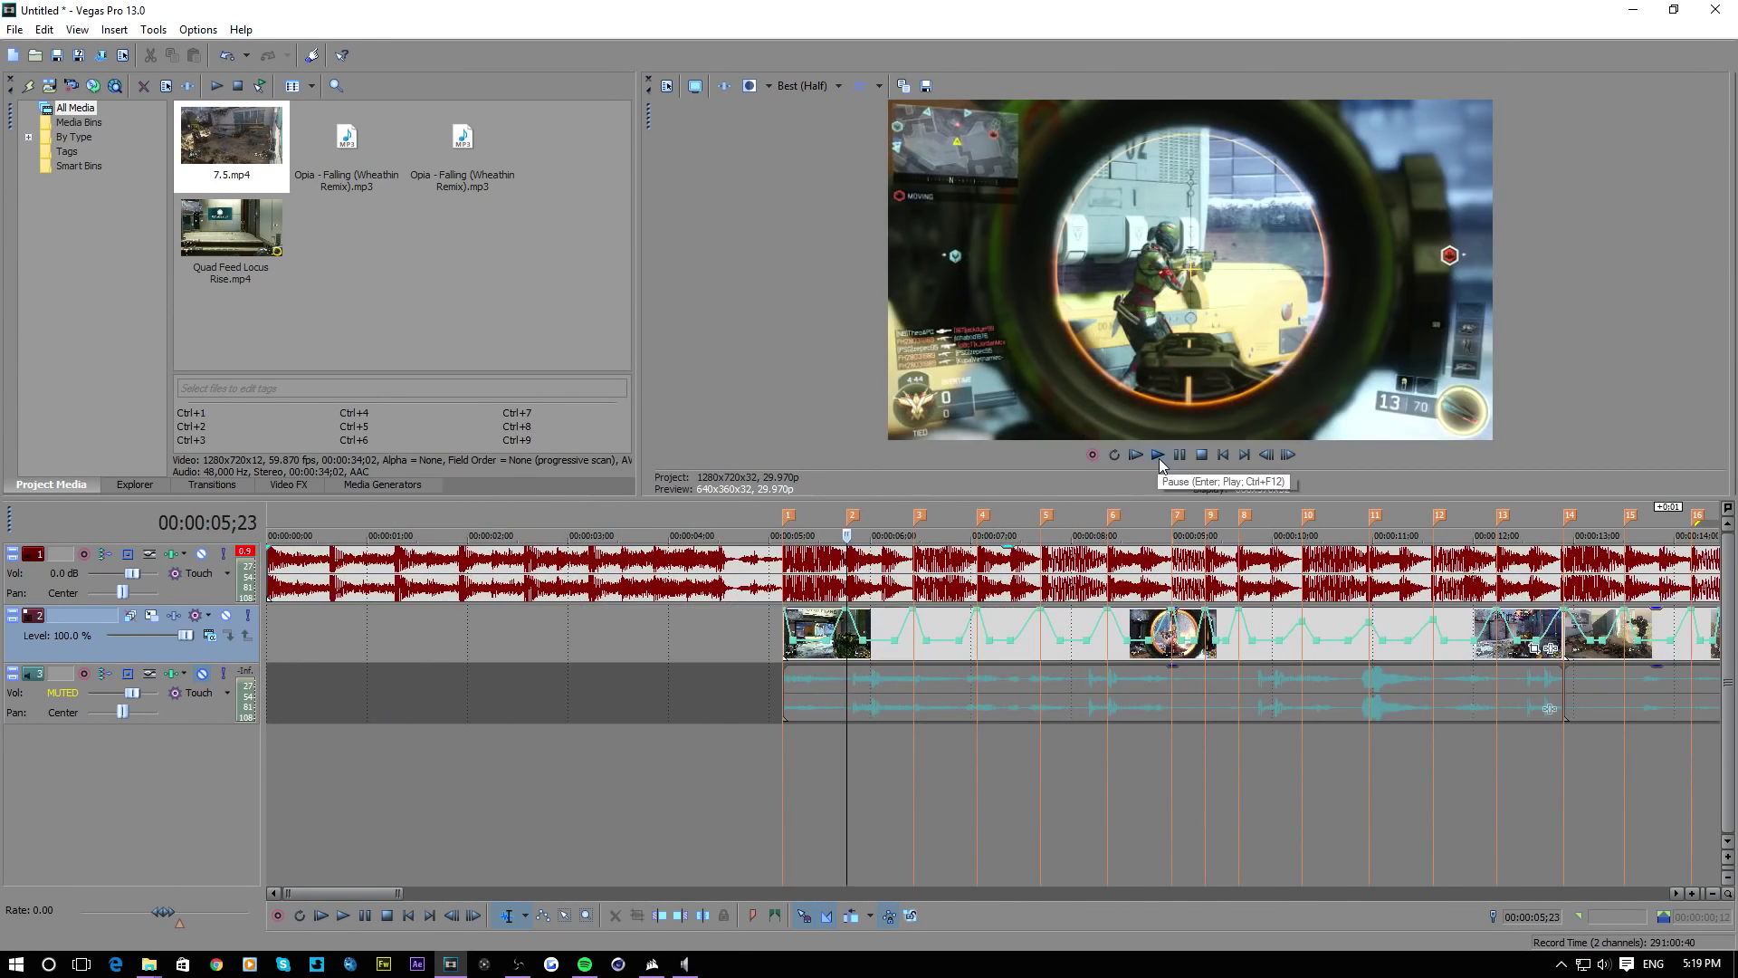
click(1158, 454)
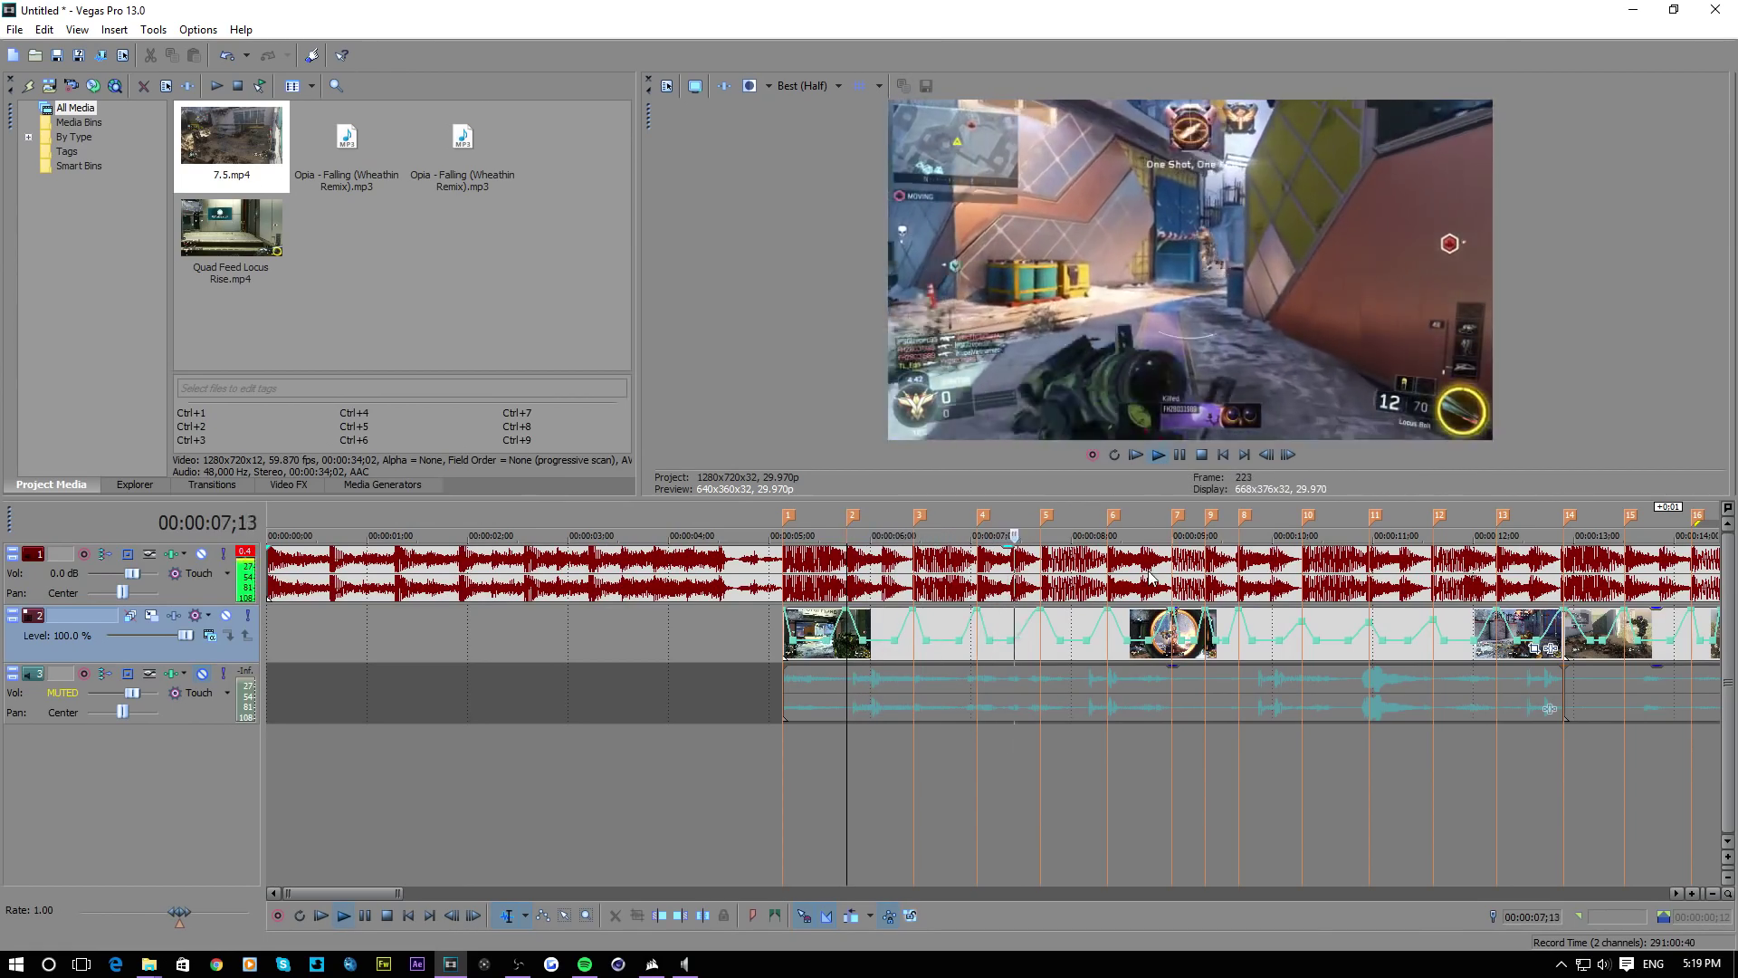
click(1179, 456)
Play the whole synced edit from the first clip's start at marker 1 through the killcam section past marker 22
scroll(1005, 748, down, 6)
click(333, 736)
scroll(1237, 619, up, 6)
scroll(1237, 618, down, 5)
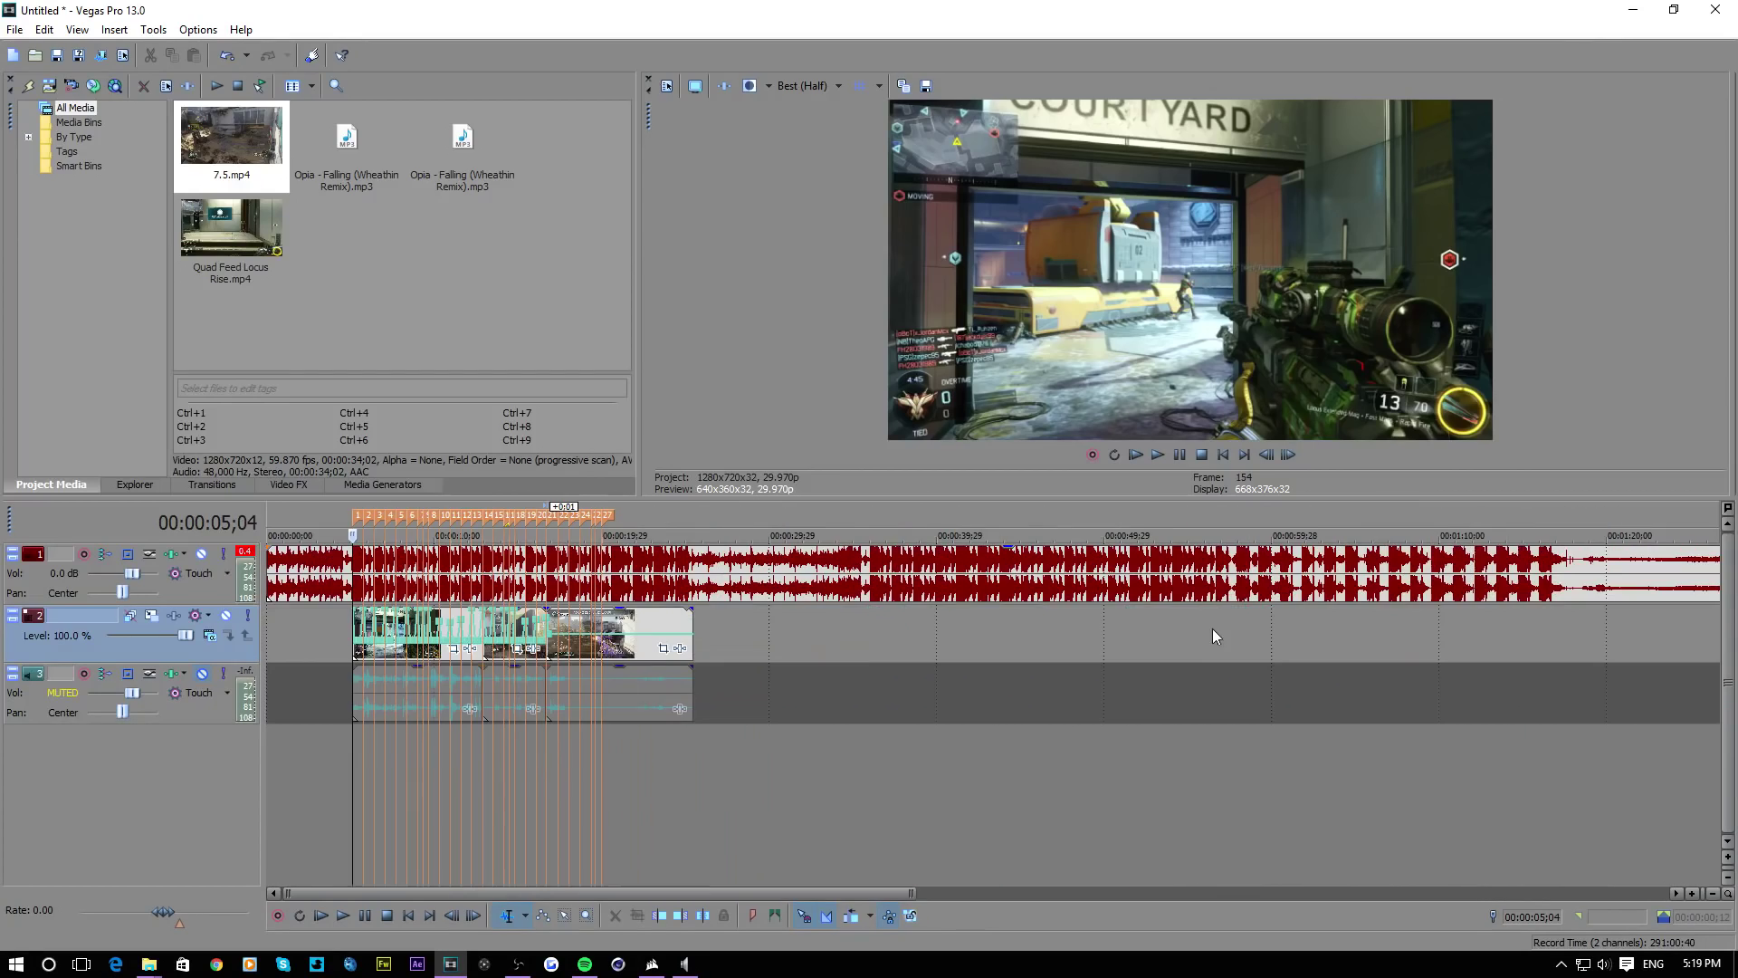
click(1155, 457)
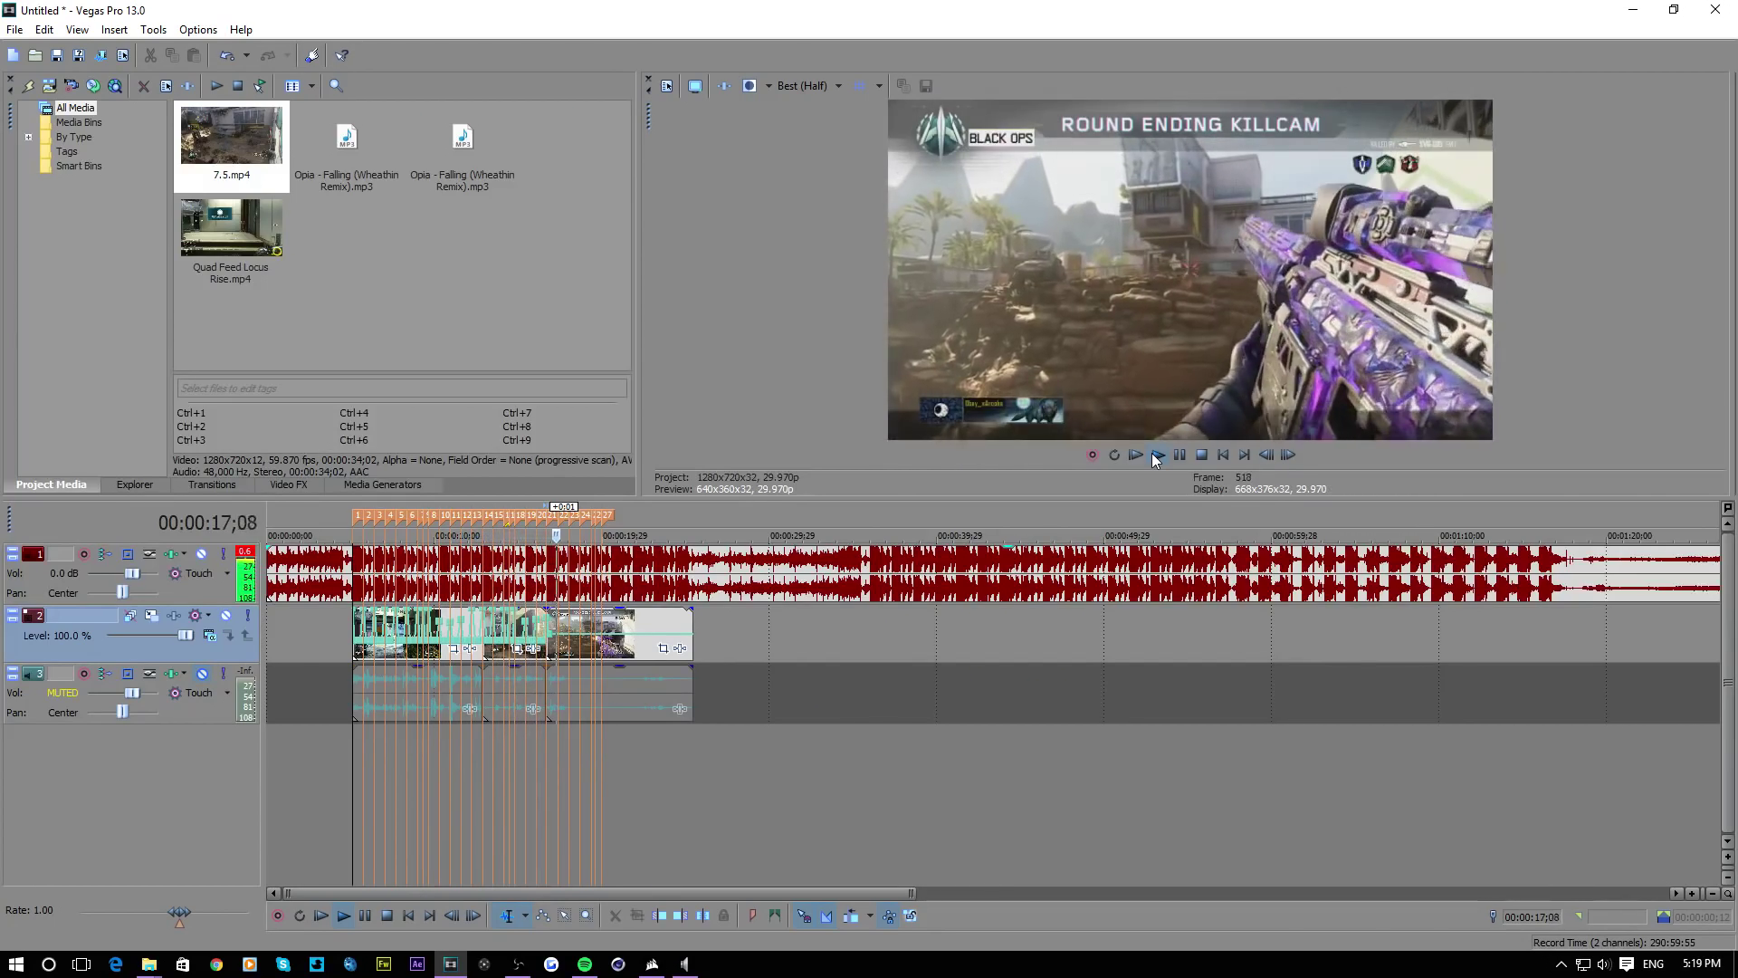
click(1180, 454)
scroll(931, 634, up, 2)
scroll(930, 633, up, 3)
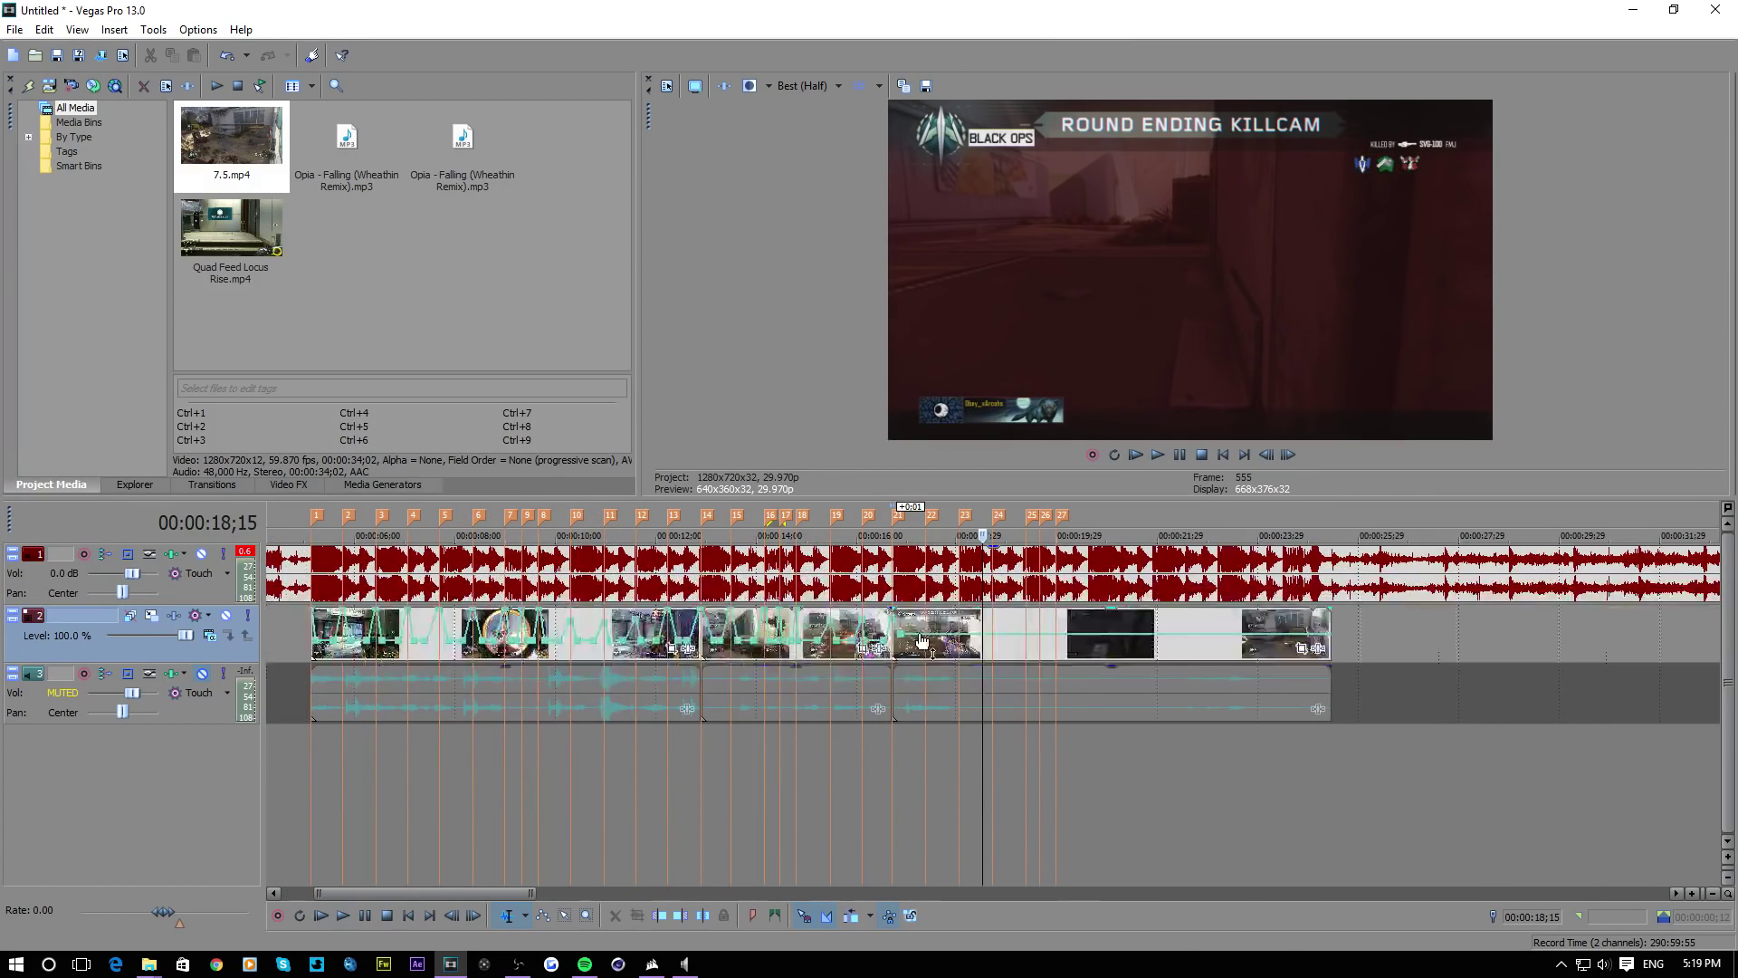